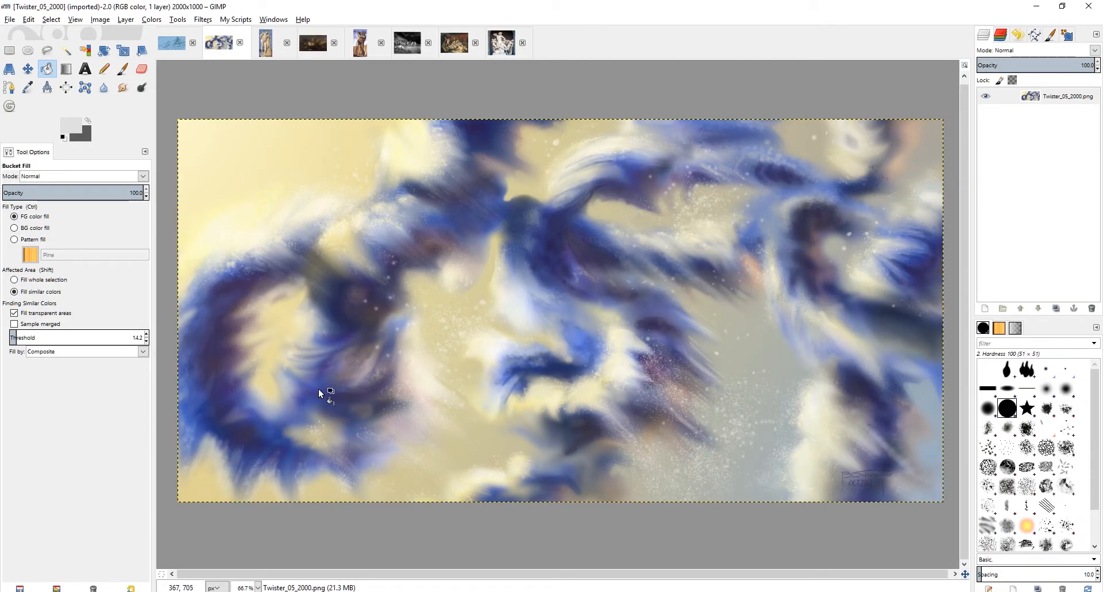
{"action": "key", "text": "alt+Tab"}
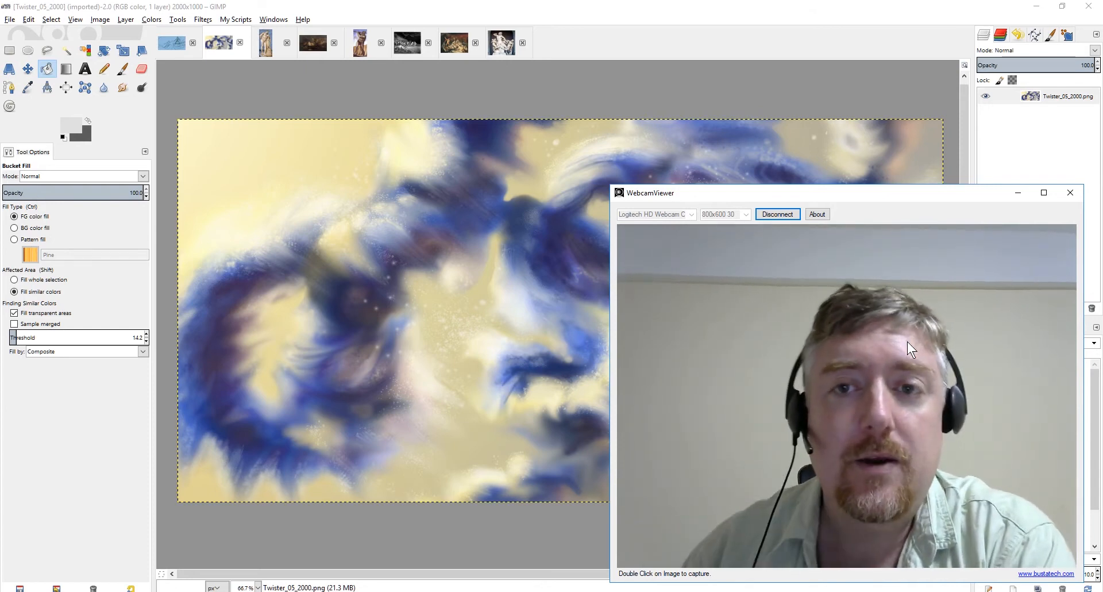
{"action": "left_click", "coordinate": [716, 7]}
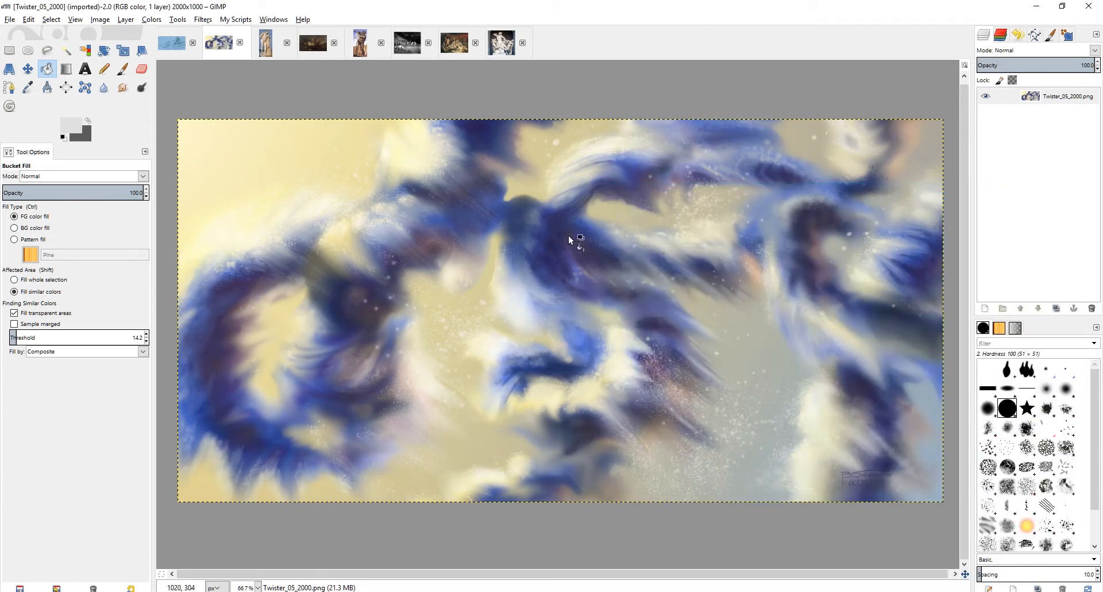
{"action": "left_click_drag", "start_coordinate": [544, 225], "coordinate": [542, 228]}
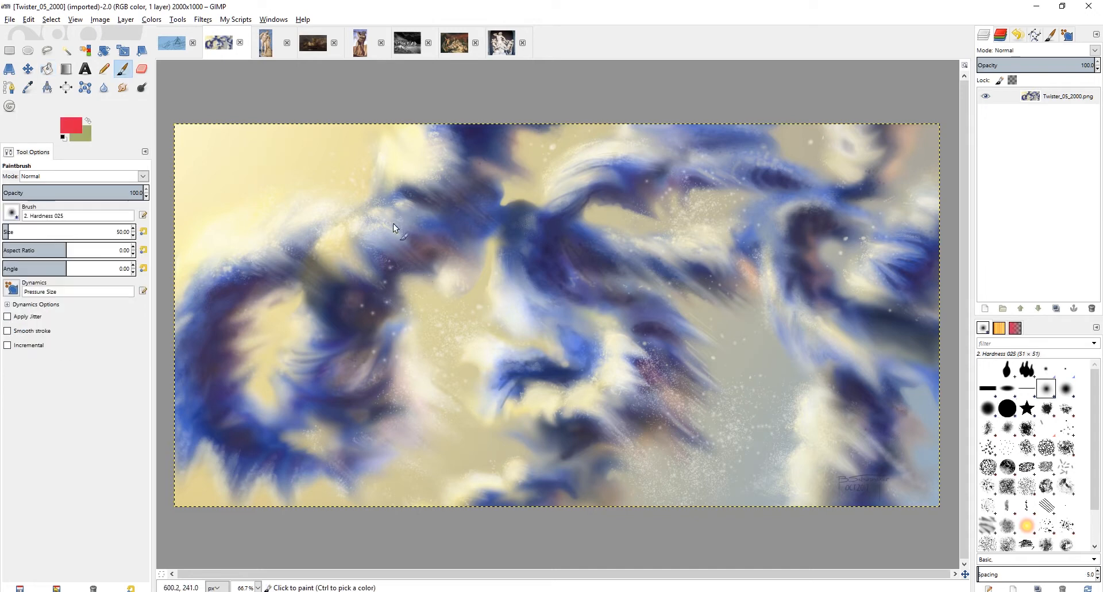
Add a new layer above Twister_05_2000.png.
{"action": "left_click", "coordinate": [123, 87]}
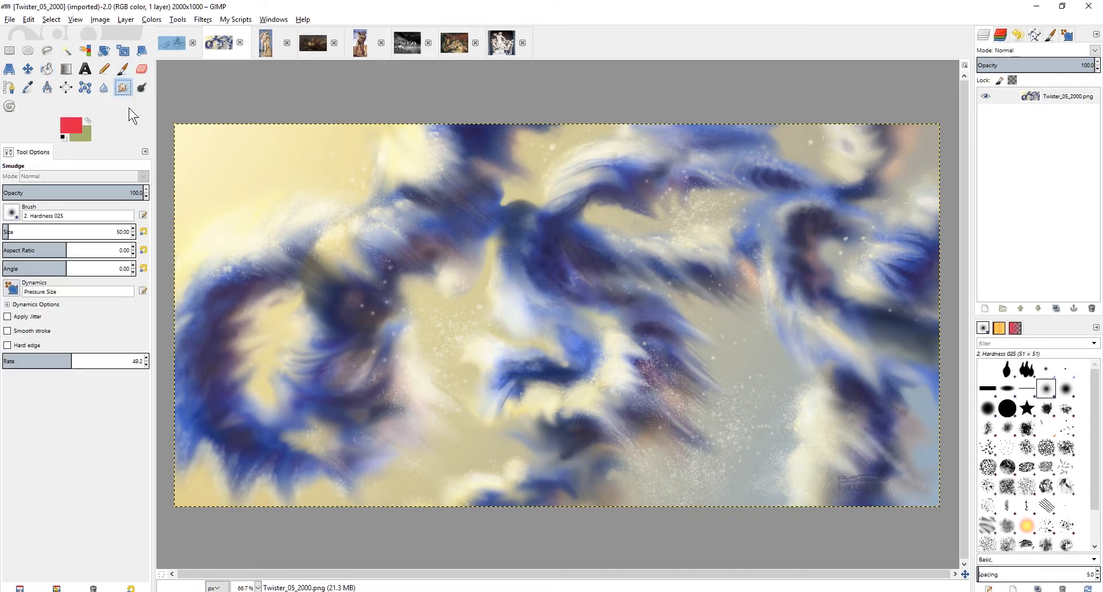
{"action": "scroll", "coordinate": [298, 202], "scroll_direction": "up", "scroll_amount": 3}
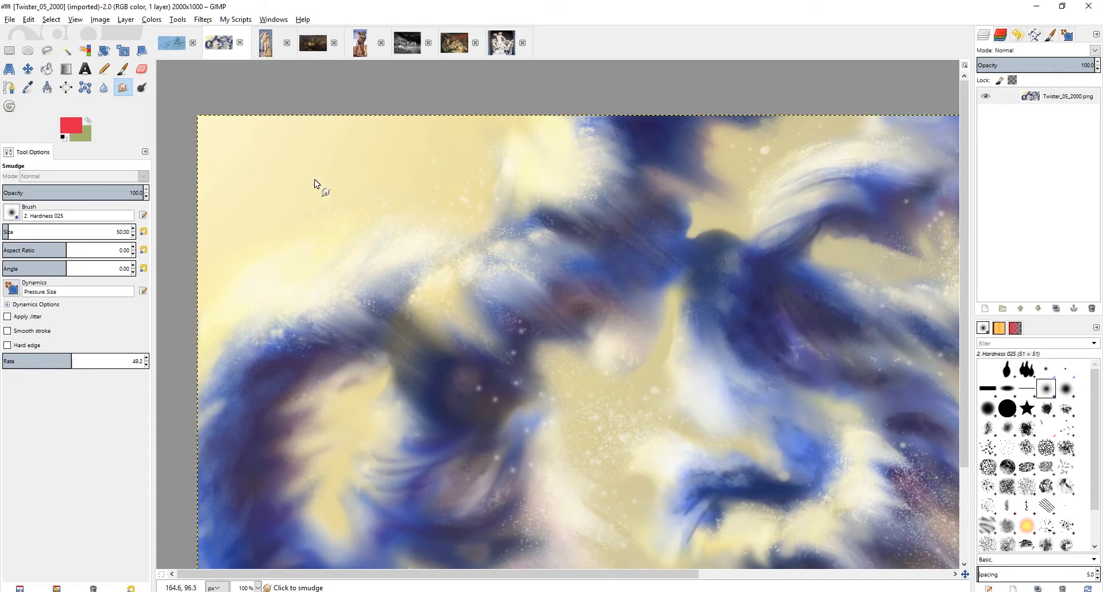
{"action": "left_click", "coordinate": [985, 308]}
{"action": "left_click", "coordinate": [207, 302]}
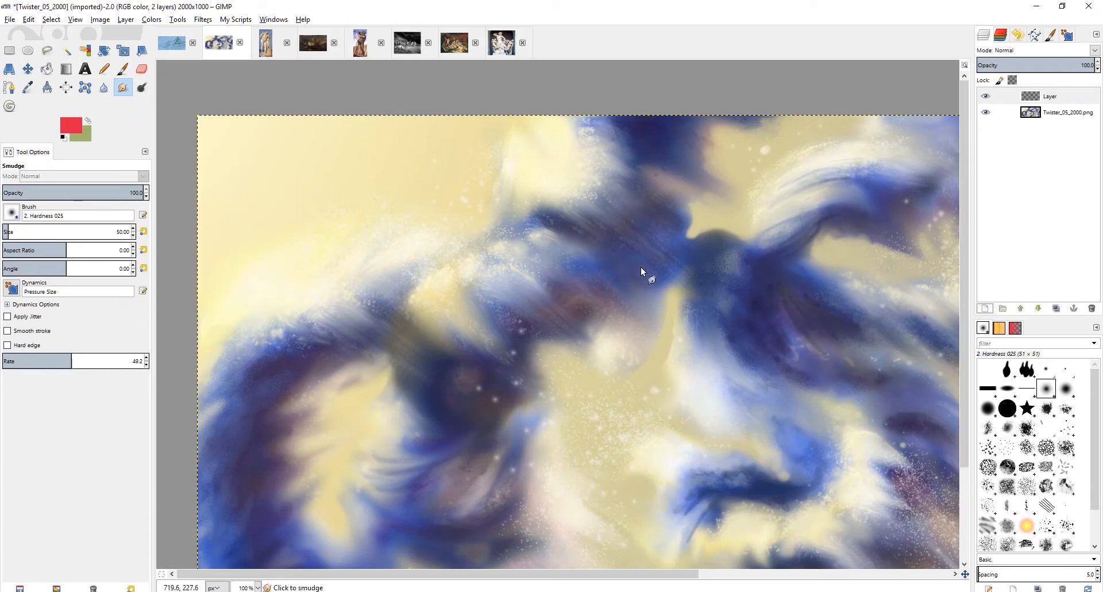
{"action": "scroll", "coordinate": [640, 266], "scroll_direction": "down", "scroll_amount": 1}
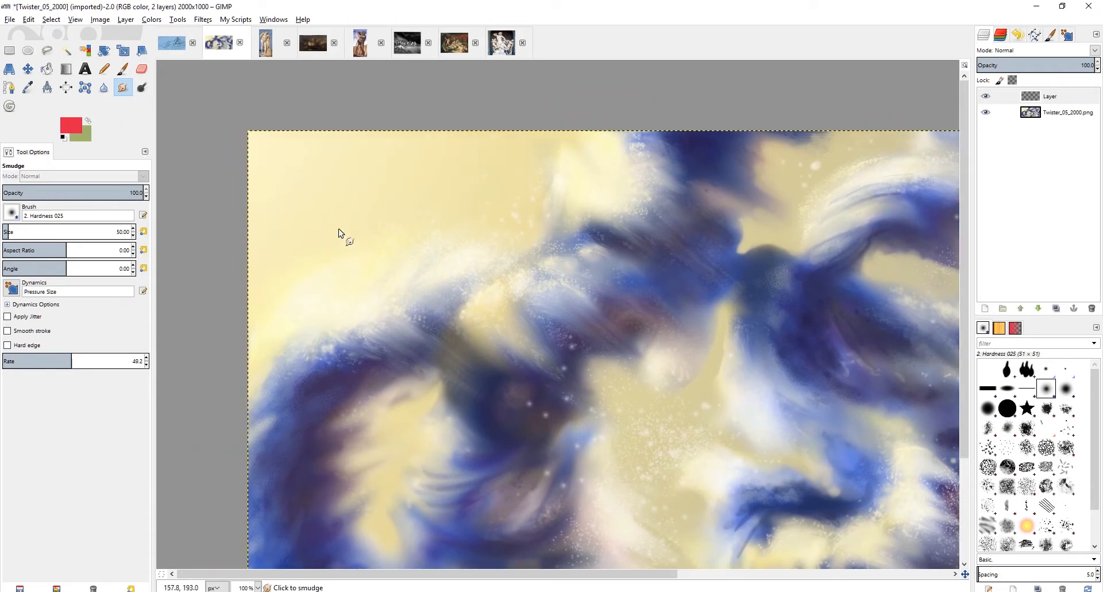
Paint a short red diagonal stroke in the image's upper-left corner and a yellow one directly beside it with the Paintbrush.
{"action": "key", "text": "p"}
{"action": "mouse_move", "coordinate": [339, 156]}
{"action": "left_mouse_down"}
{"action": "mouse_move", "coordinate": [310, 239]}
{"action": "mouse_move", "coordinate": [326, 197]}
{"action": "left_mouse_up"}
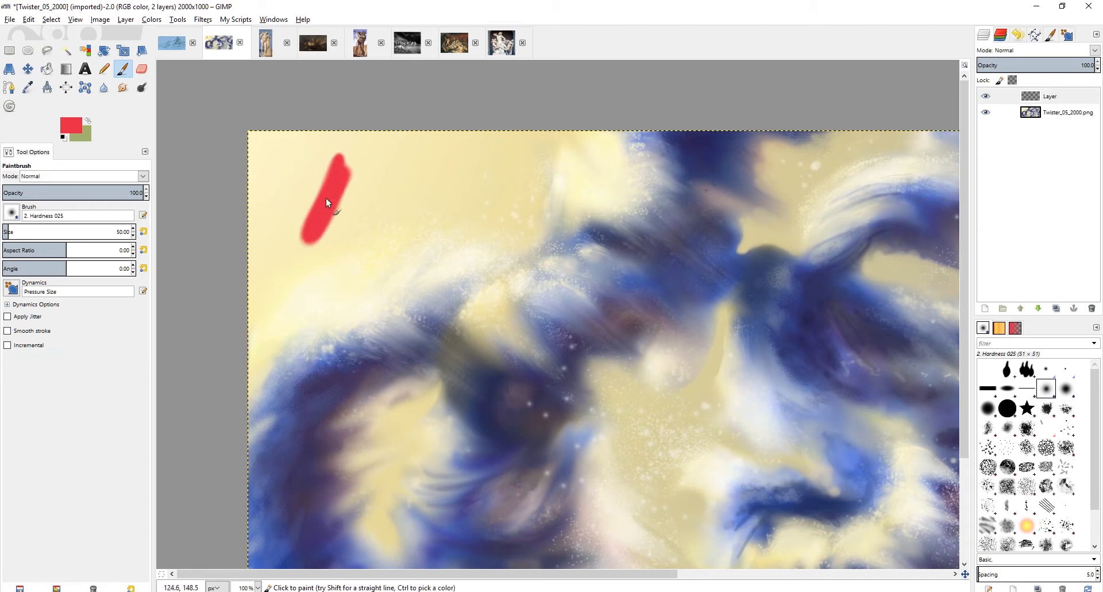
{"action": "key", "text": "x"}
{"action": "left_click", "coordinate": [71, 127]}
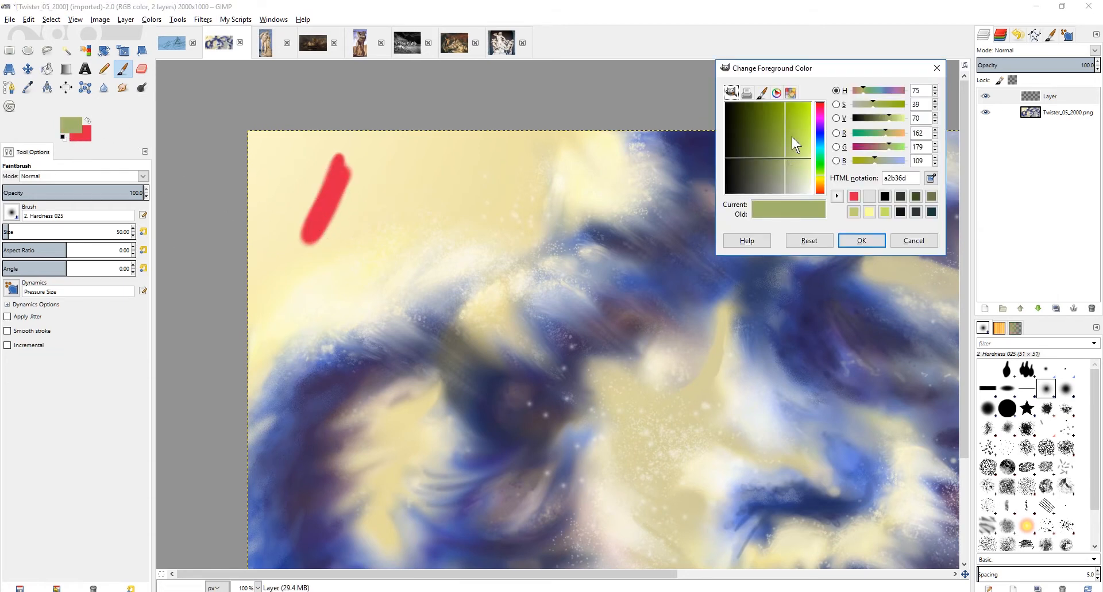
{"action": "left_click", "coordinate": [820, 181]}
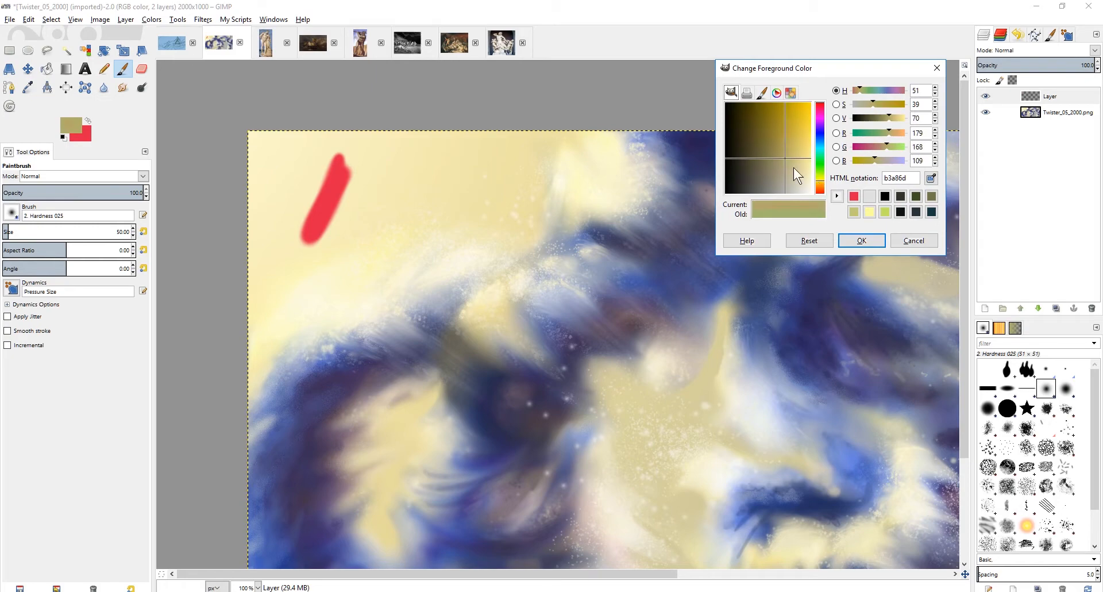
{"action": "left_click_drag", "start_coordinate": [793, 167], "coordinate": [803, 133]}
{"action": "left_click", "coordinate": [861, 240]}
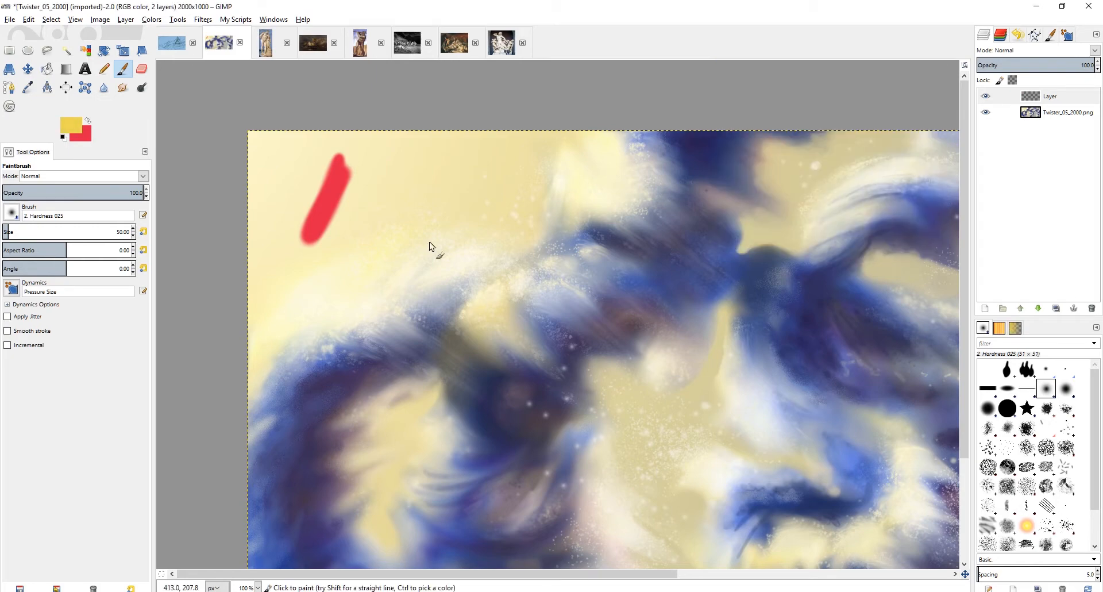
{"action": "left_click_drag", "start_coordinate": [348, 229], "coordinate": [374, 180]}
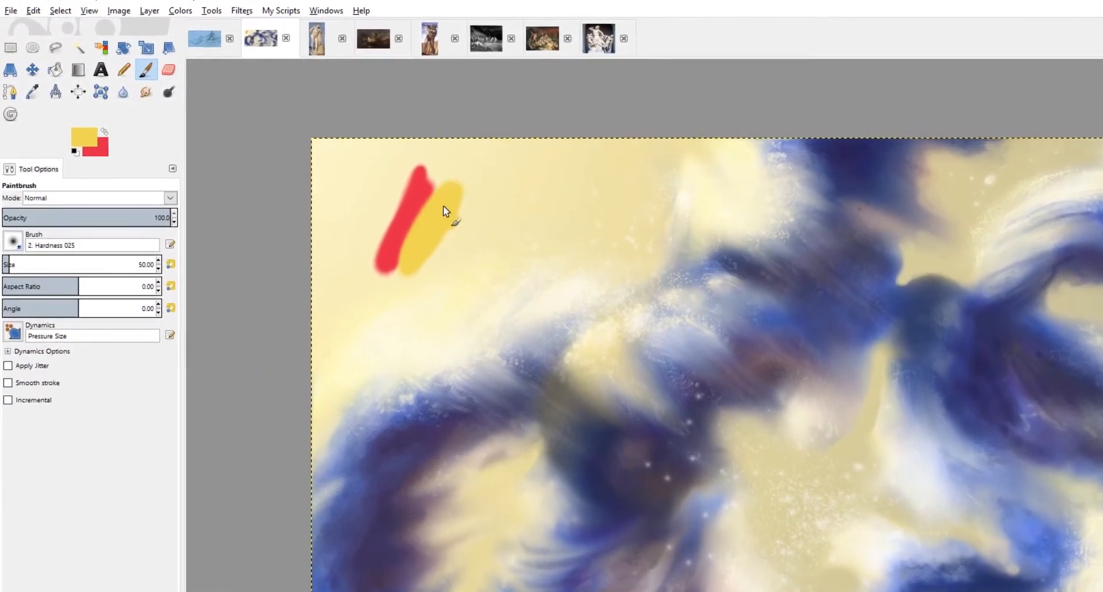
Smudge the yellow stroke's edge outward across the red stroke along its whole length, at size 50 and rate 49.2.
{"action": "left_click", "coordinate": [145, 92]}
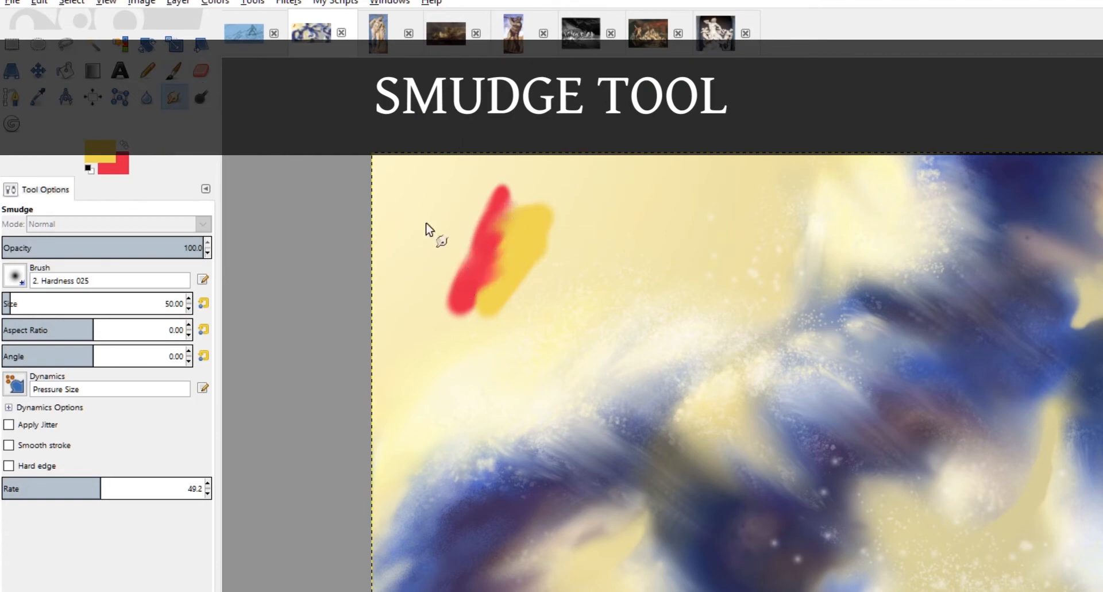
{"action": "scroll", "coordinate": [453, 320], "scroll_direction": "up", "scroll_amount": 3}
{"action": "key", "text": "ctrl+z"}
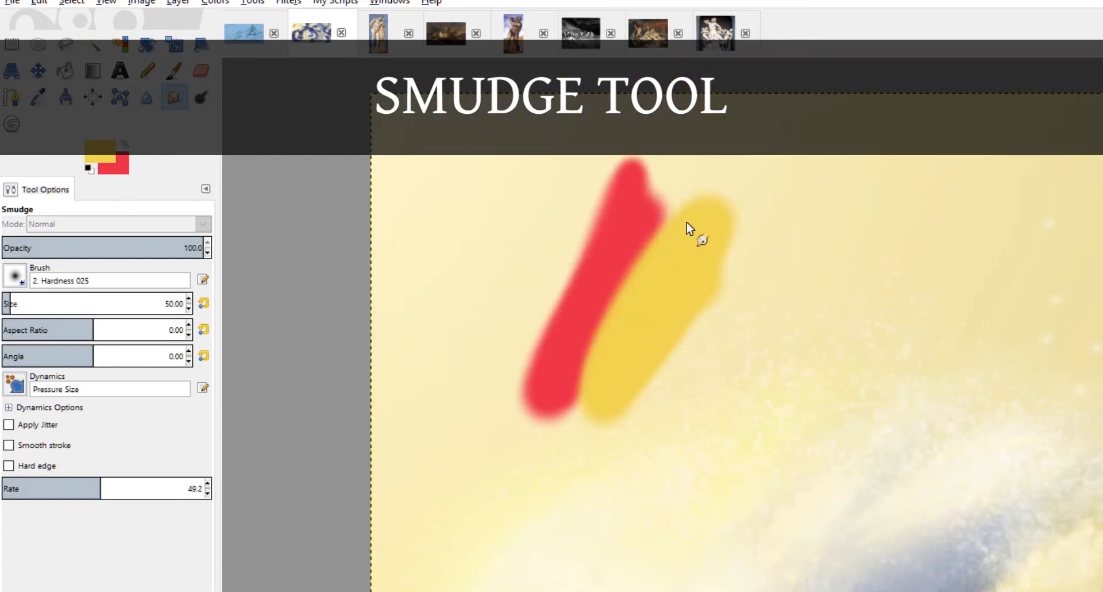
{"action": "left_click_drag", "start_coordinate": [638, 247], "coordinate": [489, 319]}
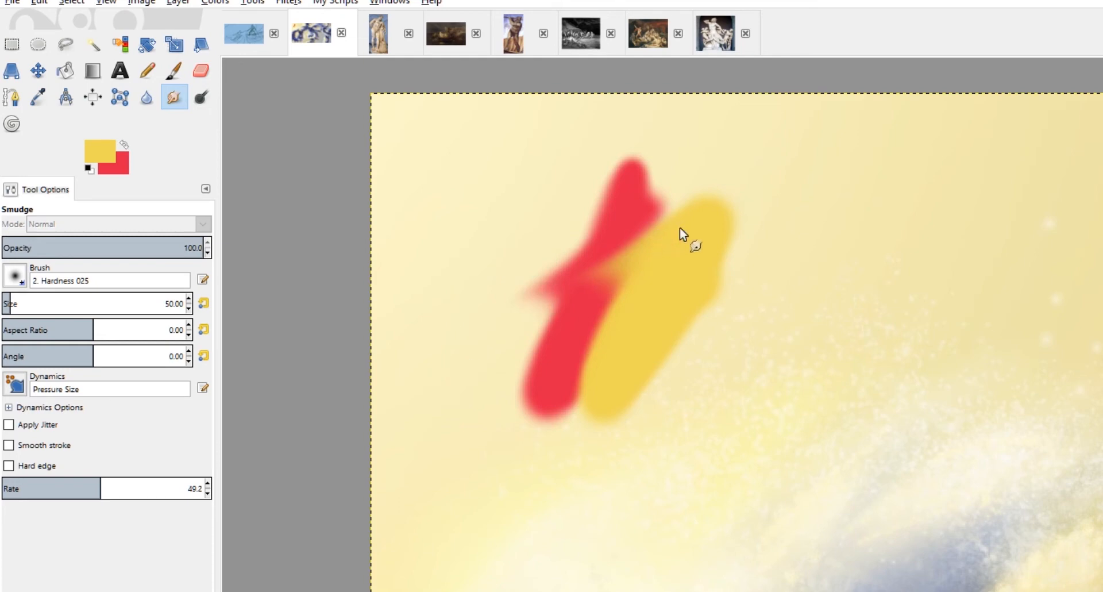
{"action": "left_click_drag", "start_coordinate": [680, 228], "coordinate": [427, 345]}
{"action": "left_click_drag", "start_coordinate": [646, 281], "coordinate": [466, 335]}
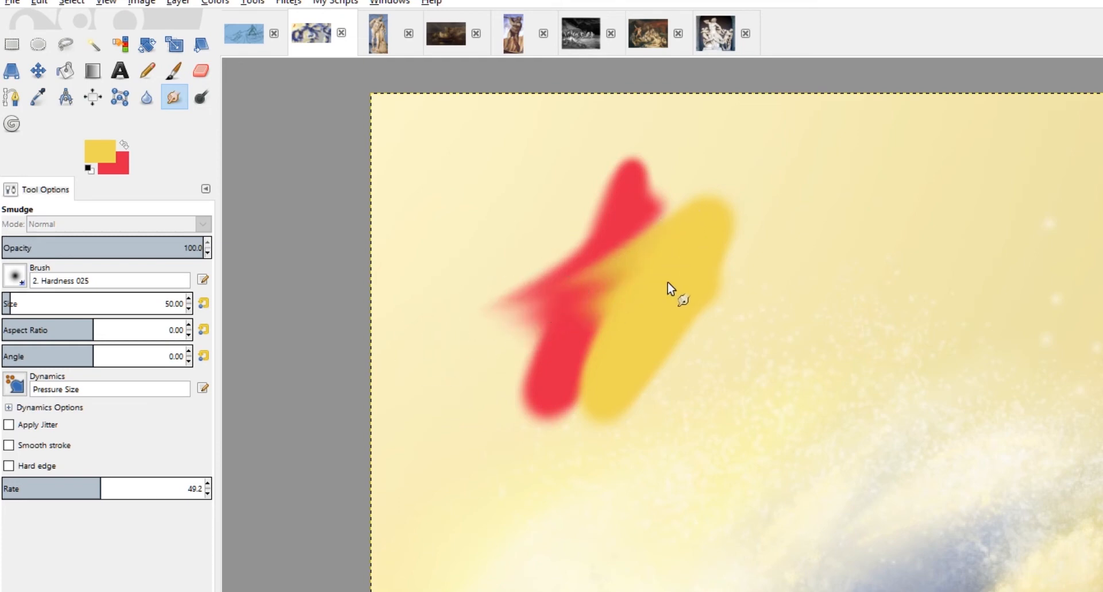
{"action": "left_click_drag", "start_coordinate": [665, 284], "coordinate": [458, 341]}
{"action": "left_click_drag", "start_coordinate": [638, 310], "coordinate": [413, 376]}
{"action": "left_click_drag", "start_coordinate": [636, 337], "coordinate": [438, 379]}
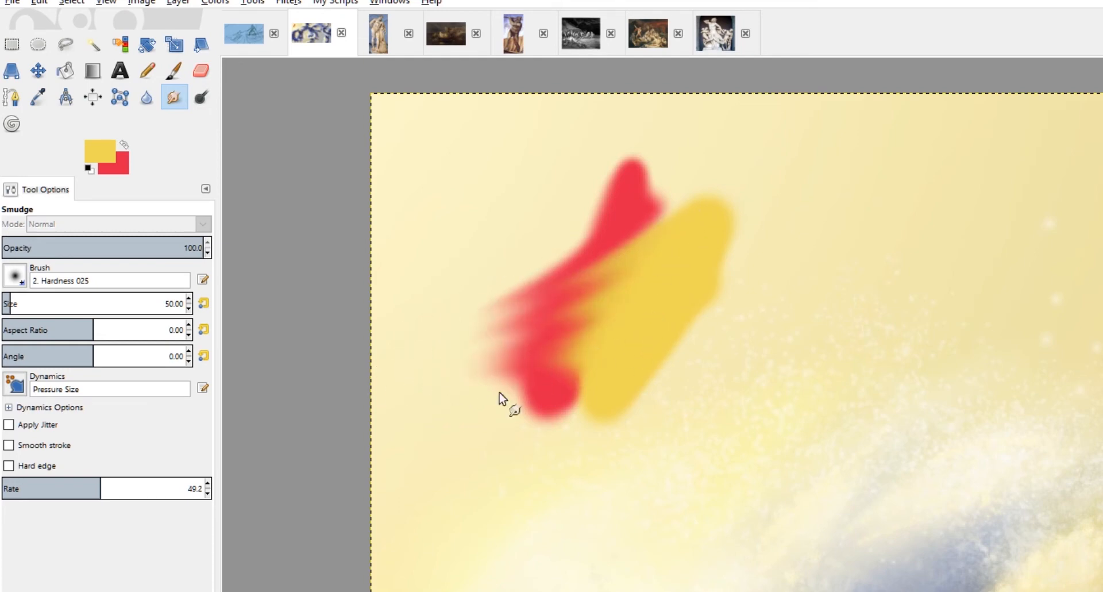
{"action": "left_click_drag", "start_coordinate": [592, 368], "coordinate": [474, 408]}
{"action": "left_click_drag", "start_coordinate": [575, 396], "coordinate": [480, 430]}
{"action": "left_click_drag", "start_coordinate": [667, 215], "coordinate": [545, 255]}
{"action": "mouse_move", "coordinate": [658, 187]}
{"action": "left_mouse_down"}
{"action": "mouse_move", "coordinate": [557, 218]}
{"action": "mouse_move", "coordinate": [577, 198]}
{"action": "left_mouse_up"}
Smudge the red paint back across into the yellow stroke to mix the two colors.
{"action": "left_click_drag", "start_coordinate": [526, 290], "coordinate": [747, 330]}
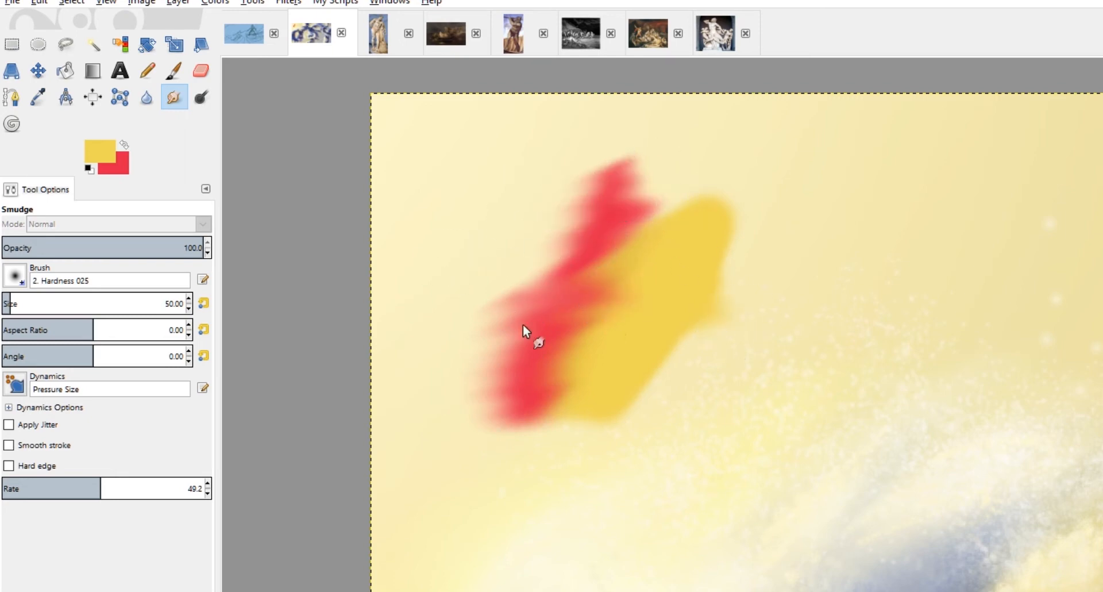
{"action": "left_click_drag", "start_coordinate": [522, 324], "coordinate": [761, 334]}
{"action": "left_click_drag", "start_coordinate": [519, 371], "coordinate": [666, 344]}
{"action": "mouse_move", "coordinate": [670, 304]}
{"action": "left_mouse_down"}
{"action": "mouse_move", "coordinate": [641, 267]}
{"action": "mouse_move", "coordinate": [651, 324]}
{"action": "mouse_move", "coordinate": [564, 315]}
{"action": "mouse_move", "coordinate": [567, 283]}
{"action": "mouse_move", "coordinate": [521, 369]}
{"action": "mouse_move", "coordinate": [557, 382]}
{"action": "mouse_move", "coordinate": [663, 370]}
{"action": "mouse_move", "coordinate": [631, 345]}
{"action": "mouse_move", "coordinate": [681, 321]}
{"action": "left_mouse_up"}
Undo all the smudging and both painted test strokes.
{"action": "scroll", "coordinate": [547, 275], "scroll_direction": "down", "scroll_amount": 2}
{"action": "key", "text": "ctrl+z"}
{"action": "key", "text": "ctrl+z"}
{"action": "key", "text": "ctrl+z"}
{"action": "key", "text": "ctrl+z"}
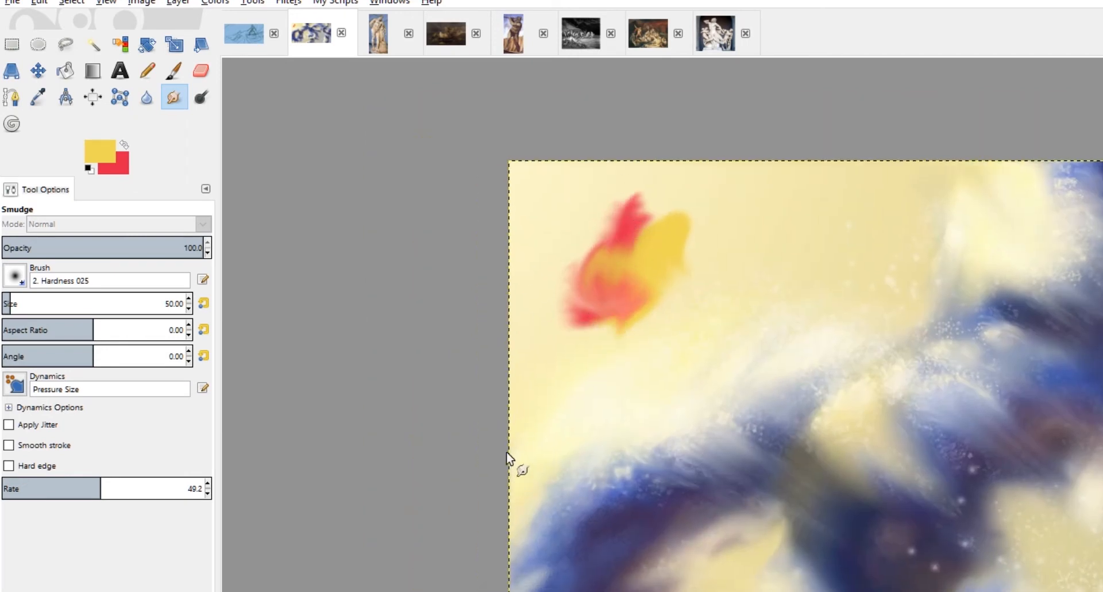
{"action": "key", "text": "ctrl+z"}
{"action": "key", "text": "ctrl+z"}
{"action": "key", "text": "ctrl+z"}
{"action": "key", "text": "ctrl+z"}
{"action": "key", "text": "ctrl+z"}
{"action": "key", "text": "ctrl+z"}
{"action": "key", "text": "ctrl+z"}
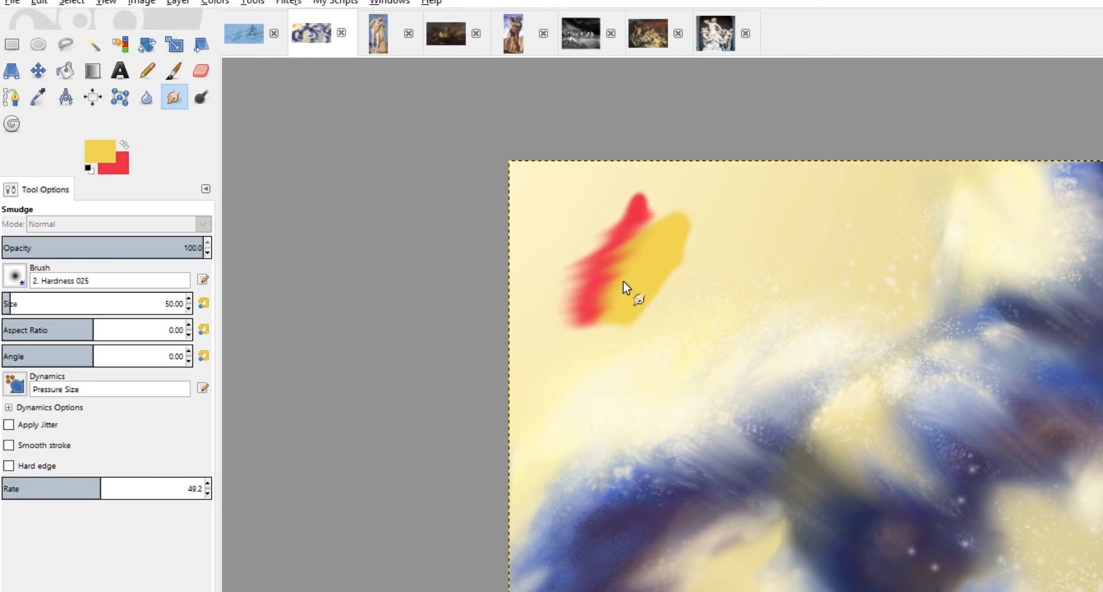
{"action": "key", "text": "ctrl+z"}
{"action": "key", "text": "ctrl+z"}
{"action": "key", "text": "ctrl+z"}
{"action": "key", "text": "ctrl+z"}
{"action": "key", "text": "ctrl+z"}
{"action": "key", "text": "ctrl+z"}
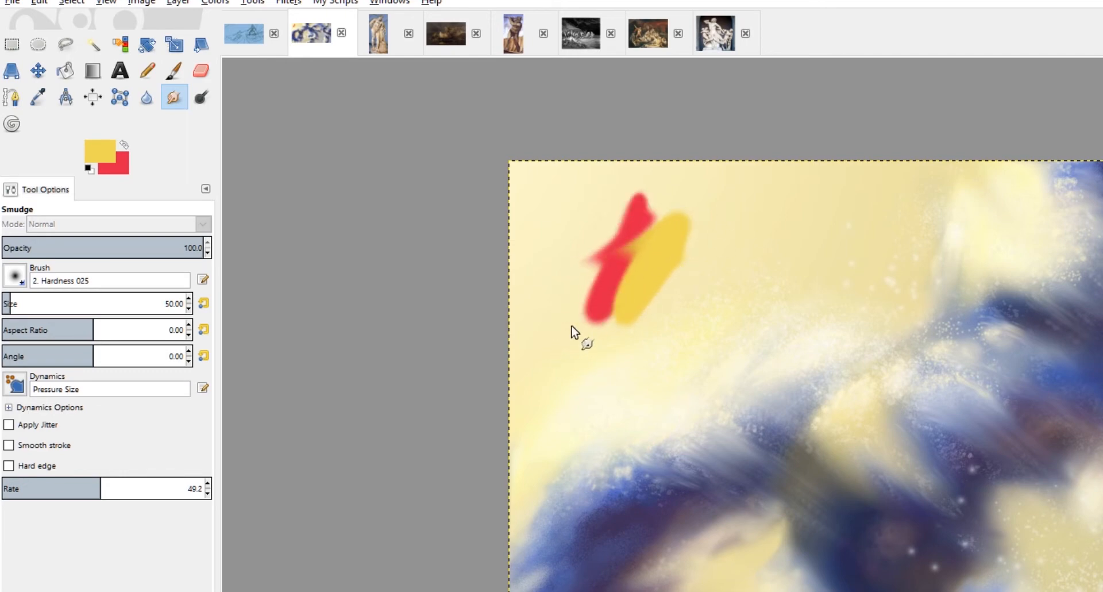
{"action": "key", "text": "ctrl+z"}
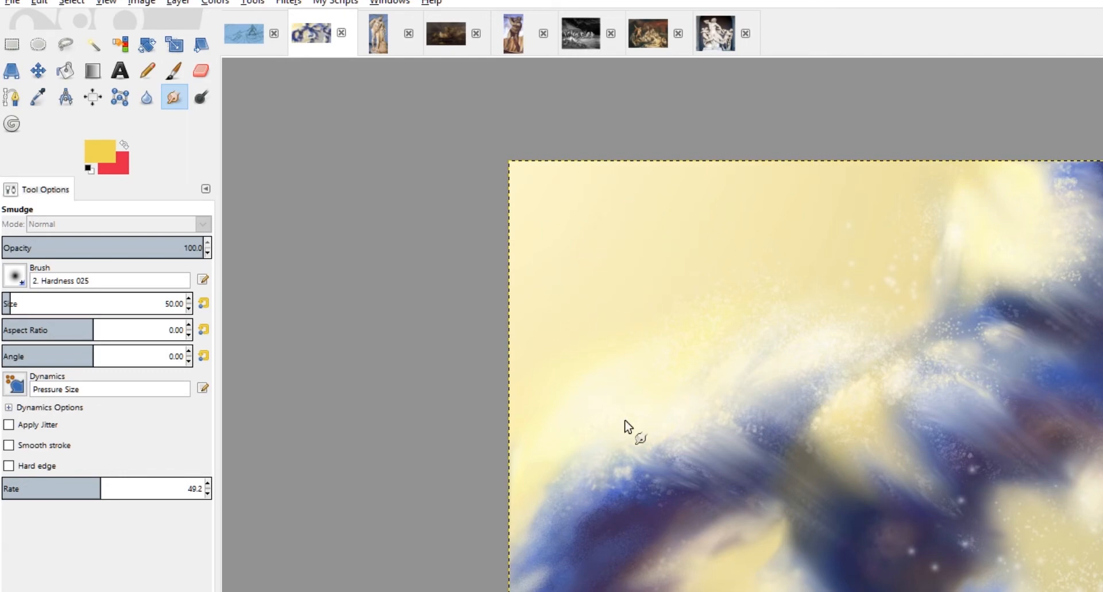
Examine the smudged blue and yellow brushwork around the ring shape on the painting's left half.
{"action": "mouse_move", "coordinate": [629, 419]}
{"action": "left_mouse_down"}
{"action": "mouse_move", "coordinate": [554, 259]}
{"action": "mouse_move", "coordinate": [520, 232]}
{"action": "left_mouse_up"}
{"action": "scroll", "coordinate": [519, 337], "scroll_direction": "down", "scroll_amount": 3}
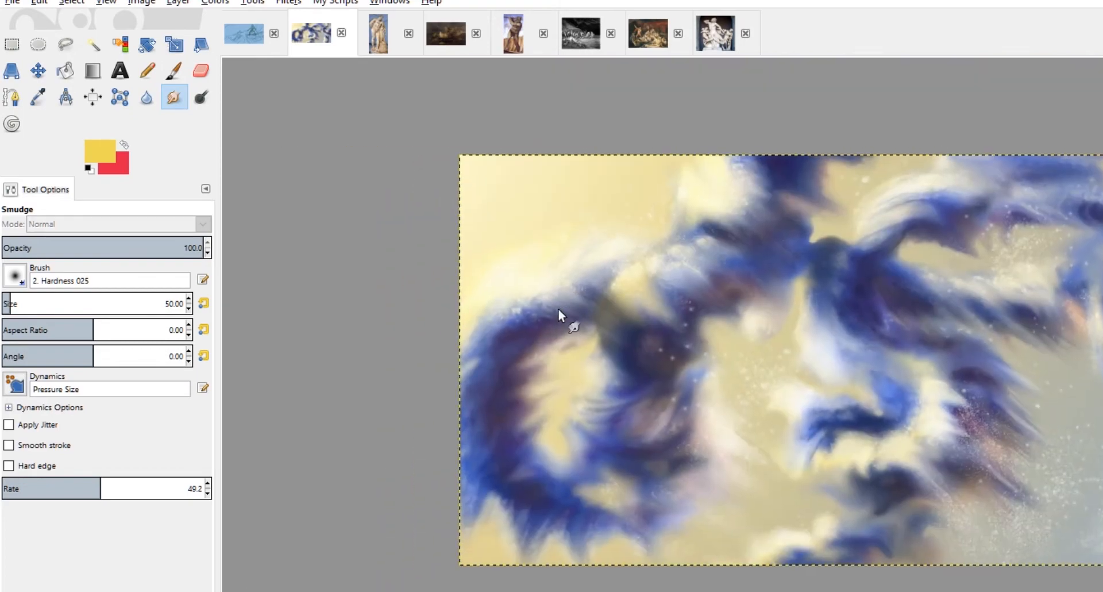
{"action": "scroll", "coordinate": [563, 315], "scroll_direction": "up", "scroll_amount": 2}
{"action": "mouse_move", "coordinate": [430, 254]}
{"action": "left_mouse_down"}
{"action": "mouse_move", "coordinate": [440, 249]}
{"action": "mouse_move", "coordinate": [485, 289]}
{"action": "left_mouse_up"}
{"action": "scroll", "coordinate": [723, 242], "scroll_direction": "up", "scroll_amount": 1}
{"action": "left_click_drag", "start_coordinate": [694, 395], "coordinate": [617, 309]}
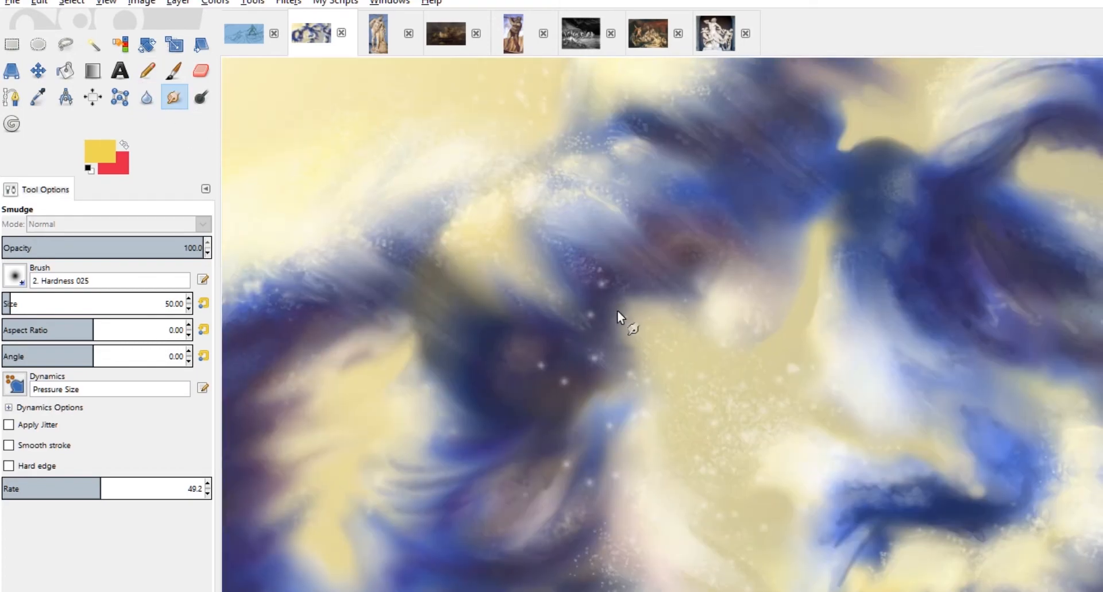
{"action": "scroll", "coordinate": [615, 308], "scroll_direction": "down", "scroll_amount": 2}
{"action": "left_click_drag", "start_coordinate": [666, 464], "coordinate": [626, 363]}
{"action": "scroll", "coordinate": [641, 368], "scroll_direction": "up", "scroll_amount": 1}
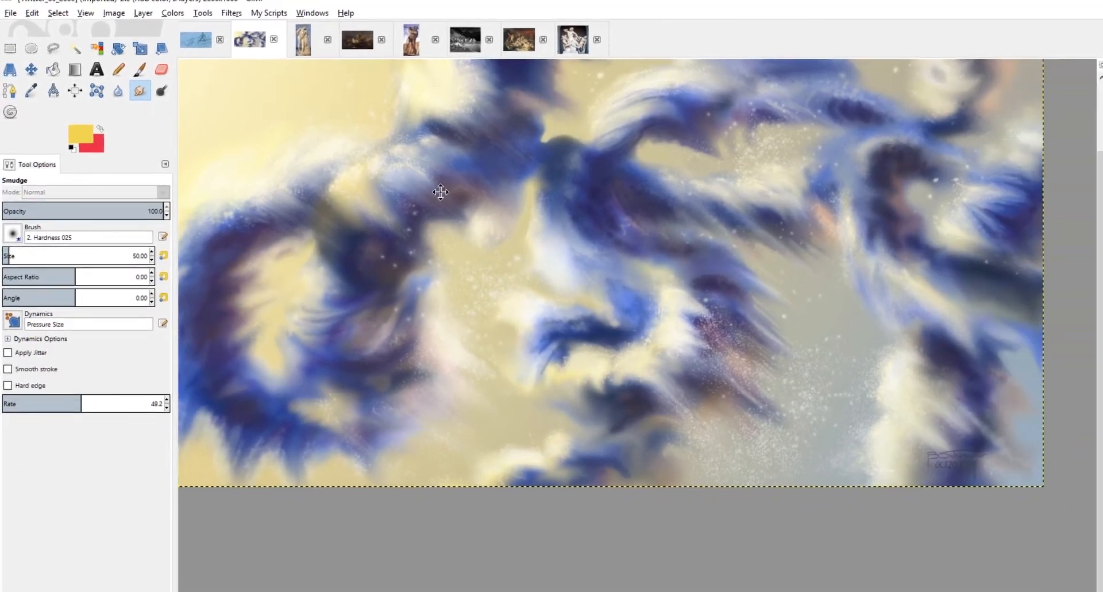
{"action": "left_click_drag", "start_coordinate": [512, 163], "coordinate": [591, 280]}
{"action": "scroll", "coordinate": [597, 223], "scroll_direction": "up", "scroll_amount": 1}
{"action": "left_click_drag", "start_coordinate": [454, 178], "coordinate": [540, 167]}
{"action": "scroll", "coordinate": [540, 167], "scroll_direction": "down", "scroll_amount": 1}
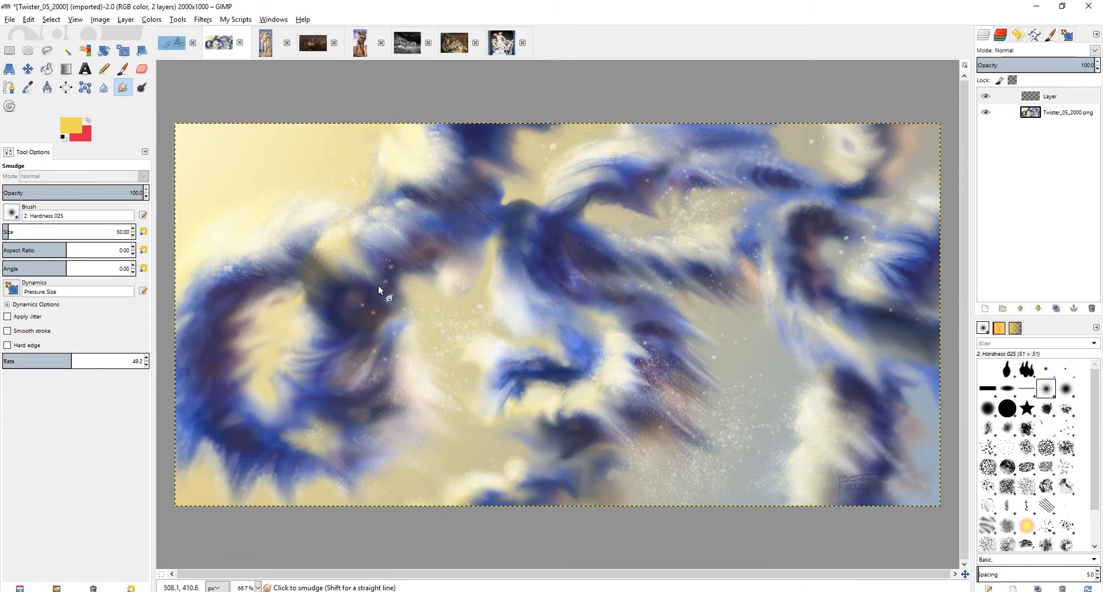
Examine the painting's overall composition and the blended detail near its center at different zoom levels.
{"action": "left_click_drag", "start_coordinate": [567, 303], "coordinate": [547, 323]}
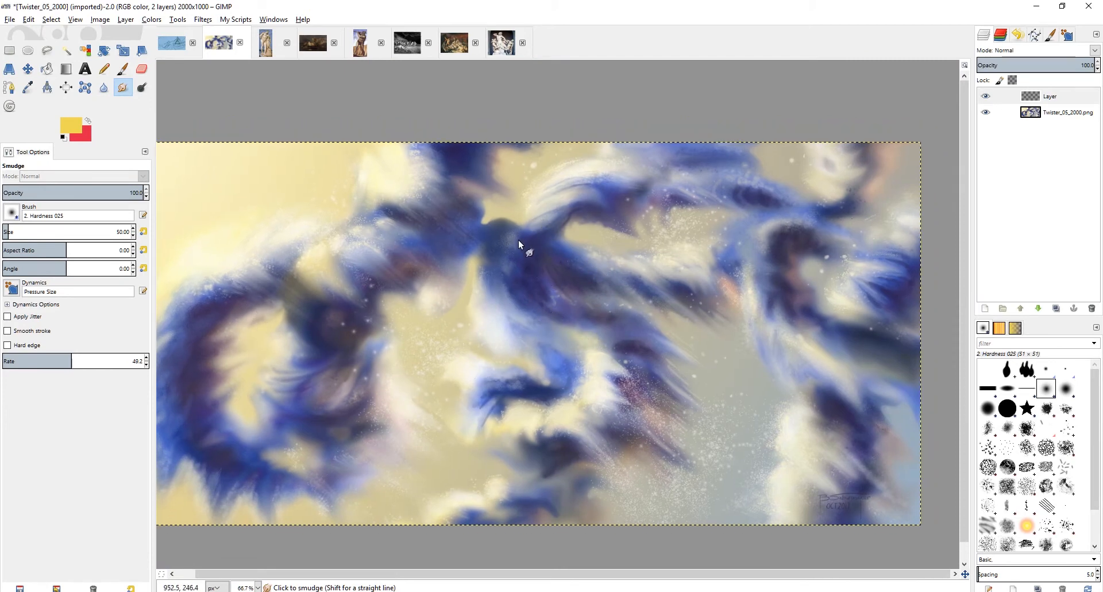
{"action": "scroll", "coordinate": [465, 339], "scroll_direction": "up", "scroll_amount": 2}
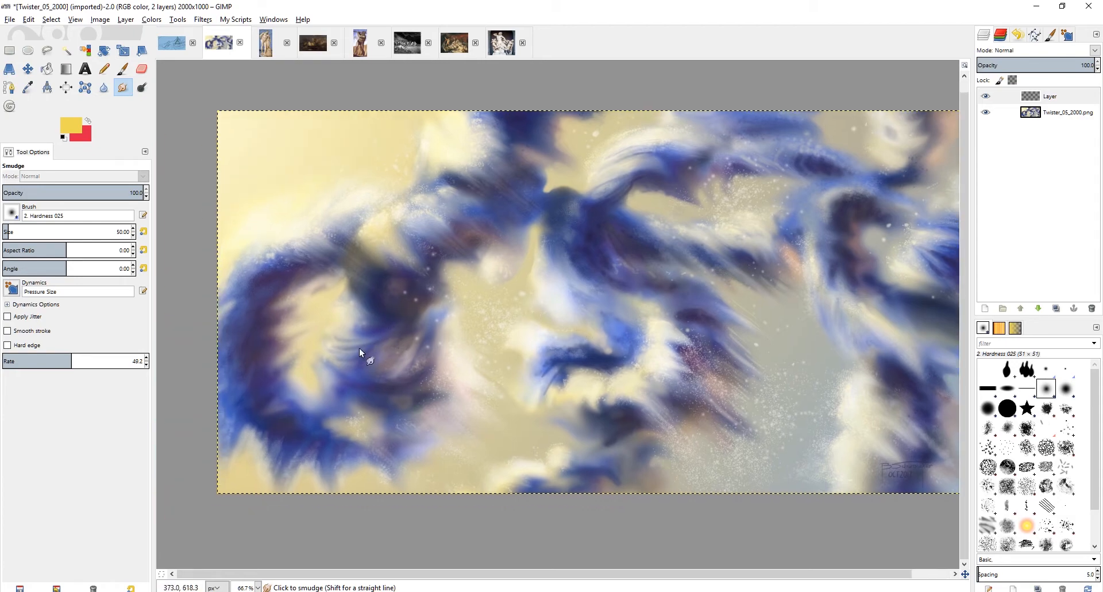
{"action": "scroll", "coordinate": [339, 374], "scroll_direction": "up", "scroll_amount": 2}
{"action": "scroll", "coordinate": [412, 307], "scroll_direction": "down", "scroll_amount": 4}
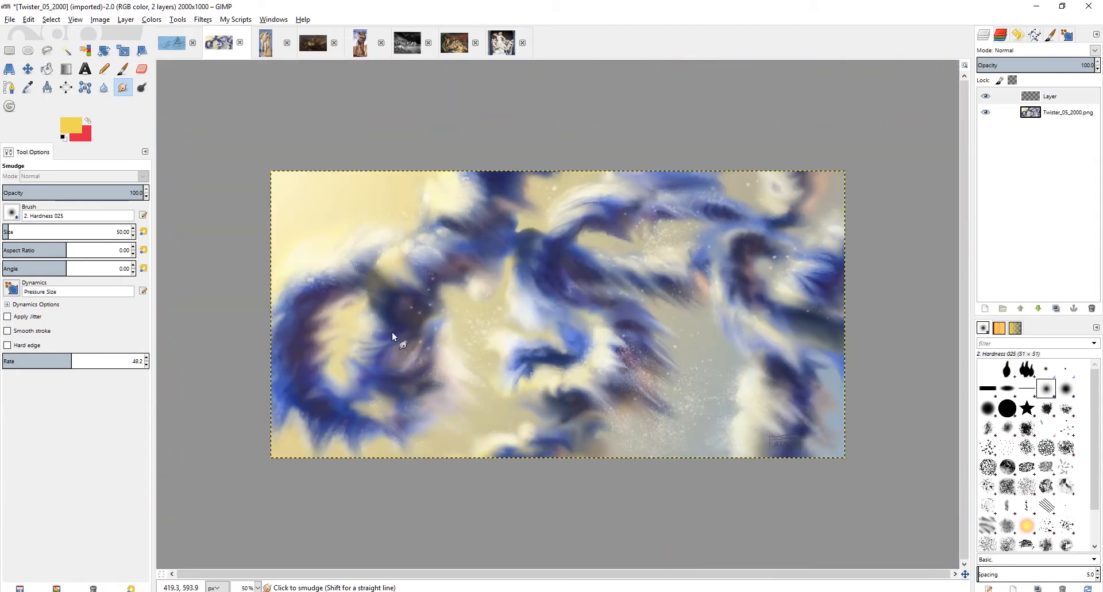
{"action": "scroll", "coordinate": [374, 330], "scroll_direction": "up", "scroll_amount": 3}
{"action": "scroll", "coordinate": [311, 397], "scroll_direction": "down", "scroll_amount": 1}
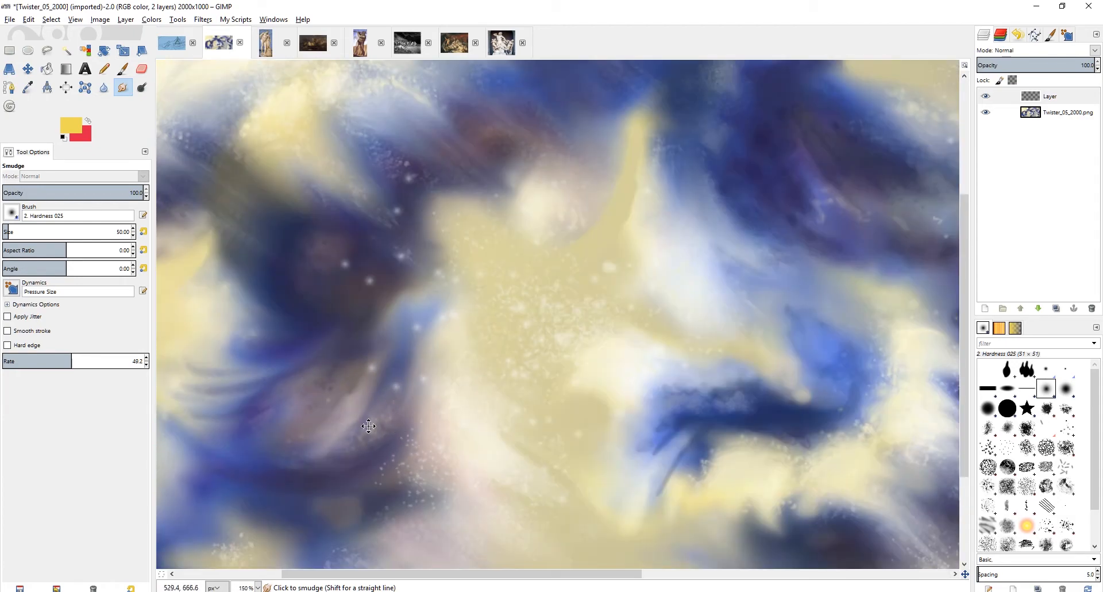
{"action": "left_click_drag", "start_coordinate": [368, 426], "coordinate": [364, 342]}
{"action": "left_click_drag", "start_coordinate": [440, 89], "coordinate": [443, 231]}
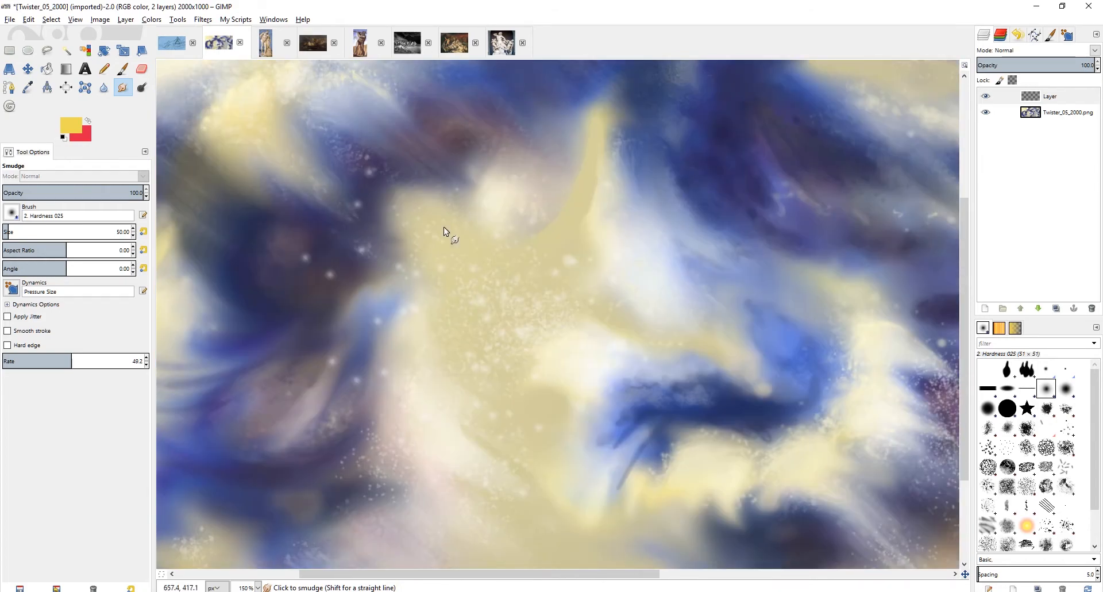
{"action": "scroll", "coordinate": [480, 315], "scroll_direction": "down", "scroll_amount": 3}
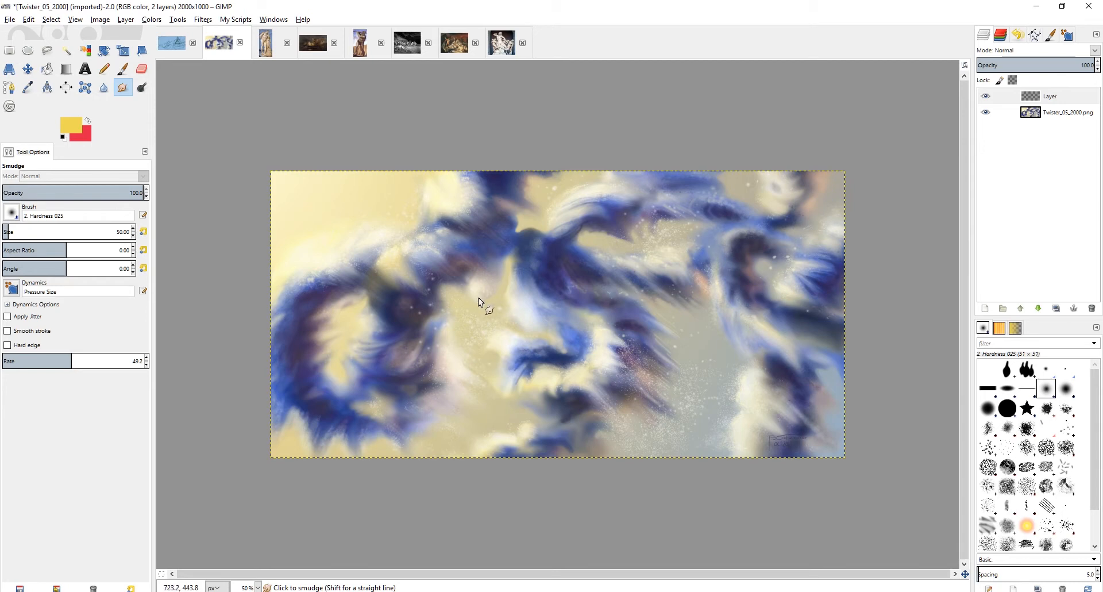
{"action": "left_click_drag", "start_coordinate": [483, 324], "coordinate": [476, 309]}
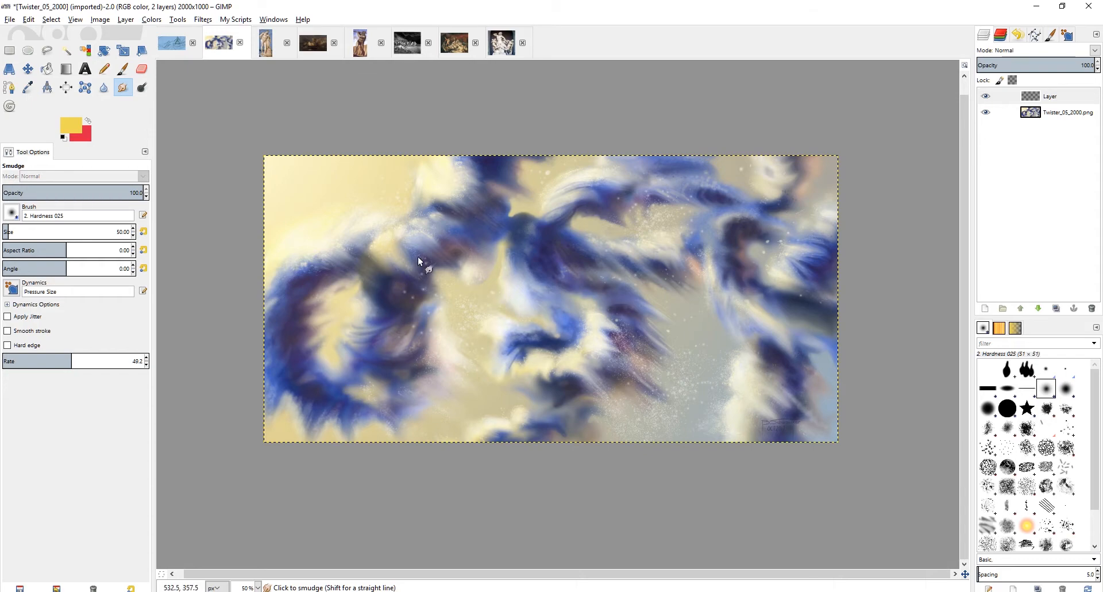
{"action": "scroll", "coordinate": [522, 296], "scroll_direction": "up", "scroll_amount": 2}
{"action": "left_click_drag", "start_coordinate": [524, 303], "coordinate": [533, 256]}
{"action": "scroll", "coordinate": [536, 252], "scroll_direction": "down", "scroll_amount": 2}
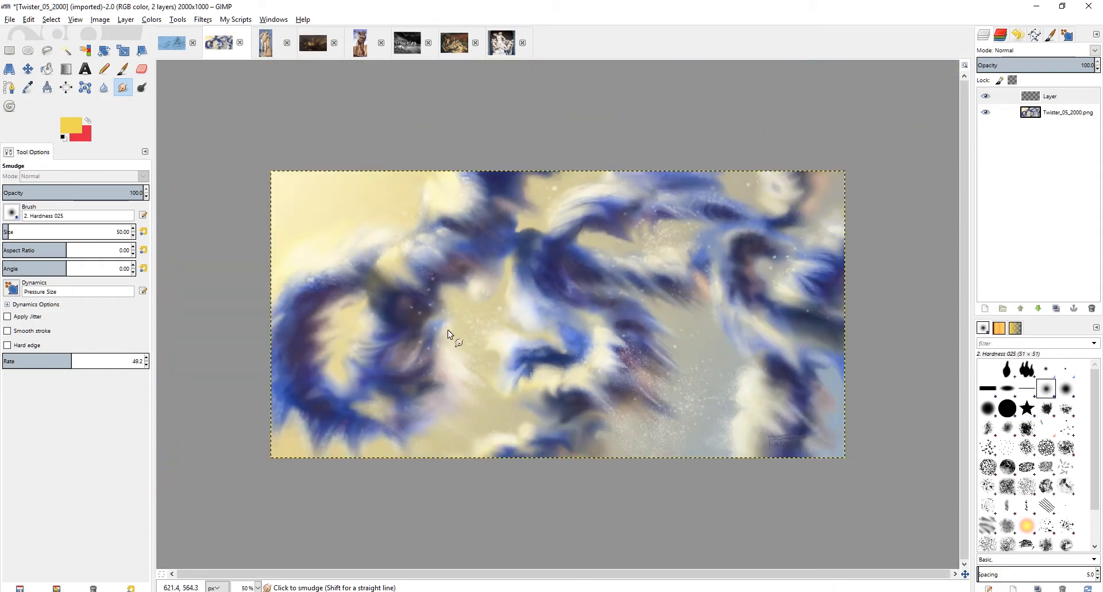
{"action": "left_click_drag", "start_coordinate": [457, 326], "coordinate": [467, 307]}
{"action": "scroll", "coordinate": [467, 311], "scroll_direction": "up", "scroll_amount": 1}
{"action": "scroll", "coordinate": [440, 325], "scroll_direction": "up", "scroll_amount": 2}
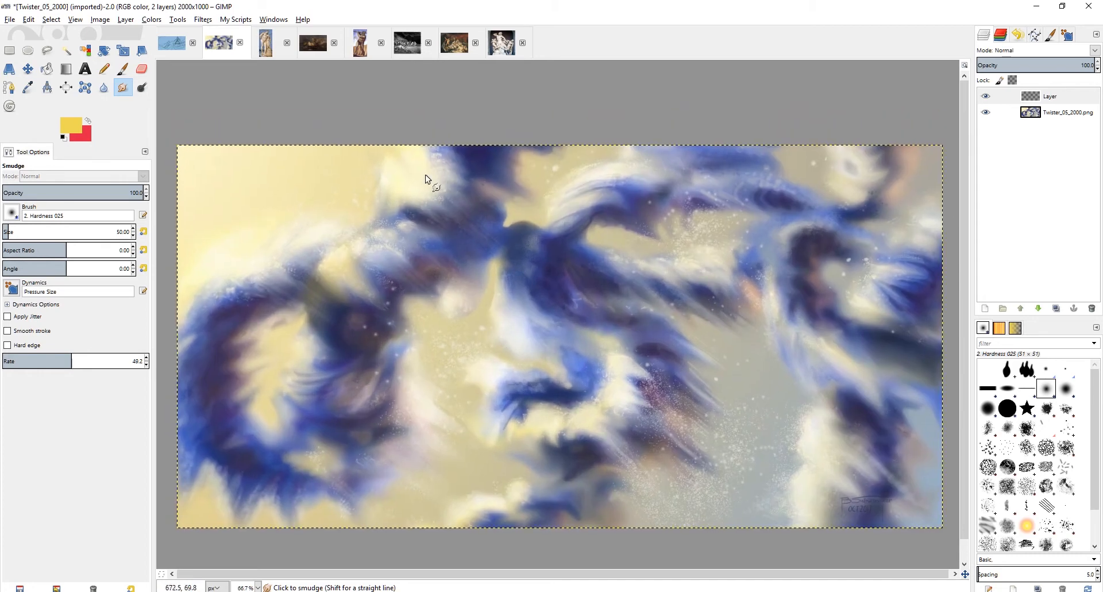
Examine the full Twister painting and its flowing blue, white and yellow forms.
{"action": "scroll", "coordinate": [386, 263], "scroll_direction": "down", "scroll_amount": 1}
{"action": "scroll", "coordinate": [388, 280], "scroll_direction": "up", "scroll_amount": 1}
{"action": "left_click_drag", "start_coordinate": [429, 313], "coordinate": [422, 300]}
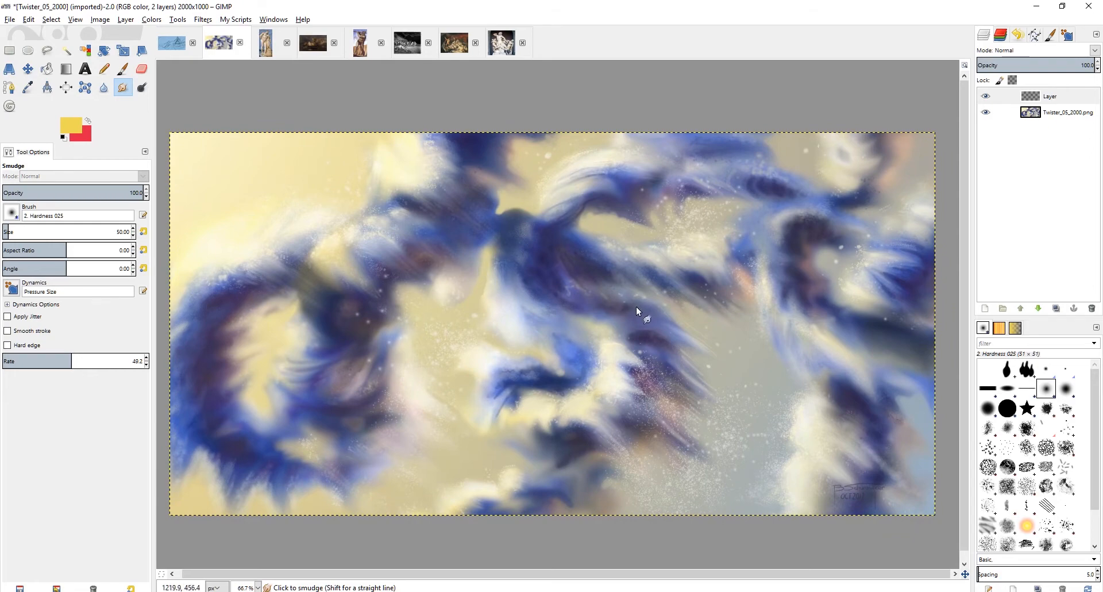
{"action": "mouse_move", "coordinate": [404, 288]}
{"action": "left_mouse_down"}
{"action": "mouse_move", "coordinate": [386, 296]}
{"action": "mouse_move", "coordinate": [396, 290]}
{"action": "left_mouse_up"}
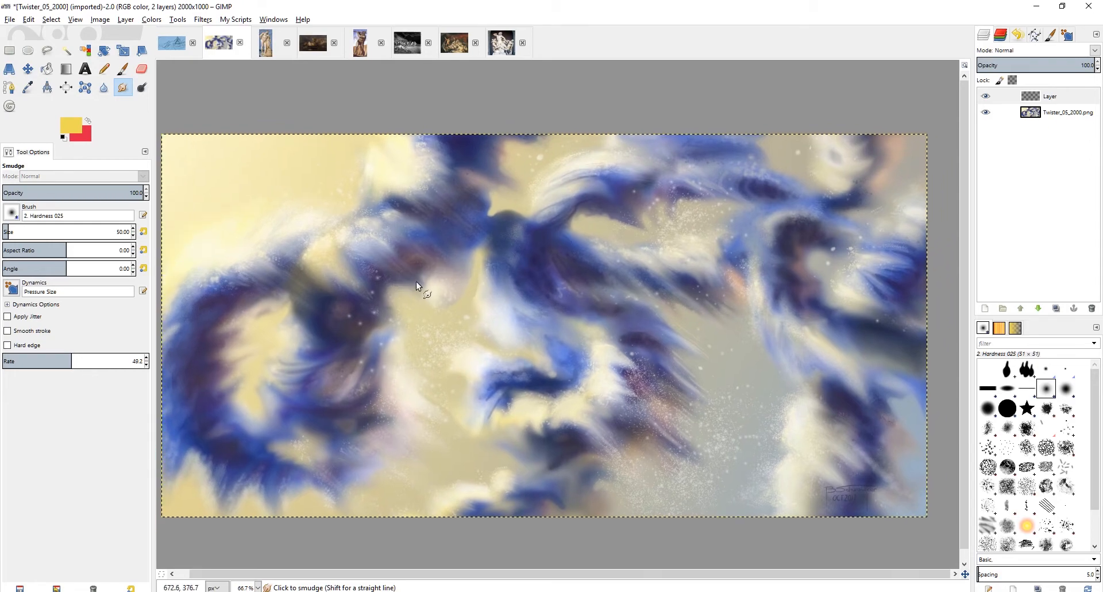
{"action": "left_click_drag", "start_coordinate": [348, 202], "coordinate": [352, 203]}
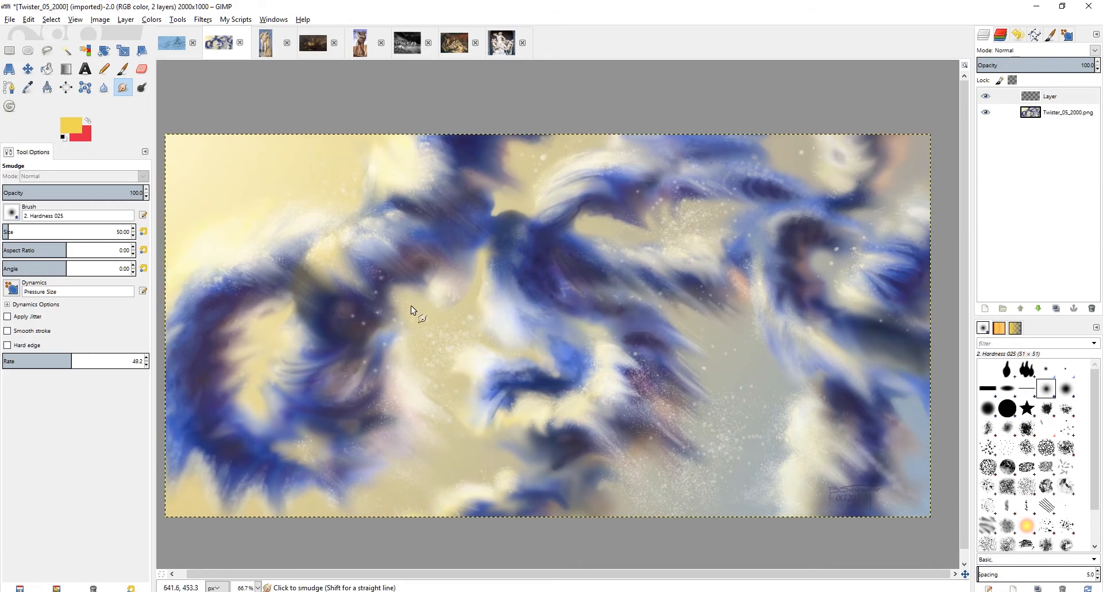
{"action": "scroll", "coordinate": [416, 306], "scroll_direction": "down", "scroll_amount": 1}
{"action": "scroll", "coordinate": [439, 276], "scroll_direction": "up", "scroll_amount": 1}
{"action": "left_click_drag", "start_coordinate": [422, 331], "coordinate": [429, 328]}
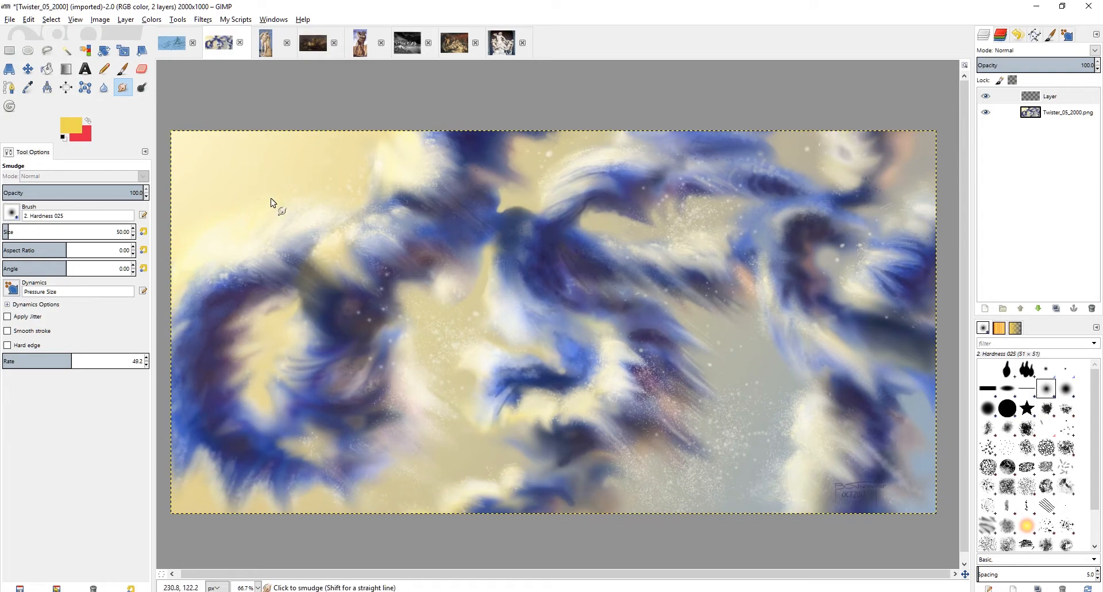
Switch to the Charon_01.xcf sketch and show the text notes layer and its Layer #2 backing panel.
{"action": "left_click", "coordinate": [171, 41]}
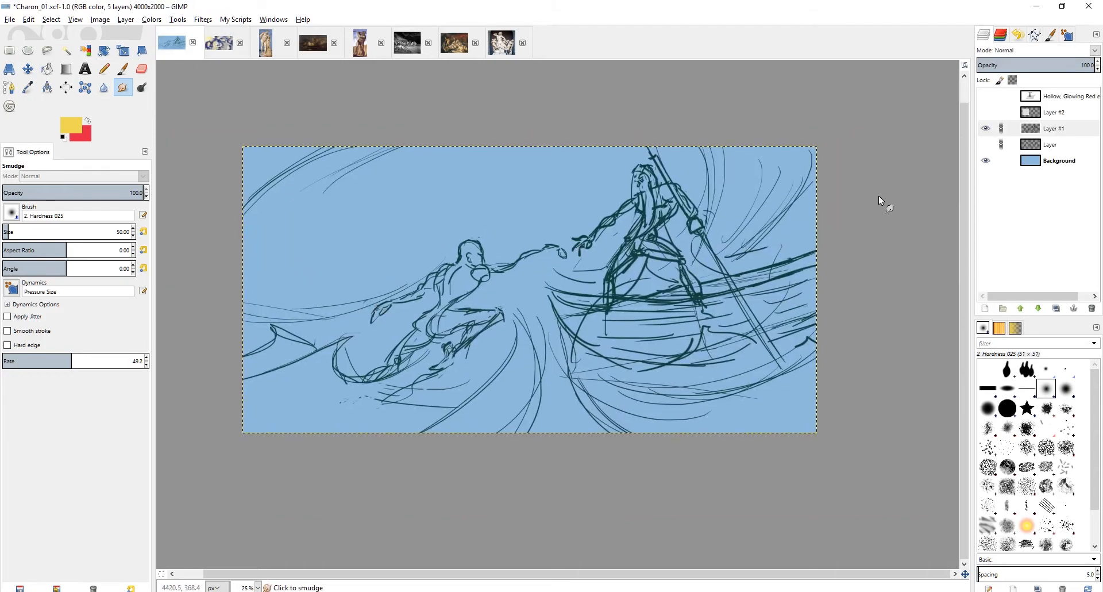
{"action": "left_click", "coordinate": [986, 112]}
{"action": "left_click", "coordinate": [986, 96]}
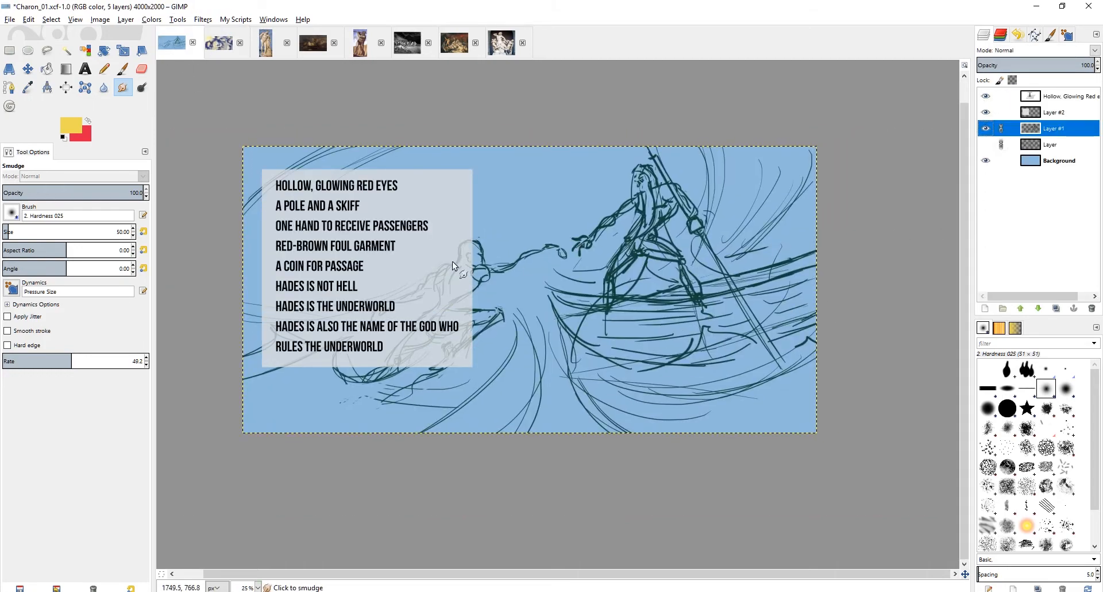
{"action": "left_click_drag", "start_coordinate": [407, 275], "coordinate": [408, 252]}
{"action": "scroll", "coordinate": [411, 260], "scroll_direction": "up", "scroll_amount": 2}
{"action": "scroll", "coordinate": [410, 259], "scroll_direction": "down", "scroll_amount": 1}
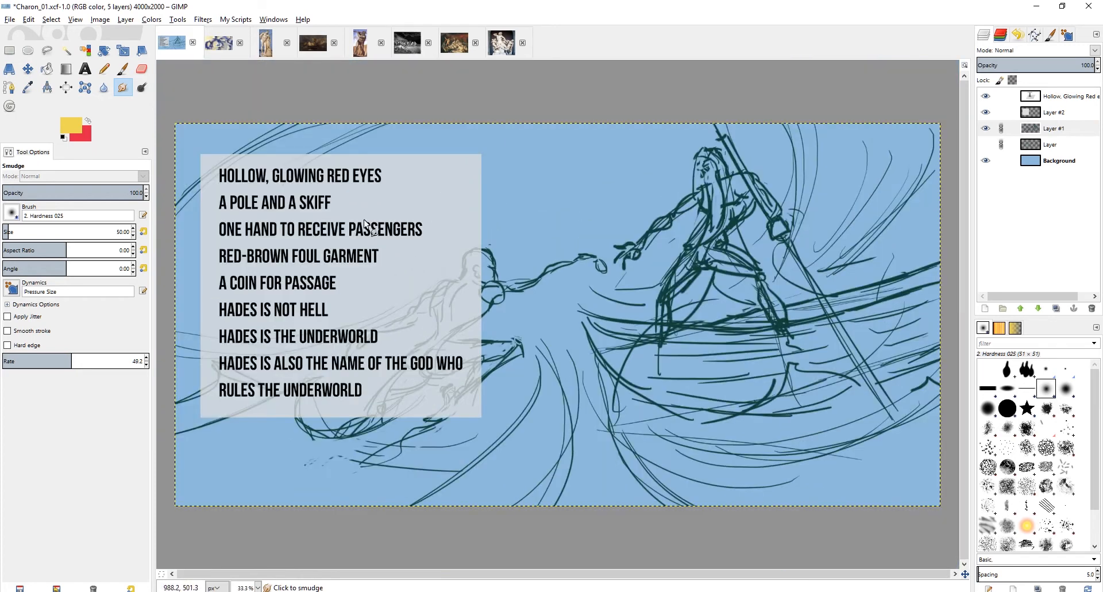
Hide the text notes layer and Layer #2 so that only the sketch lines cover the background.
{"action": "left_click", "coordinate": [985, 96]}
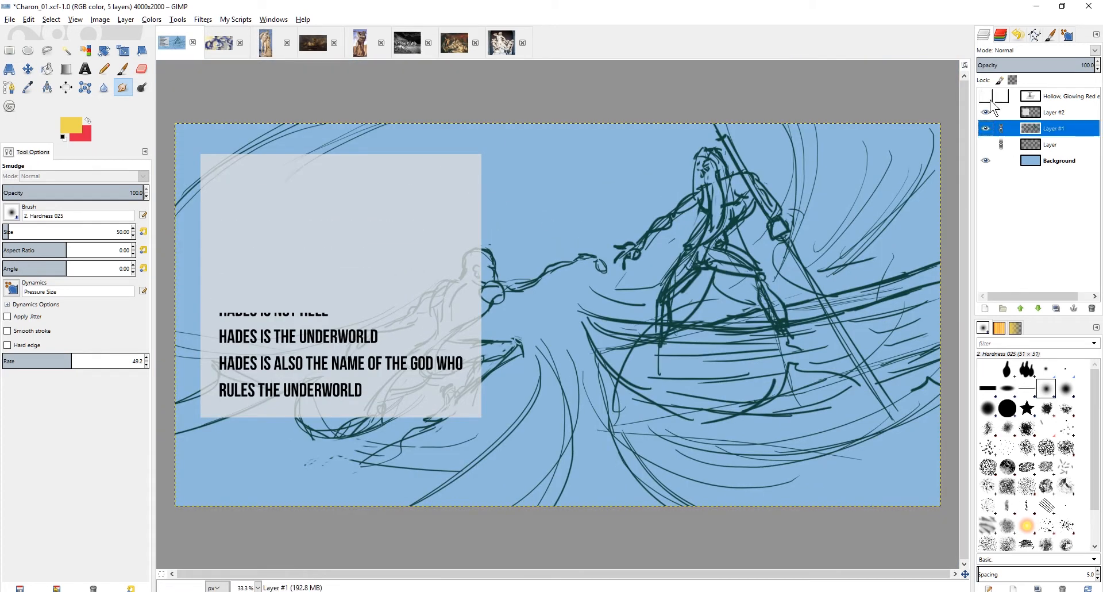
{"action": "left_click", "coordinate": [986, 112]}
{"action": "left_click_drag", "start_coordinate": [548, 232], "coordinate": [505, 198]}
Swap the foreground color to red and paint guide strokes along both arms of the lunging figure.
{"action": "key", "text": "p"}
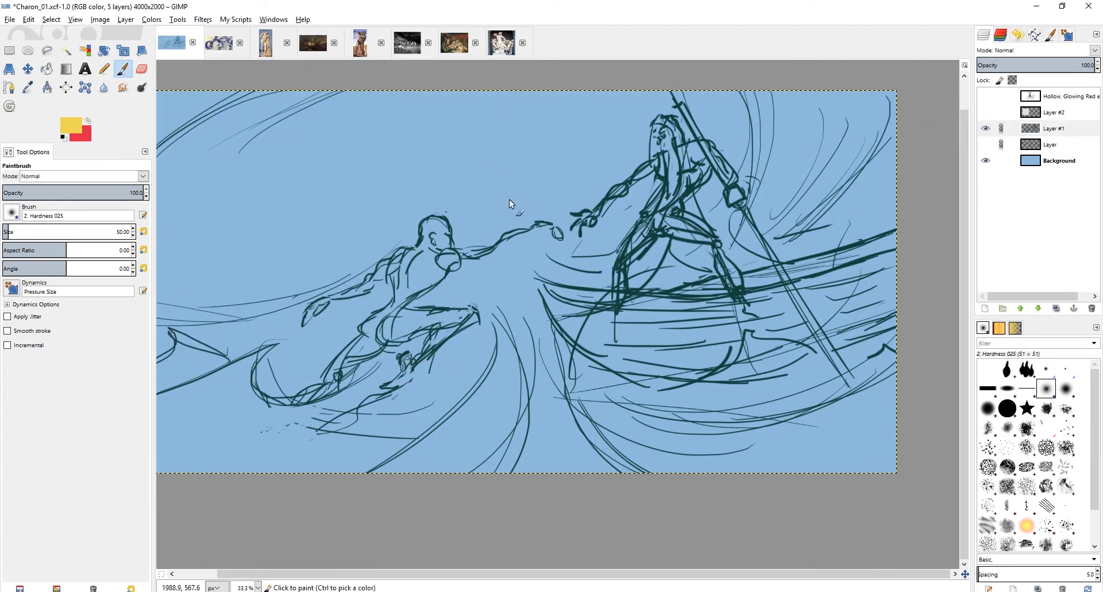
{"action": "scroll", "coordinate": [497, 201], "scroll_direction": "up", "scroll_amount": 1}
{"action": "key", "text": "shift+b"}
{"action": "key", "text": "x"}
{"action": "mouse_move", "coordinate": [369, 184]}
{"action": "left_mouse_down"}
{"action": "mouse_move", "coordinate": [345, 148]}
{"action": "mouse_move", "coordinate": [352, 162]}
{"action": "left_mouse_up"}
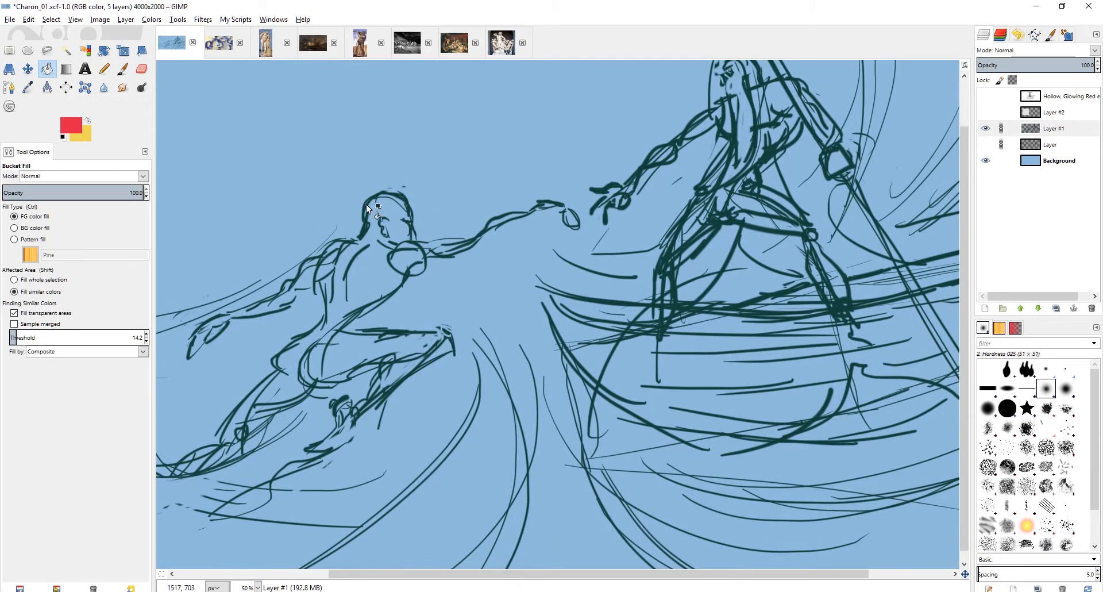
{"action": "key", "text": "p"}
{"action": "key", "text": "ctrl+z"}
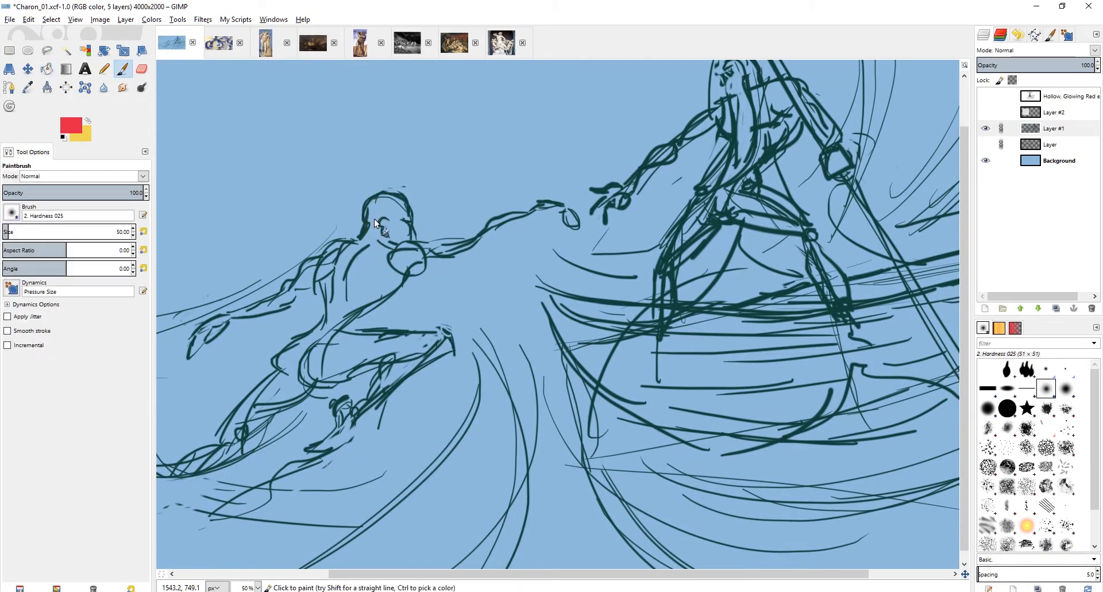
{"action": "mouse_move", "coordinate": [359, 274]}
{"action": "left_mouse_down"}
{"action": "mouse_move", "coordinate": [507, 202]}
{"action": "mouse_move", "coordinate": [508, 213]}
{"action": "left_mouse_up"}
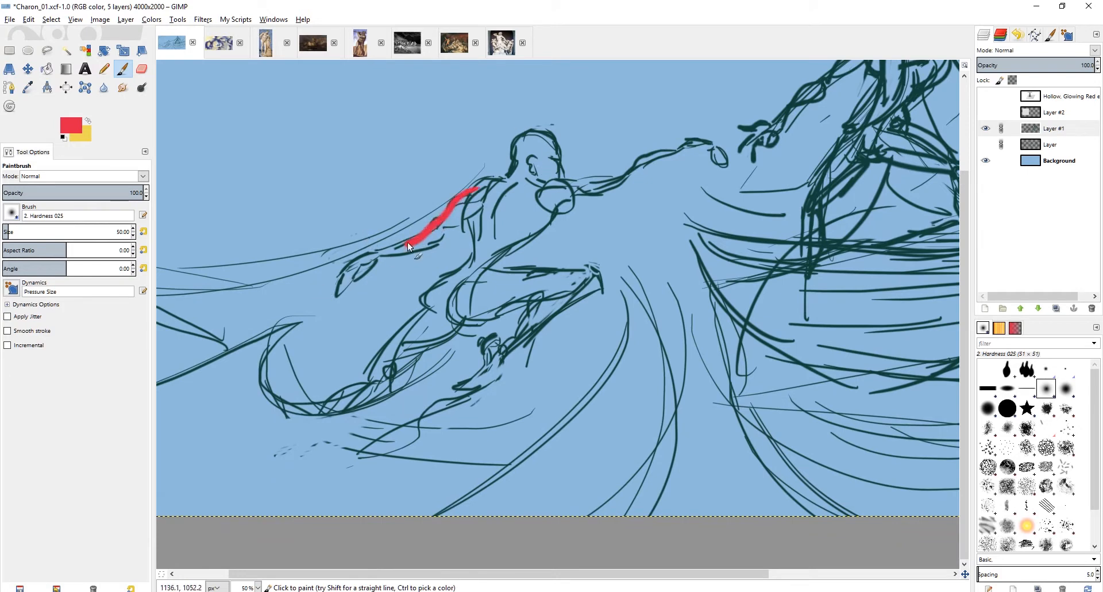
{"action": "left_click_drag", "start_coordinate": [408, 242], "coordinate": [341, 281]}
{"action": "left_click_drag", "start_coordinate": [537, 189], "coordinate": [701, 143]}
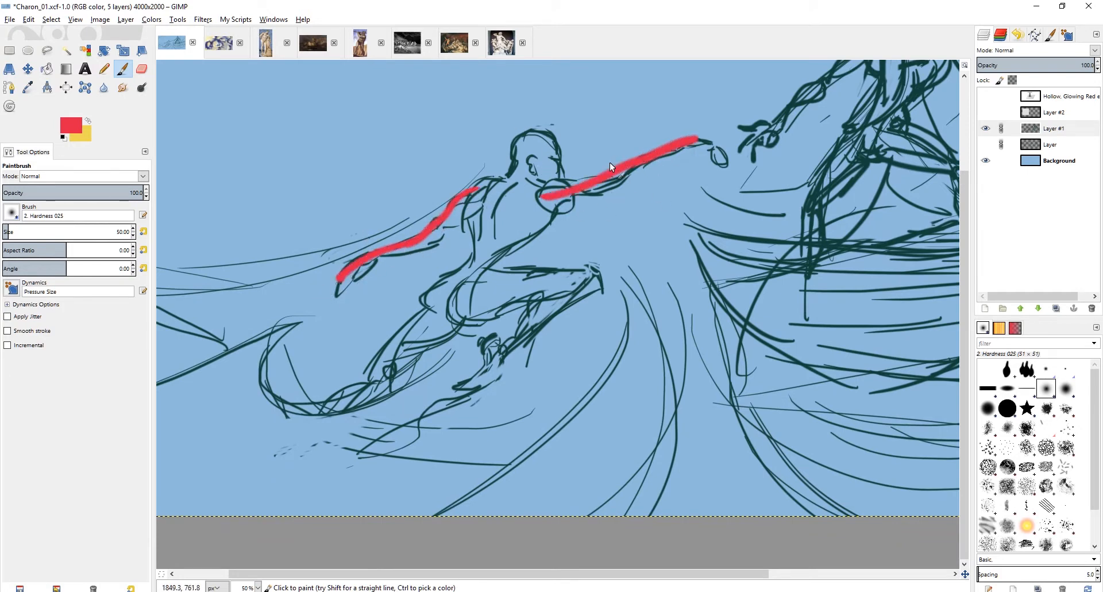
Undo the red guide strokes over the lunging figure's arms.
{"action": "key", "text": "minus"}
{"action": "right_click", "coordinate": [399, 260]}
{"action": "left_click", "coordinate": [404, 240]}
{"action": "mouse_move", "coordinate": [400, 260]}
{"action": "left_mouse_down"}
{"action": "mouse_move", "coordinate": [424, 264]}
{"action": "mouse_move", "coordinate": [471, 202]}
{"action": "left_mouse_up"}
{"action": "key", "text": "ctrl+z"}
{"action": "key", "text": "ctrl+z"}
{"action": "key", "text": "ctrl+z"}
{"action": "key", "text": "ctrl+z"}
{"action": "key", "text": "ctrl+z"}
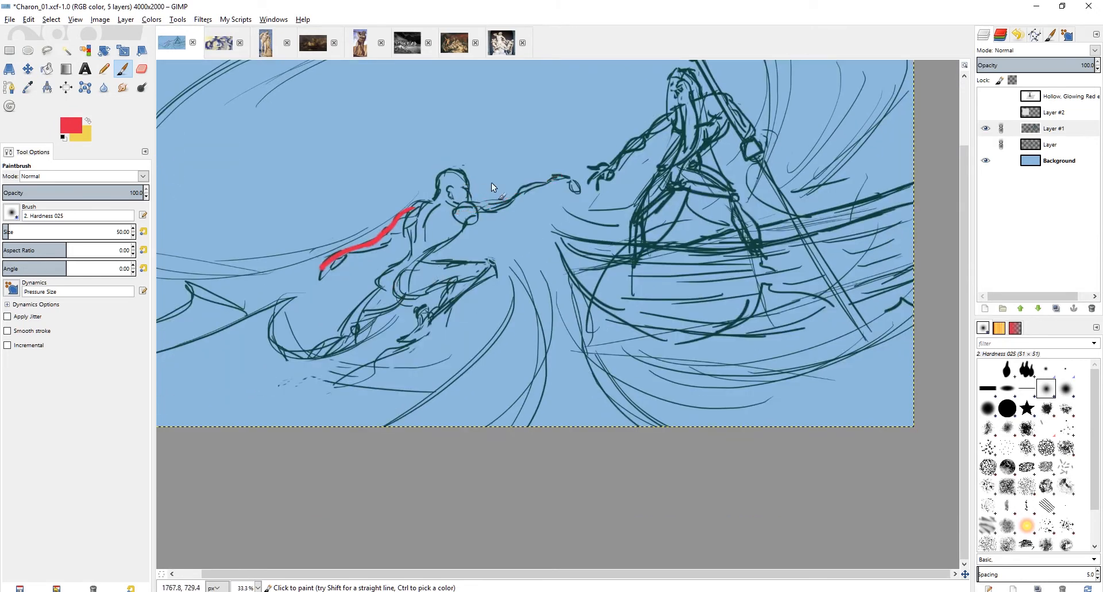
Mark the lunging figure's back arm, chest, hips and legs with red strokes, and undo them all.
{"action": "mouse_move", "coordinate": [387, 262]}
{"action": "left_mouse_down"}
{"action": "mouse_move", "coordinate": [407, 292]}
{"action": "mouse_move", "coordinate": [498, 265]}
{"action": "mouse_move", "coordinate": [398, 345]}
{"action": "left_mouse_up"}
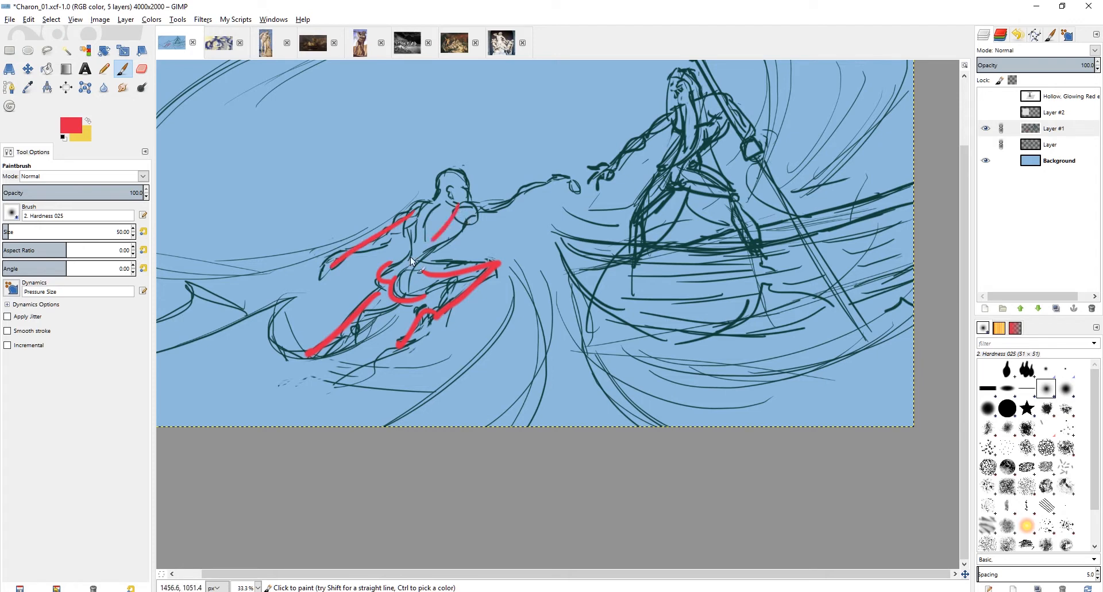
{"action": "key", "text": "ctrl+z"}
{"action": "key", "text": "ctrl+z"}
{"action": "key", "text": "ctrl+z"}
{"action": "key", "text": "ctrl+z"}
{"action": "key", "text": "ctrl+z"}
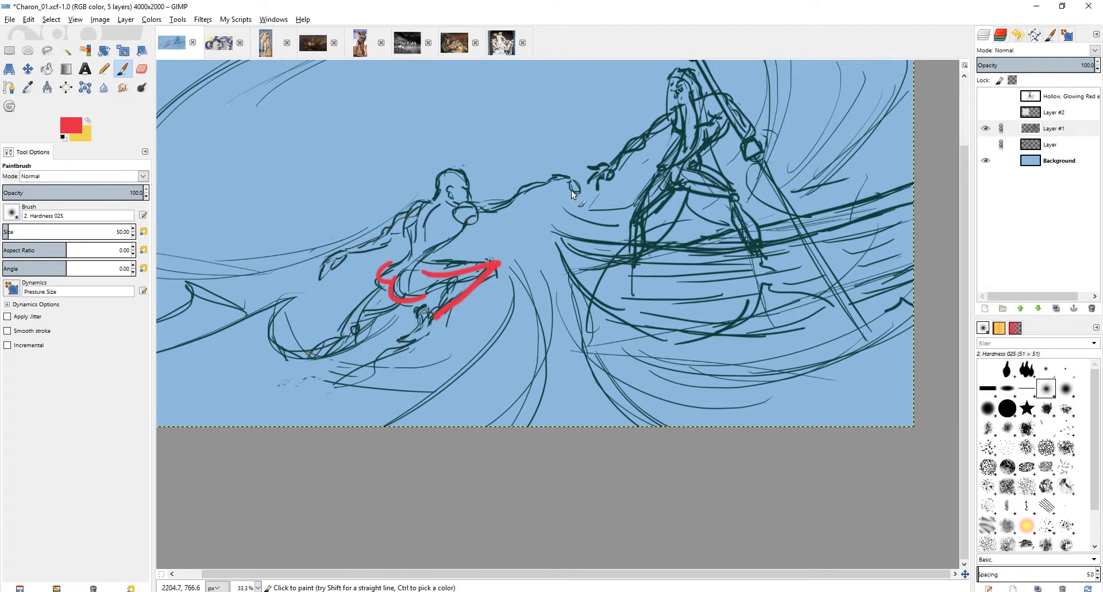
{"action": "key", "text": "ctrl+z"}
Erase the overlapping sketch lines inside the boatman's beard, torso and hips with the Eraser.
{"action": "scroll", "coordinate": [557, 194], "scroll_direction": "up", "scroll_amount": 3}
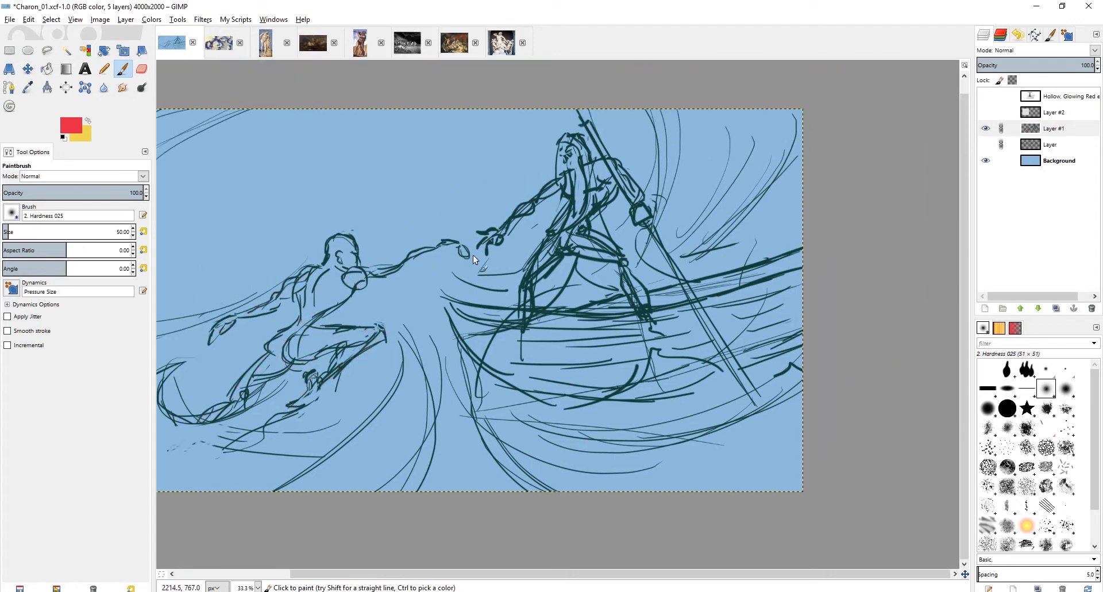
{"action": "key", "text": "shift+e"}
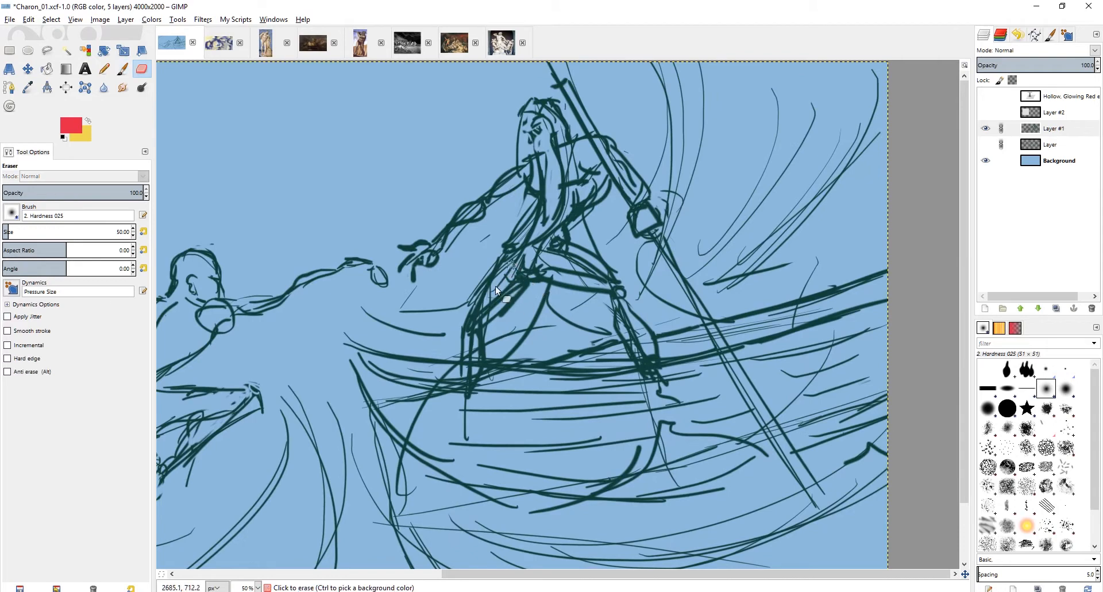
{"action": "mouse_move", "coordinate": [495, 285]}
{"action": "left_mouse_down"}
{"action": "mouse_move", "coordinate": [517, 268]}
{"action": "mouse_move", "coordinate": [488, 299]}
{"action": "left_mouse_up"}
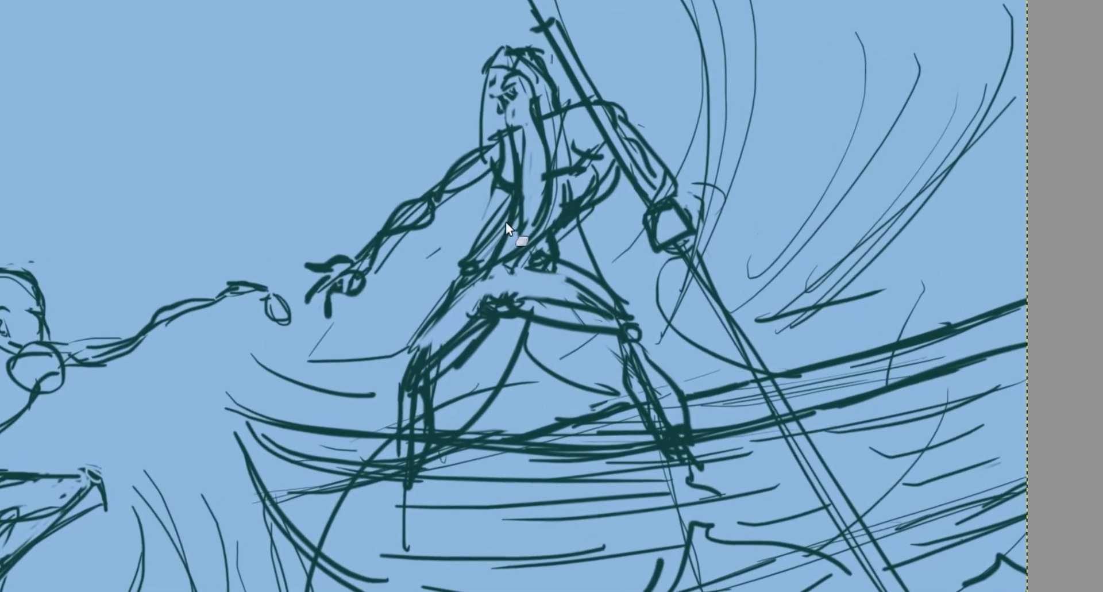
{"action": "mouse_move", "coordinate": [527, 162]}
{"action": "left_mouse_down"}
{"action": "mouse_move", "coordinate": [525, 134]}
{"action": "mouse_move", "coordinate": [516, 151]}
{"action": "mouse_move", "coordinate": [506, 120]}
{"action": "mouse_move", "coordinate": [516, 149]}
{"action": "mouse_move", "coordinate": [513, 137]}
{"action": "mouse_move", "coordinate": [531, 133]}
{"action": "mouse_move", "coordinate": [547, 101]}
{"action": "mouse_move", "coordinate": [554, 155]}
{"action": "mouse_move", "coordinate": [556, 124]}
{"action": "left_mouse_up"}
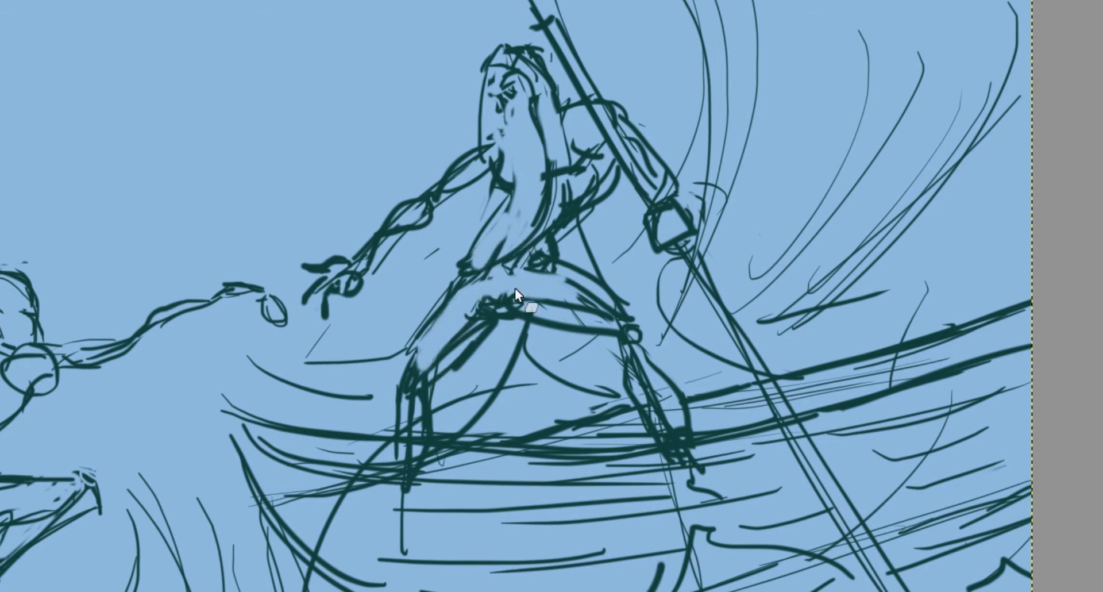
Erase the stray construction lines inside the boatman's thighs, knees and lower legs.
{"action": "left_click_drag", "start_coordinate": [598, 309], "coordinate": [535, 287]}
{"action": "mouse_move", "coordinate": [658, 388]}
{"action": "left_mouse_down"}
{"action": "mouse_move", "coordinate": [640, 365]}
{"action": "mouse_move", "coordinate": [654, 414]}
{"action": "mouse_move", "coordinate": [648, 375]}
{"action": "mouse_move", "coordinate": [657, 404]}
{"action": "left_mouse_up"}
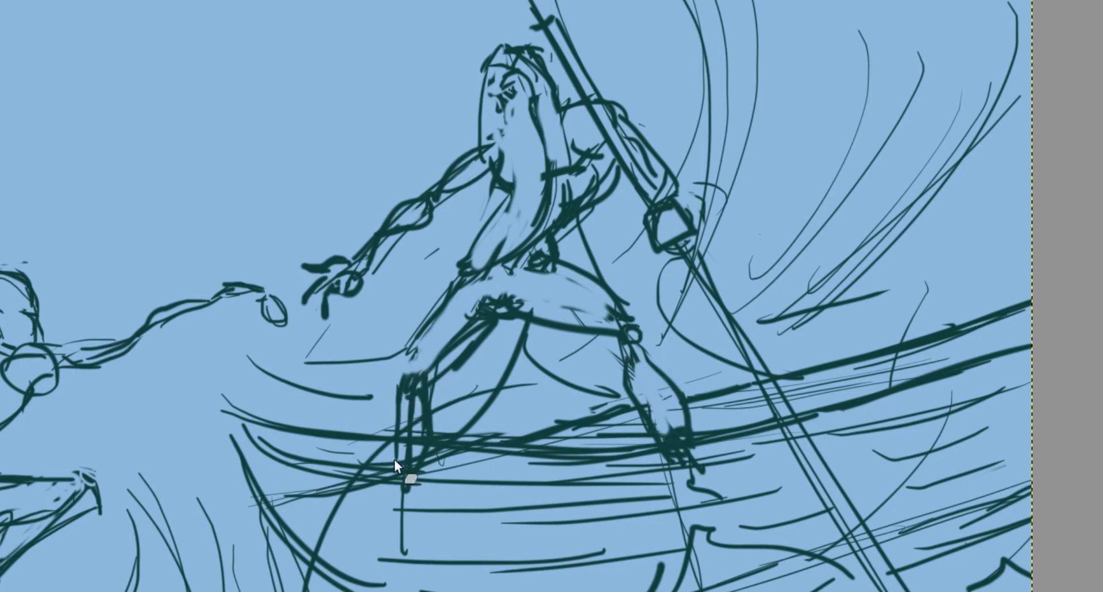
{"action": "left_click_drag", "start_coordinate": [406, 453], "coordinate": [412, 414]}
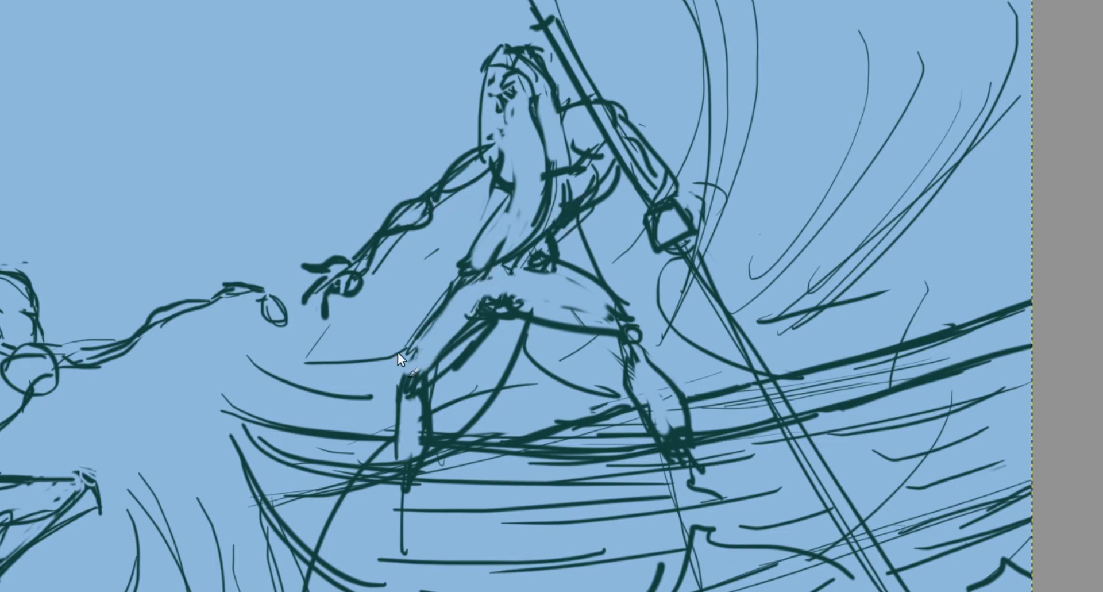
{"action": "left_click_drag", "start_coordinate": [418, 340], "coordinate": [399, 382]}
Examine the cleaned-up sketch, comparing the two reaching figures and the boat at different zoom levels.
{"action": "scroll", "coordinate": [435, 308], "scroll_direction": "down", "scroll_amount": 1}
{"action": "left_click_drag", "start_coordinate": [117, 379], "coordinate": [395, 365]}
{"action": "scroll", "coordinate": [413, 361], "scroll_direction": "down", "scroll_amount": 1}
{"action": "left_click_drag", "start_coordinate": [455, 322], "coordinate": [408, 381]}
{"action": "scroll", "coordinate": [456, 310], "scroll_direction": "up", "scroll_amount": 1}
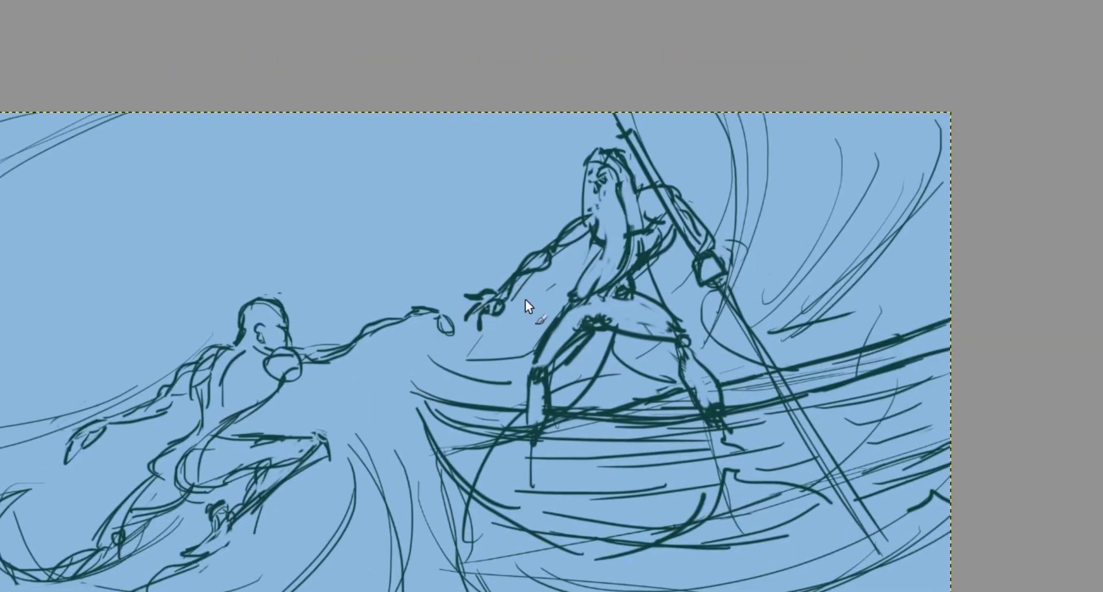
{"action": "scroll", "coordinate": [525, 301], "scroll_direction": "up", "scroll_amount": 1}
{"action": "left_click_drag", "start_coordinate": [550, 338], "coordinate": [457, 265]}
{"action": "scroll", "coordinate": [457, 267], "scroll_direction": "down", "scroll_amount": 2}
{"action": "left_click_drag", "start_coordinate": [615, 268], "coordinate": [556, 222]}
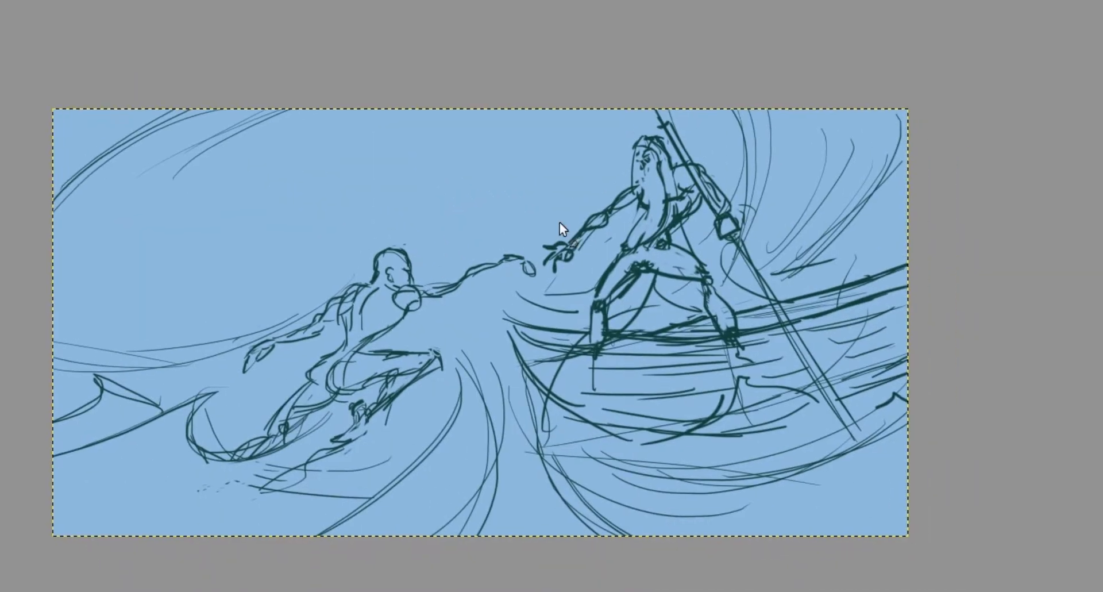
{"action": "scroll", "coordinate": [559, 222], "scroll_direction": "up", "scroll_amount": 1}
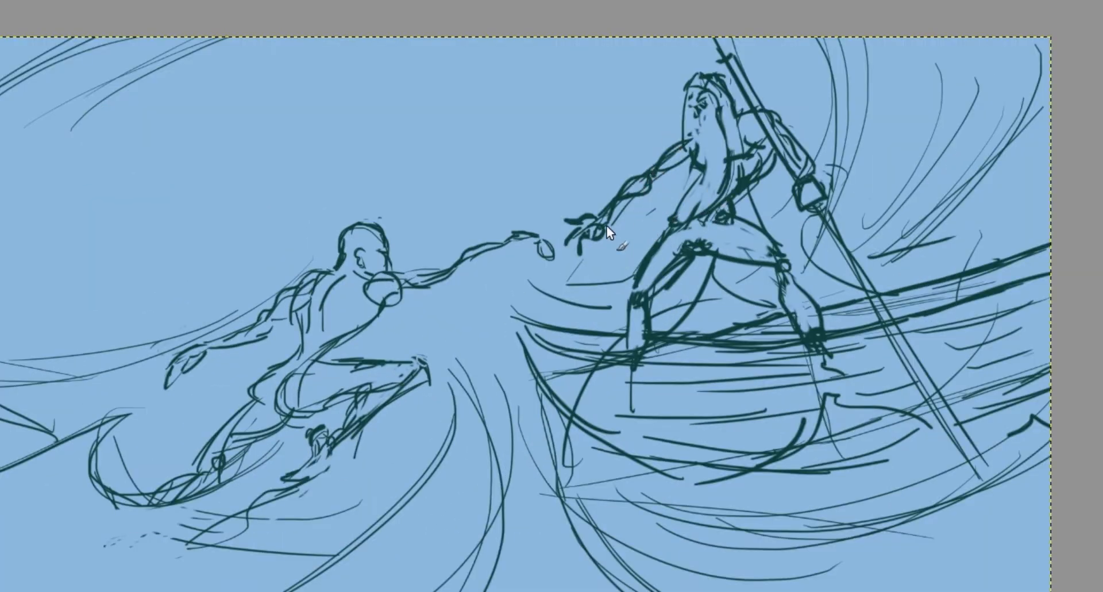
{"action": "left_click_drag", "start_coordinate": [549, 332], "coordinate": [504, 230]}
{"action": "scroll", "coordinate": [604, 275], "scroll_direction": "down", "scroll_amount": 1}
{"action": "scroll", "coordinate": [610, 247], "scroll_direction": "up", "scroll_amount": 2}
{"action": "scroll", "coordinate": [566, 199], "scroll_direction": "down", "scroll_amount": 2}
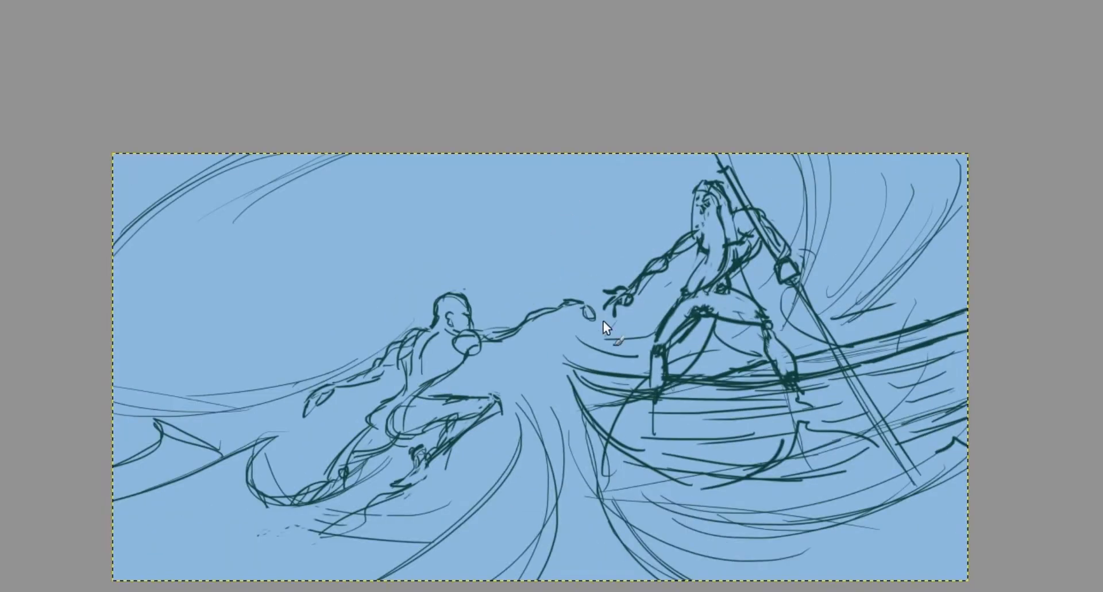
{"action": "left_click_drag", "start_coordinate": [603, 322], "coordinate": [583, 257]}
{"action": "scroll", "coordinate": [436, 278], "scroll_direction": "up", "scroll_amount": 1}
{"action": "left_click_drag", "start_coordinate": [436, 278], "coordinate": [480, 353]}
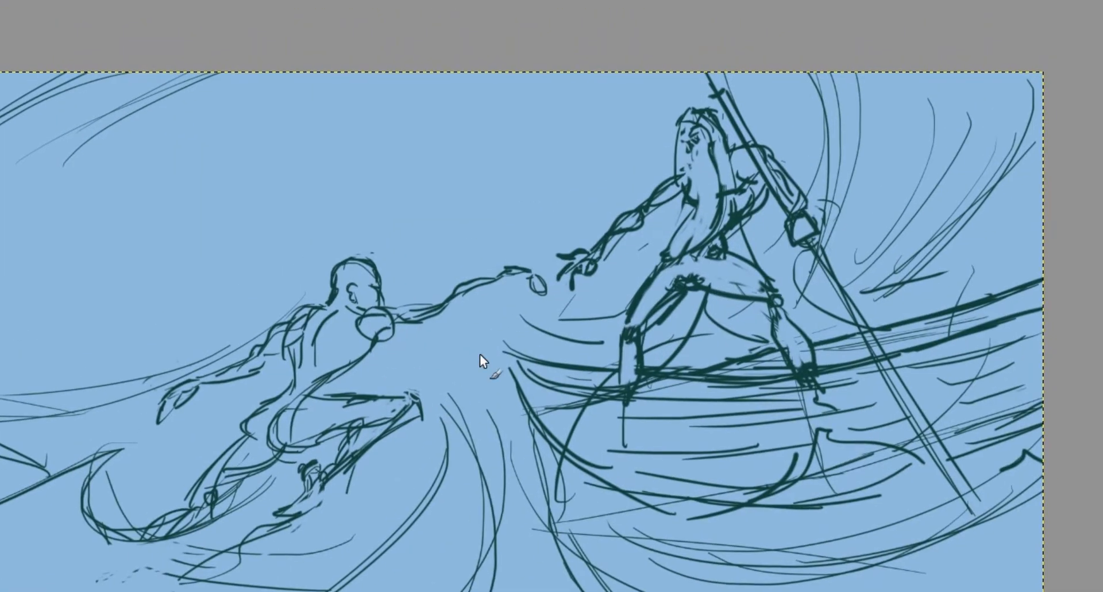
{"action": "scroll", "coordinate": [718, 216], "scroll_direction": "up", "scroll_amount": 1}
{"action": "scroll", "coordinate": [902, 237], "scroll_direction": "down", "scroll_amount": 1}
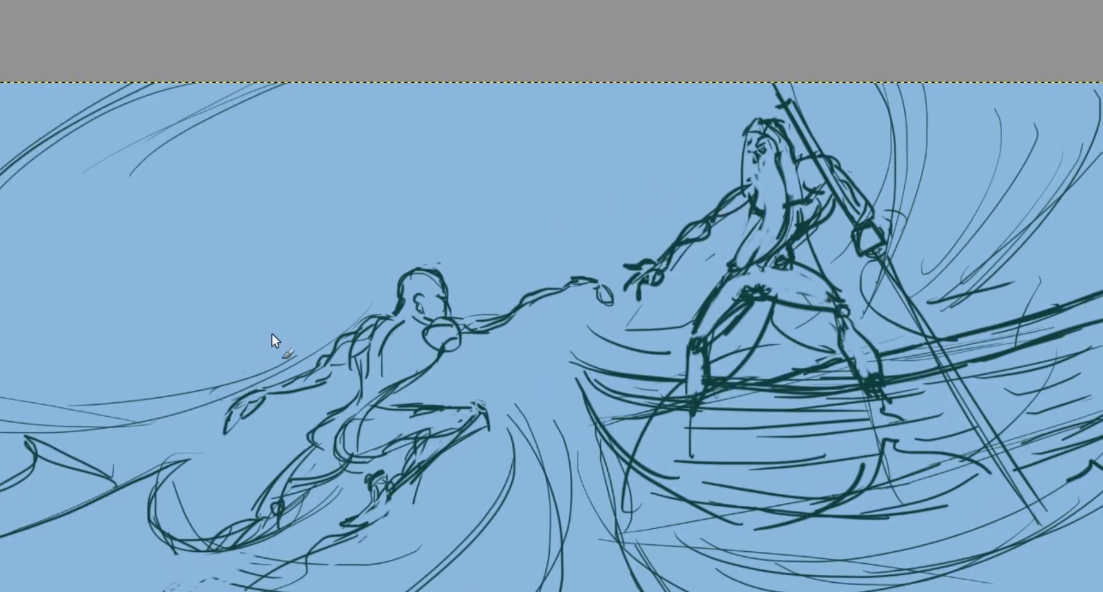
Circle the lunging figure with one large dark Paintbrush stroke, and undo it.
{"action": "mouse_move", "coordinate": [431, 205]}
{"action": "left_mouse_down"}
{"action": "mouse_move", "coordinate": [180, 389]}
{"action": "mouse_move", "coordinate": [367, 217]}
{"action": "mouse_move", "coordinate": [339, 236]}
{"action": "left_mouse_up"}
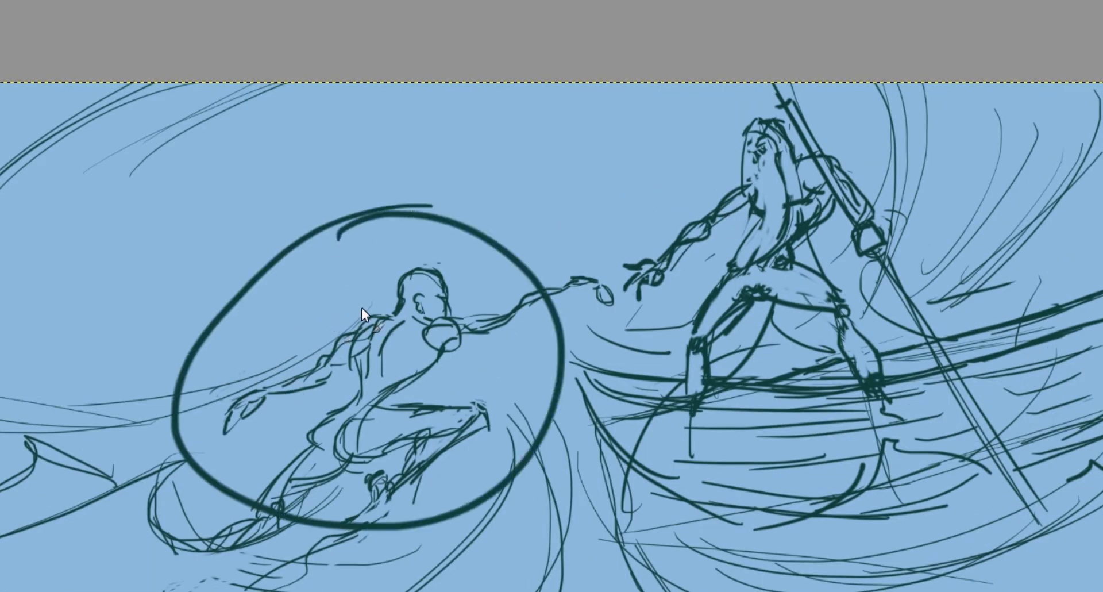
{"action": "key", "text": "ctrl+z"}
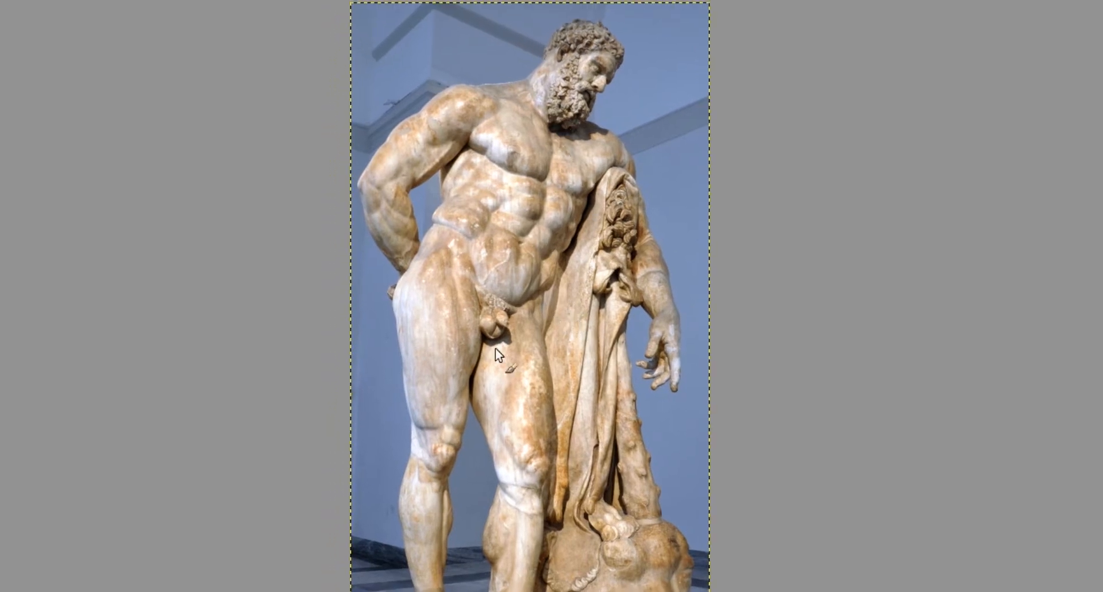
Examine the muscular torso and overall pose of the bearded statue reference at different zoom levels.
{"action": "scroll", "coordinate": [534, 230], "scroll_direction": "up", "scroll_amount": 3}
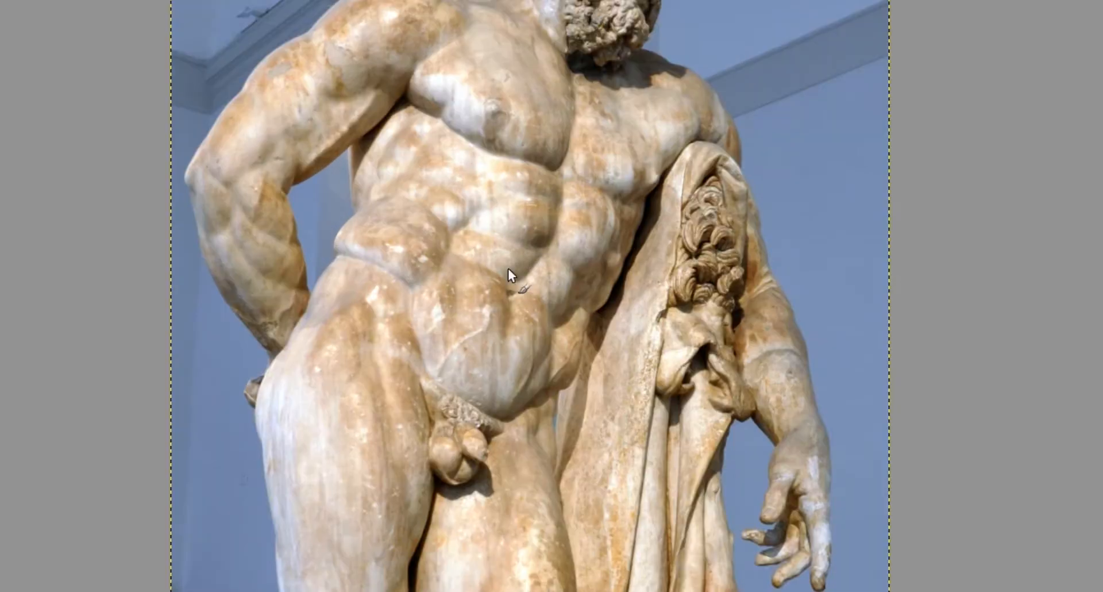
{"action": "scroll", "coordinate": [514, 241], "scroll_direction": "down", "scroll_amount": 2}
{"action": "scroll", "coordinate": [509, 288], "scroll_direction": "down", "scroll_amount": 2}
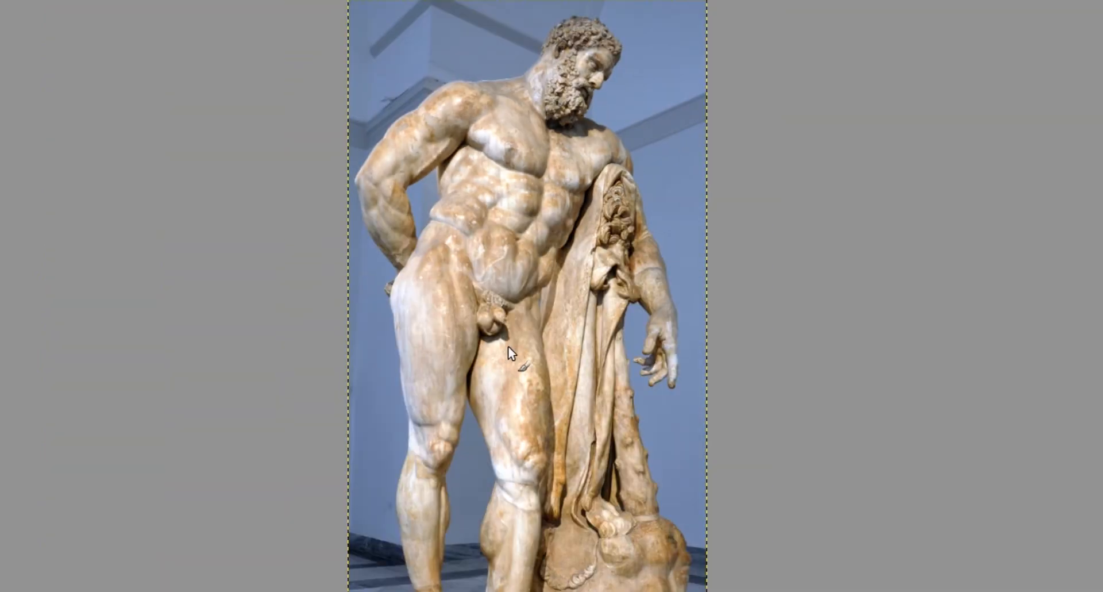
{"action": "scroll", "coordinate": [508, 282], "scroll_direction": "up", "scroll_amount": 1}
{"action": "mouse_move", "coordinate": [476, 234]}
{"action": "left_mouse_down"}
{"action": "mouse_move", "coordinate": [468, 271]}
{"action": "mouse_move", "coordinate": [492, 237]}
{"action": "left_mouse_up"}
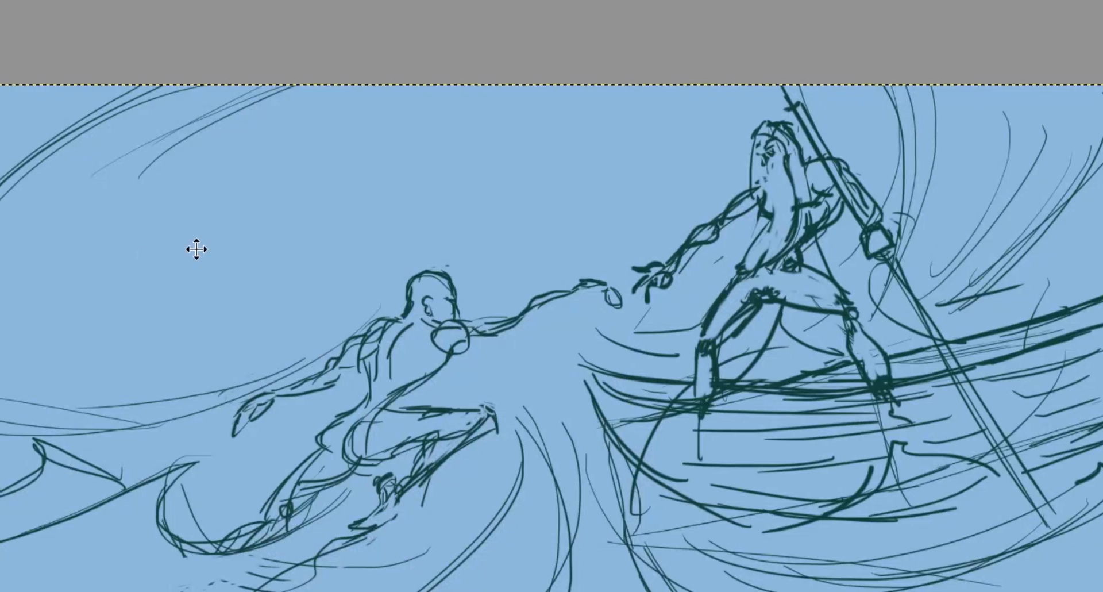
Undo the dark stroke on the robed boatman's head and set the foreground color to bright red.
{"action": "left_click_drag", "start_coordinate": [196, 249], "coordinate": [190, 247]}
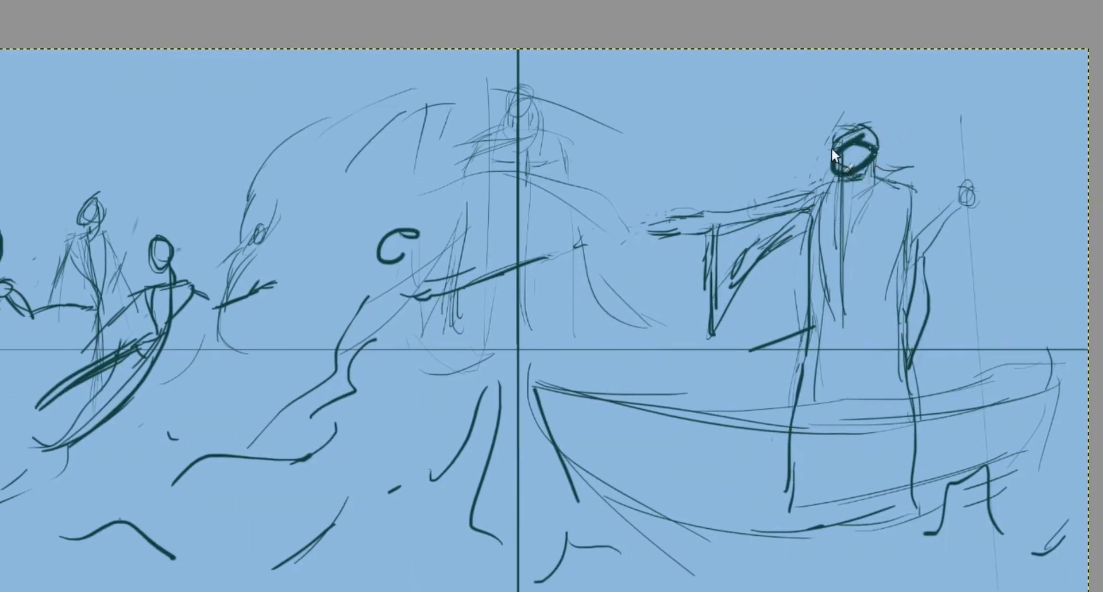
{"action": "key", "text": "ctrl+z"}
{"action": "left_click", "coordinate": [1, 174]}
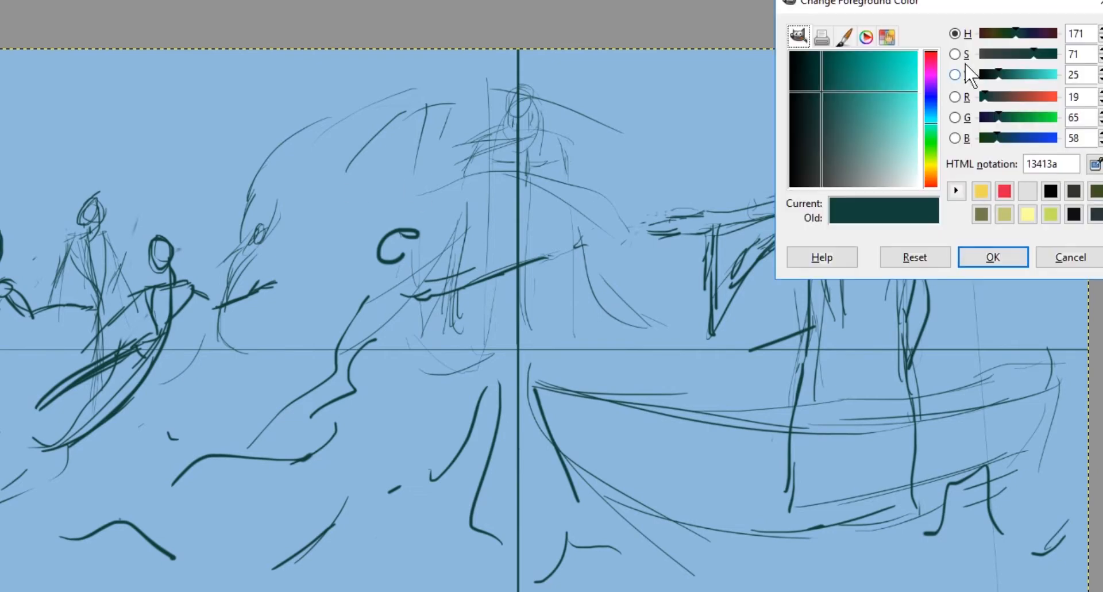
{"action": "left_click", "coordinate": [931, 53]}
{"action": "left_click_drag", "start_coordinate": [880, 53], "coordinate": [904, 83]}
{"action": "left_click", "coordinate": [997, 259]}
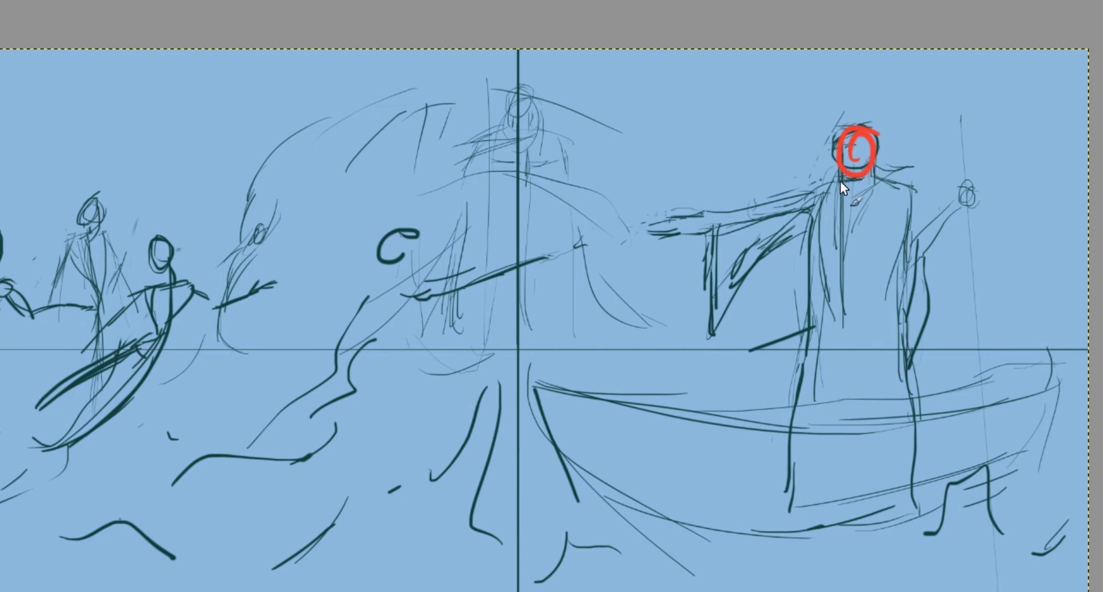
Trace the robed boatman's beard, outstretched arm, bent arm and staff with red Paintbrush strokes, and undo them.
{"action": "mouse_move", "coordinate": [839, 172]}
{"action": "left_mouse_down"}
{"action": "mouse_move", "coordinate": [851, 304]}
{"action": "mouse_move", "coordinate": [864, 185]}
{"action": "left_mouse_up"}
{"action": "left_click_drag", "start_coordinate": [799, 203], "coordinate": [700, 228]}
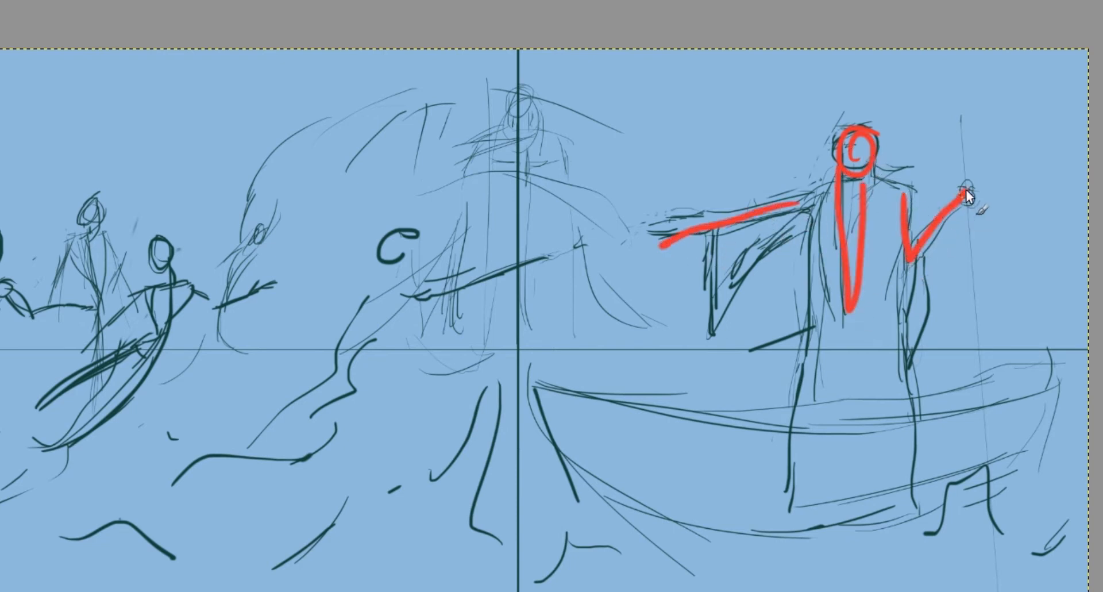
{"action": "left_click_drag", "start_coordinate": [958, 109], "coordinate": [975, 519]}
{"action": "key", "text": "ctrl+z"}
{"action": "key", "text": "ctrl+z"}
{"action": "key", "text": "ctrl+z"}
{"action": "key", "text": "ctrl+z"}
{"action": "key", "text": "ctrl+z"}
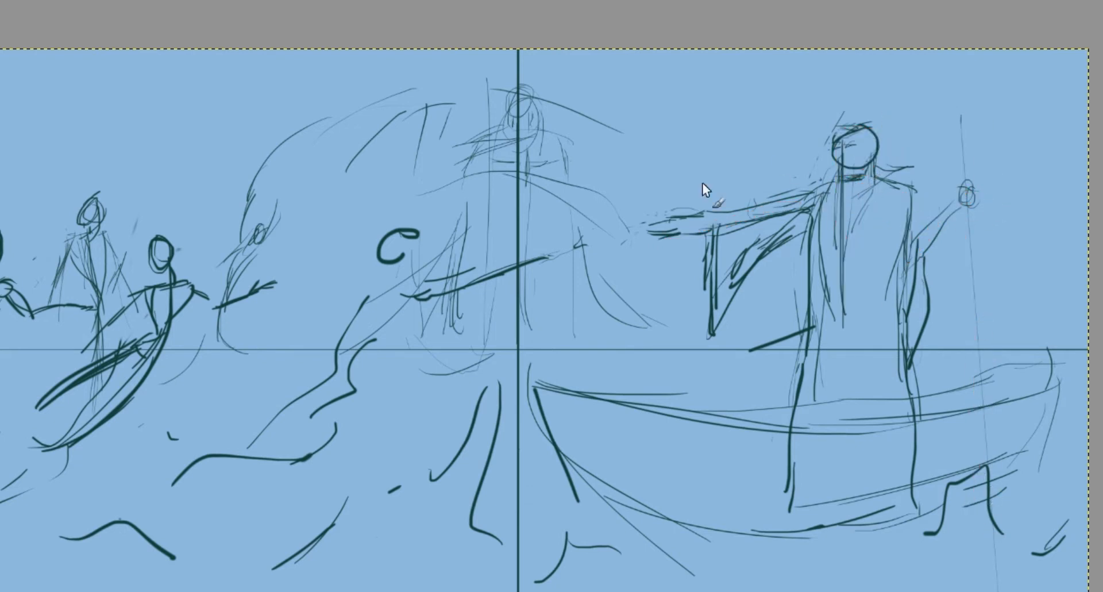
Compare the stormy Charon boat painting, the muscular oarsman fresco and the bearded statue reference with the robed boatman sketch.
{"action": "left_click", "coordinate": [170, 1]}
{"action": "left_click_drag", "start_coordinate": [393, 234], "coordinate": [388, 229]}
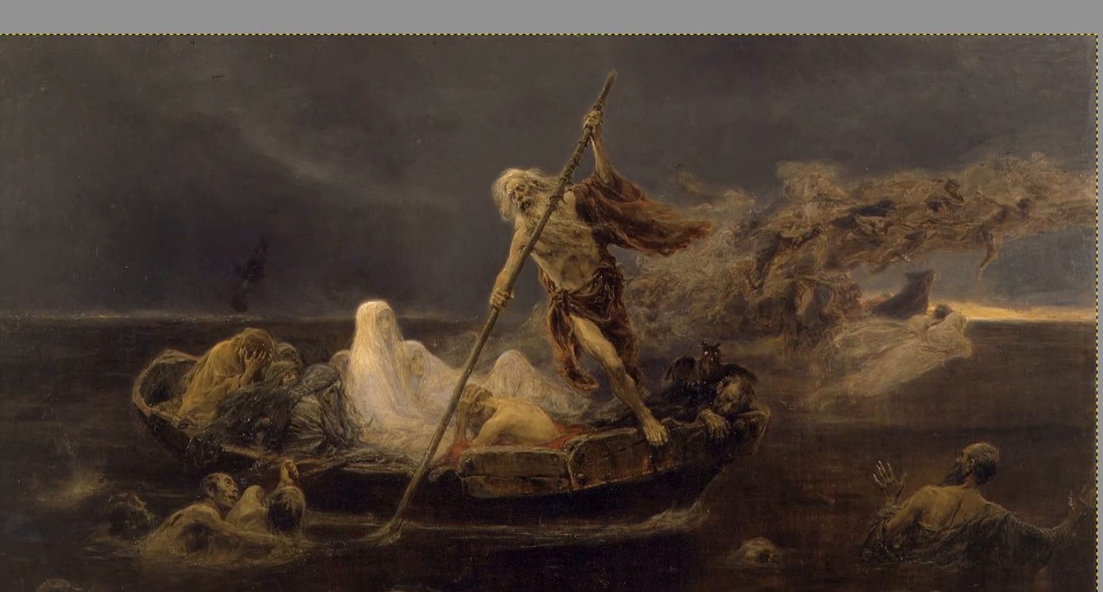
{"action": "left_click", "coordinate": [214, 1]}
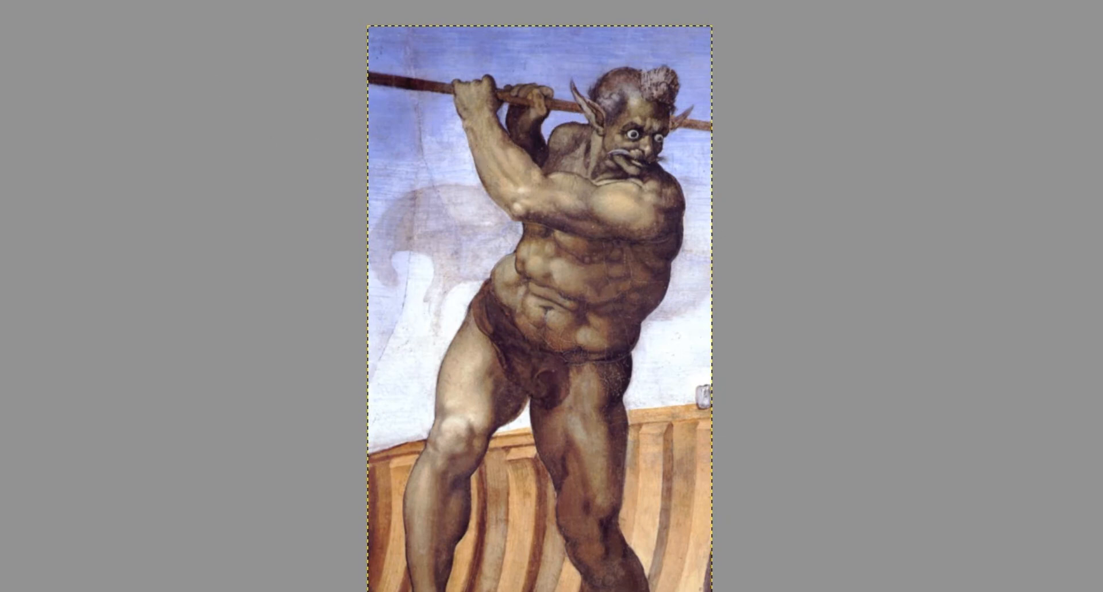
{"action": "left_click", "coordinate": [174, 1]}
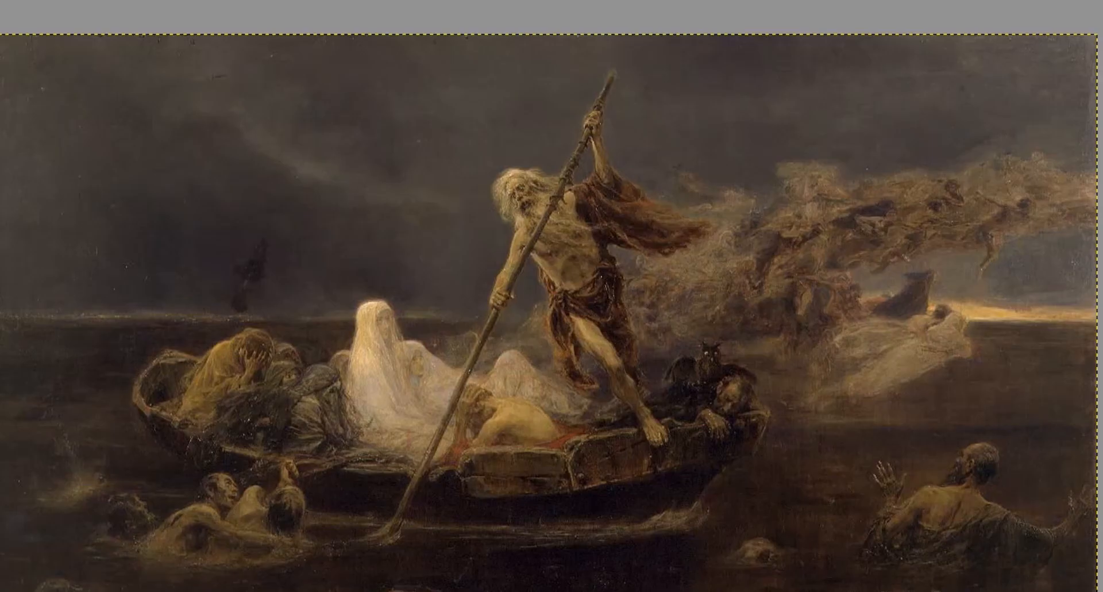
{"action": "left_click", "coordinate": [253, 2]}
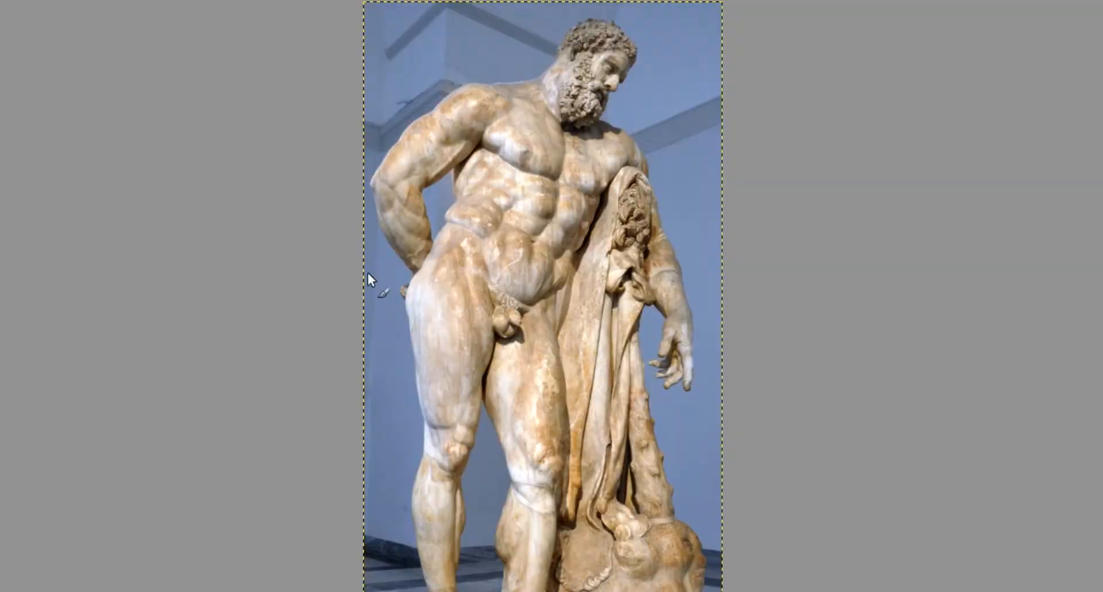
{"action": "left_click", "coordinate": [212, 1]}
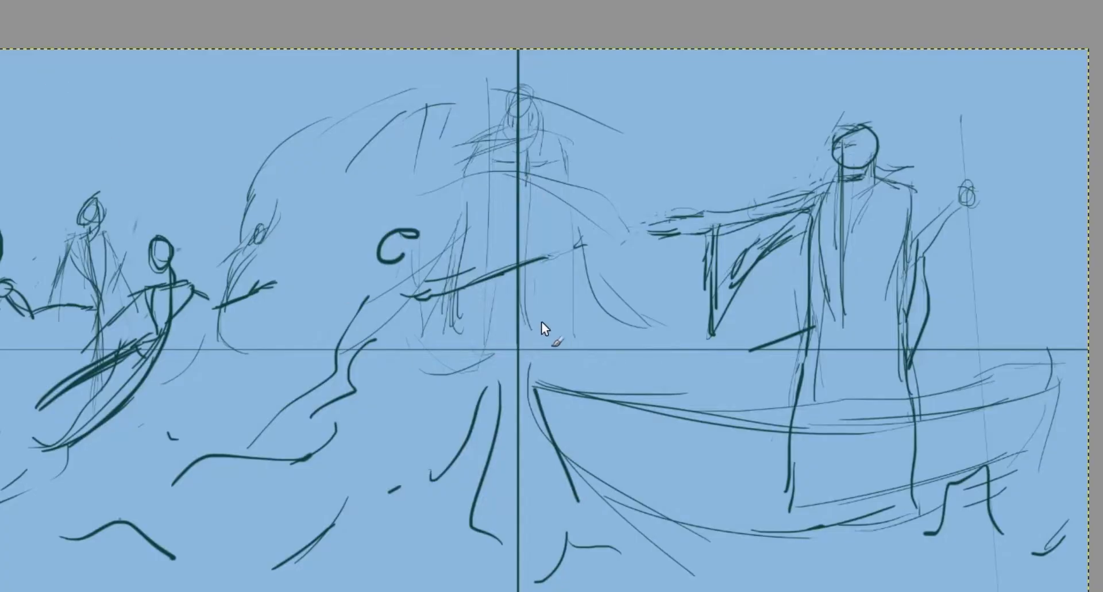
Circle the robed boatman's head with a red Paintbrush stroke.
{"action": "left_click_drag", "start_coordinate": [853, 139], "coordinate": [844, 169]}
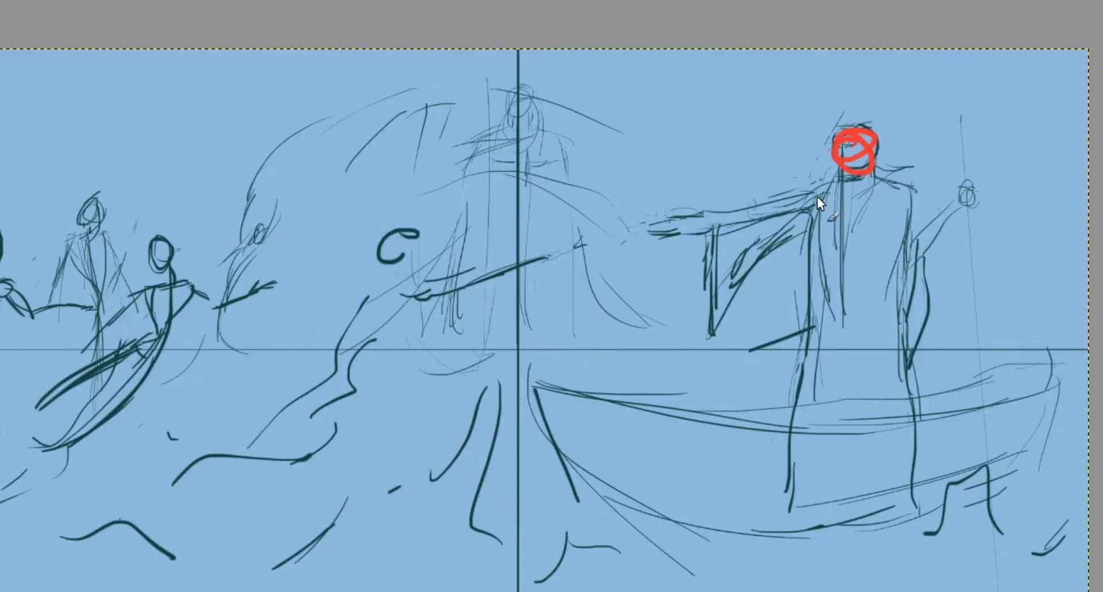
{"action": "scroll", "coordinate": [517, 299], "scroll_direction": "down", "scroll_amount": 1}
{"action": "scroll", "coordinate": [504, 255], "scroll_direction": "up", "scroll_amount": 1}
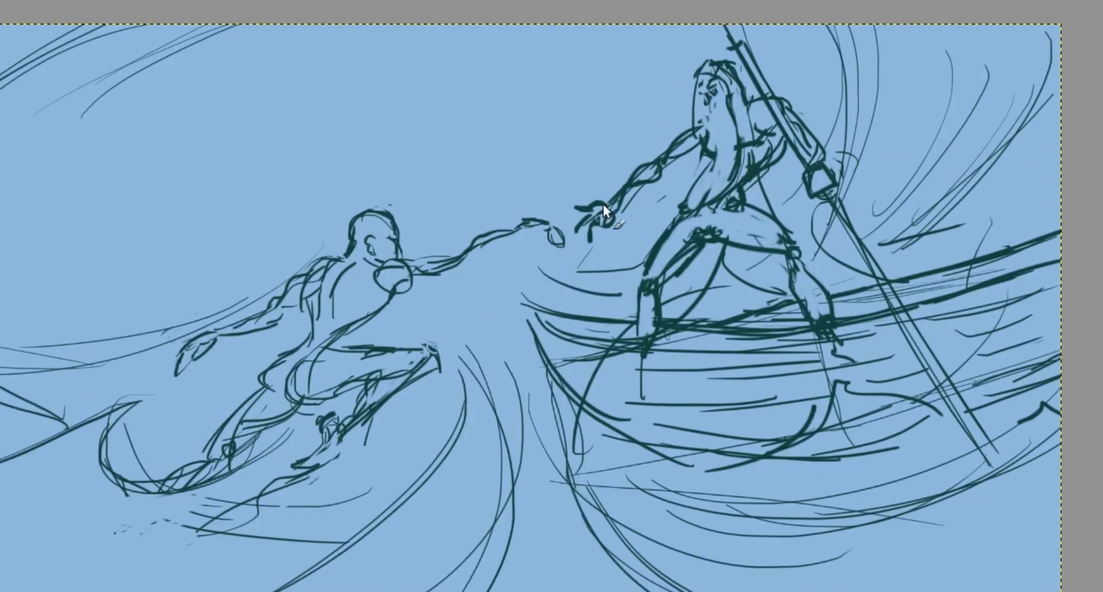
Examine the reworked sketch's overall composition, the two reaching figures and the boatman's pose at different zoom levels.
{"action": "left_click_drag", "start_coordinate": [603, 204], "coordinate": [577, 206]}
{"action": "scroll", "coordinate": [377, 305], "scroll_direction": "down", "scroll_amount": 1}
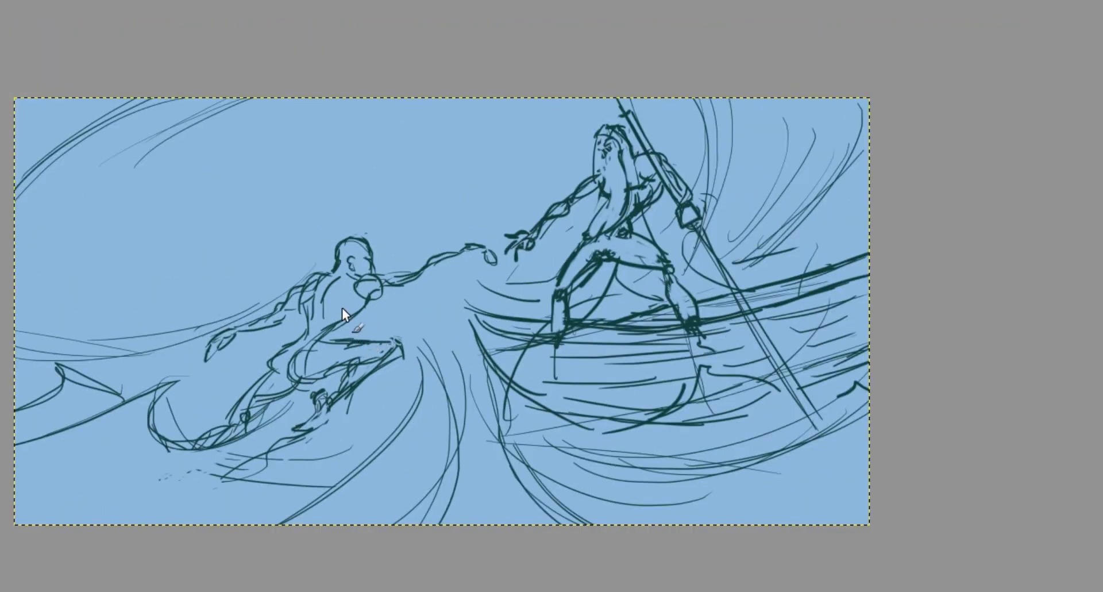
{"action": "scroll", "coordinate": [342, 308], "scroll_direction": "up", "scroll_amount": 1}
{"action": "left_click_drag", "start_coordinate": [340, 332], "coordinate": [400, 325]}
{"action": "left_click_drag", "start_coordinate": [663, 321], "coordinate": [623, 379]}
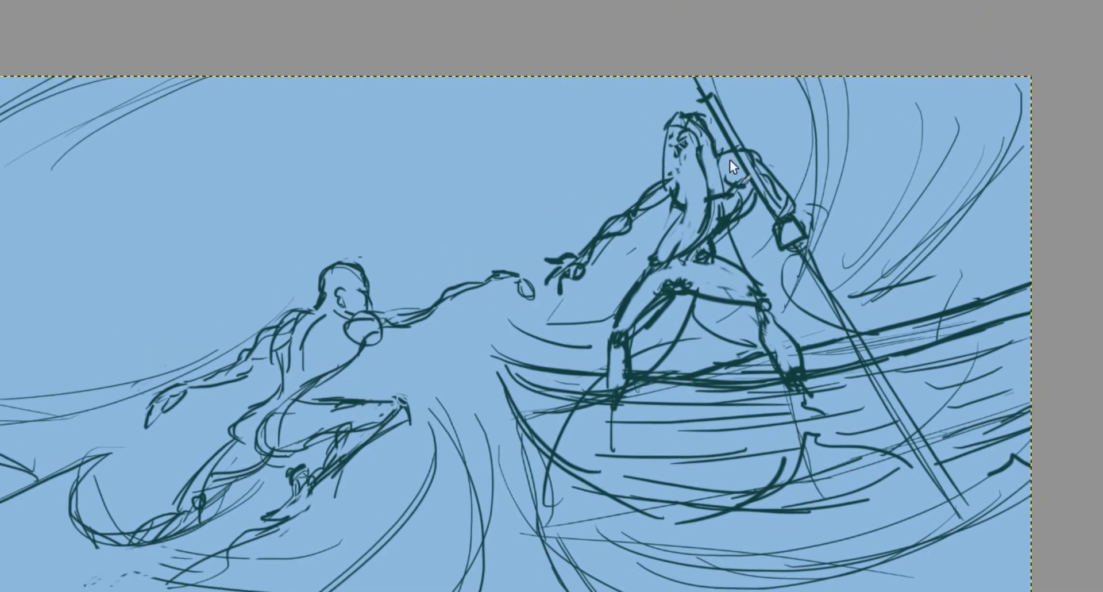
{"action": "left_click_drag", "start_coordinate": [415, 305], "coordinate": [436, 291]}
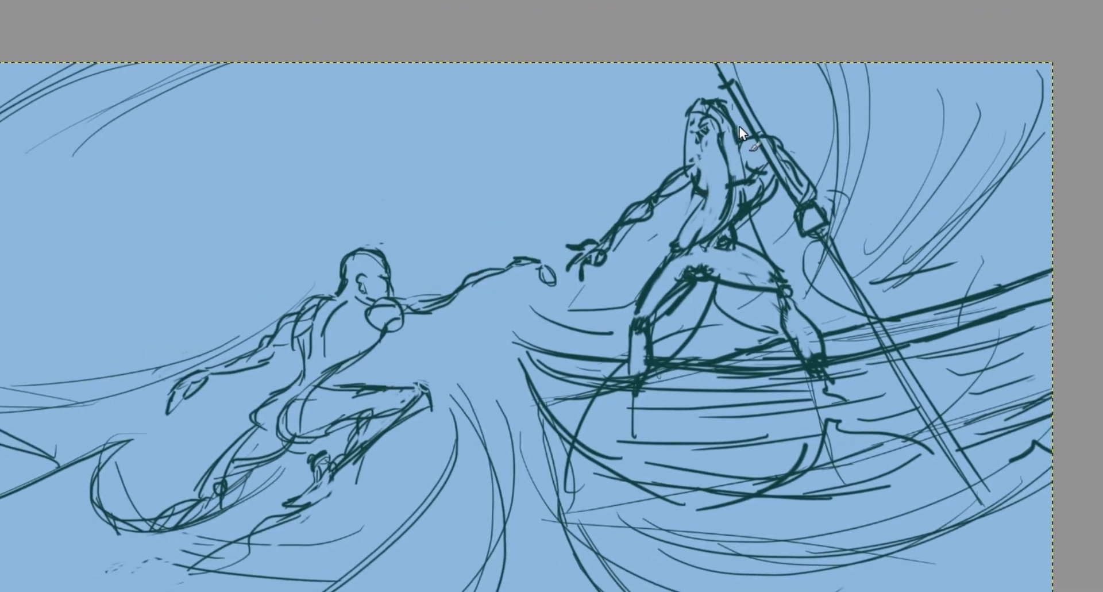
{"action": "scroll", "coordinate": [670, 209], "scroll_direction": "up", "scroll_amount": 2}
{"action": "scroll", "coordinate": [735, 136], "scroll_direction": "down", "scroll_amount": 2}
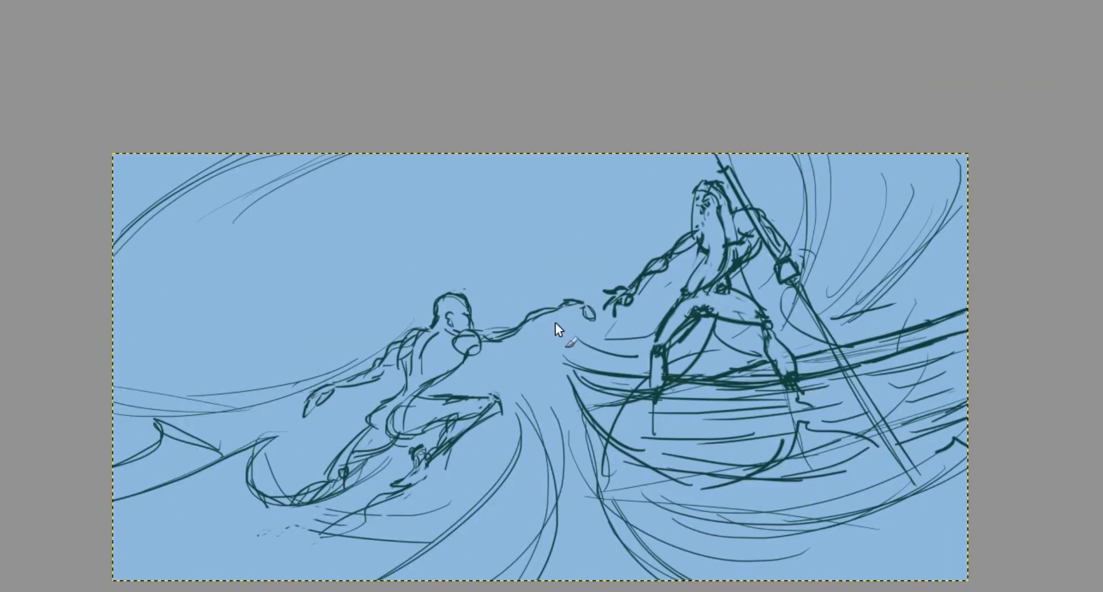
{"action": "left_click_drag", "start_coordinate": [555, 322], "coordinate": [566, 280]}
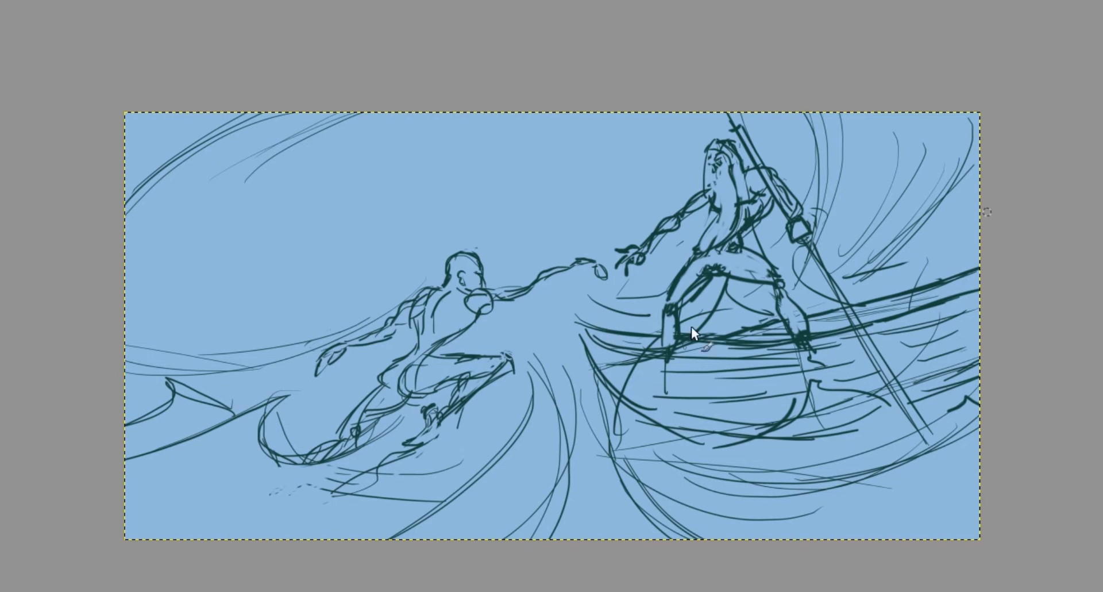
Trace the boat's upper rim and curved hull with long red strokes, and undo them.
{"action": "mouse_move", "coordinate": [582, 326]}
{"action": "left_mouse_down"}
{"action": "mouse_move", "coordinate": [781, 344]}
{"action": "mouse_move", "coordinate": [863, 336]}
{"action": "mouse_move", "coordinate": [970, 300]}
{"action": "left_mouse_up"}
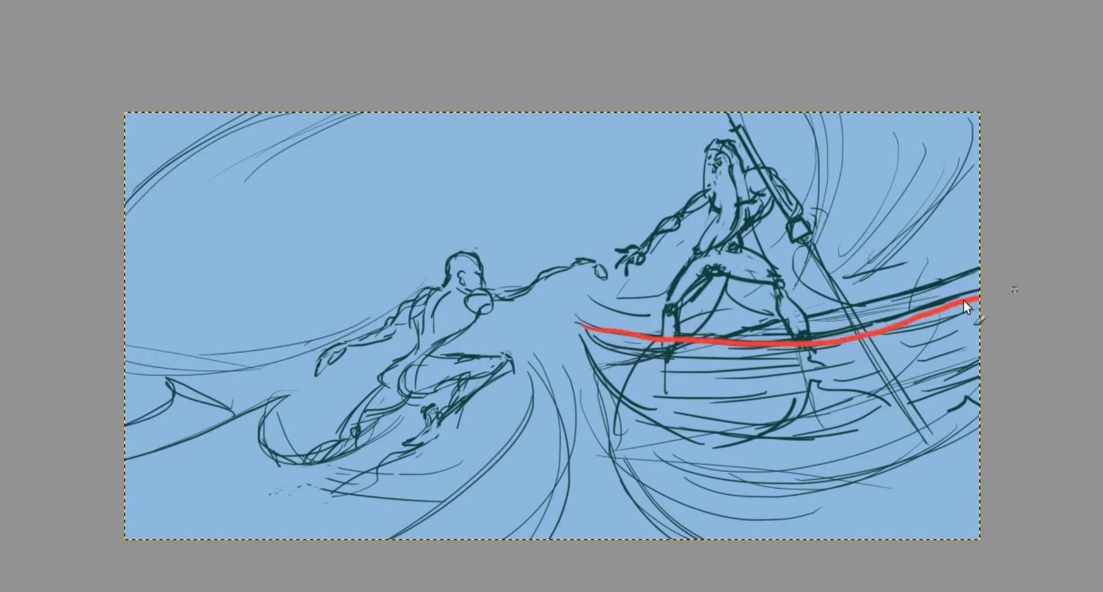
{"action": "mouse_move", "coordinate": [657, 410]}
{"action": "left_mouse_down"}
{"action": "mouse_move", "coordinate": [735, 441]}
{"action": "mouse_move", "coordinate": [830, 447]}
{"action": "mouse_move", "coordinate": [923, 430]}
{"action": "mouse_move", "coordinate": [995, 393]}
{"action": "left_mouse_up"}
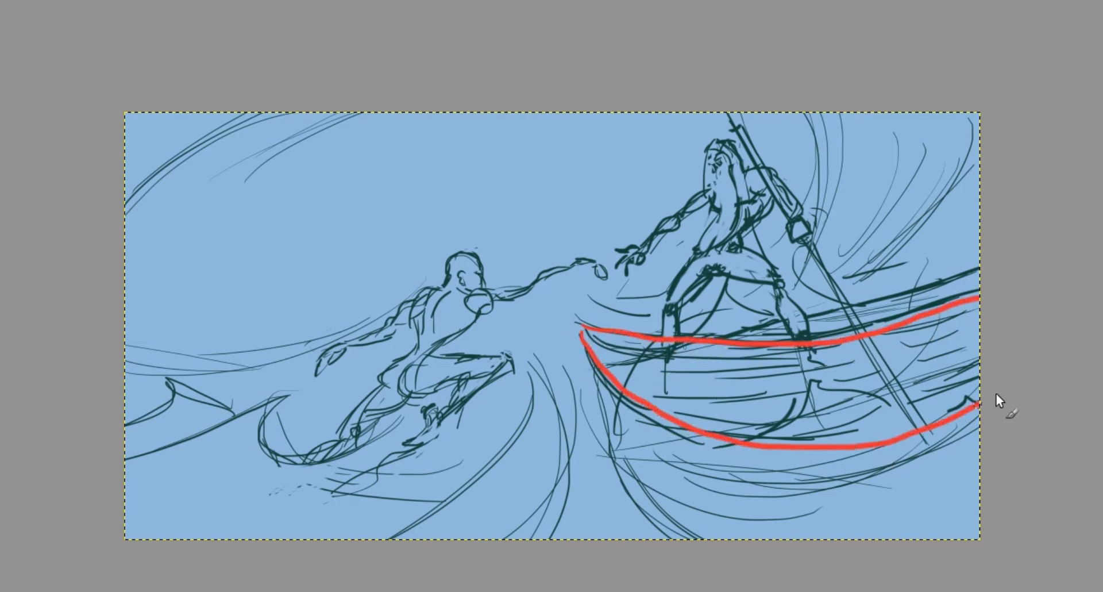
{"action": "mouse_move", "coordinate": [685, 452]}
{"action": "left_mouse_down"}
{"action": "mouse_move", "coordinate": [766, 412]}
{"action": "mouse_move", "coordinate": [827, 441]}
{"action": "mouse_move", "coordinate": [833, 422]}
{"action": "mouse_move", "coordinate": [904, 416]}
{"action": "mouse_move", "coordinate": [935, 440]}
{"action": "mouse_move", "coordinate": [1001, 398]}
{"action": "left_mouse_up"}
{"action": "key", "text": "ctrl+z"}
{"action": "key", "text": "ctrl+z"}
{"action": "key", "text": "ctrl+z"}
{"action": "key", "text": "ctrl+z"}
{"action": "key", "text": "ctrl+z"}
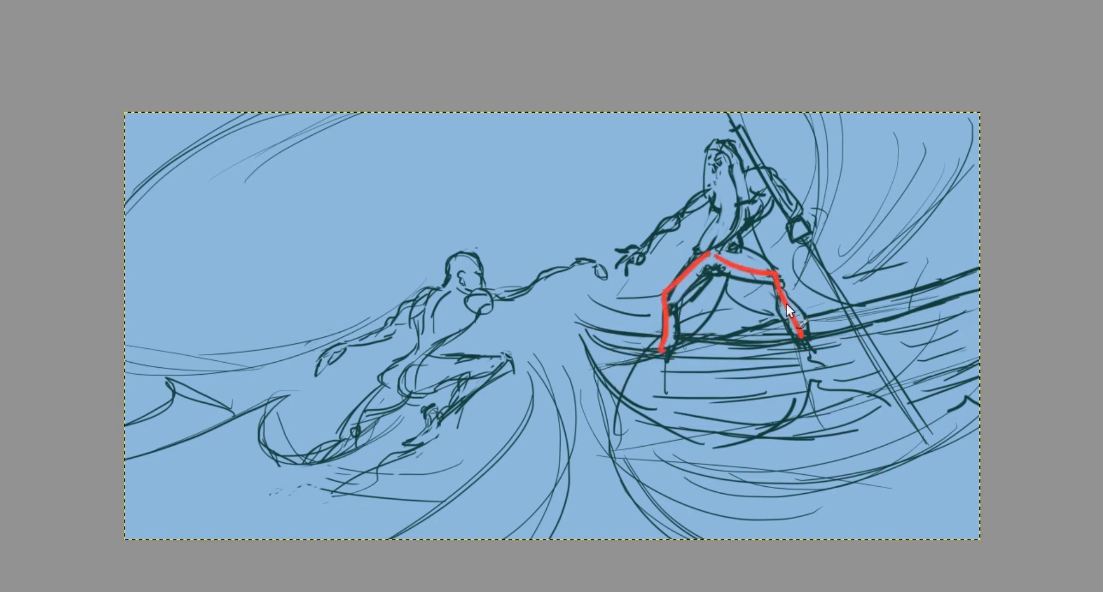
Undo the angular red strokes tracing the boatman's two bent legs.
{"action": "scroll", "coordinate": [747, 182], "scroll_direction": "up", "scroll_amount": 1}
{"action": "key", "text": "ctrl+z"}
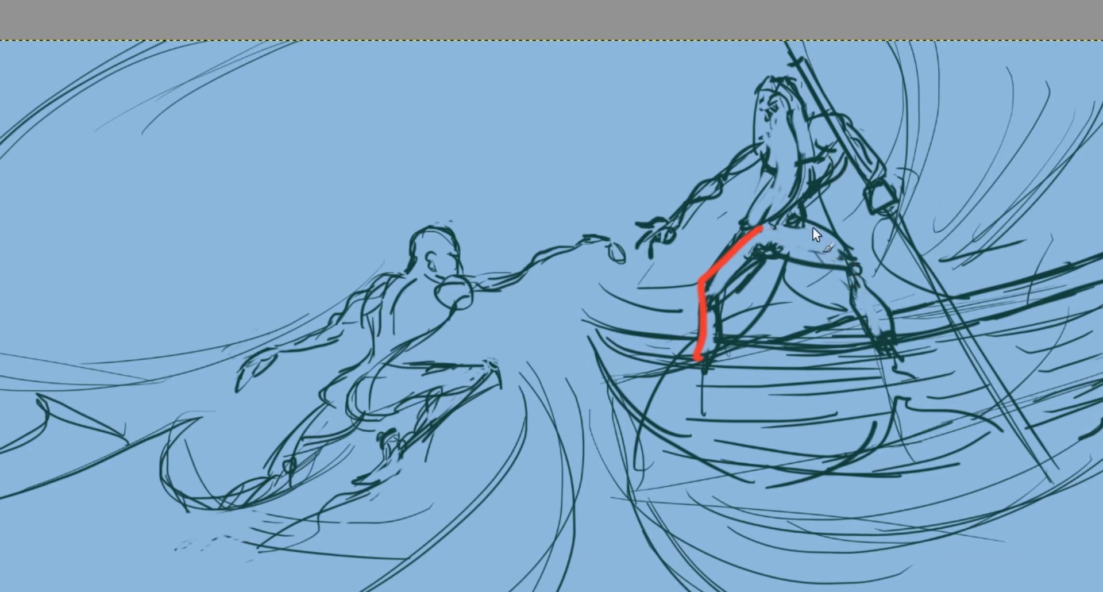
{"action": "left_click_drag", "start_coordinate": [812, 226], "coordinate": [736, 249]}
{"action": "key", "text": "ctrl+z"}
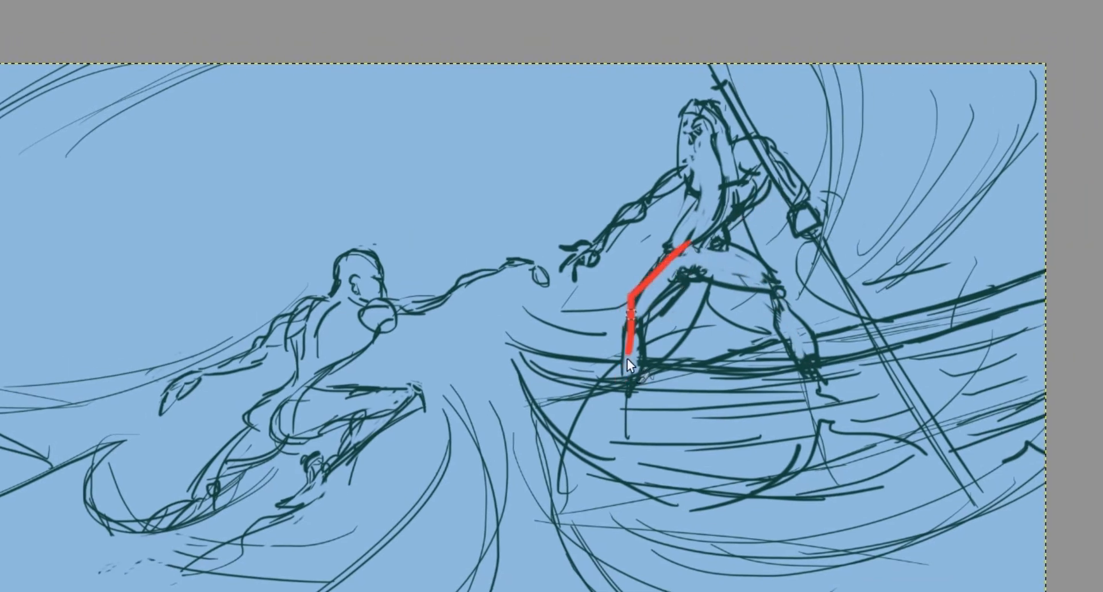
{"action": "key", "text": "ctrl+y"}
{"action": "key", "text": "ctrl+z"}
{"action": "key", "text": "ctrl+z"}
Trace one of the boatman's legs with a smooth red curve and the other with a bent line, and undo both.
{"action": "left_click_drag", "start_coordinate": [646, 281], "coordinate": [623, 362]}
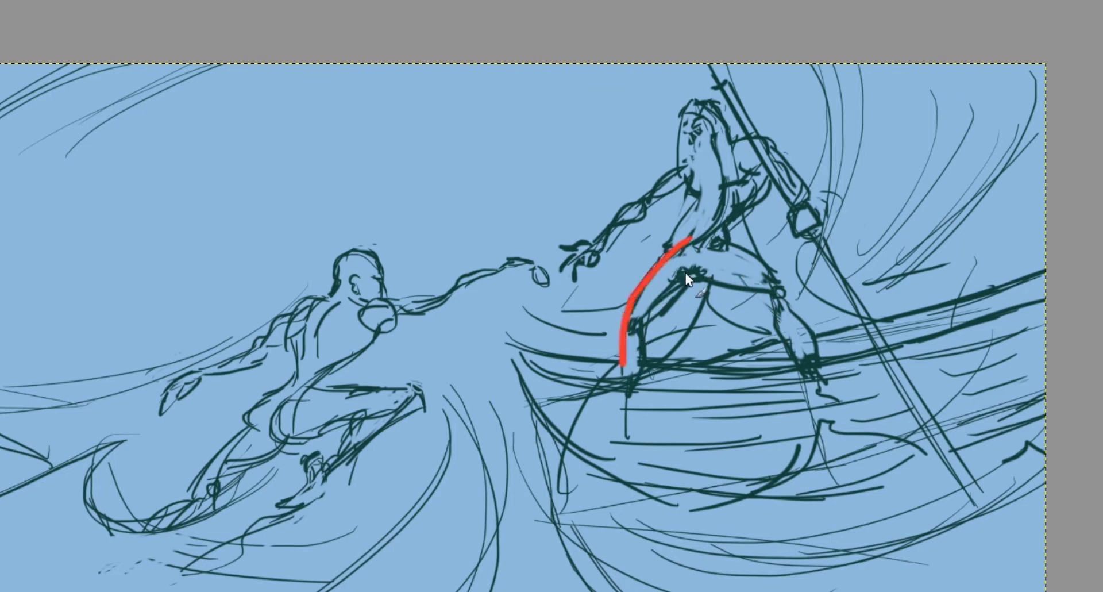
{"action": "left_click_drag", "start_coordinate": [709, 249], "coordinate": [768, 277]}
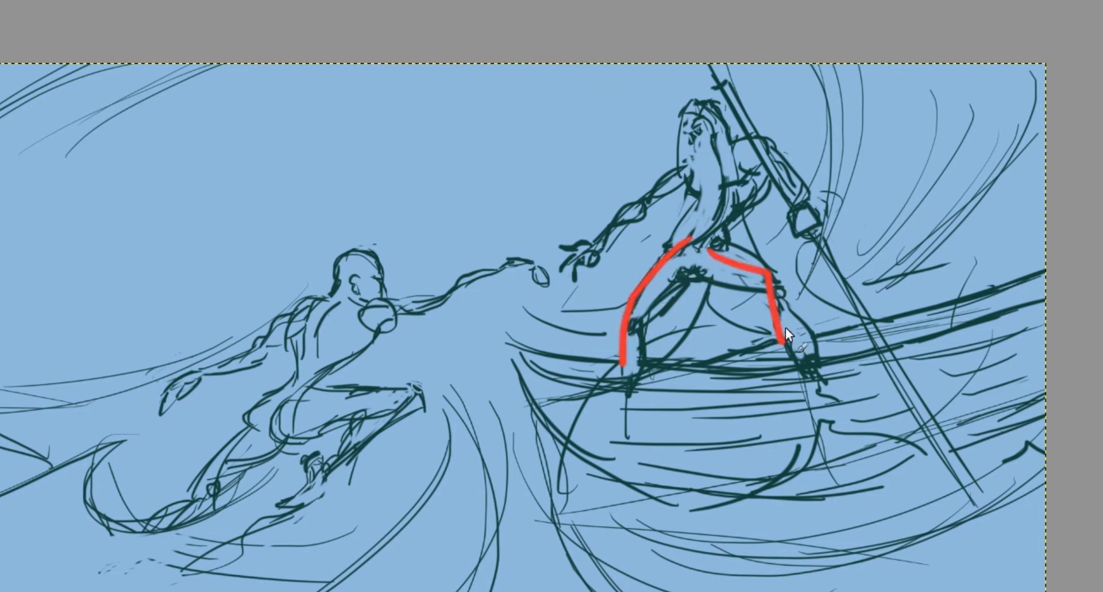
{"action": "key", "text": "ctrl+z"}
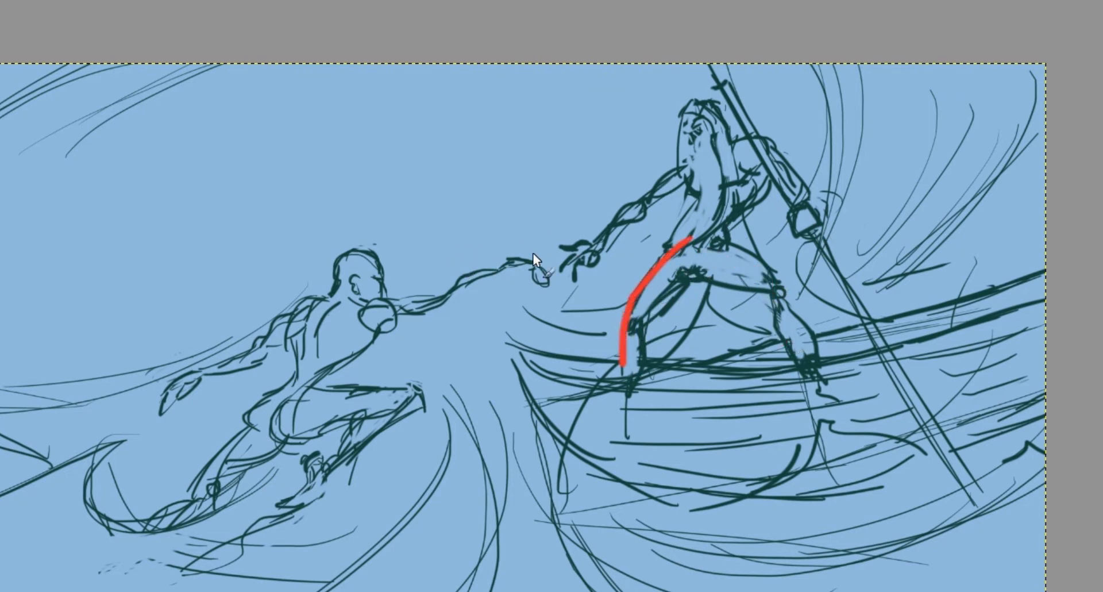
{"action": "key", "text": "ctrl+z"}
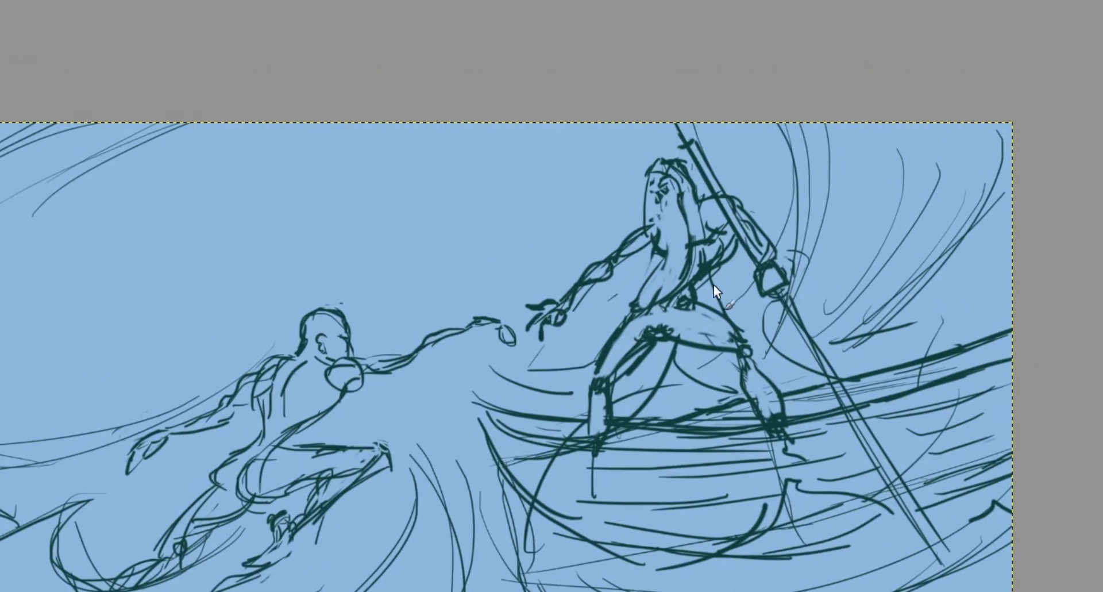
Draw a long red curve along the underside of the boat's hull, starting at the bow.
{"action": "scroll", "coordinate": [589, 328], "scroll_direction": "down", "scroll_amount": 1}
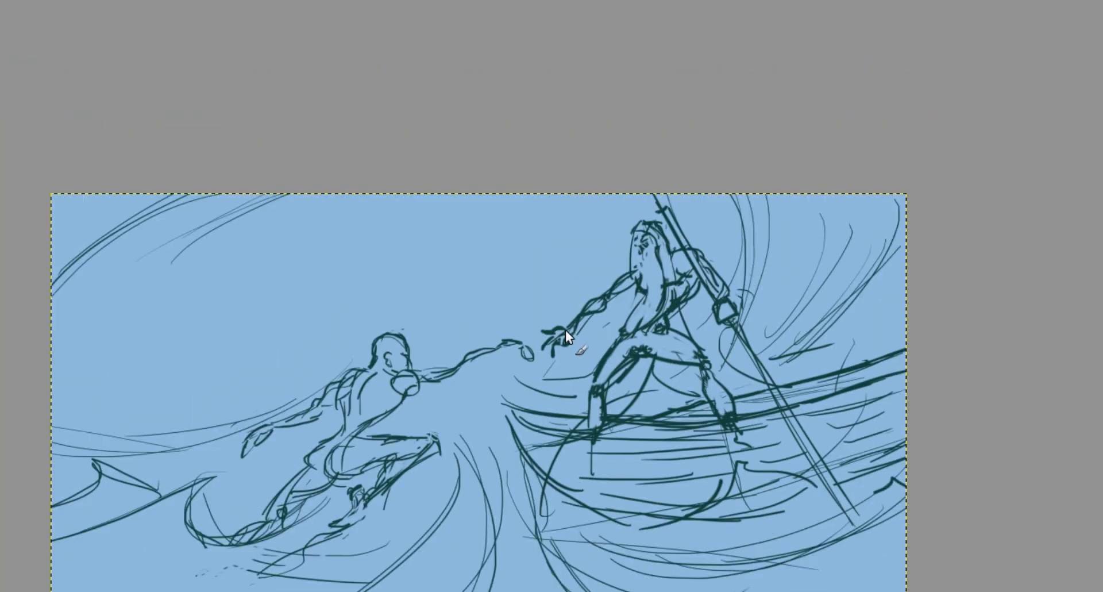
{"action": "left_click_drag", "start_coordinate": [339, 311], "coordinate": [396, 273]}
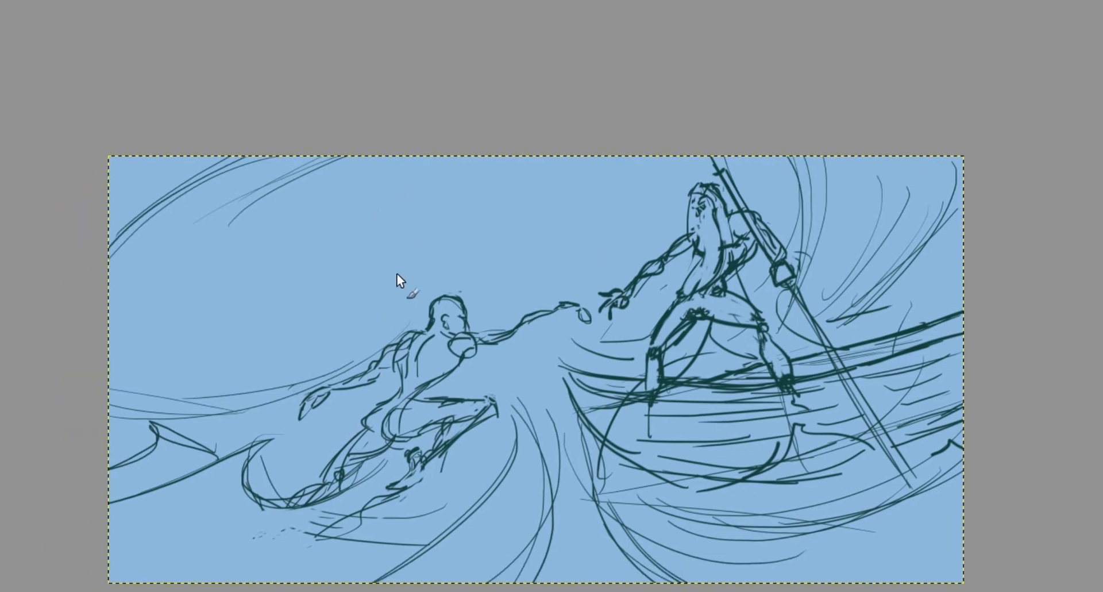
{"action": "scroll", "coordinate": [405, 270], "scroll_direction": "up", "scroll_amount": 1}
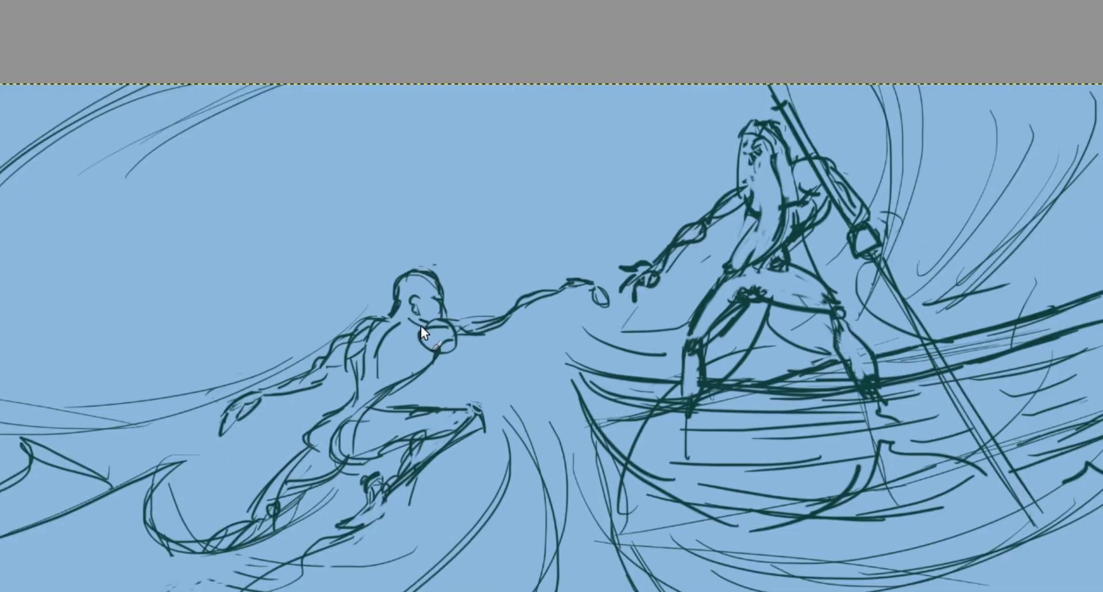
{"action": "scroll", "coordinate": [430, 280], "scroll_direction": "down", "scroll_amount": 1}
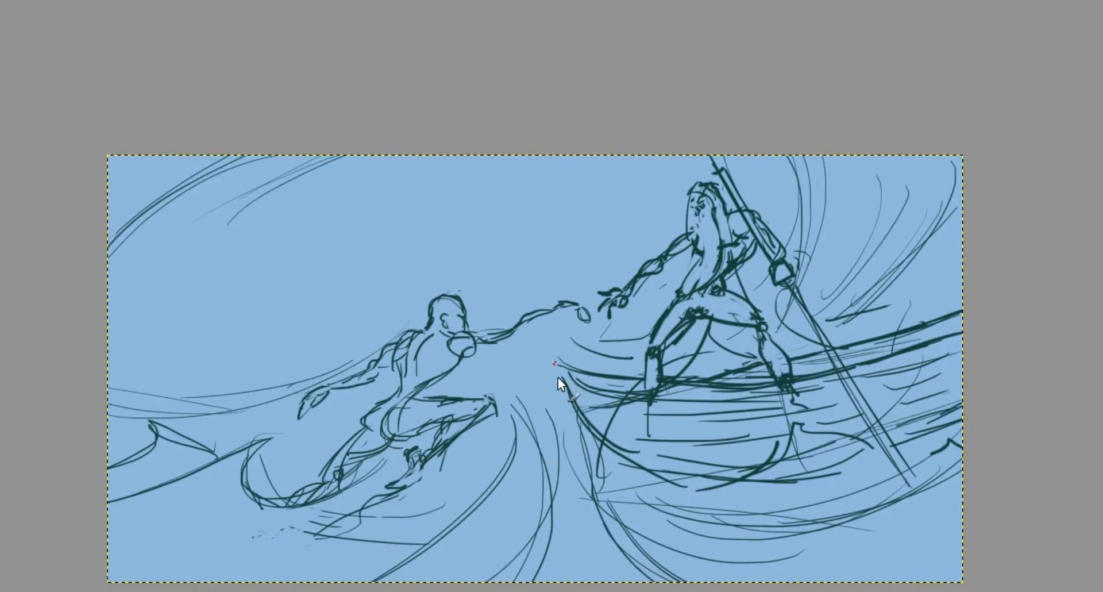
{"action": "mouse_move", "coordinate": [554, 364]}
{"action": "left_mouse_down"}
{"action": "mouse_move", "coordinate": [770, 488]}
{"action": "mouse_move", "coordinate": [931, 445]}
{"action": "left_mouse_up"}
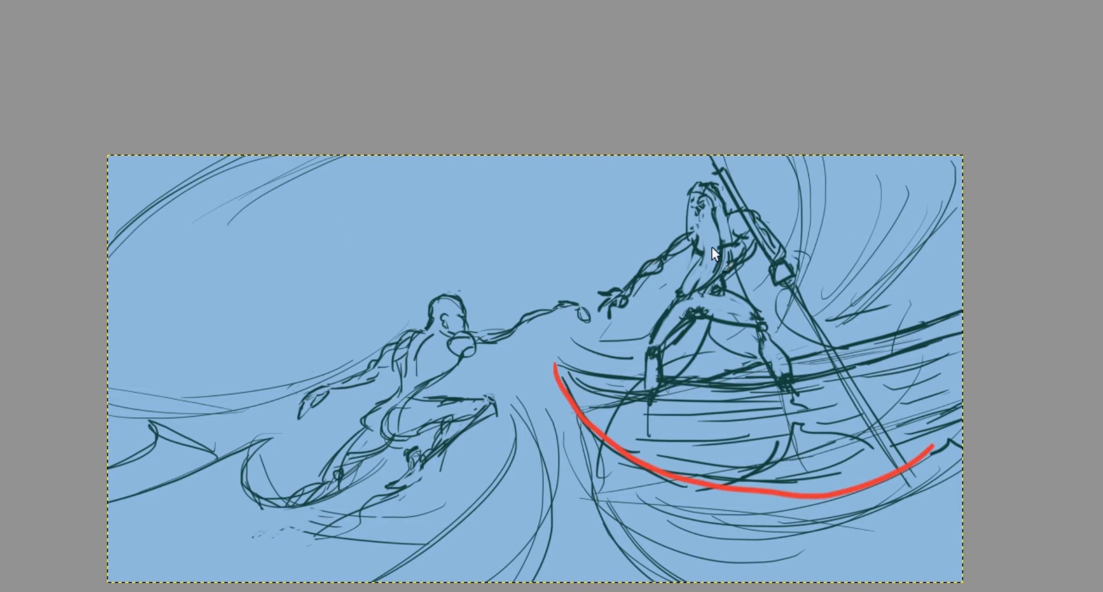
Trace the circular swirl around the figures and the wave curves between them in red, and undo those strokes.
{"action": "left_click_drag", "start_coordinate": [772, 316], "coordinate": [791, 213]}
{"action": "left_click_drag", "start_coordinate": [259, 165], "coordinate": [100, 320]}
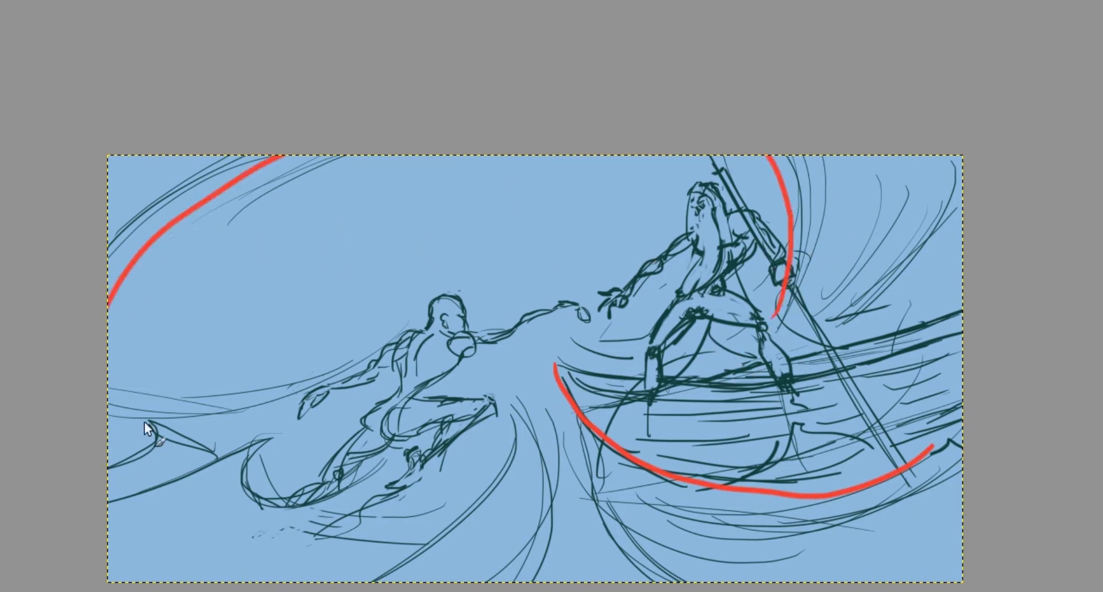
{"action": "key", "text": "ctrl+z"}
{"action": "mouse_move", "coordinate": [768, 307]}
{"action": "left_mouse_down"}
{"action": "mouse_move", "coordinate": [737, 139]}
{"action": "mouse_move", "coordinate": [436, 79]}
{"action": "mouse_move", "coordinate": [168, 268]}
{"action": "mouse_move", "coordinate": [185, 471]}
{"action": "left_mouse_up"}
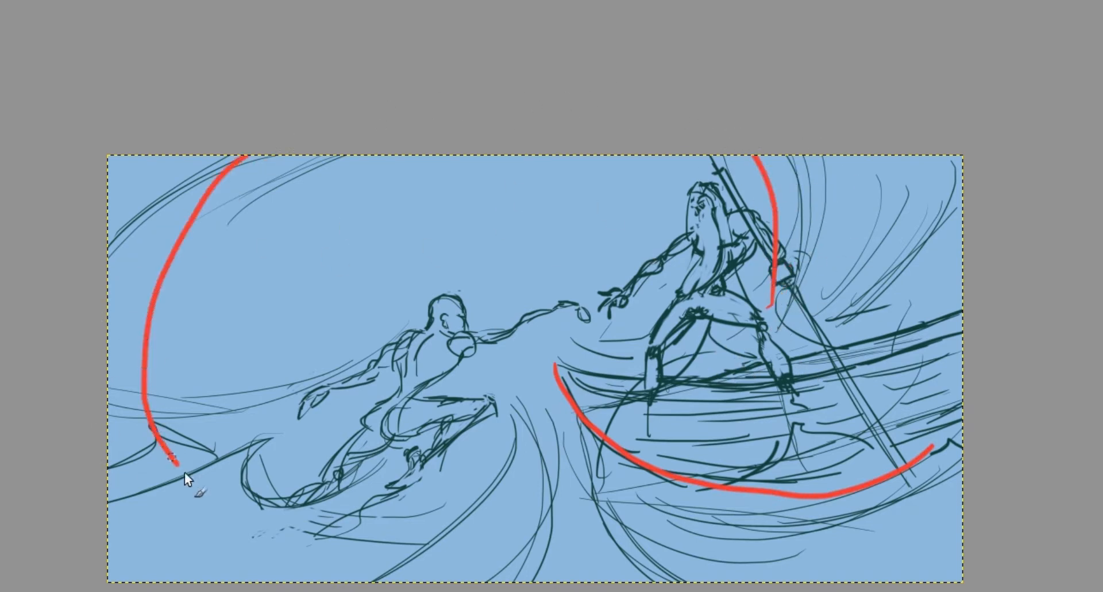
{"action": "mouse_move", "coordinate": [267, 502]}
{"action": "left_mouse_down"}
{"action": "mouse_move", "coordinate": [458, 411]}
{"action": "mouse_move", "coordinate": [543, 496]}
{"action": "mouse_move", "coordinate": [525, 580]}
{"action": "left_mouse_up"}
{"action": "left_click_drag", "start_coordinate": [560, 393], "coordinate": [648, 581]}
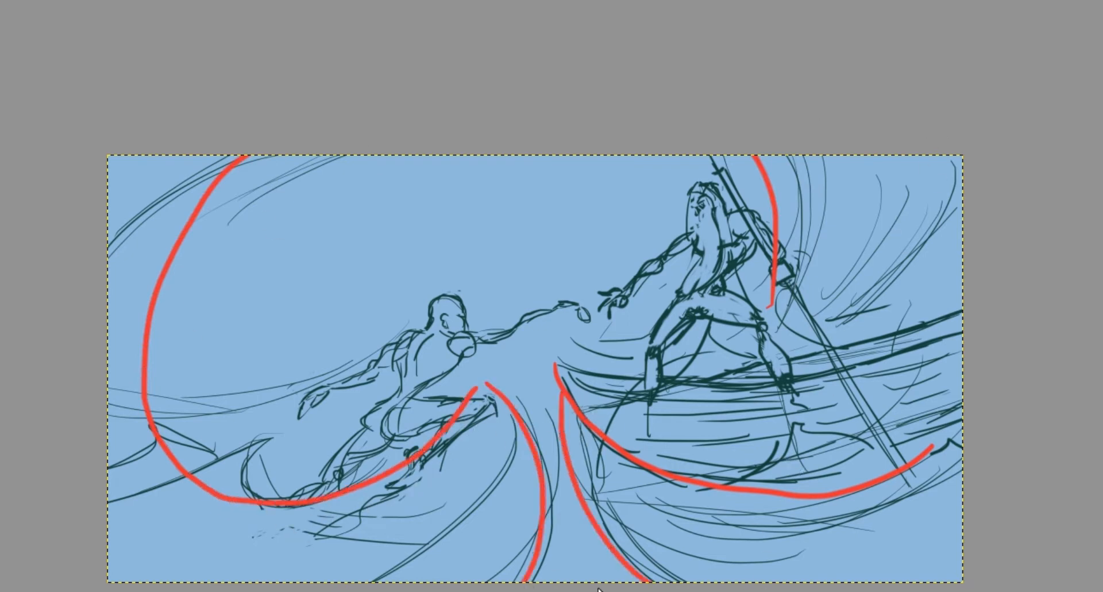
{"action": "key", "text": "ctrl+z"}
{"action": "key", "text": "ctrl+z"}
{"action": "key", "text": "ctrl+z"}
{"action": "key", "text": "ctrl+z"}
{"action": "key", "text": "ctrl+z"}
{"action": "key", "text": "ctrl+z"}
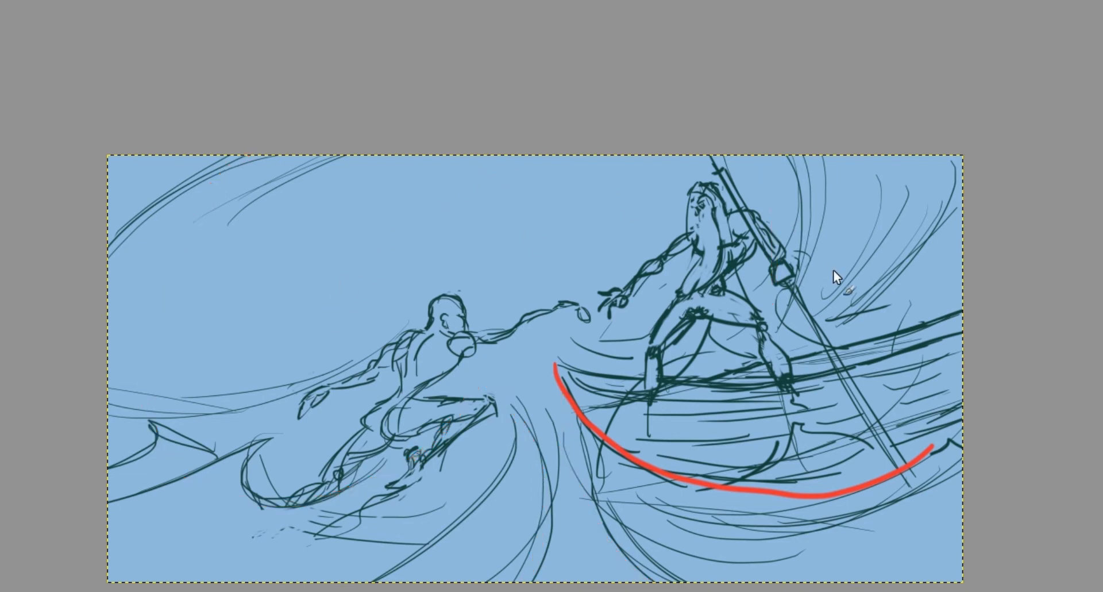
Trace the sweeping swirl around the swimmer and boatman in red, try a second red stroke, and undo both.
{"action": "mouse_move", "coordinate": [758, 305]}
{"action": "left_mouse_down"}
{"action": "mouse_move", "coordinate": [304, 94]}
{"action": "mouse_move", "coordinate": [405, 439]}
{"action": "mouse_move", "coordinate": [509, 431]}
{"action": "left_mouse_up"}
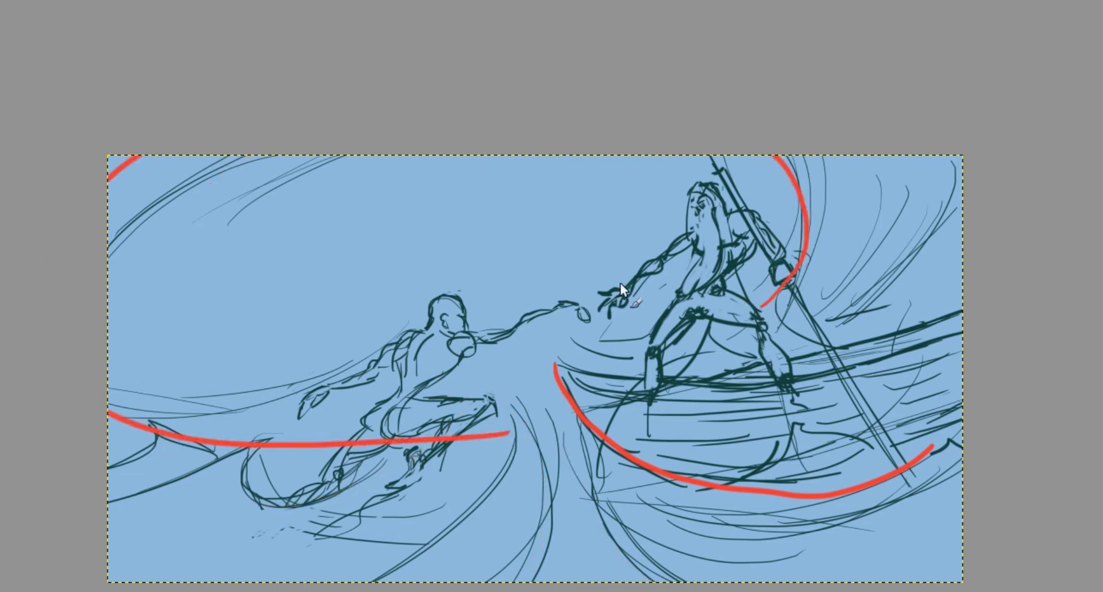
{"action": "key", "text": "ctrl+z"}
{"action": "mouse_move", "coordinate": [719, 313]}
{"action": "left_mouse_down"}
{"action": "mouse_move", "coordinate": [356, 124]}
{"action": "mouse_move", "coordinate": [647, 546]}
{"action": "mouse_move", "coordinate": [788, 304]}
{"action": "left_mouse_up"}
{"action": "key", "text": "ctrl+z"}
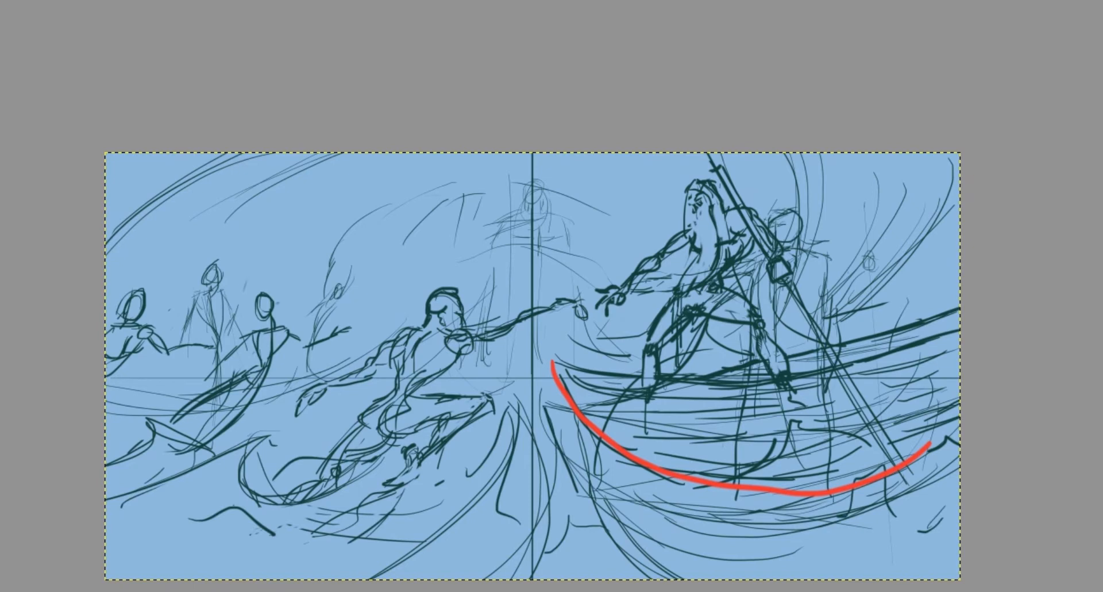
Circle in red the heads of the two more heavily outlined background figures behind the swimmer.
{"action": "left_click_drag", "start_coordinate": [296, 303], "coordinate": [364, 244]}
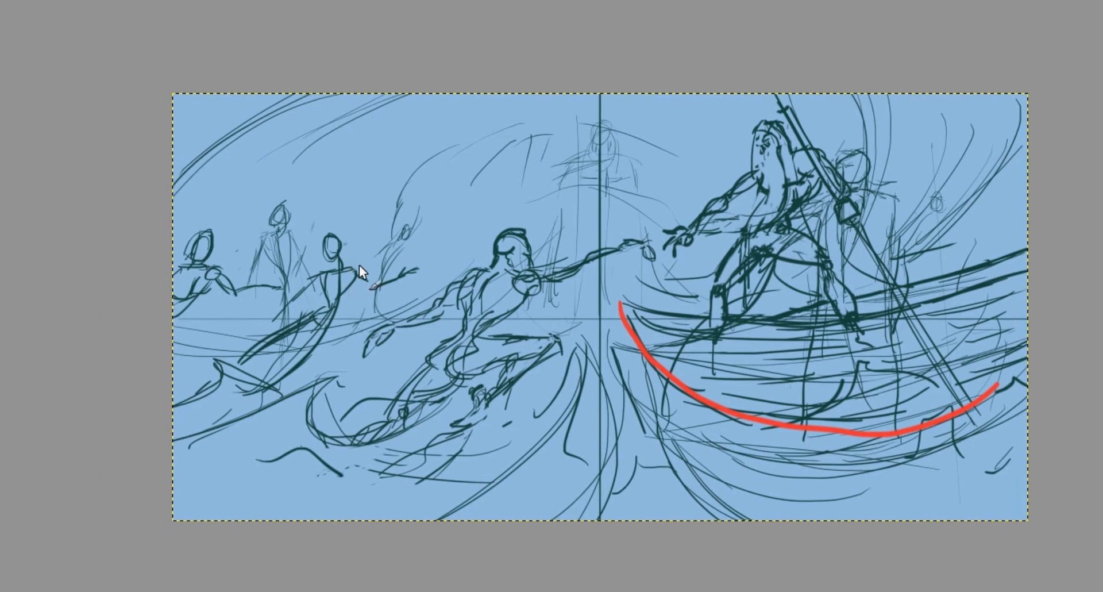
{"action": "scroll", "coordinate": [357, 264], "scroll_direction": "up", "scroll_amount": 1}
{"action": "left_click_drag", "start_coordinate": [537, 298], "coordinate": [482, 320]}
{"action": "scroll", "coordinate": [497, 224], "scroll_direction": "down", "scroll_amount": 1}
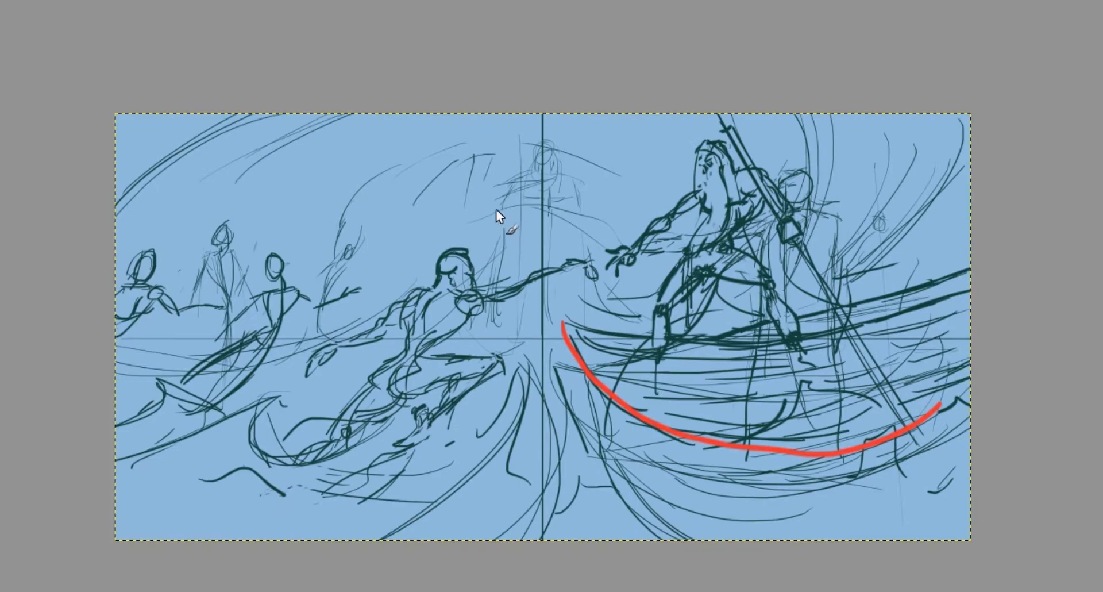
{"action": "left_click_drag", "start_coordinate": [263, 324], "coordinate": [359, 305]}
{"action": "scroll", "coordinate": [313, 239], "scroll_direction": "up", "scroll_amount": 2}
{"action": "left_click_drag", "start_coordinate": [208, 342], "coordinate": [591, 374]}
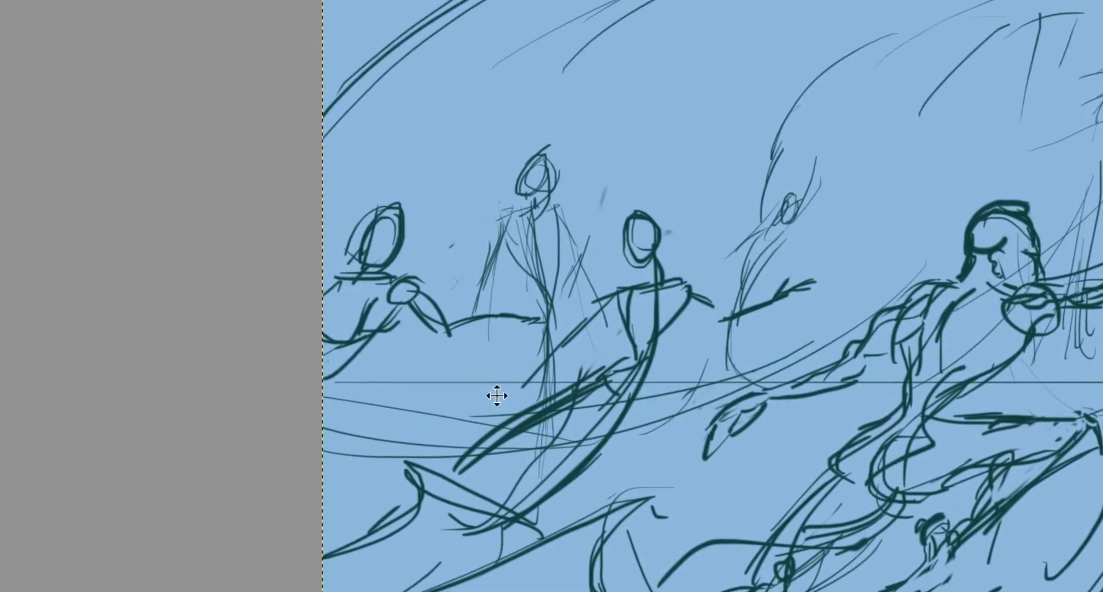
{"action": "left_click_drag", "start_coordinate": [496, 394], "coordinate": [354, 375]}
{"action": "left_click_drag", "start_coordinate": [511, 197], "coordinate": [506, 197]}
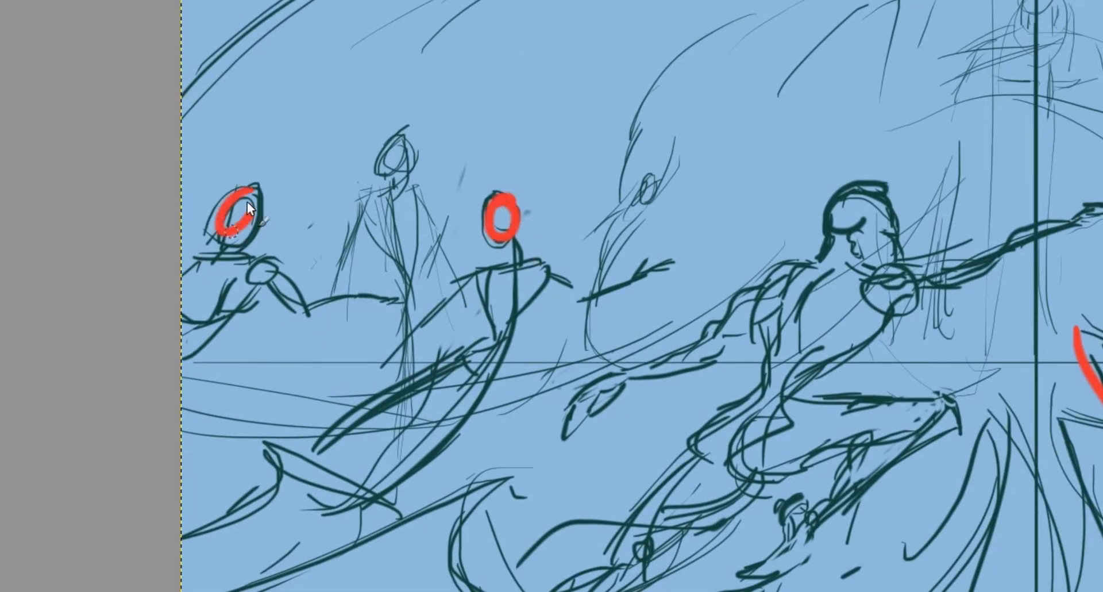
Trace the background figures' arms, curved bodies and trailing flow in red, and mark the two fainter figures' heads.
{"action": "mouse_move", "coordinate": [536, 266]}
{"action": "left_mouse_down"}
{"action": "mouse_move", "coordinate": [593, 298]}
{"action": "mouse_move", "coordinate": [677, 261]}
{"action": "left_mouse_up"}
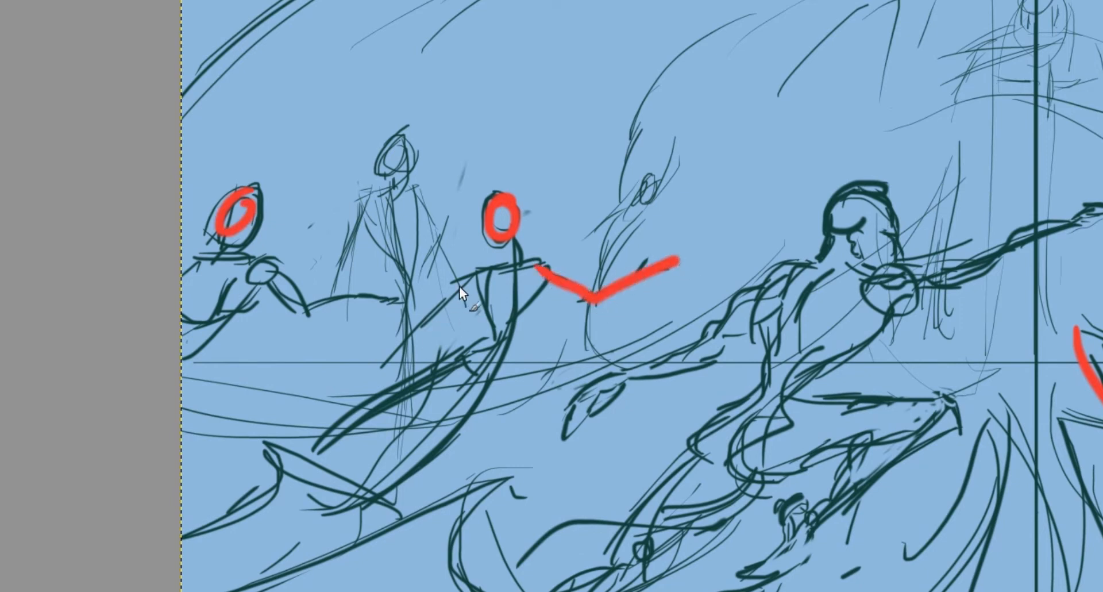
{"action": "left_click_drag", "start_coordinate": [465, 280], "coordinate": [372, 371]}
{"action": "left_click_drag", "start_coordinate": [541, 280], "coordinate": [325, 510]}
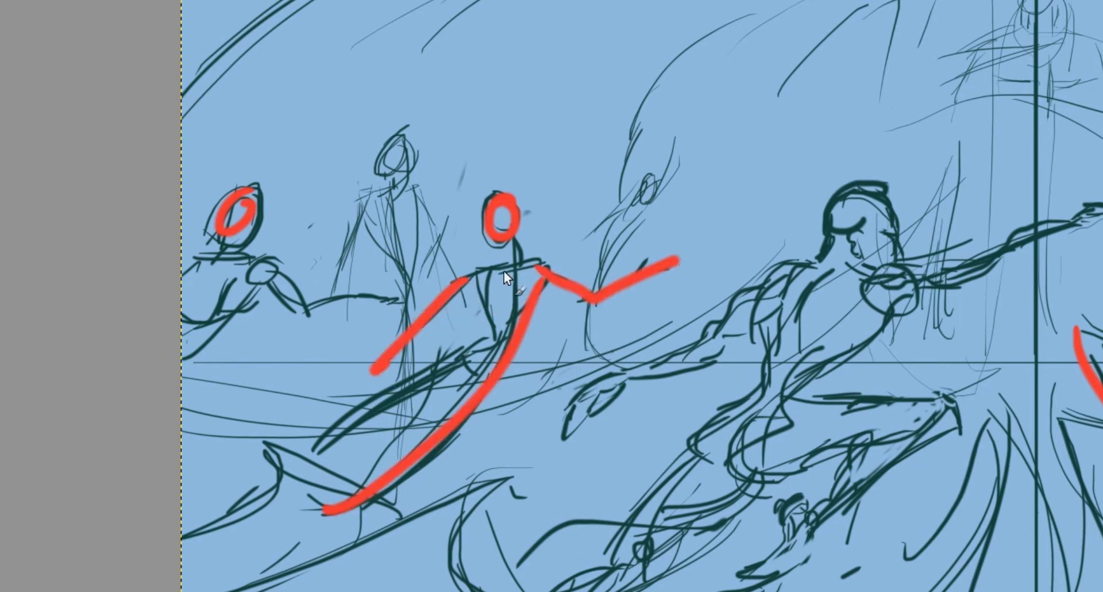
{"action": "left_click_drag", "start_coordinate": [503, 274], "coordinate": [284, 543]}
{"action": "left_click_drag", "start_coordinate": [519, 294], "coordinate": [217, 589]}
{"action": "left_click_drag", "start_coordinate": [242, 261], "coordinate": [183, 353]}
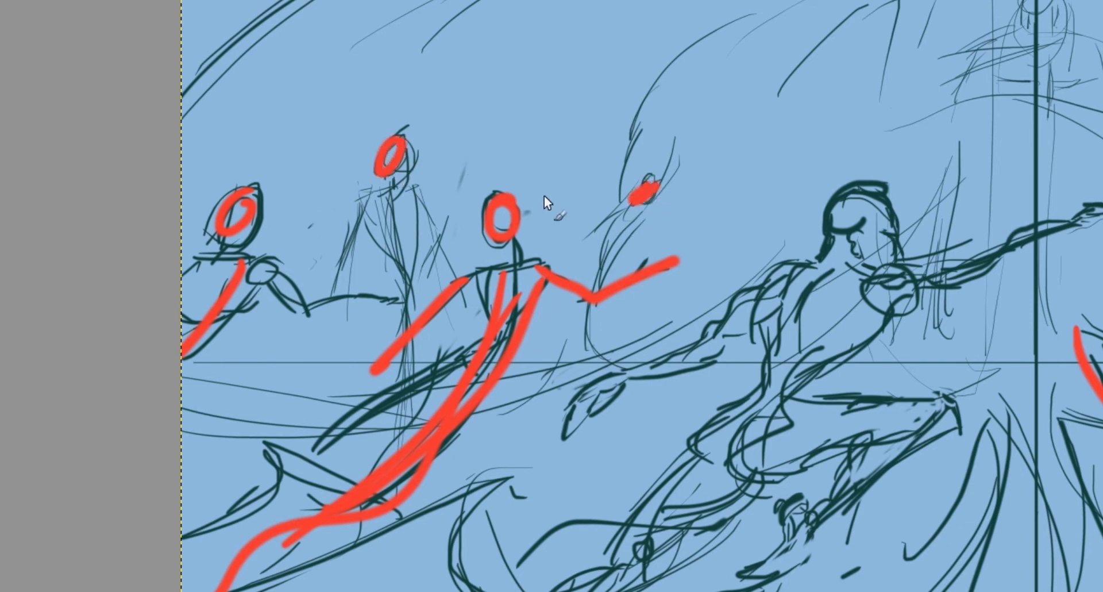
Undo all the red strokes over the background figures.
{"action": "key", "text": "ctrl+z"}
{"action": "key", "text": "ctrl+z"}
{"action": "key", "text": "ctrl+z"}
{"action": "key", "text": "ctrl+z"}
{"action": "key", "text": "ctrl+z"}
{"action": "key", "text": "ctrl+z"}
{"action": "key", "text": "ctrl+z"}
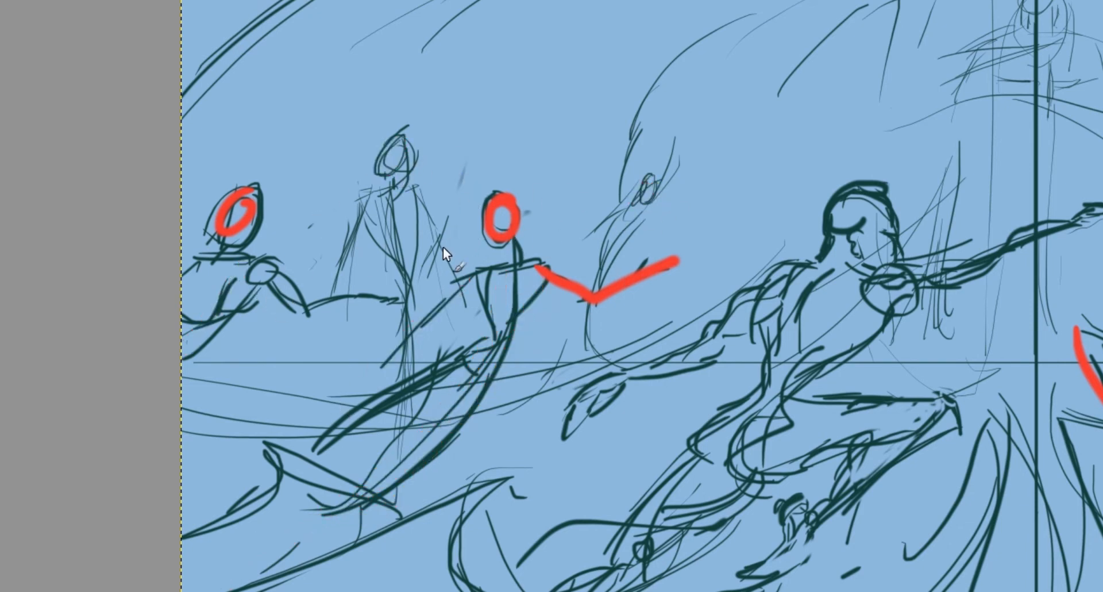
{"action": "key", "text": "ctrl+z"}
{"action": "key", "text": "ctrl+z"}
{"action": "key", "text": "ctrl+z"}
{"action": "scroll", "coordinate": [441, 275], "scroll_direction": "down", "scroll_amount": 2}
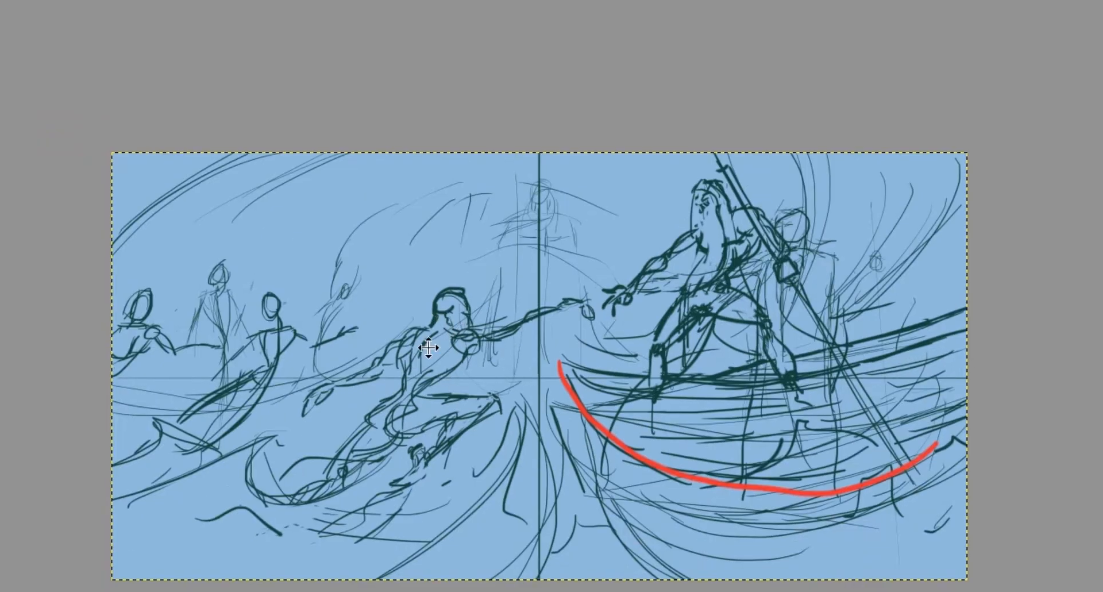
Undo the red curve under the boat's hull and hide the rough sketch layer with the background figures.
{"action": "left_click_drag", "start_coordinate": [428, 347], "coordinate": [435, 322]}
{"action": "key", "text": "ctrl+z"}
{"action": "key", "text": "ctrl+z"}
{"action": "key", "text": "ctrl+z"}
{"action": "key", "text": "ctrl+z"}
{"action": "key", "text": "ctrl+z"}
{"action": "key", "text": "ctrl+z"}
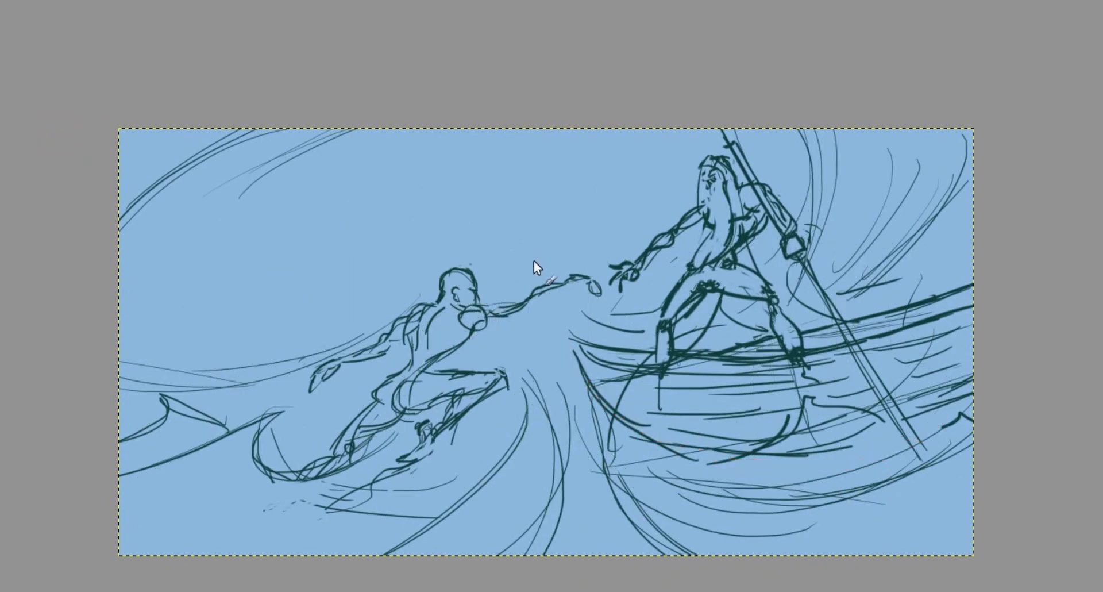
Draw a red arc in the open space behind the swimmer's trailing arm, and undo it.
{"action": "mouse_move", "coordinate": [170, 228]}
{"action": "left_mouse_down"}
{"action": "mouse_move", "coordinate": [163, 294]}
{"action": "mouse_move", "coordinate": [332, 339]}
{"action": "left_mouse_up"}
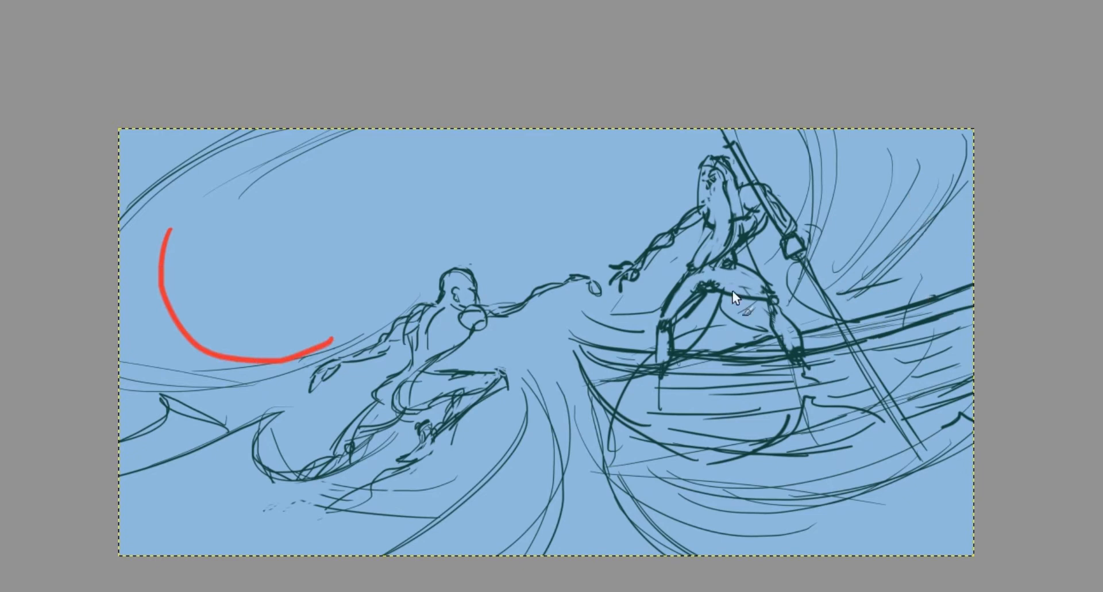
{"action": "key", "text": "ctrl+z"}
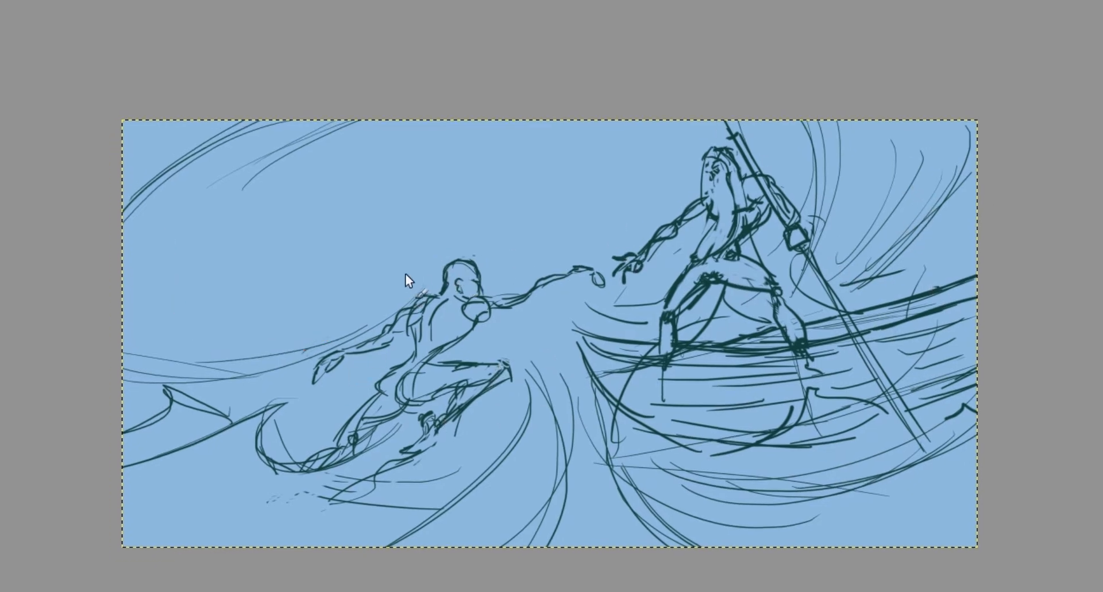
{"action": "left_click_drag", "start_coordinate": [613, 364], "coordinate": [559, 399]}
{"action": "scroll", "coordinate": [563, 332], "scroll_direction": "up", "scroll_amount": 1}
{"action": "scroll", "coordinate": [620, 408], "scroll_direction": "down", "scroll_amount": 1}
{"action": "scroll", "coordinate": [562, 382], "scroll_direction": "up", "scroll_amount": 1}
{"action": "scroll", "coordinate": [577, 375], "scroll_direction": "down", "scroll_amount": 1}
{"action": "scroll", "coordinate": [555, 319], "scroll_direction": "up", "scroll_amount": 1}
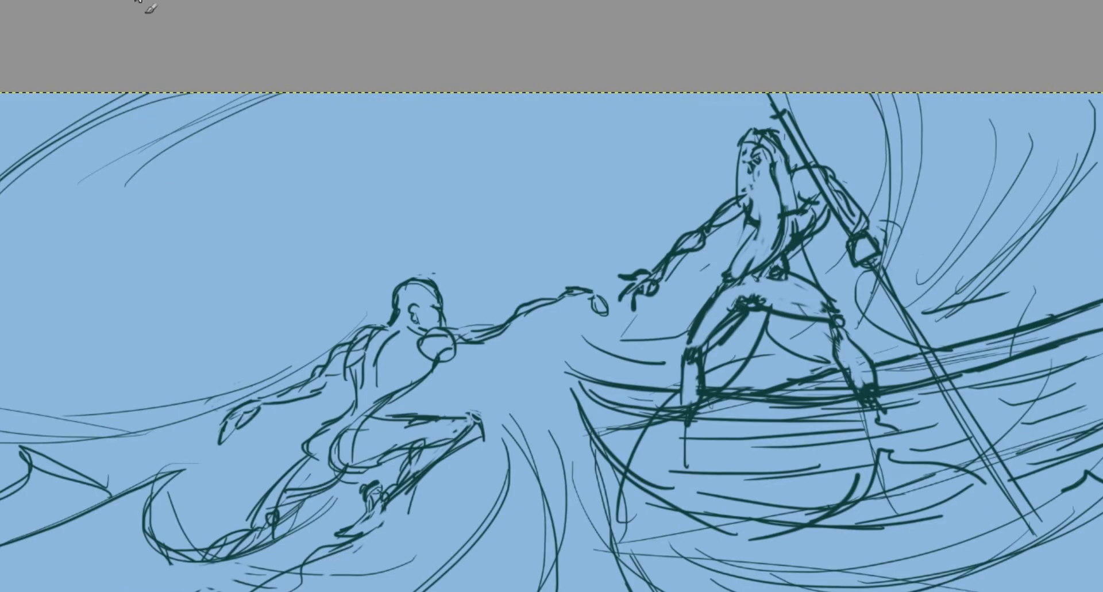
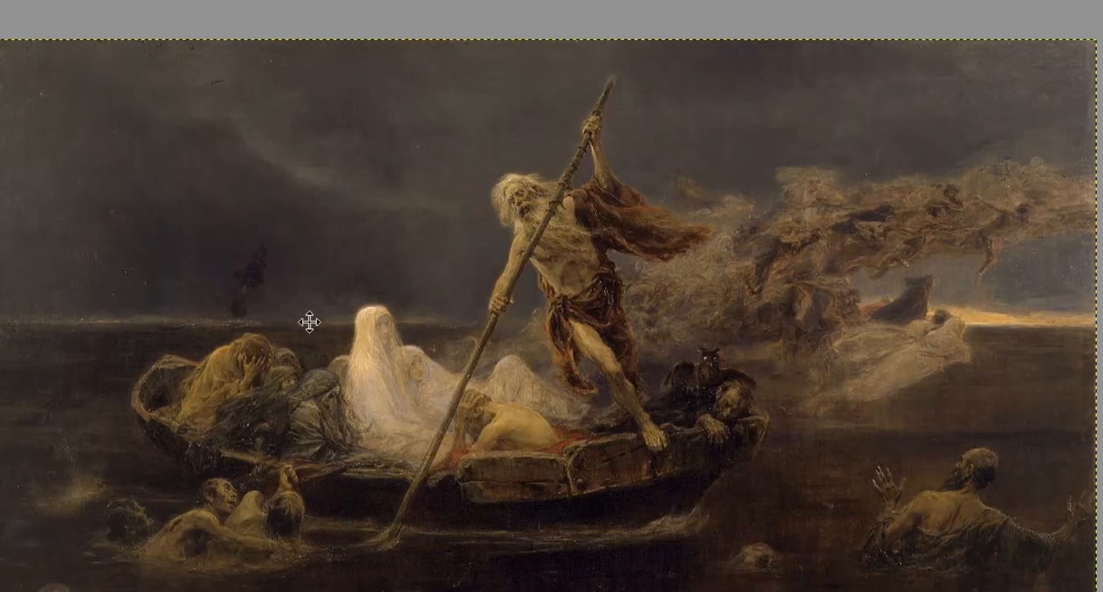
Circle the white-veiled passenger in the Charon painting in red several times, undoing the circles.
{"action": "mouse_move", "coordinate": [417, 246]}
{"action": "left_mouse_down"}
{"action": "mouse_move", "coordinate": [364, 243]}
{"action": "mouse_move", "coordinate": [336, 275]}
{"action": "left_mouse_up"}
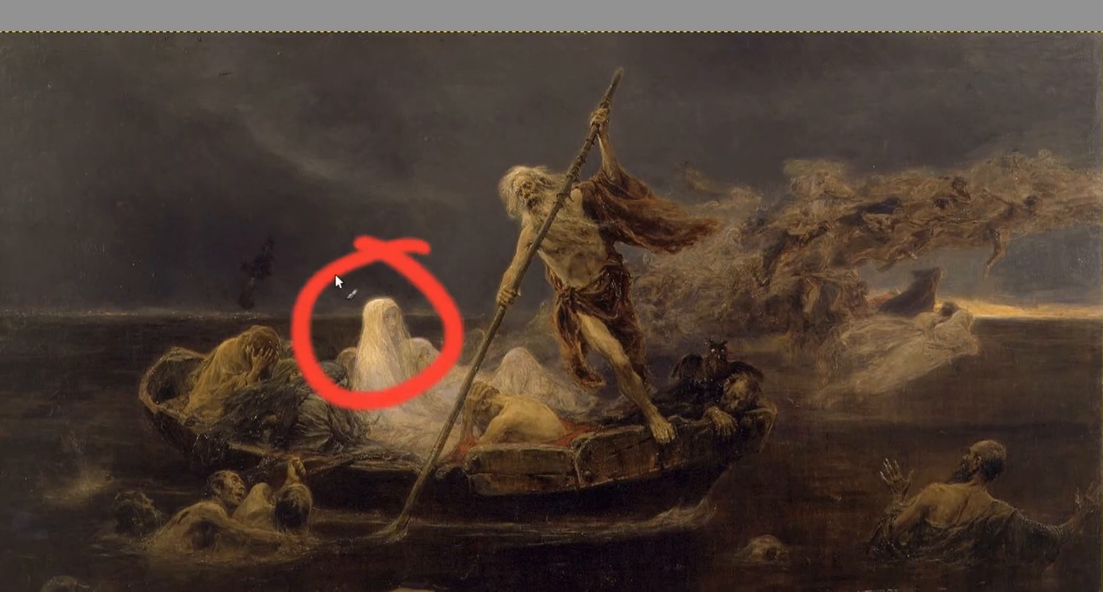
{"action": "left_click_drag", "start_coordinate": [430, 288], "coordinate": [348, 276]}
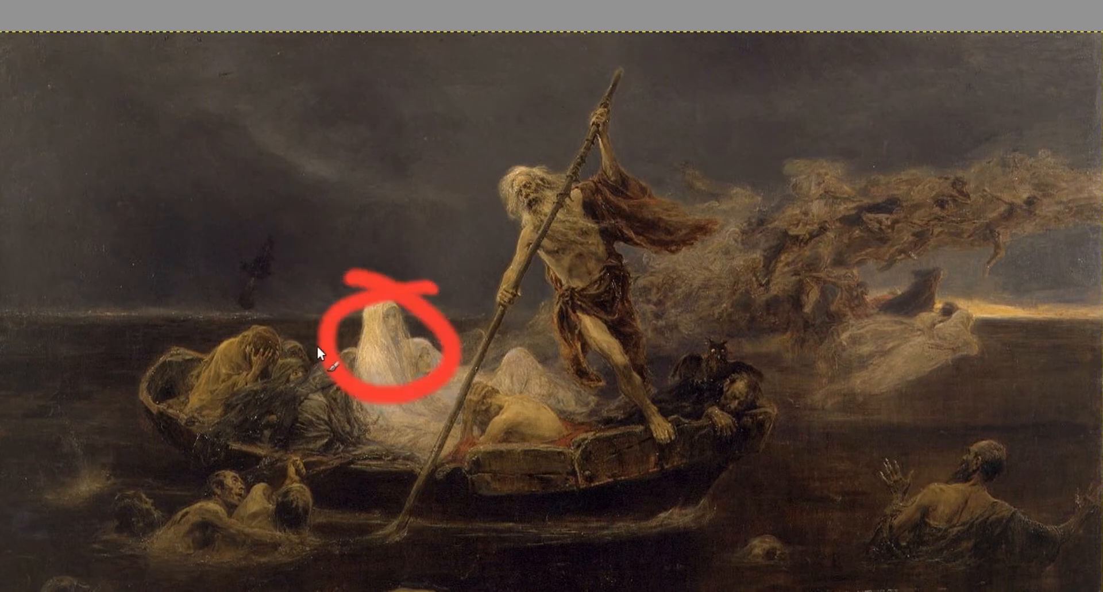
{"action": "key", "text": "ctrl+z"}
{"action": "scroll", "coordinate": [406, 254], "scroll_direction": "up", "scroll_amount": 2}
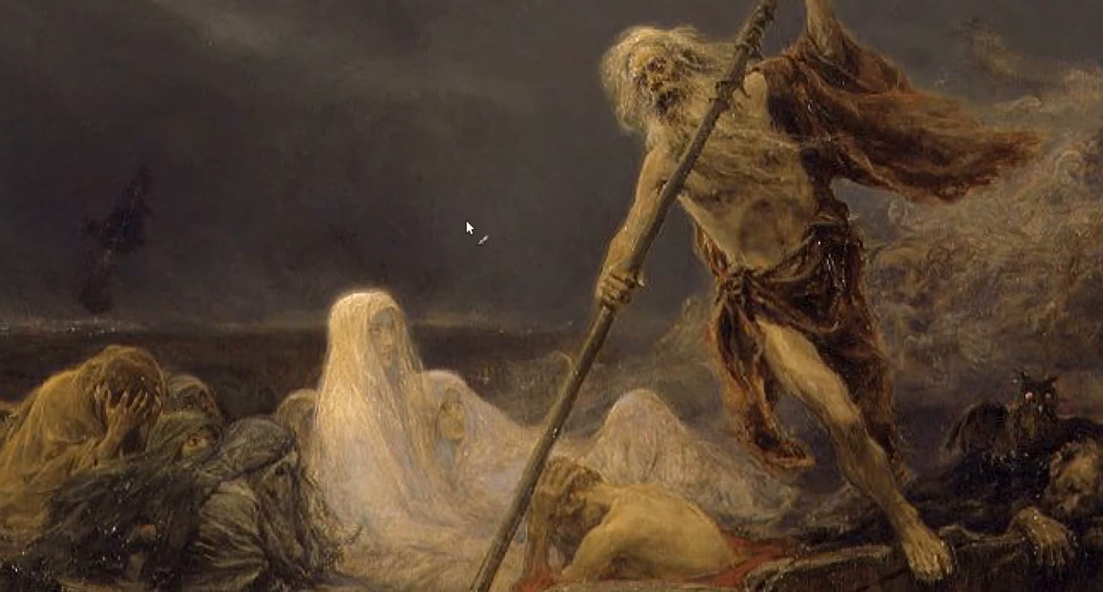
{"action": "mouse_move", "coordinate": [462, 212]}
{"action": "left_mouse_down"}
{"action": "mouse_move", "coordinate": [320, 249]}
{"action": "mouse_move", "coordinate": [458, 388]}
{"action": "mouse_move", "coordinate": [460, 214]}
{"action": "left_mouse_up"}
{"action": "scroll", "coordinate": [353, 314], "scroll_direction": "down", "scroll_amount": 1}
{"action": "mouse_move", "coordinate": [356, 367]}
{"action": "left_mouse_down"}
{"action": "mouse_move", "coordinate": [409, 395]}
{"action": "mouse_move", "coordinate": [372, 242]}
{"action": "mouse_move", "coordinate": [301, 330]}
{"action": "mouse_move", "coordinate": [389, 376]}
{"action": "left_mouse_up"}
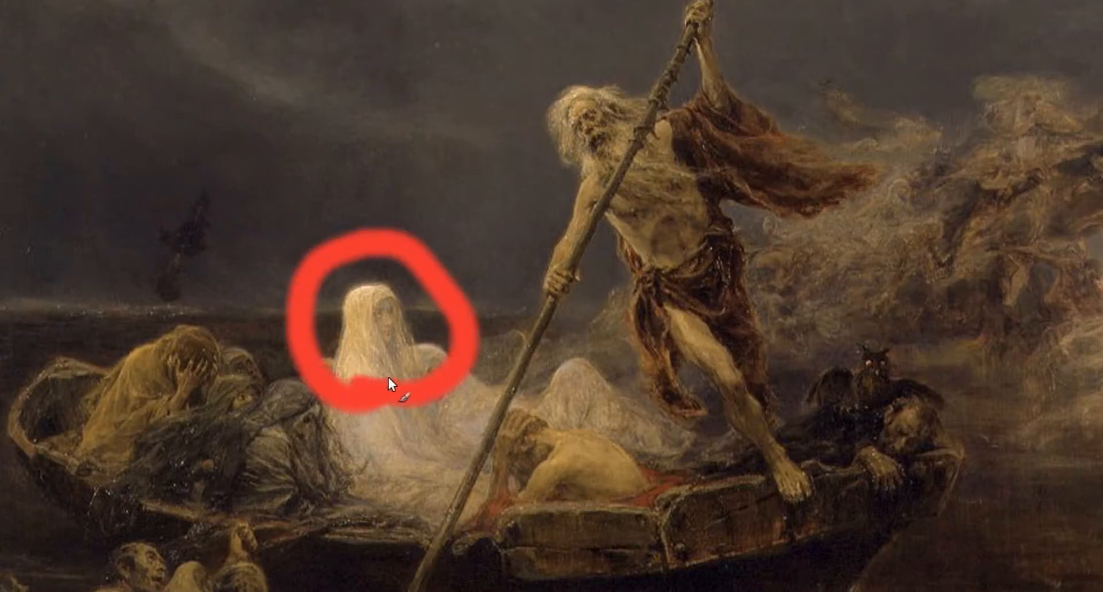
{"action": "key", "text": "ctrl+z"}
{"action": "scroll", "coordinate": [395, 350], "scroll_direction": "down", "scroll_amount": 1}
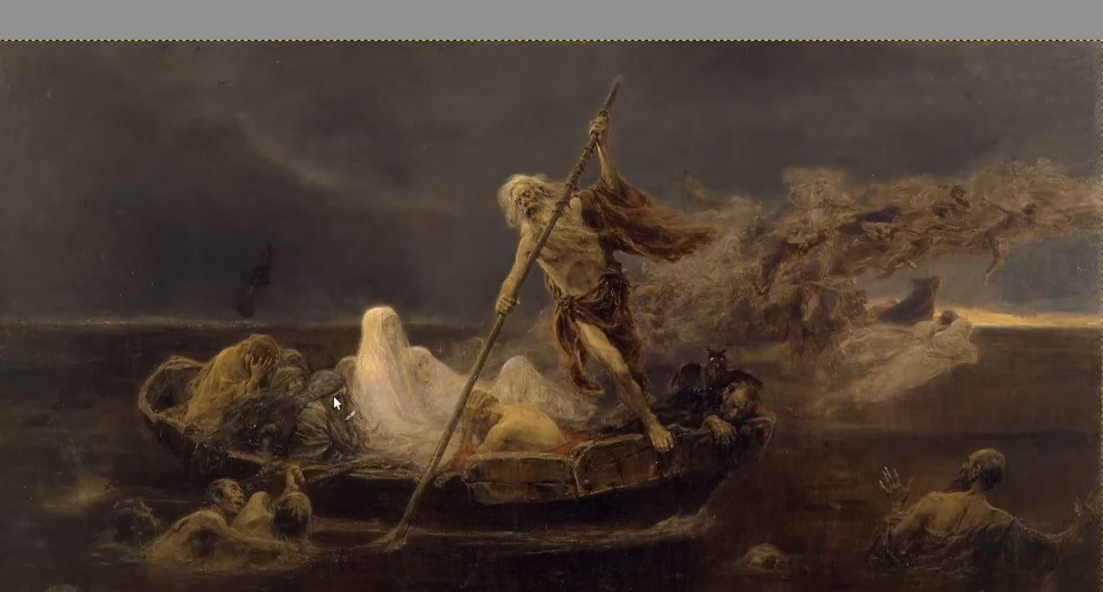
Mark the figures in the boat of the Charon painting with two more red strokes, undoing each one.
{"action": "scroll", "coordinate": [333, 394], "scroll_direction": "up", "scroll_amount": 1}
{"action": "scroll", "coordinate": [284, 505], "scroll_direction": "down", "scroll_amount": 1}
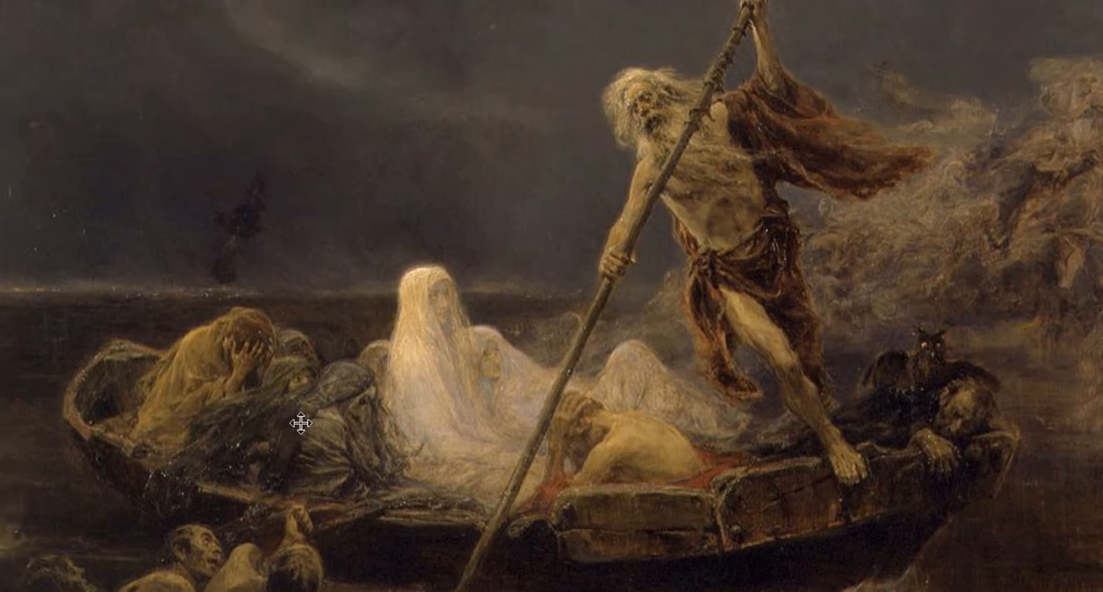
{"action": "scroll", "coordinate": [301, 423], "scroll_direction": "up", "scroll_amount": 1}
{"action": "left_click_drag", "start_coordinate": [327, 207], "coordinate": [349, 210]}
{"action": "key", "text": "ctrl+z"}
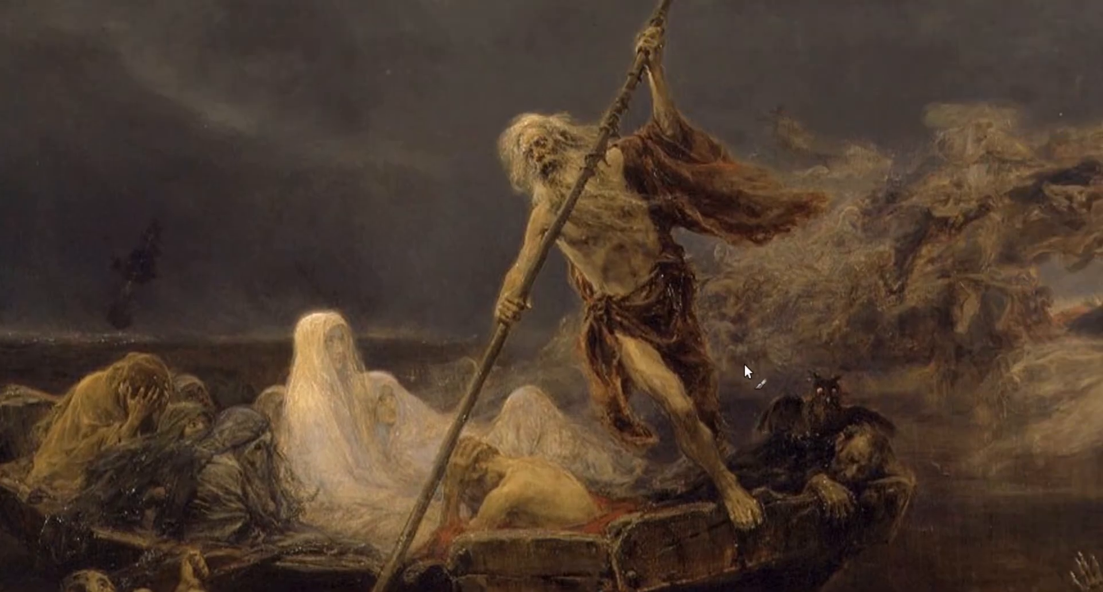
{"action": "scroll", "coordinate": [743, 344], "scroll_direction": "down", "scroll_amount": 1}
{"action": "mouse_move", "coordinate": [608, 128]}
{"action": "left_mouse_down"}
{"action": "mouse_move", "coordinate": [455, 160]}
{"action": "mouse_move", "coordinate": [488, 160]}
{"action": "left_mouse_up"}
{"action": "key", "text": "ctrl+z"}
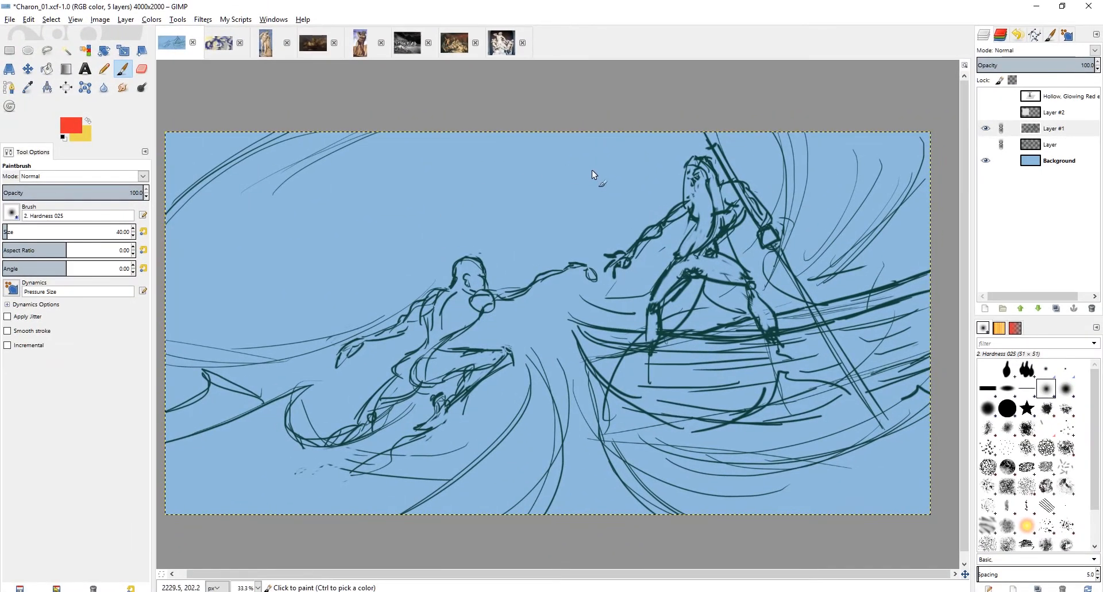
Open the Laocoon_and_His_Sons reference image and examine the pose of the sculpture group.
{"action": "left_click", "coordinate": [503, 41]}
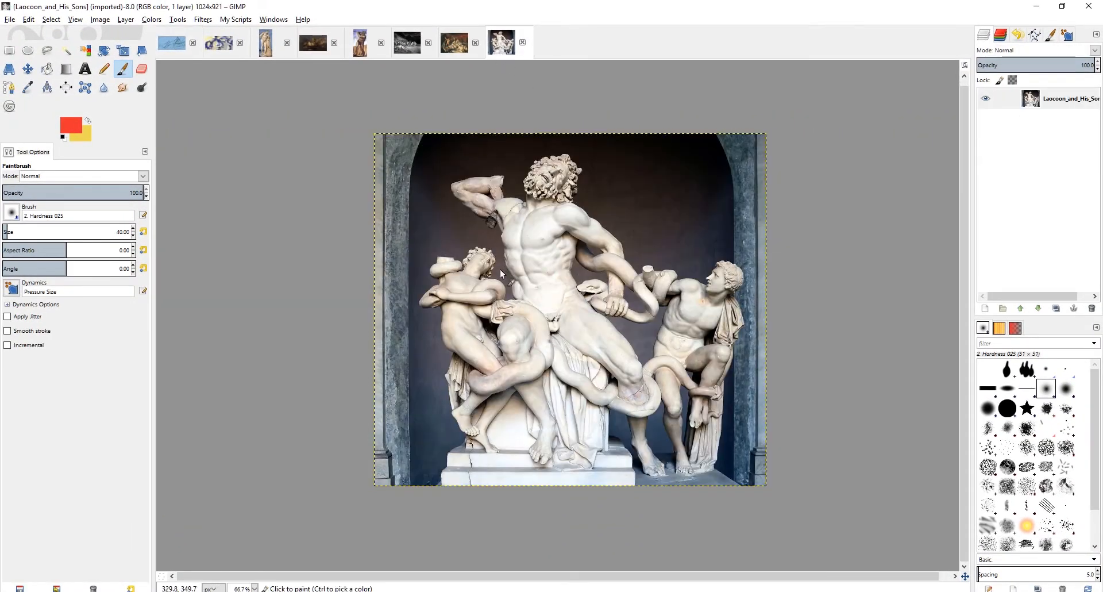
{"action": "scroll", "coordinate": [487, 287], "scroll_direction": "up", "scroll_amount": 1}
{"action": "scroll", "coordinate": [491, 230], "scroll_direction": "down", "scroll_amount": 1}
{"action": "scroll", "coordinate": [477, 223], "scroll_direction": "up", "scroll_amount": 1}
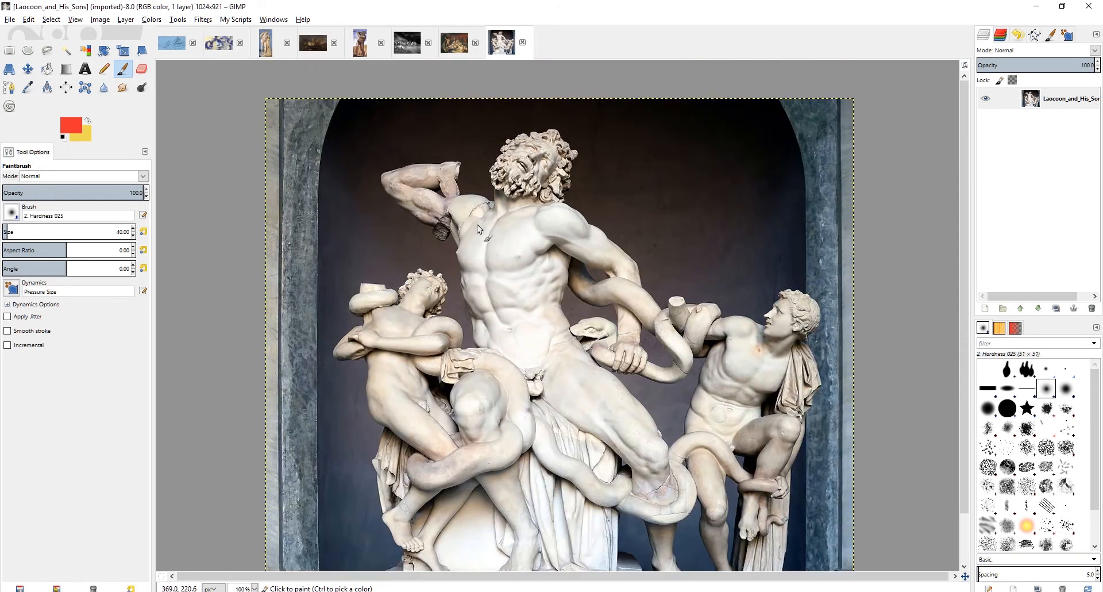
{"action": "scroll", "coordinate": [477, 238], "scroll_direction": "down", "scroll_amount": 2}
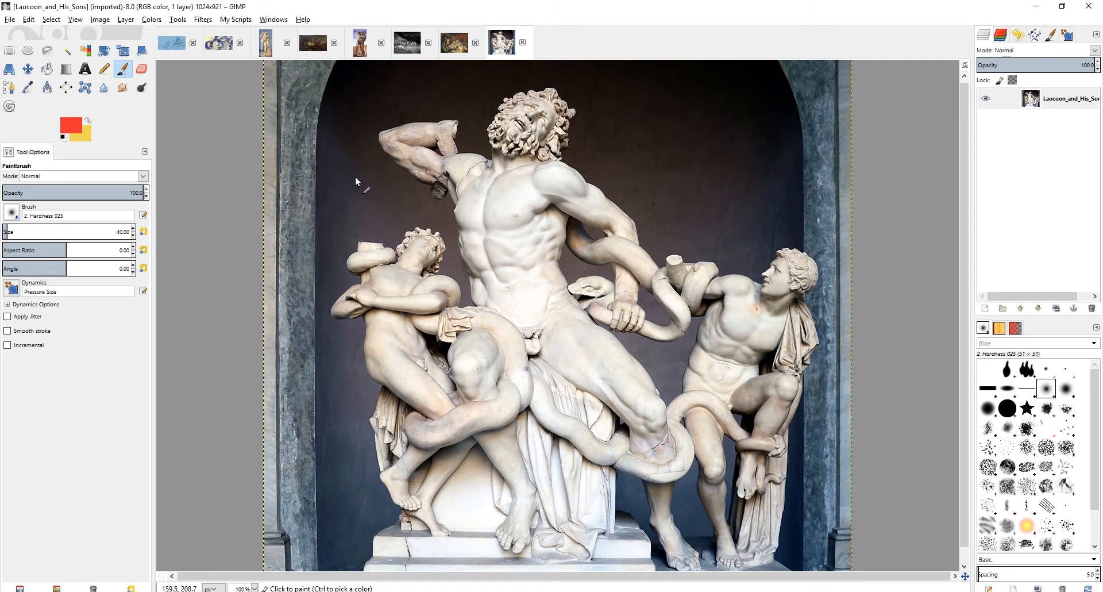
{"action": "scroll", "coordinate": [468, 315], "scroll_direction": "down", "scroll_amount": 1}
{"action": "scroll", "coordinate": [451, 274], "scroll_direction": "up", "scroll_amount": 1}
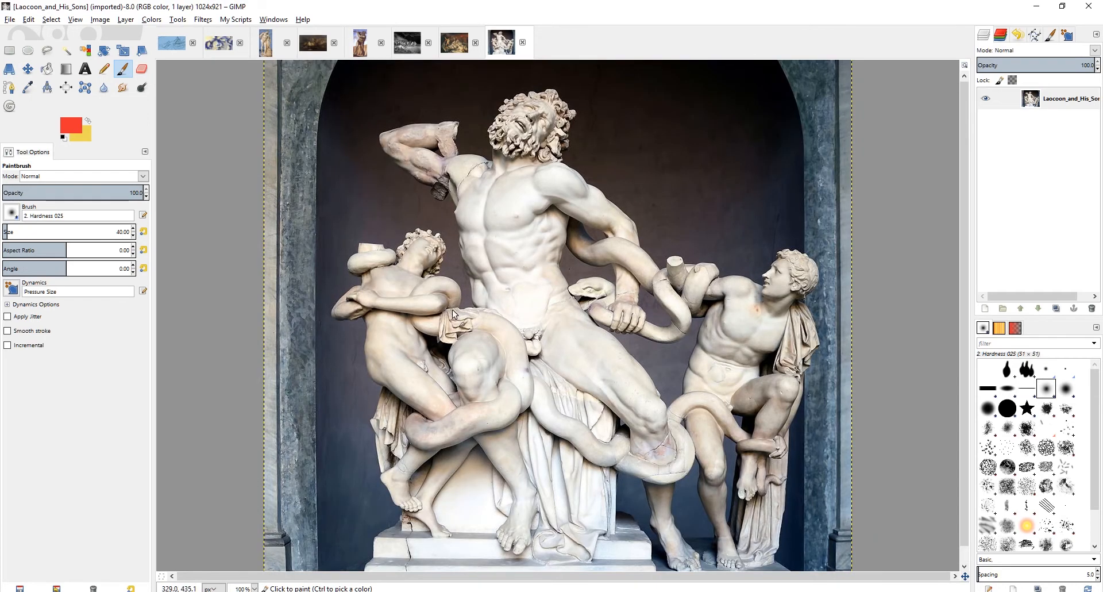
{"action": "scroll", "coordinate": [456, 321], "scroll_direction": "down", "scroll_amount": 1}
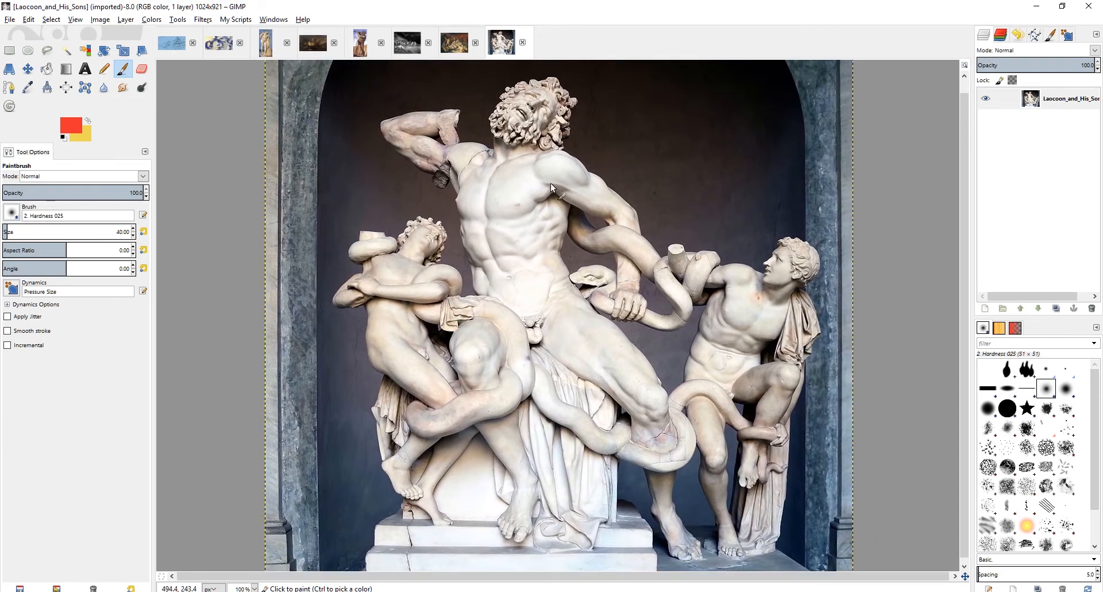
Mark the central sculpture figure's chest, both thighs and torso midline with red strokes, and undo them all.
{"action": "left_click_drag", "start_coordinate": [550, 183], "coordinate": [480, 172]}
{"action": "key", "text": "ctrl+z"}
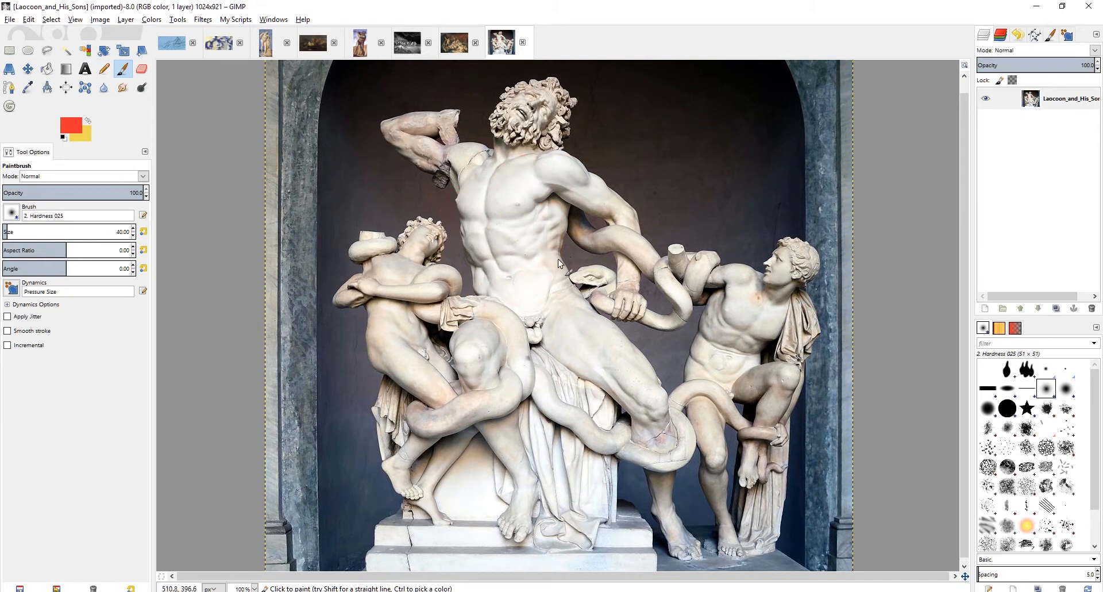
{"action": "left_click_drag", "start_coordinate": [581, 312], "coordinate": [639, 377]}
{"action": "left_click_drag", "start_coordinate": [499, 320], "coordinate": [475, 359]}
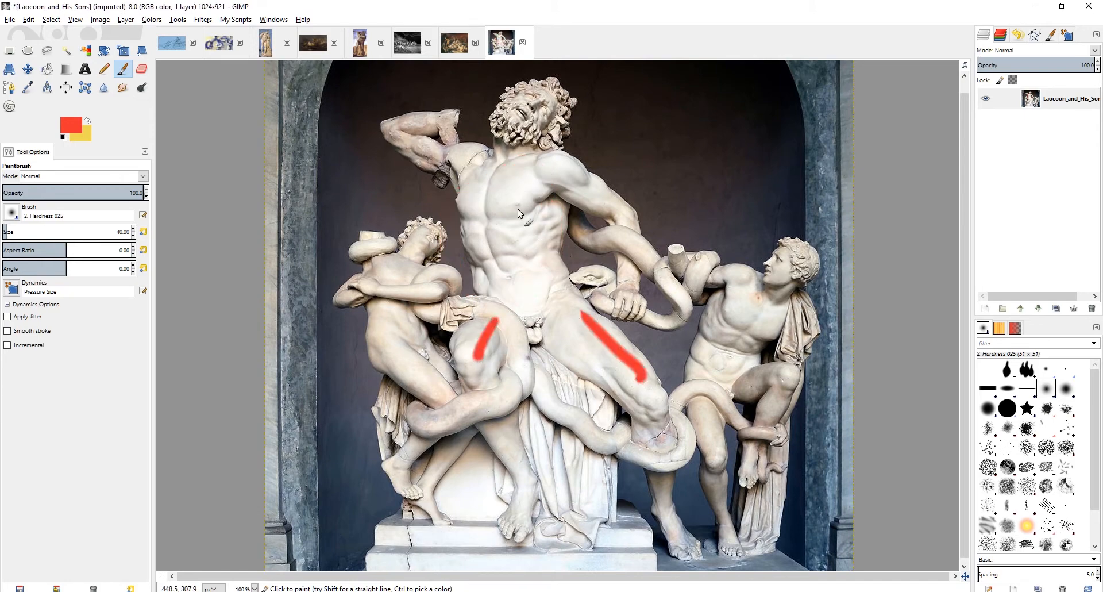
{"action": "left_click_drag", "start_coordinate": [510, 192], "coordinate": [500, 304]}
{"action": "key", "text": "ctrl+z"}
{"action": "key", "text": "ctrl+z"}
{"action": "key", "text": "ctrl+z"}
Try a red stroke on the central sculpture figure, undo it, and examine his tilted head and face up close.
{"action": "scroll", "coordinate": [488, 187], "scroll_direction": "up", "scroll_amount": 2}
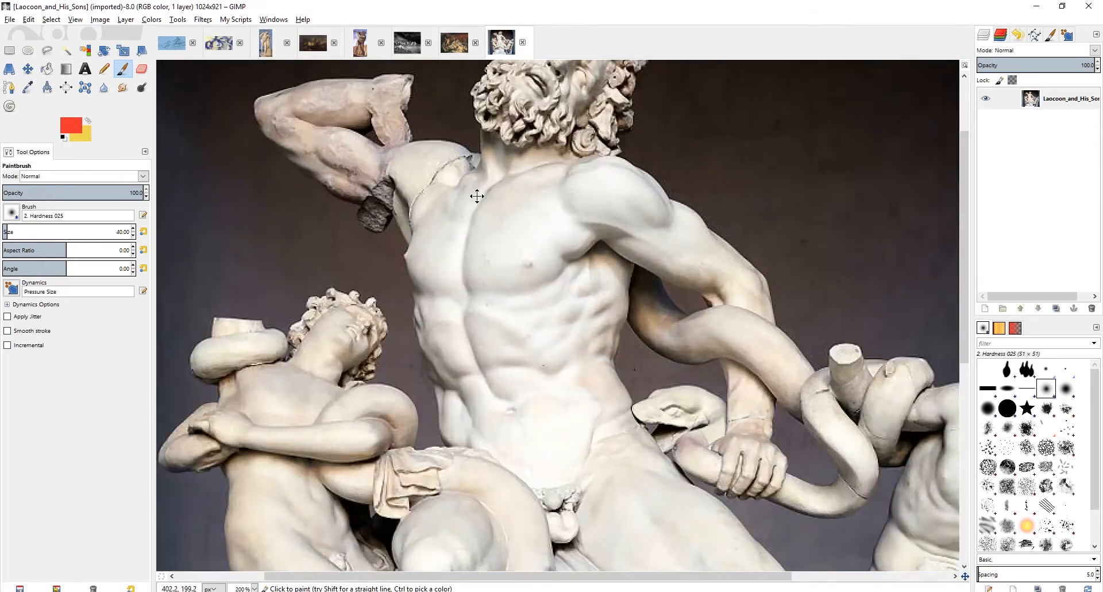
{"action": "scroll", "coordinate": [488, 218], "scroll_direction": "up", "scroll_amount": 3}
{"action": "left_click_drag", "start_coordinate": [505, 245], "coordinate": [469, 324]}
{"action": "key", "text": "ctrl+z"}
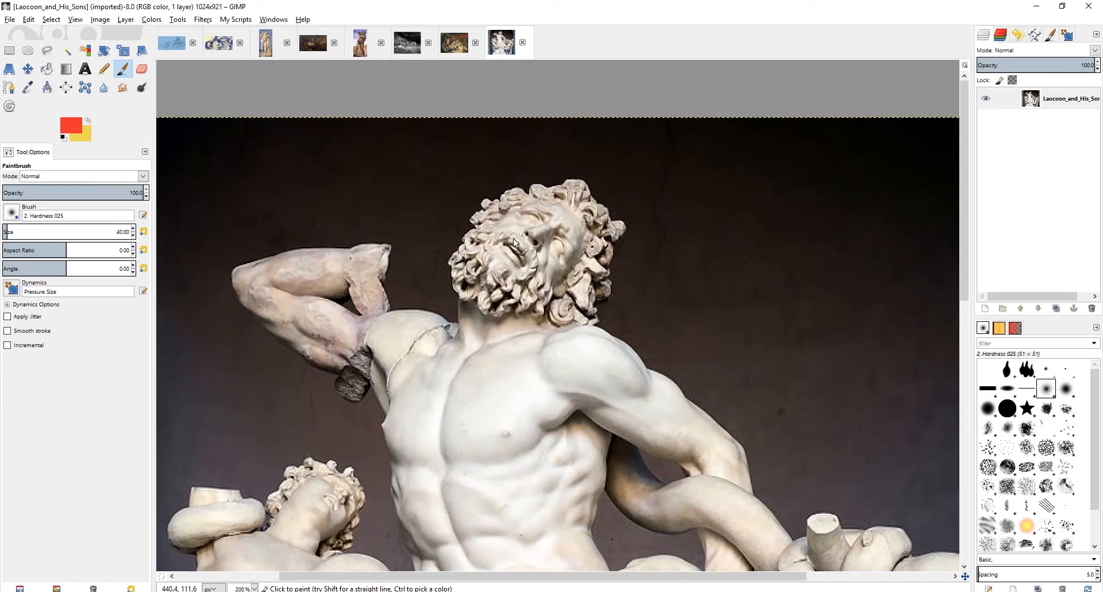
{"action": "scroll", "coordinate": [516, 232], "scroll_direction": "up", "scroll_amount": 2}
{"action": "scroll", "coordinate": [515, 232], "scroll_direction": "up", "scroll_amount": 1}
{"action": "scroll", "coordinate": [515, 232], "scroll_direction": "down", "scroll_amount": 2}
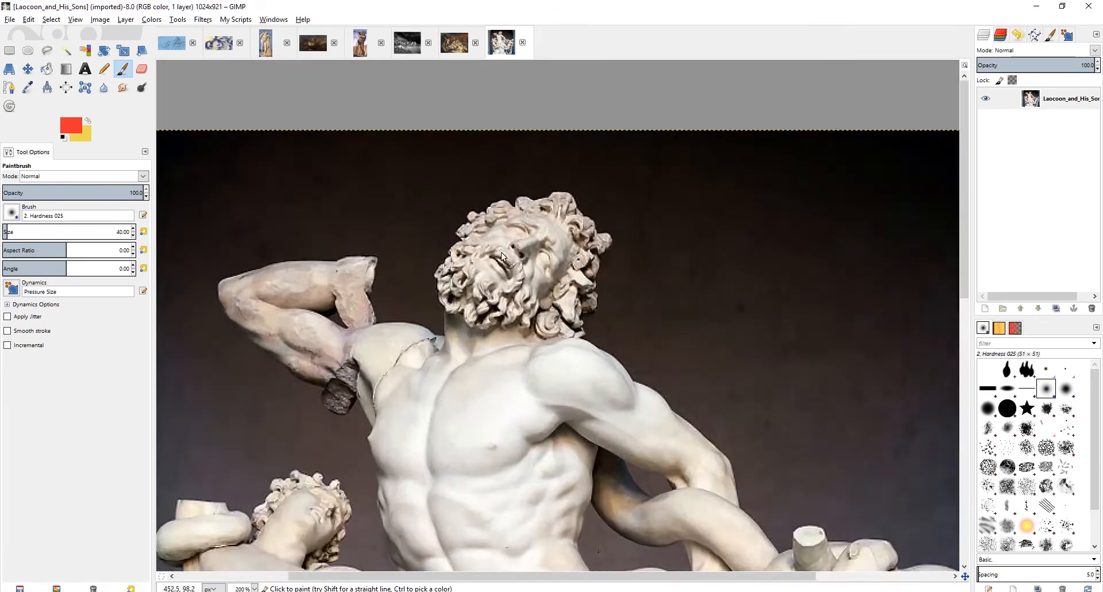
{"action": "scroll", "coordinate": [475, 290], "scroll_direction": "up", "scroll_amount": 4}
{"action": "scroll", "coordinate": [493, 299], "scroll_direction": "down", "scroll_amount": 3}
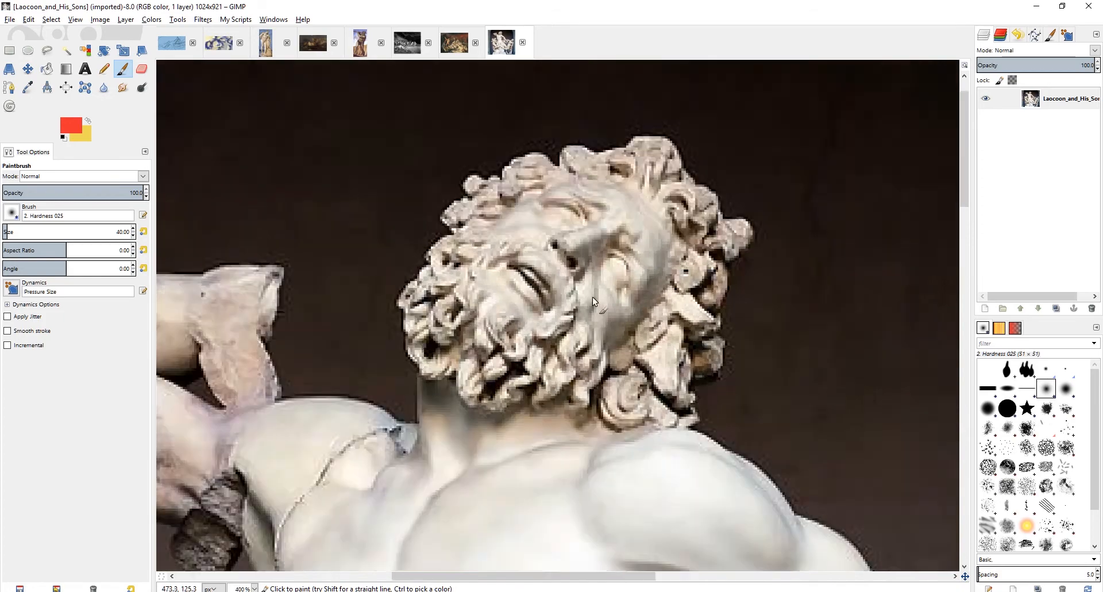
Mark the beard of the central Laocoon figure's head with a short red stroke, and undo it.
{"action": "scroll", "coordinate": [493, 310], "scroll_direction": "down", "scroll_amount": 1}
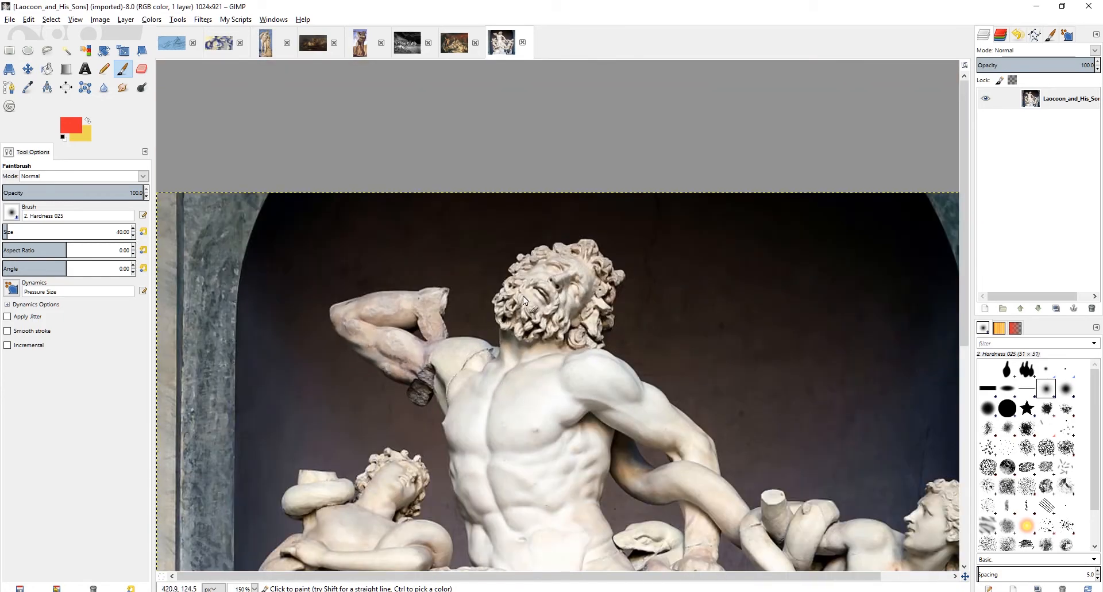
{"action": "scroll", "coordinate": [616, 218], "scroll_direction": "up", "scroll_amount": 3}
{"action": "scroll", "coordinate": [501, 322], "scroll_direction": "down", "scroll_amount": 2}
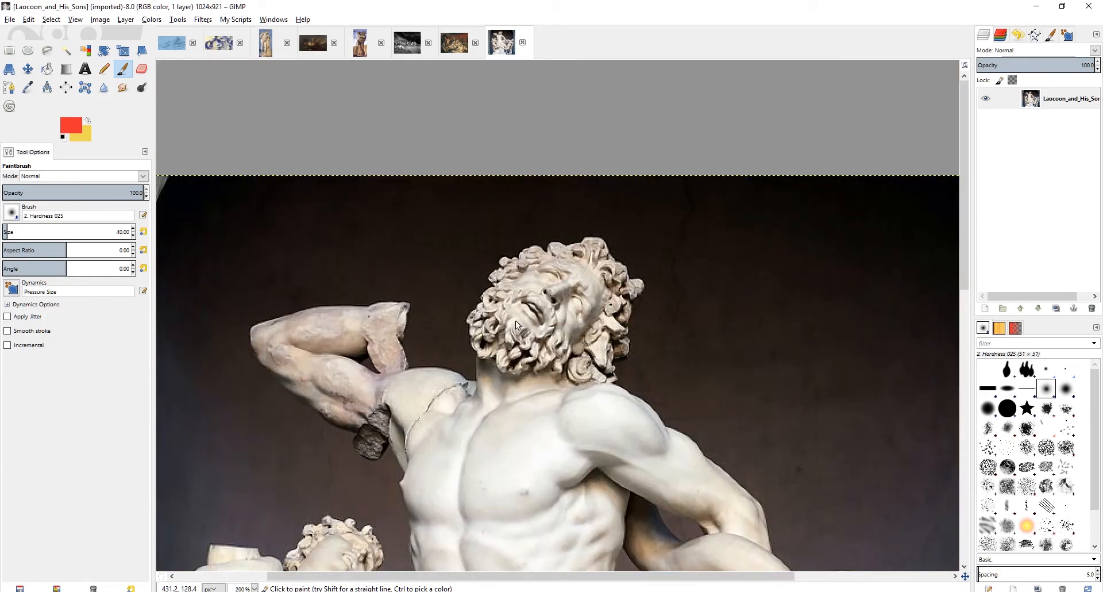
{"action": "scroll", "coordinate": [476, 348], "scroll_direction": "up", "scroll_amount": 2}
{"action": "scroll", "coordinate": [492, 336], "scroll_direction": "down", "scroll_amount": 1}
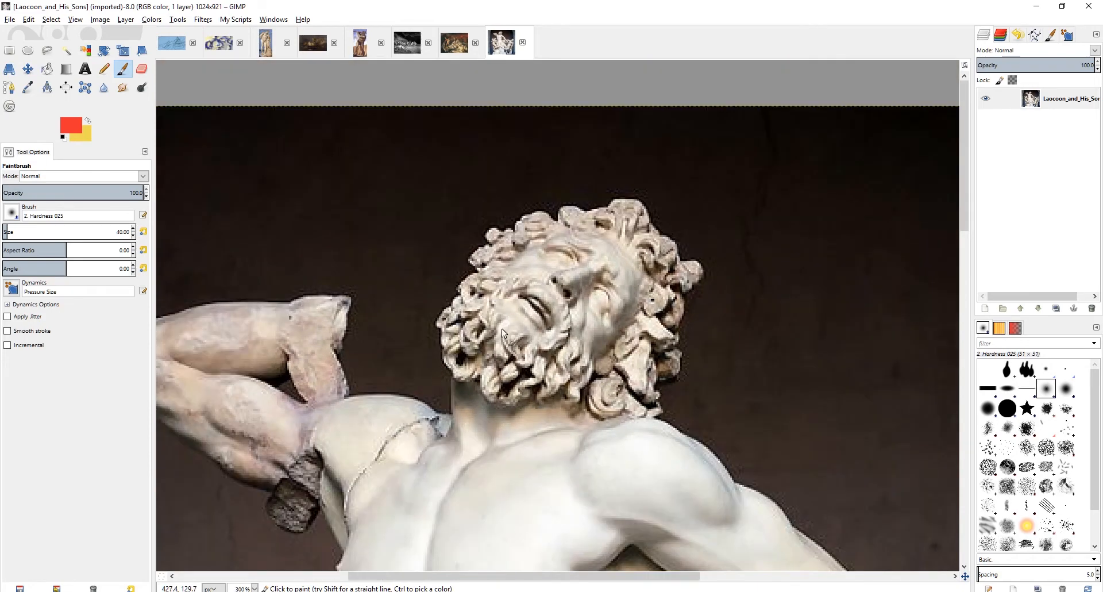
{"action": "left_click_drag", "start_coordinate": [498, 329], "coordinate": [484, 368]}
{"action": "key", "text": "ctrl+z"}
{"action": "key", "text": "ctrl+z"}
{"action": "key", "text": "ctrl+y"}
{"action": "key", "text": "ctrl+y"}
{"action": "key", "text": "ctrl+z"}
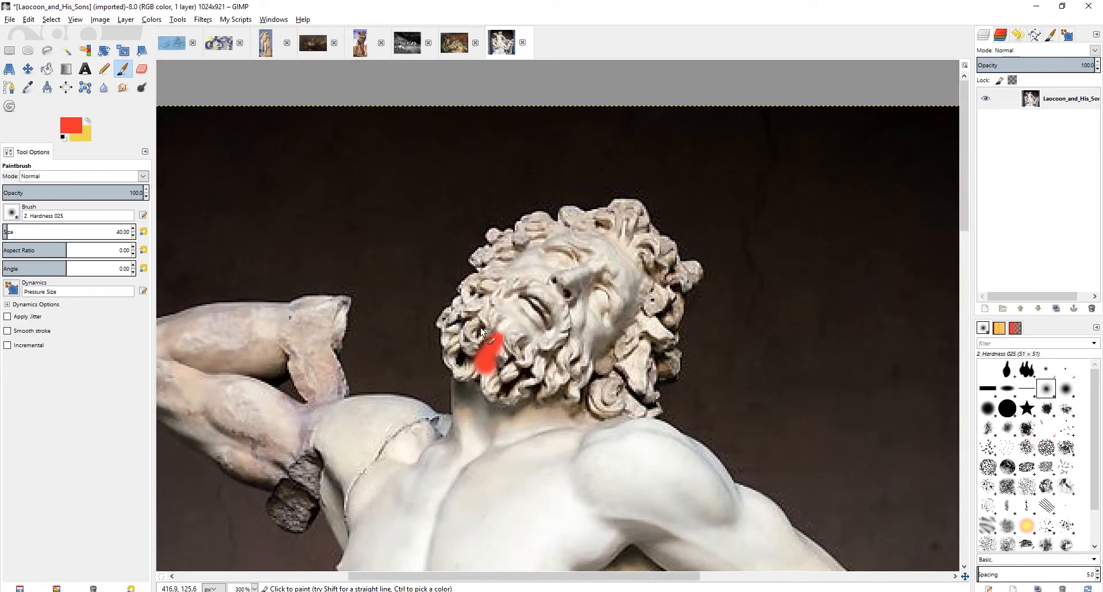
{"action": "key", "text": "ctrl+z"}
Mark the hair of the right-hand son in the Laocoon sculpture with two red strokes, and undo both.
{"action": "scroll", "coordinate": [470, 370], "scroll_direction": "down", "scroll_amount": 2}
{"action": "scroll", "coordinate": [481, 351], "scroll_direction": "down", "scroll_amount": 2}
{"action": "scroll", "coordinate": [461, 356], "scroll_direction": "down", "scroll_amount": 1}
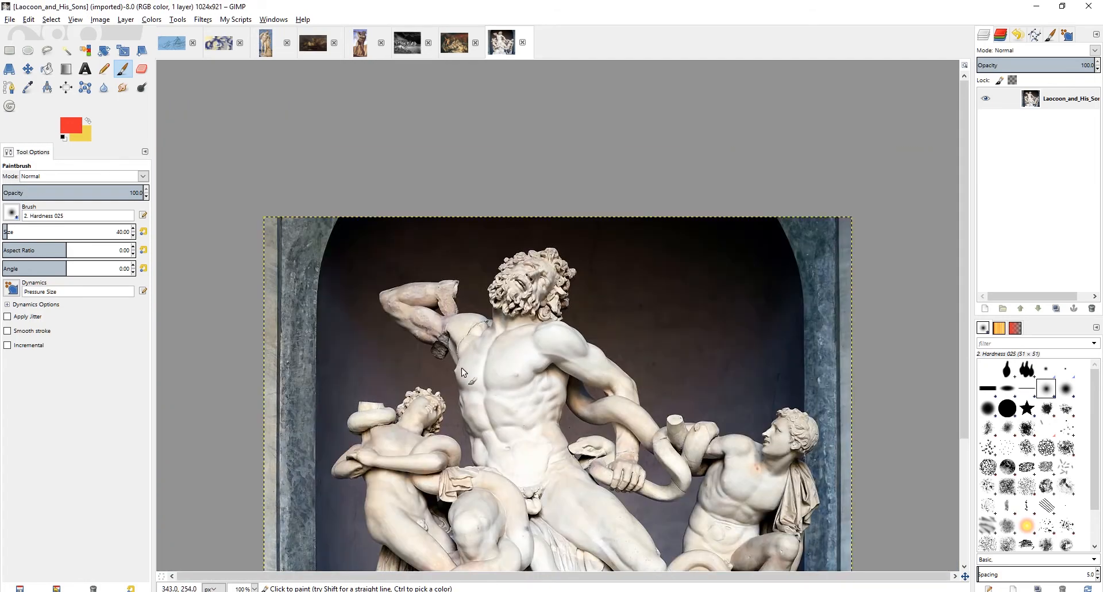
{"action": "left_click_drag", "start_coordinate": [474, 411], "coordinate": [485, 334]}
{"action": "left_click_drag", "start_coordinate": [643, 328], "coordinate": [608, 317]}
{"action": "scroll", "coordinate": [725, 323], "scroll_direction": "up", "scroll_amount": 1}
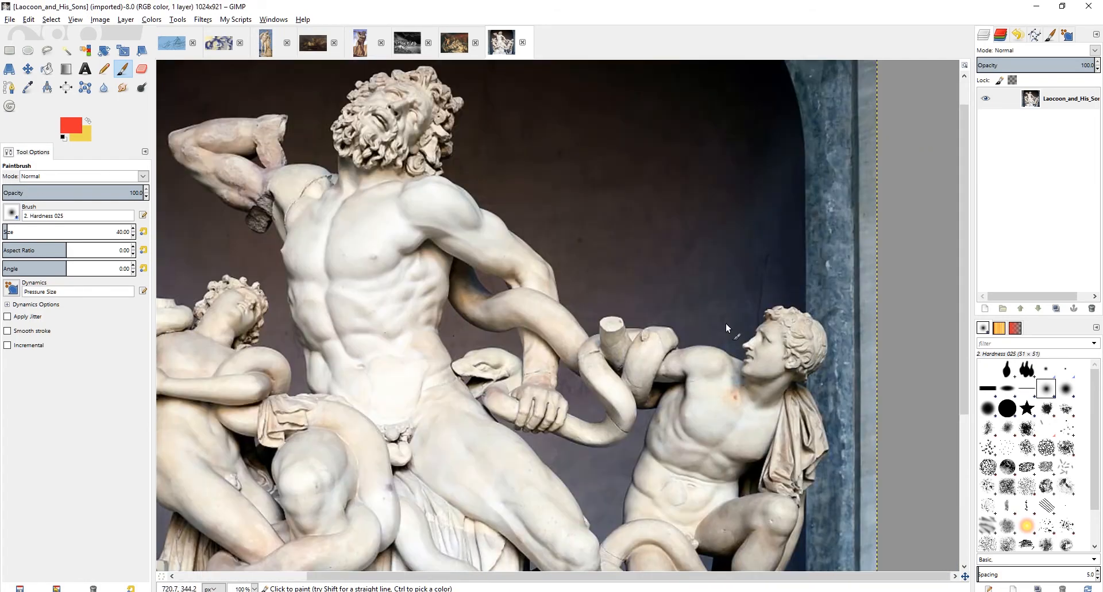
{"action": "scroll", "coordinate": [747, 327], "scroll_direction": "up", "scroll_amount": 2}
{"action": "left_click_drag", "start_coordinate": [897, 368], "coordinate": [874, 371]}
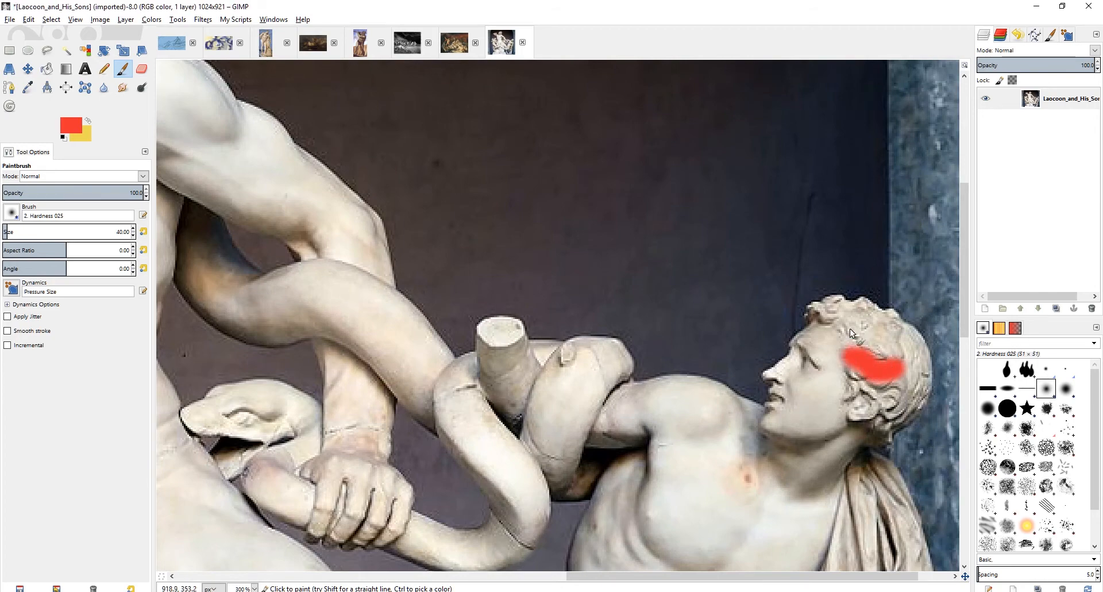
{"action": "mouse_move", "coordinate": [849, 329]}
{"action": "left_mouse_down"}
{"action": "mouse_move", "coordinate": [884, 325]}
{"action": "mouse_move", "coordinate": [898, 336]}
{"action": "left_mouse_up"}
{"action": "key", "text": "ctrl+z"}
{"action": "key", "text": "ctrl+z"}
Compare the Laocoon figures' heads, return to the Charon_01 sketch, and try a red stroke on the reaching man's head, undoing it.
{"action": "scroll", "coordinate": [770, 352], "scroll_direction": "down", "scroll_amount": 1}
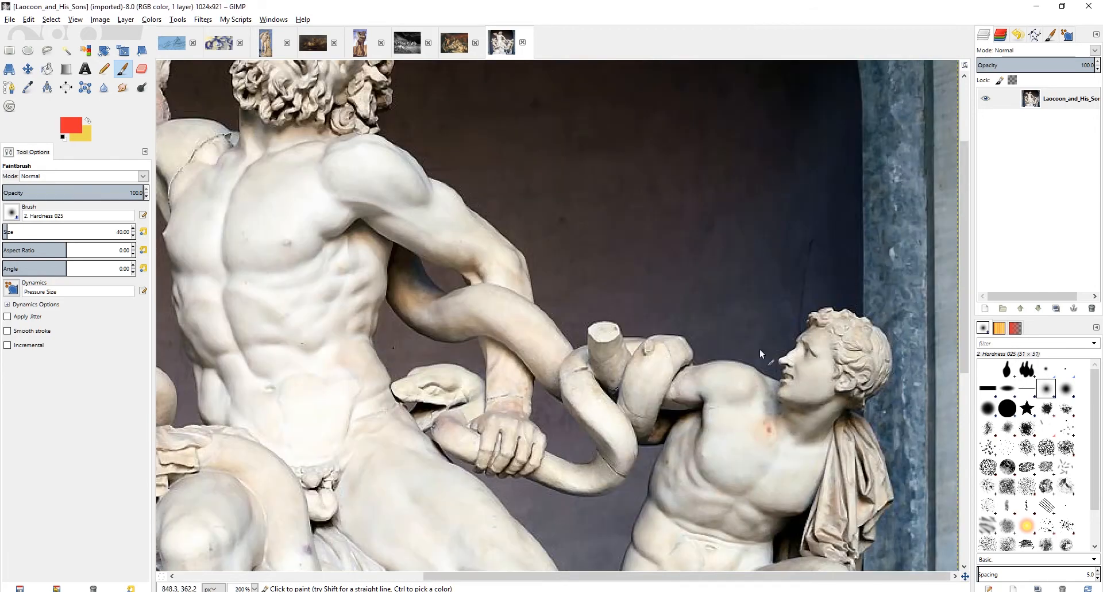
{"action": "scroll", "coordinate": [752, 339], "scroll_direction": "down", "scroll_amount": 1}
{"action": "scroll", "coordinate": [746, 326], "scroll_direction": "down", "scroll_amount": 1}
{"action": "scroll", "coordinate": [565, 308], "scroll_direction": "up", "scroll_amount": 3}
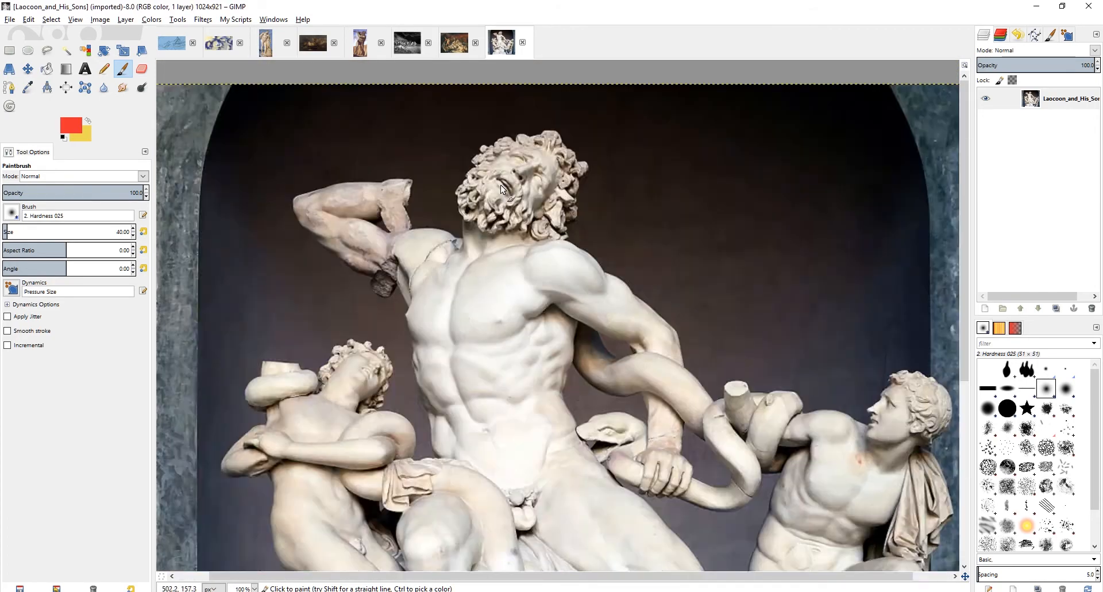
{"action": "scroll", "coordinate": [520, 294], "scroll_direction": "down", "scroll_amount": 3}
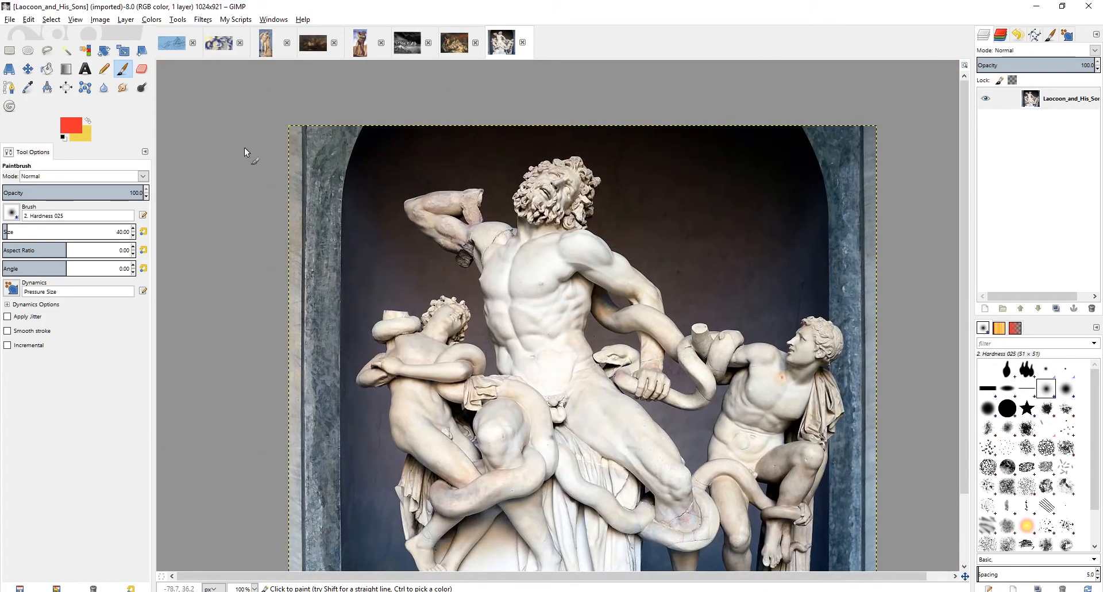
{"action": "left_click", "coordinate": [171, 49]}
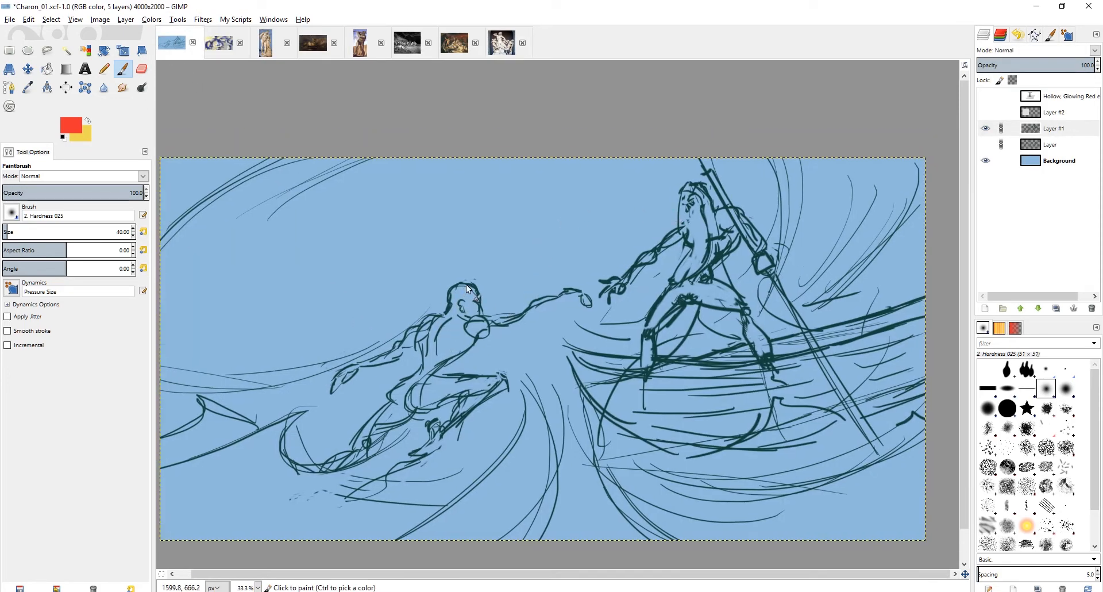
{"action": "left_click_drag", "start_coordinate": [466, 283], "coordinate": [442, 287]}
{"action": "key", "text": "ctrl+z"}
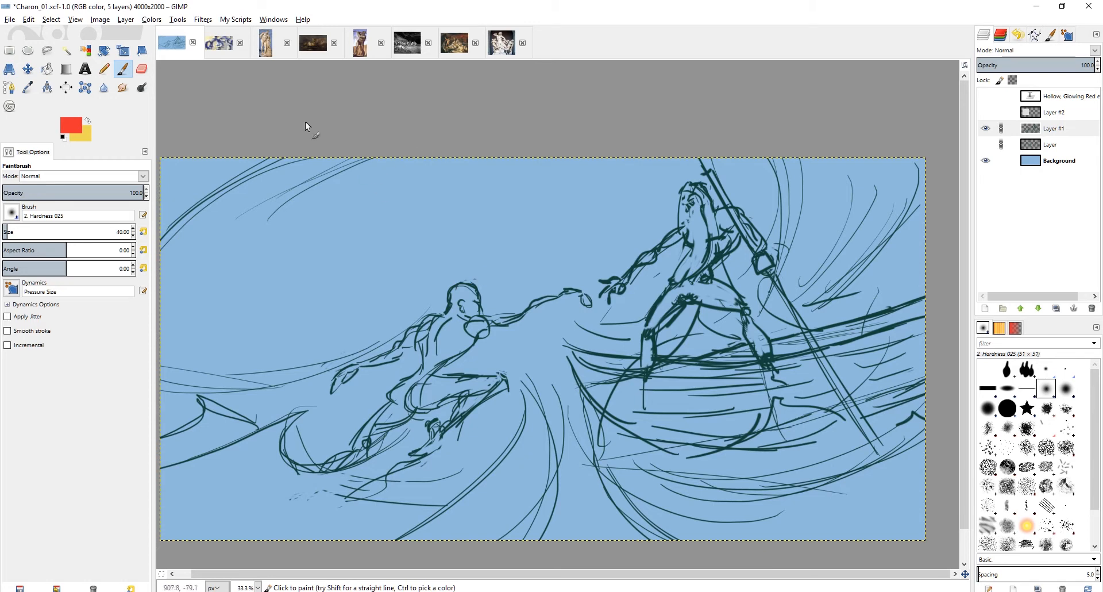
Open the Hercules_Farnese reference image and examine the statue's curly hair, beard, neck and upper torso.
{"action": "left_click", "coordinate": [264, 47]}
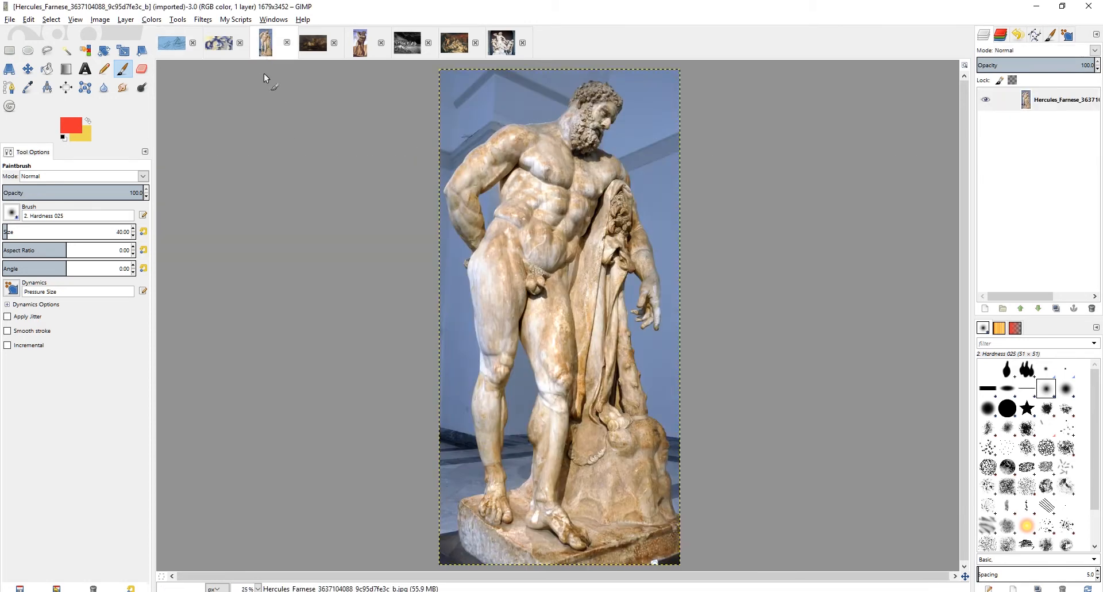
{"action": "scroll", "coordinate": [511, 211], "scroll_direction": "up", "scroll_amount": 4}
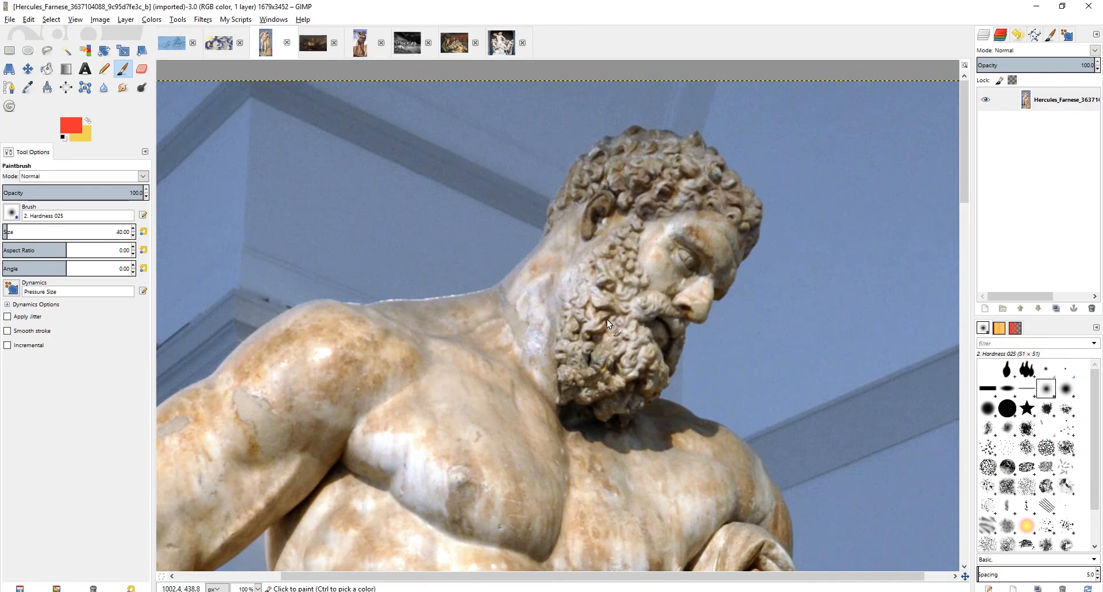
{"action": "scroll", "coordinate": [606, 318], "scroll_direction": "down", "scroll_amount": 1}
{"action": "scroll", "coordinate": [650, 263], "scroll_direction": "up", "scroll_amount": 1}
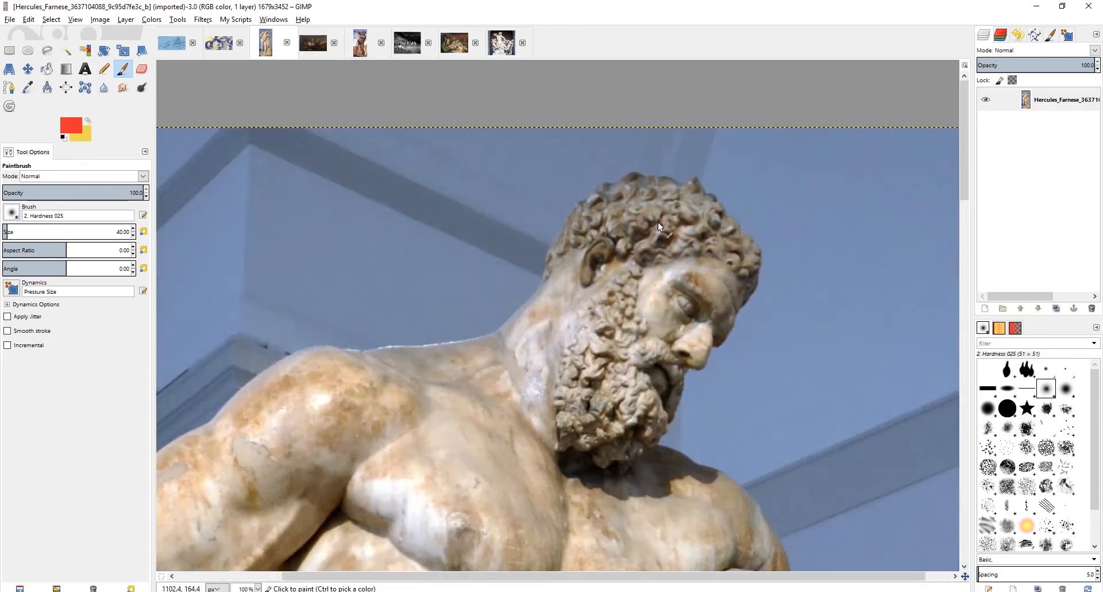
{"action": "scroll", "coordinate": [520, 319], "scroll_direction": "down", "scroll_amount": 1}
{"action": "scroll", "coordinate": [626, 310], "scroll_direction": "down", "scroll_amount": 1}
{"action": "scroll", "coordinate": [632, 293], "scroll_direction": "up", "scroll_amount": 3}
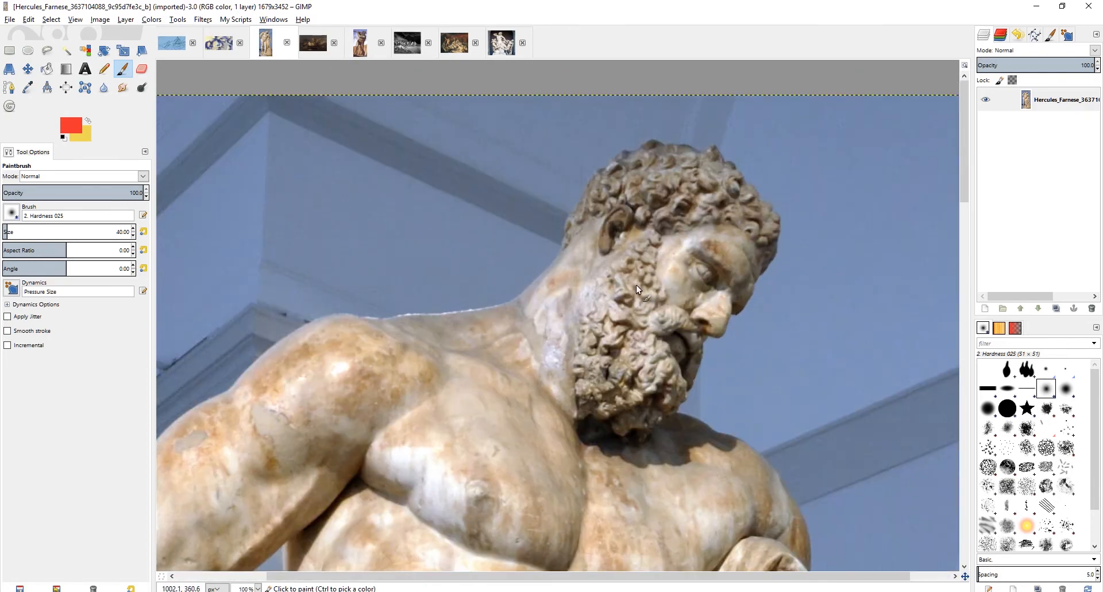
{"action": "scroll", "coordinate": [637, 301], "scroll_direction": "down", "scroll_amount": 1}
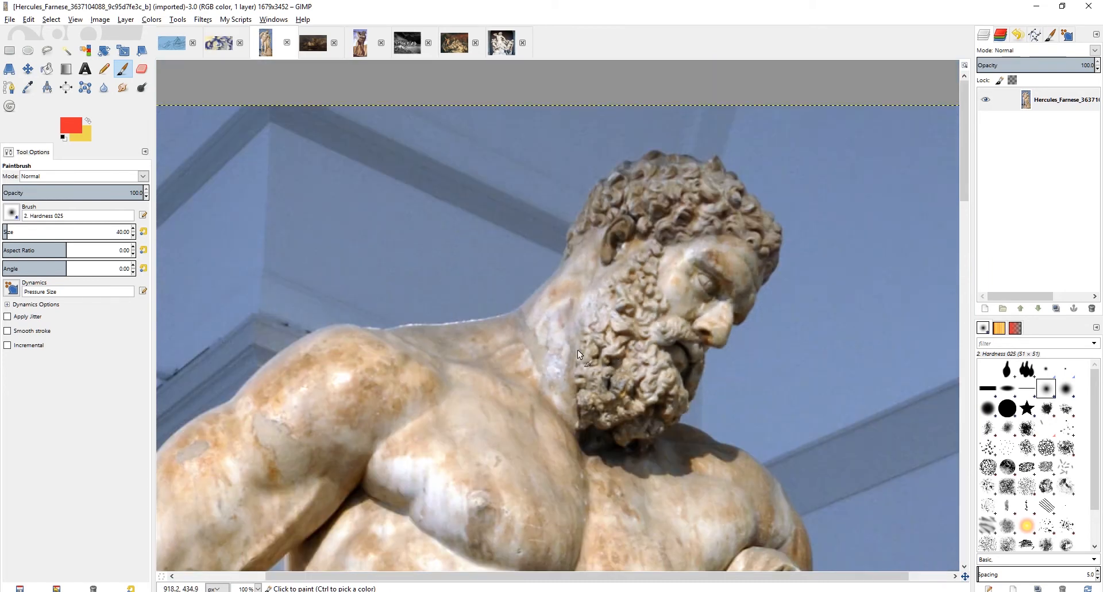
{"action": "scroll", "coordinate": [666, 278], "scroll_direction": "down", "scroll_amount": 1}
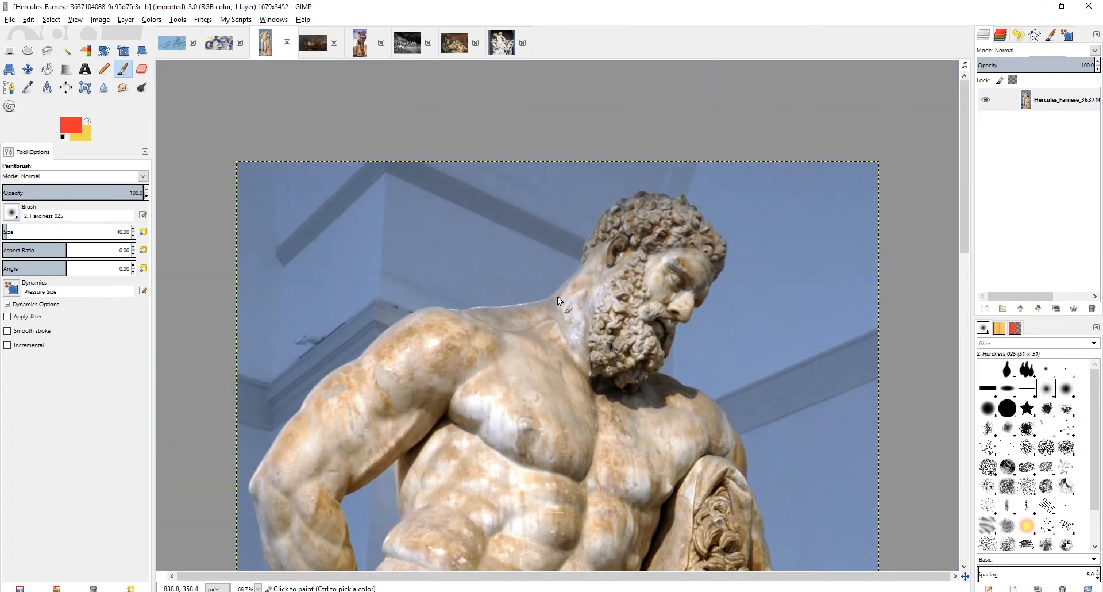
{"action": "scroll", "coordinate": [566, 292], "scroll_direction": "down", "scroll_amount": 1}
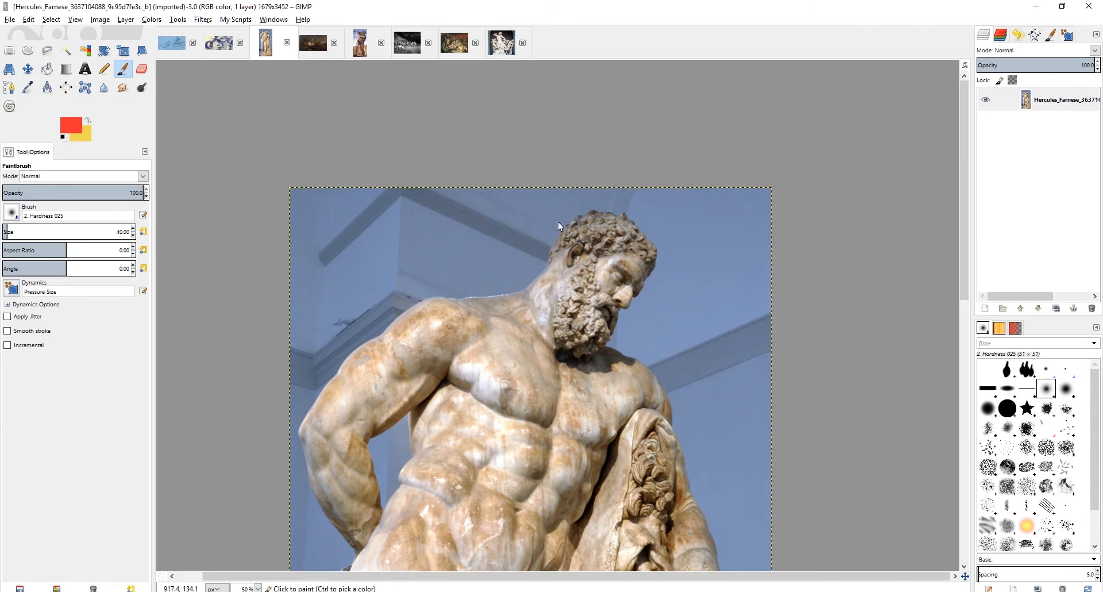
{"action": "scroll", "coordinate": [546, 319], "scroll_direction": "down", "scroll_amount": 1}
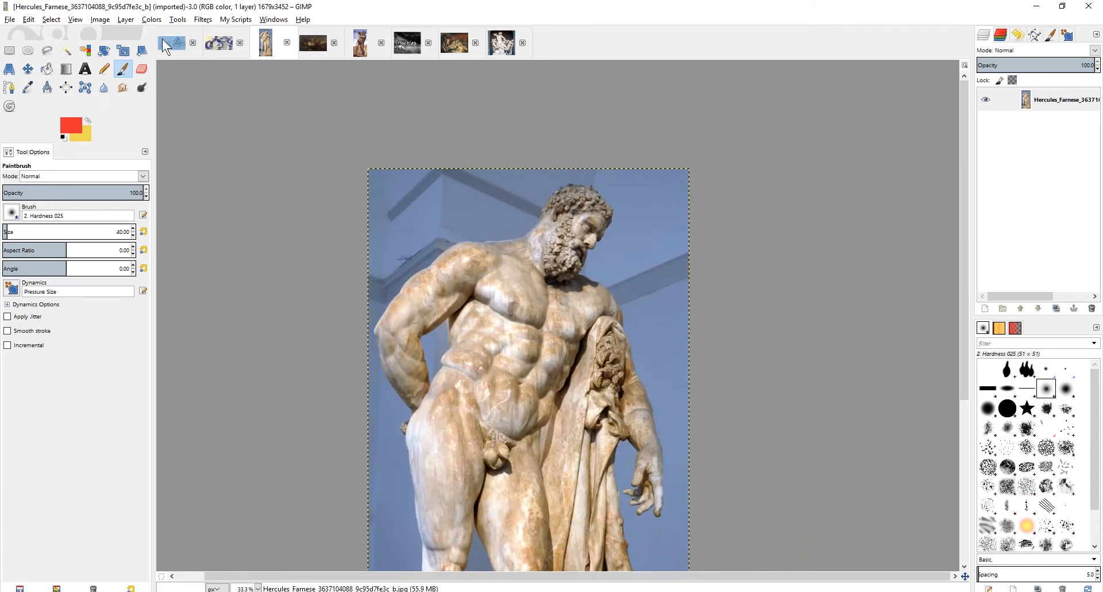
Circle the heads of both figures in the Charon_01 sketch in red, and undo both circles.
{"action": "left_click", "coordinate": [164, 42]}
{"action": "mouse_move", "coordinate": [522, 251]}
{"action": "left_mouse_down"}
{"action": "mouse_move", "coordinate": [439, 259]}
{"action": "mouse_move", "coordinate": [488, 234]}
{"action": "left_mouse_up"}
{"action": "left_click_drag", "start_coordinate": [723, 174], "coordinate": [674, 170]}
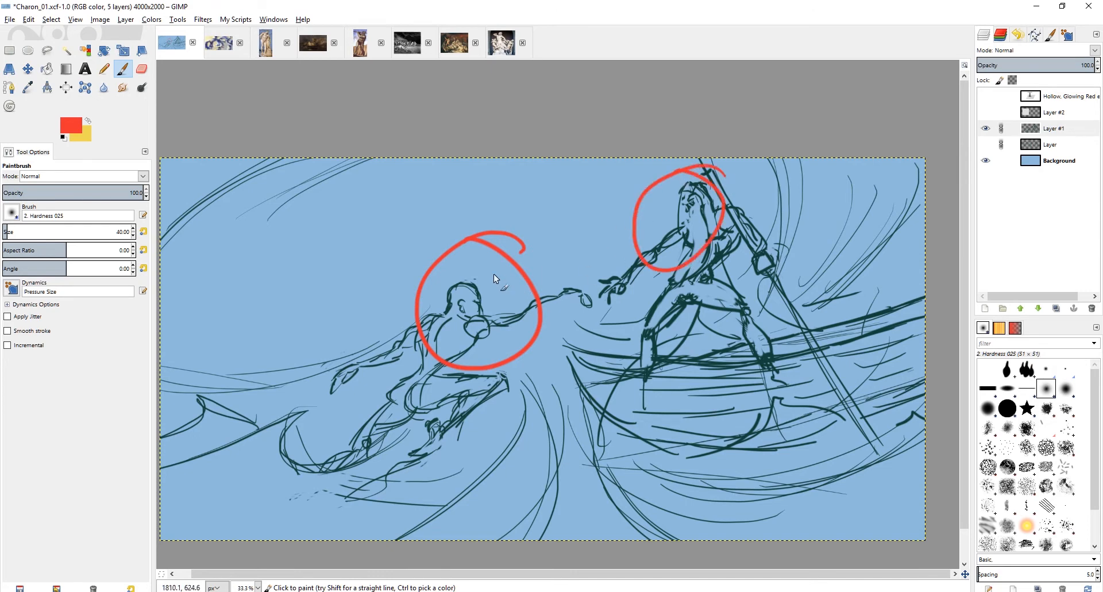
{"action": "key", "text": "ctrl+z"}
{"action": "key", "text": "ctrl+z"}
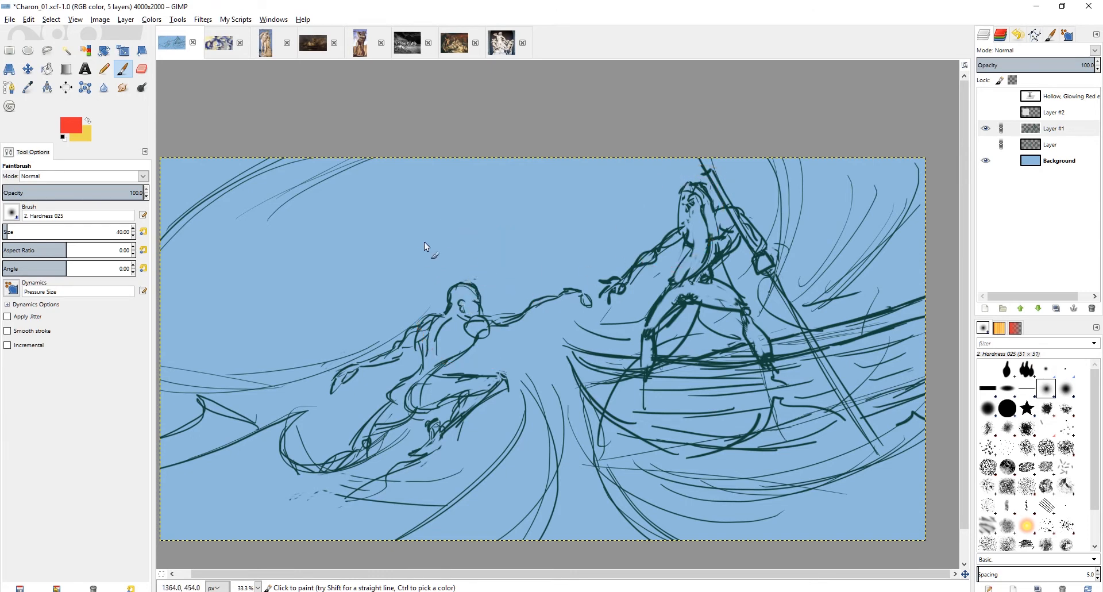
{"action": "scroll", "coordinate": [430, 253], "scroll_direction": "down", "scroll_amount": 1}
{"action": "scroll", "coordinate": [472, 251], "scroll_direction": "up", "scroll_amount": 1}
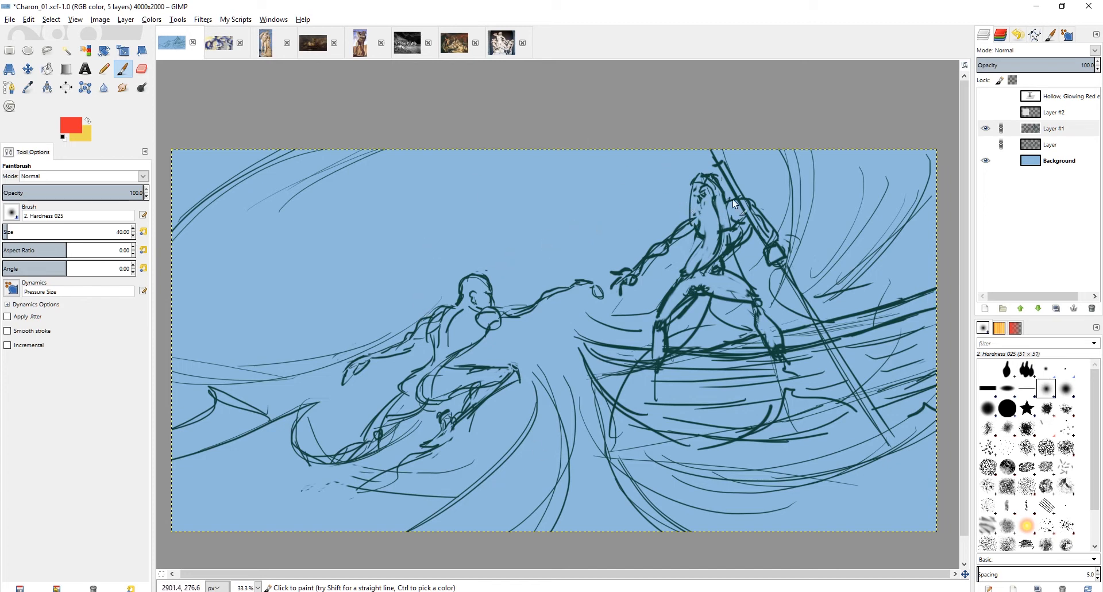
Review the Twister_05_2000 painting, the la-barca-de-caronte painting, the CarontediMichelagelo figure and the Gustave Doré Charon engraving.
{"action": "left_click", "coordinate": [219, 43]}
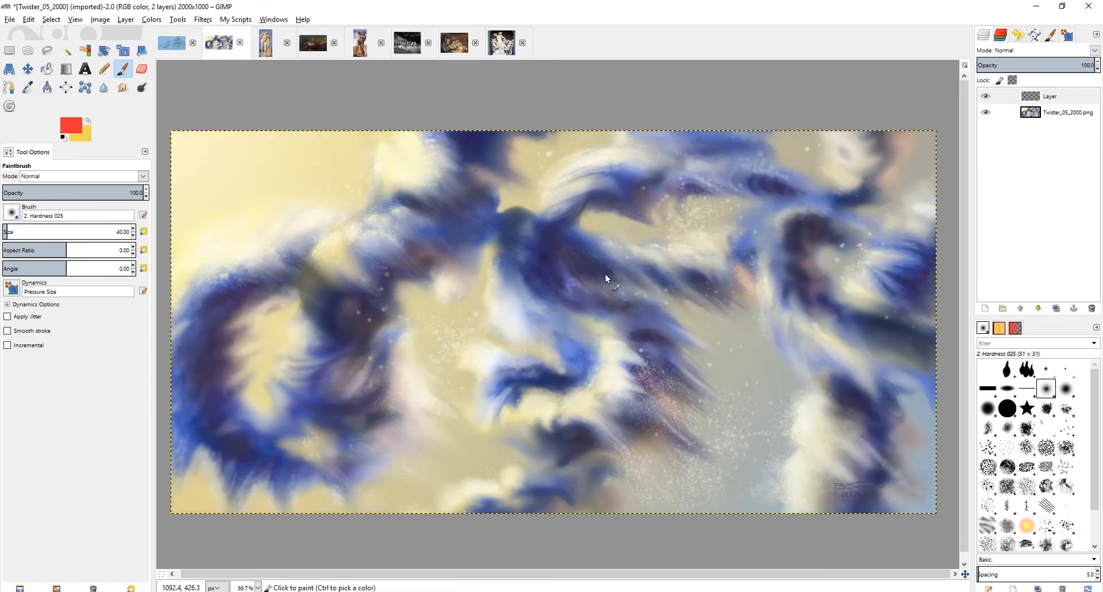
{"action": "scroll", "coordinate": [516, 243], "scroll_direction": "up", "scroll_amount": 2}
{"action": "scroll", "coordinate": [481, 254], "scroll_direction": "down", "scroll_amount": 3}
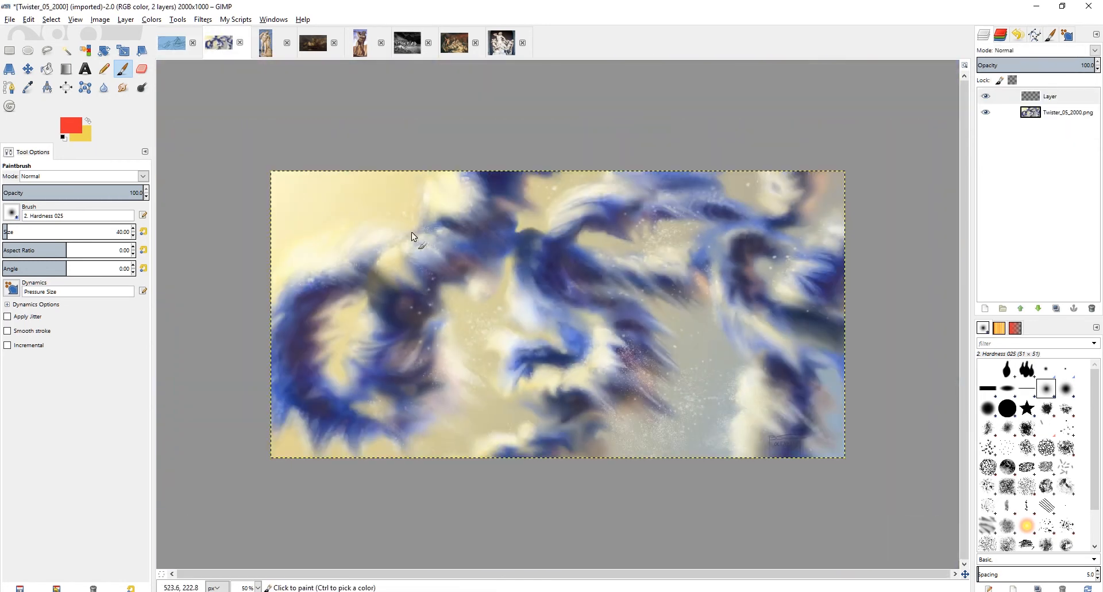
{"action": "scroll", "coordinate": [326, 146], "scroll_direction": "up", "scroll_amount": 1}
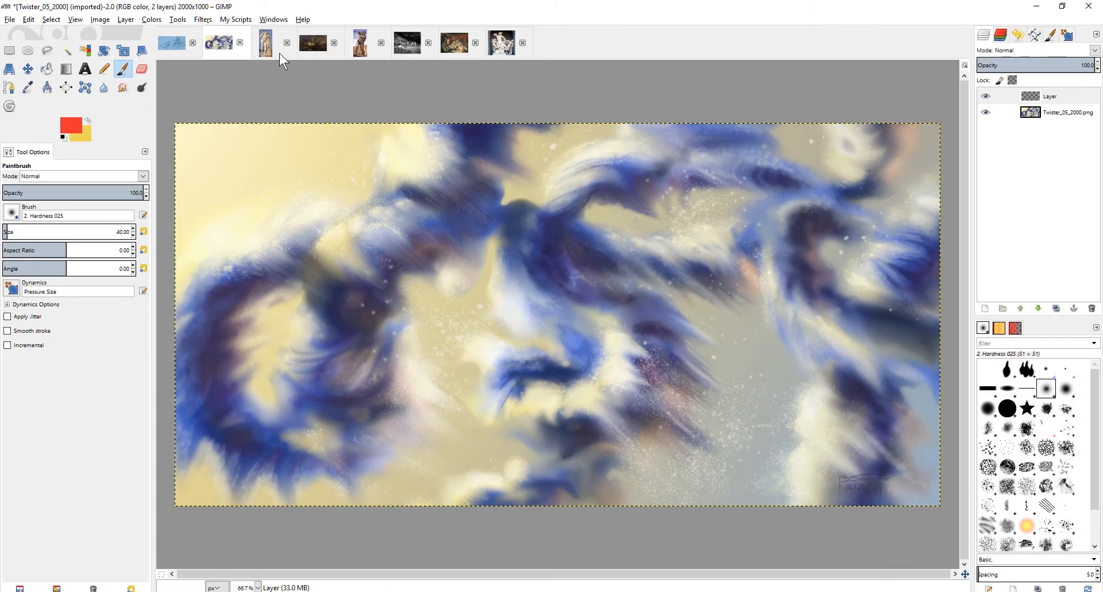
{"action": "left_click", "coordinate": [314, 41]}
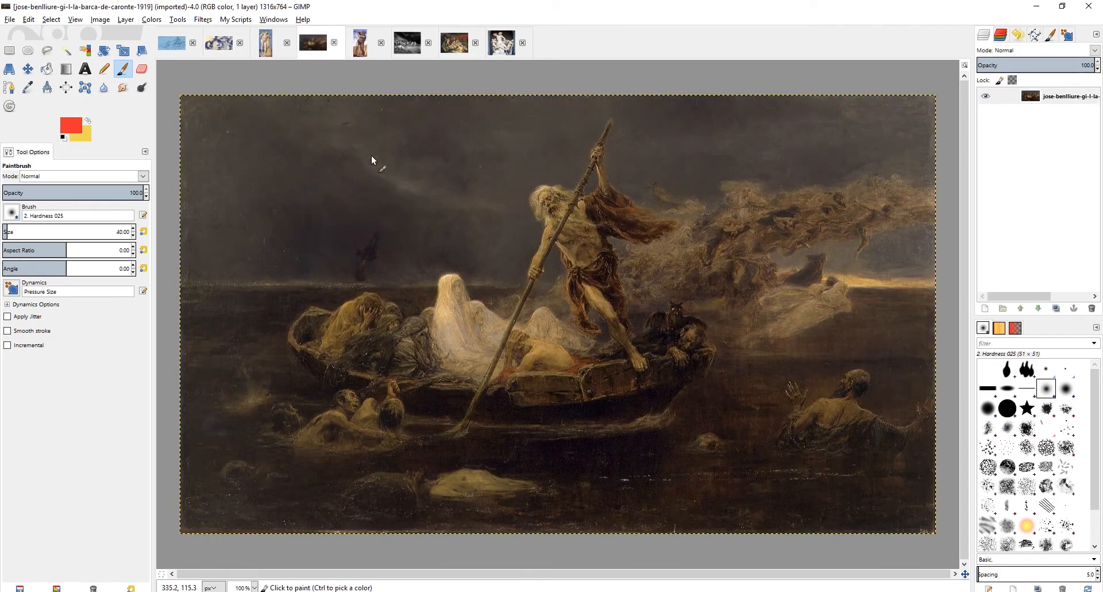
{"action": "left_click", "coordinate": [361, 45]}
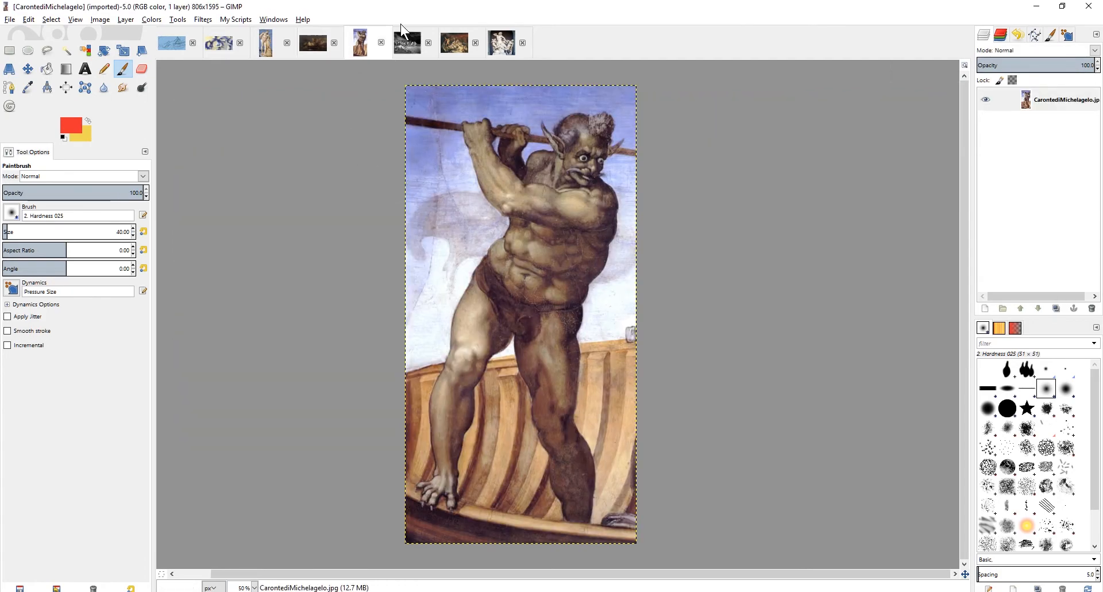
{"action": "left_click", "coordinate": [405, 43]}
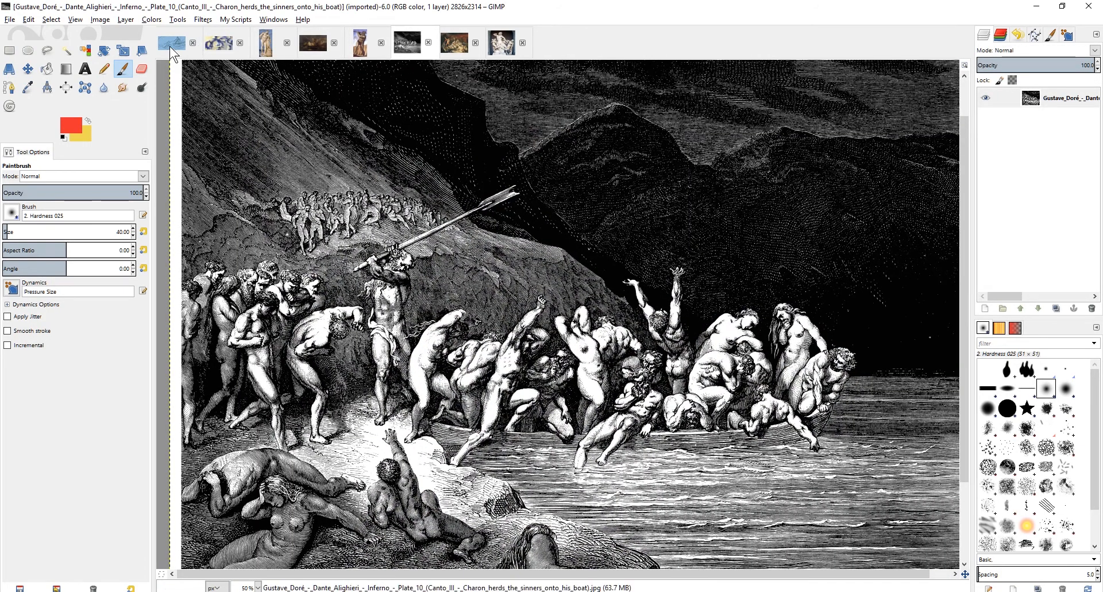
In the Charon_01 sketch, trace red strokes along both sides of the reaching man's trailing arm and down his back to the hip.
{"action": "left_click", "coordinate": [170, 47]}
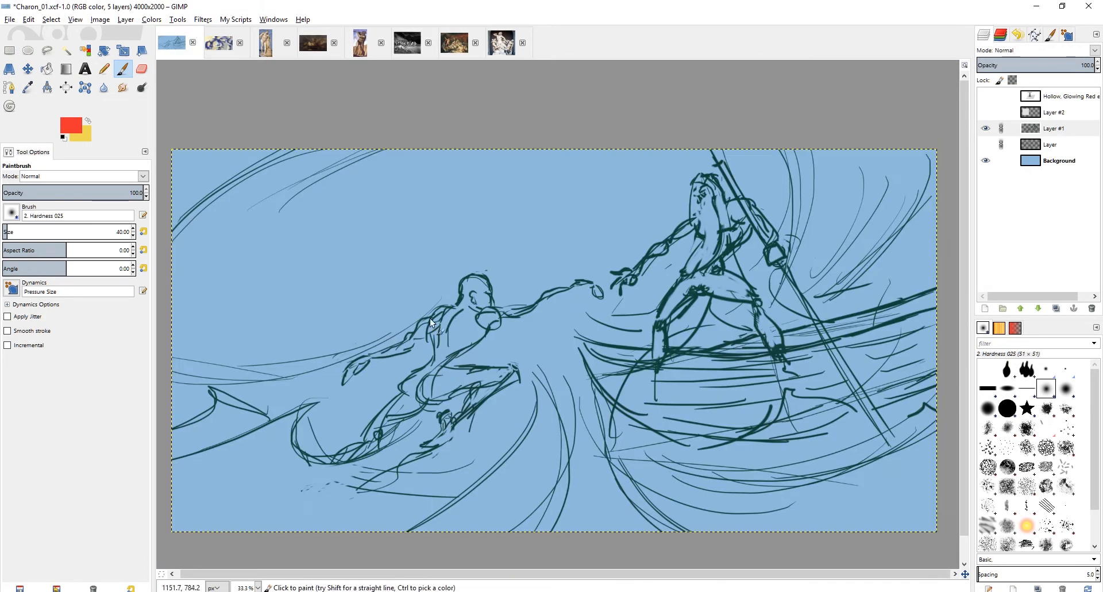
{"action": "left_click_drag", "start_coordinate": [430, 318], "coordinate": [396, 296]}
{"action": "scroll", "coordinate": [469, 272], "scroll_direction": "up", "scroll_amount": 1}
{"action": "left_click_drag", "start_coordinate": [418, 353], "coordinate": [436, 315]}
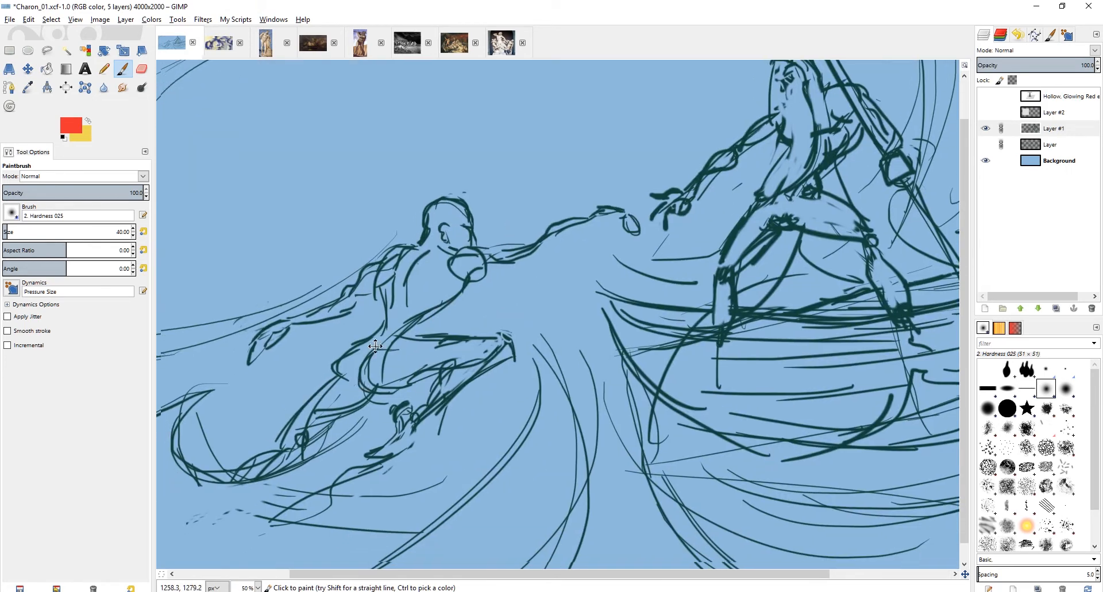
{"action": "left_click_drag", "start_coordinate": [367, 351], "coordinate": [436, 270]}
{"action": "scroll", "coordinate": [445, 178], "scroll_direction": "up", "scroll_amount": 2}
{"action": "mouse_move", "coordinate": [475, 160]}
{"action": "left_mouse_down"}
{"action": "mouse_move", "coordinate": [442, 180]}
{"action": "mouse_move", "coordinate": [436, 208]}
{"action": "left_mouse_up"}
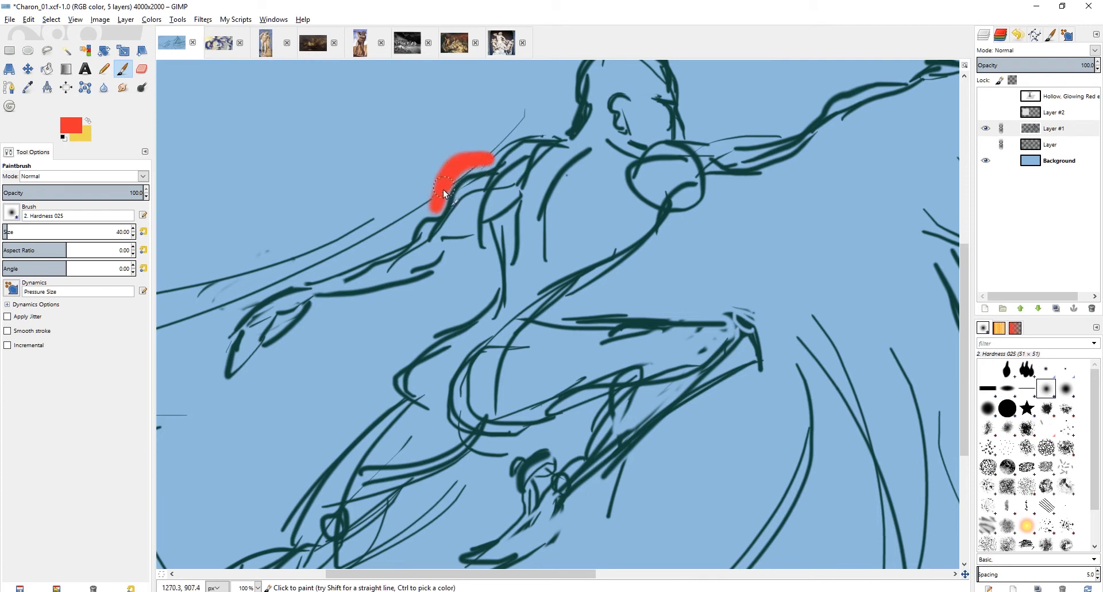
{"action": "left_click_drag", "start_coordinate": [405, 230], "coordinate": [343, 261]}
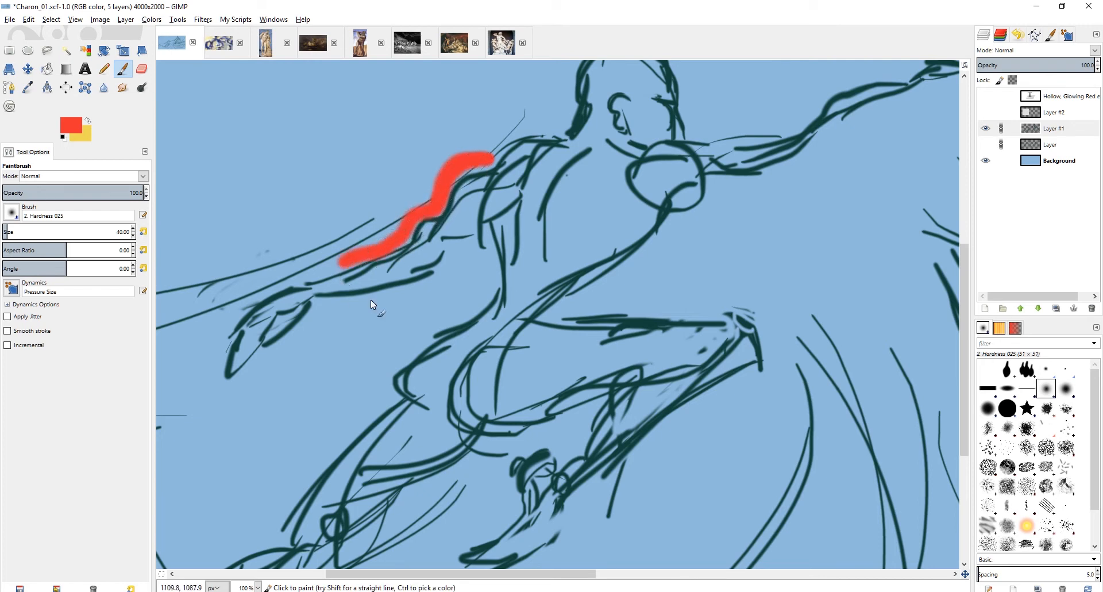
{"action": "left_click_drag", "start_coordinate": [472, 251], "coordinate": [479, 287]}
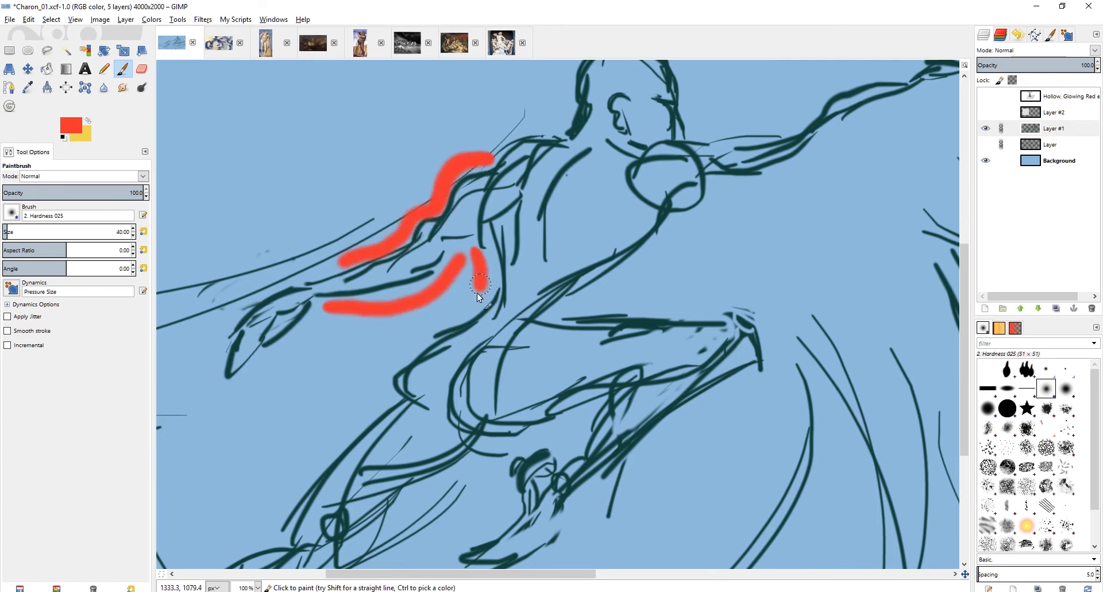
{"action": "scroll", "coordinate": [433, 215], "scroll_direction": "down", "scroll_amount": 3}
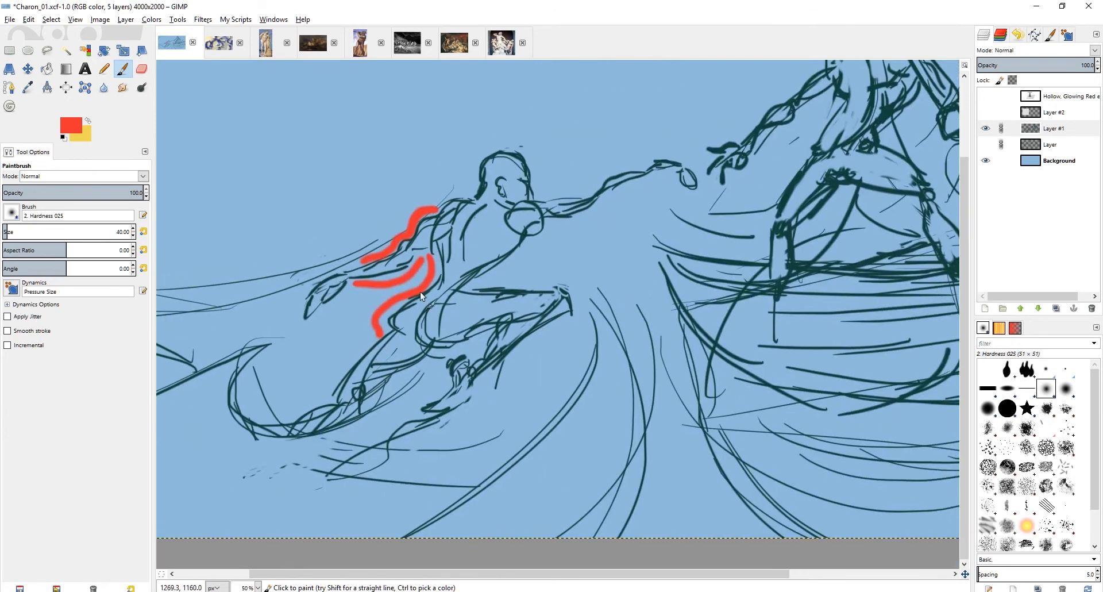
Undo the red strokes along the reaching man's trailing arm and back in the Charon_01 sketch.
{"action": "scroll", "coordinate": [444, 254], "scroll_direction": "down", "scroll_amount": 2}
{"action": "key", "text": "ctrl+z"}
{"action": "key", "text": "ctrl+z"}
{"action": "key", "text": "ctrl+z"}
{"action": "key", "text": "ctrl+z"}
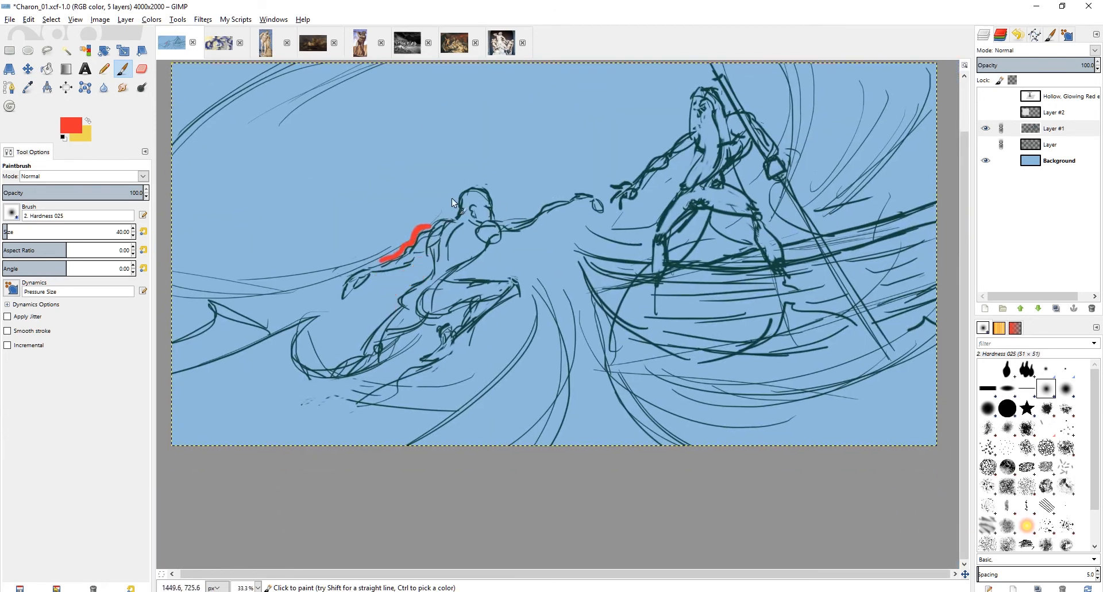
{"action": "key", "text": "ctrl+z"}
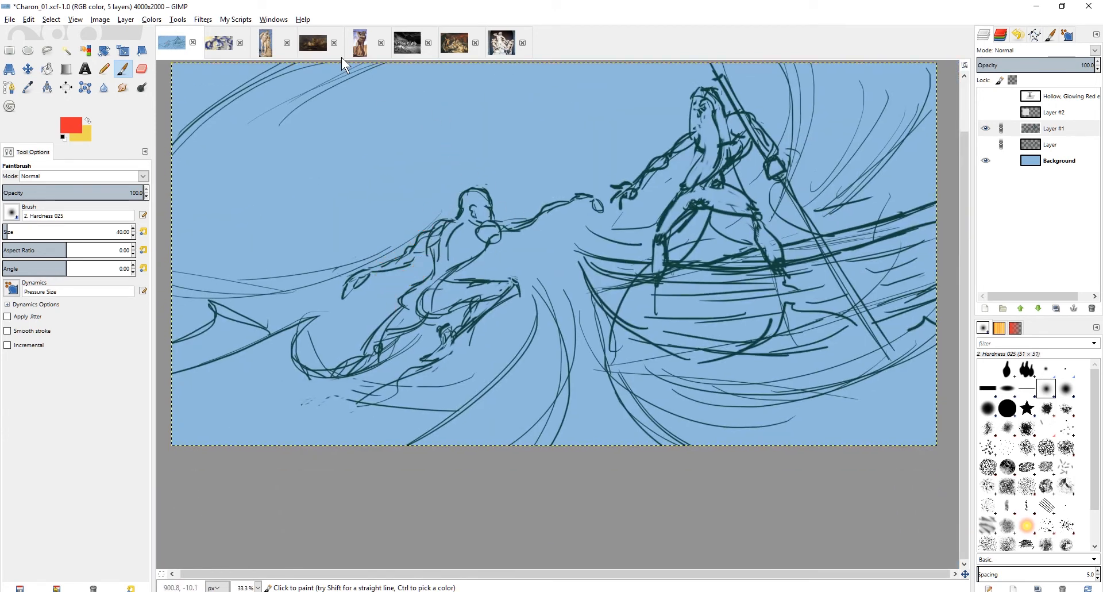
In the CarontediMichelagelo painting, trace red strokes along the figure's waist and both contours of the bent leg's thigh and calf.
{"action": "left_click", "coordinate": [360, 44]}
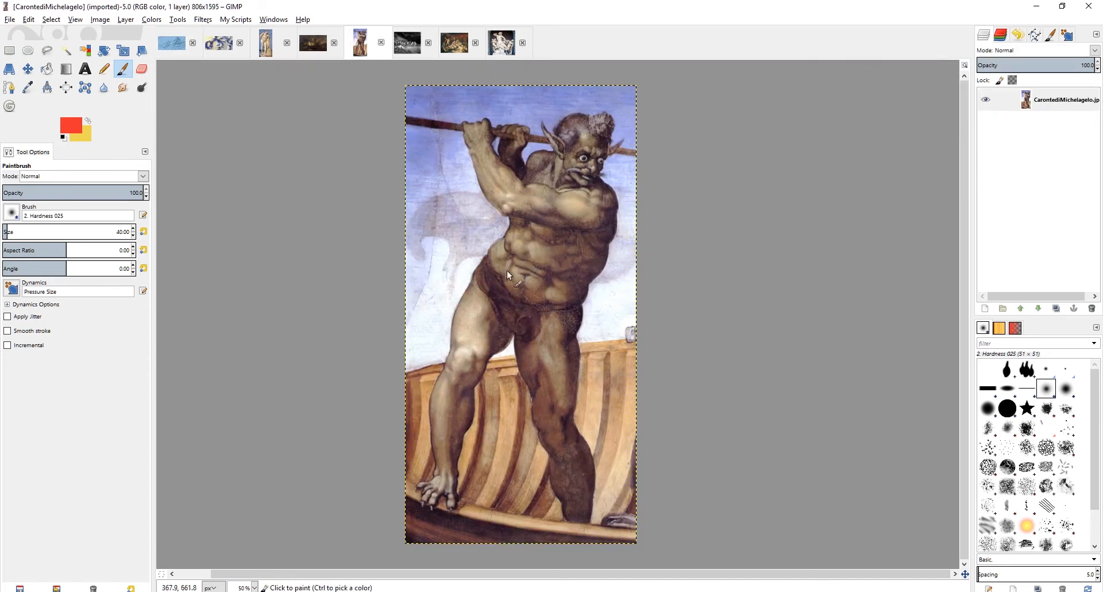
{"action": "scroll", "coordinate": [507, 274], "scroll_direction": "up", "scroll_amount": 1}
{"action": "mouse_move", "coordinate": [492, 212]}
{"action": "left_mouse_down"}
{"action": "mouse_move", "coordinate": [487, 251]}
{"action": "mouse_move", "coordinate": [516, 259]}
{"action": "left_mouse_up"}
{"action": "mouse_move", "coordinate": [449, 287]}
{"action": "left_mouse_down"}
{"action": "mouse_move", "coordinate": [422, 326]}
{"action": "mouse_move", "coordinate": [422, 379]}
{"action": "left_mouse_up"}
{"action": "mouse_move", "coordinate": [479, 348]}
{"action": "left_mouse_down"}
{"action": "mouse_move", "coordinate": [491, 376]}
{"action": "mouse_move", "coordinate": [472, 408]}
{"action": "left_mouse_up"}
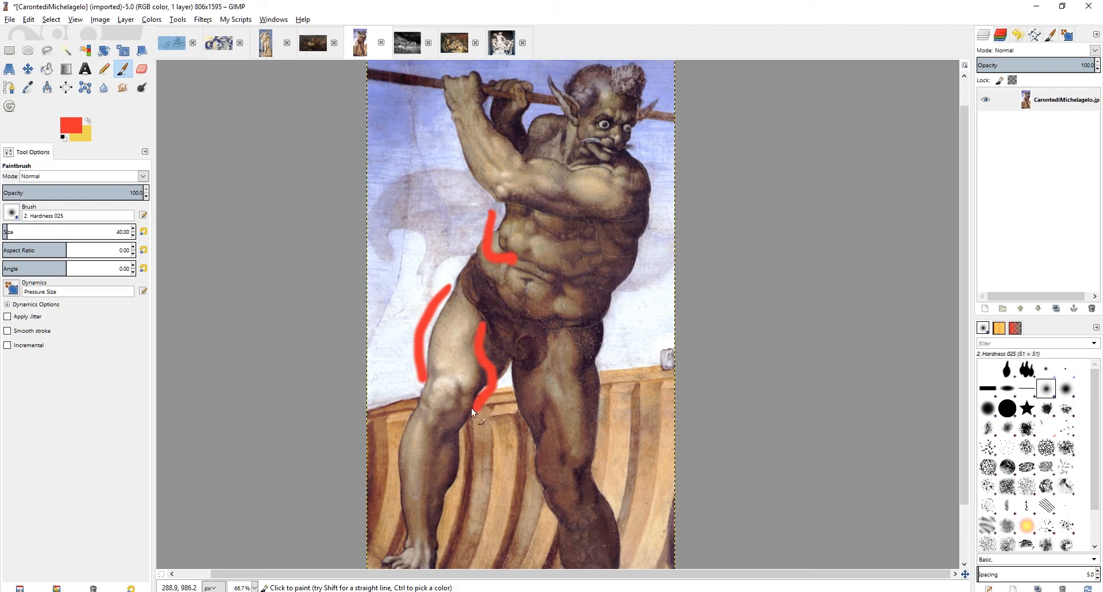
{"action": "left_click_drag", "start_coordinate": [467, 457], "coordinate": [446, 498]}
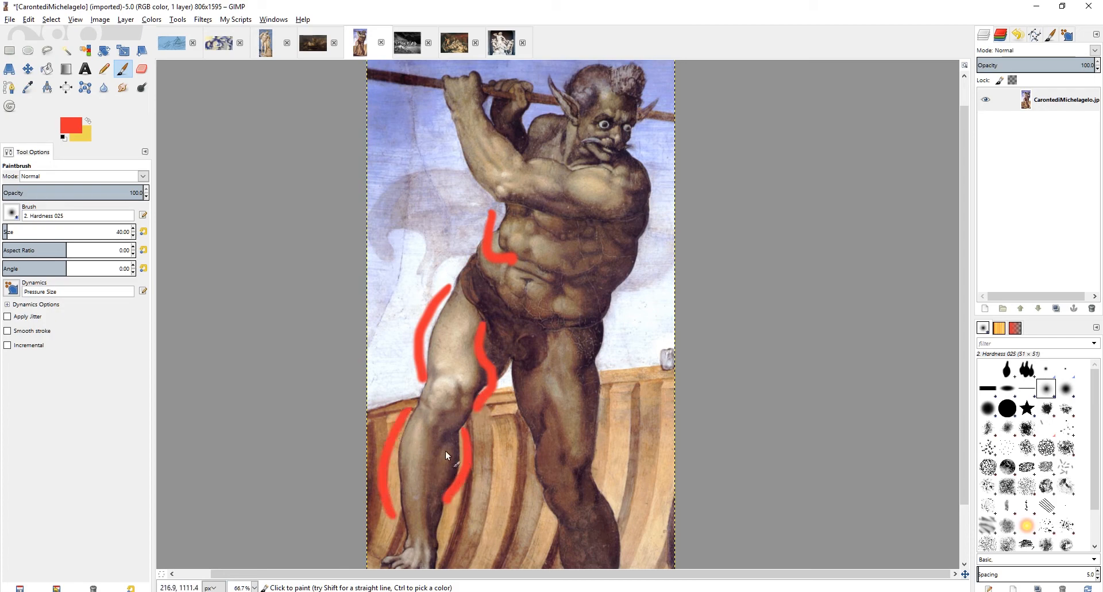
{"action": "left_click_drag", "start_coordinate": [491, 288], "coordinate": [448, 355]}
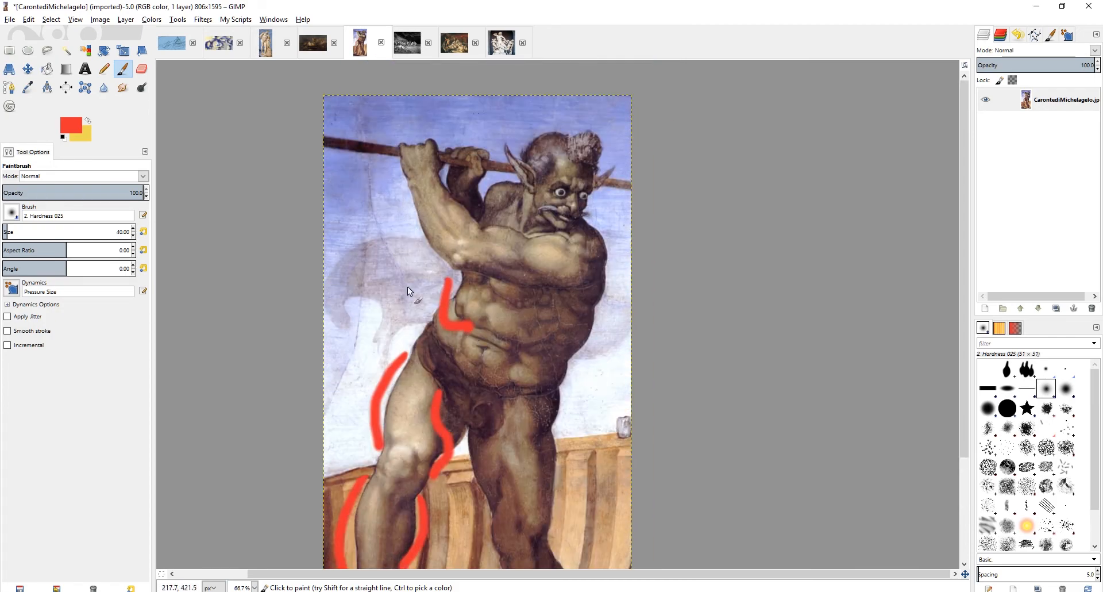
Undo all red strokes along the waist, thigh and calf in the CarontediMichelagelo painting.
{"action": "scroll", "coordinate": [408, 286], "scroll_direction": "down", "scroll_amount": 3}
{"action": "key", "text": "ctrl+z"}
{"action": "key", "text": "ctrl+z"}
{"action": "key", "text": "ctrl+z"}
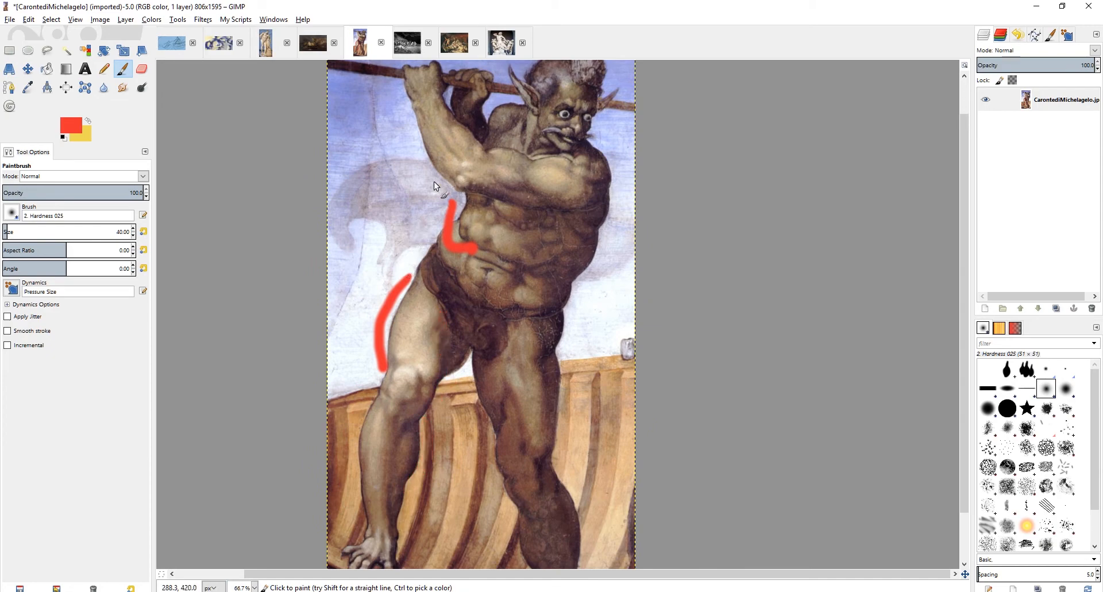
{"action": "key", "text": "ctrl+z"}
{"action": "key", "text": "ctrl+z"}
Mark the painted figure's shoulder and raised forearm with short red strokes, and undo both strokes.
{"action": "left_click_drag", "start_coordinate": [376, 274], "coordinate": [364, 319]}
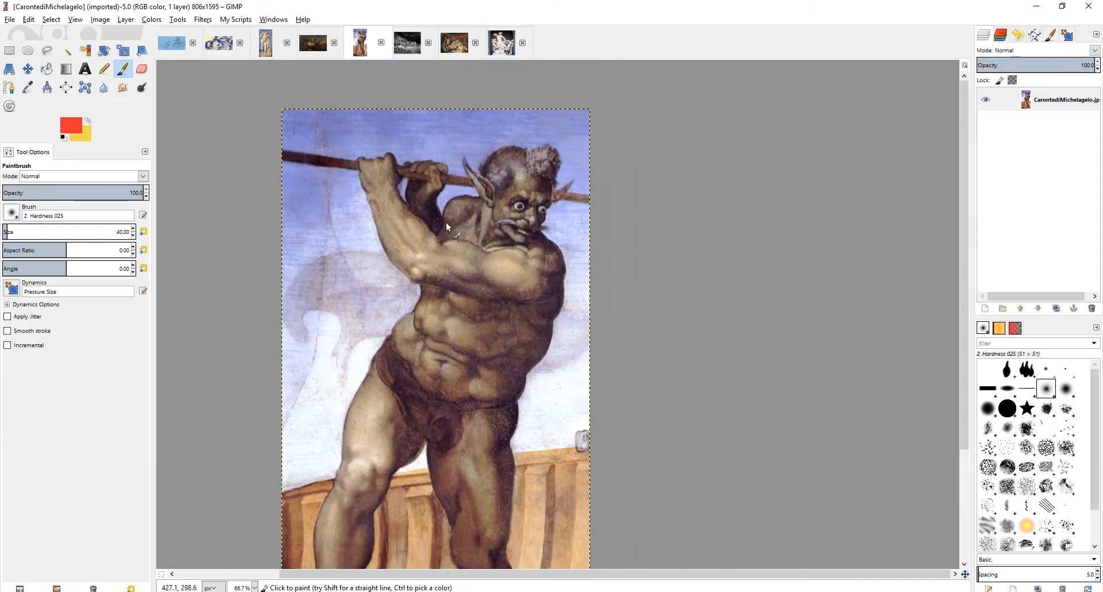
{"action": "left_click_drag", "start_coordinate": [490, 250], "coordinate": [491, 251]}
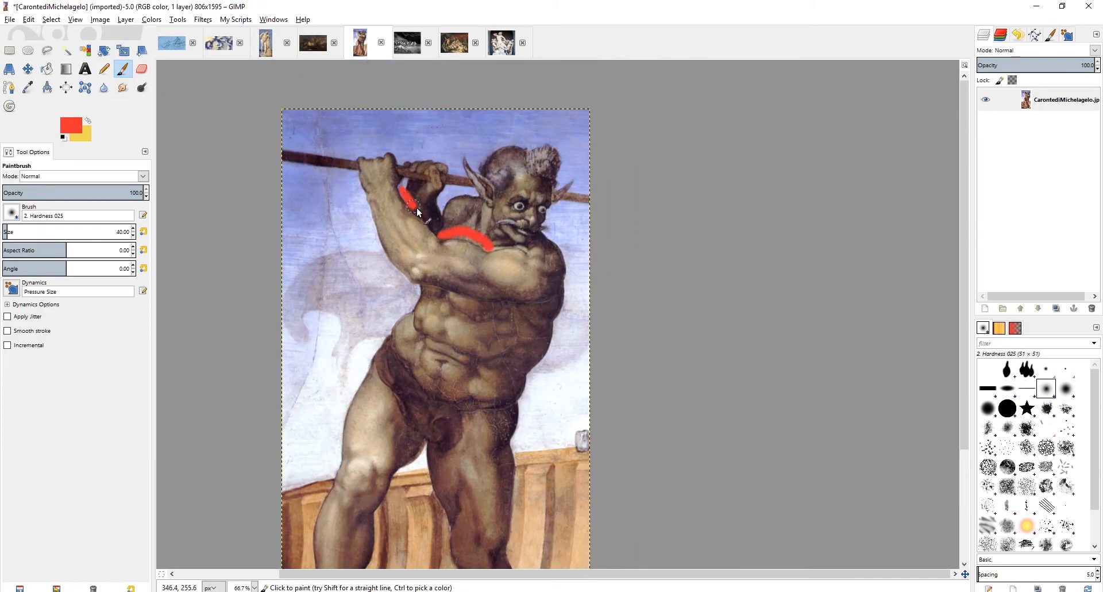
{"action": "key", "text": "ctrl+z"}
{"action": "key", "text": "ctrl+z"}
{"action": "scroll", "coordinate": [394, 294], "scroll_direction": "down", "scroll_amount": 1}
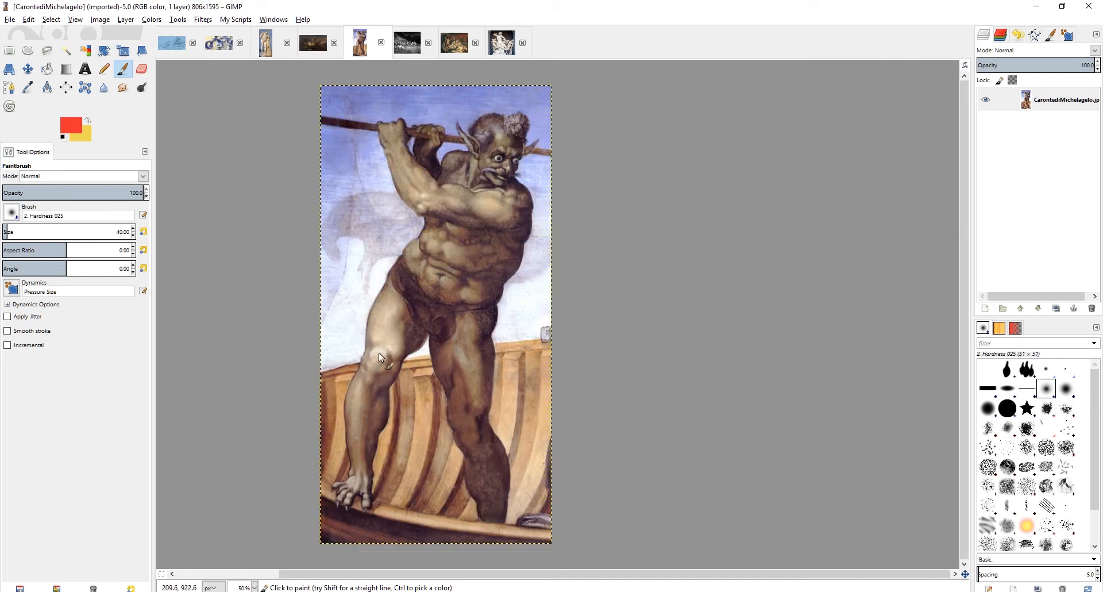
Examine the painted figure's clawed foot and lower legs on the edge of the boat.
{"action": "mouse_move", "coordinate": [381, 344]}
{"action": "left_mouse_down"}
{"action": "mouse_move", "coordinate": [401, 315]}
{"action": "mouse_move", "coordinate": [415, 333]}
{"action": "left_mouse_up"}
{"action": "scroll", "coordinate": [436, 374], "scroll_direction": "up", "scroll_amount": 3}
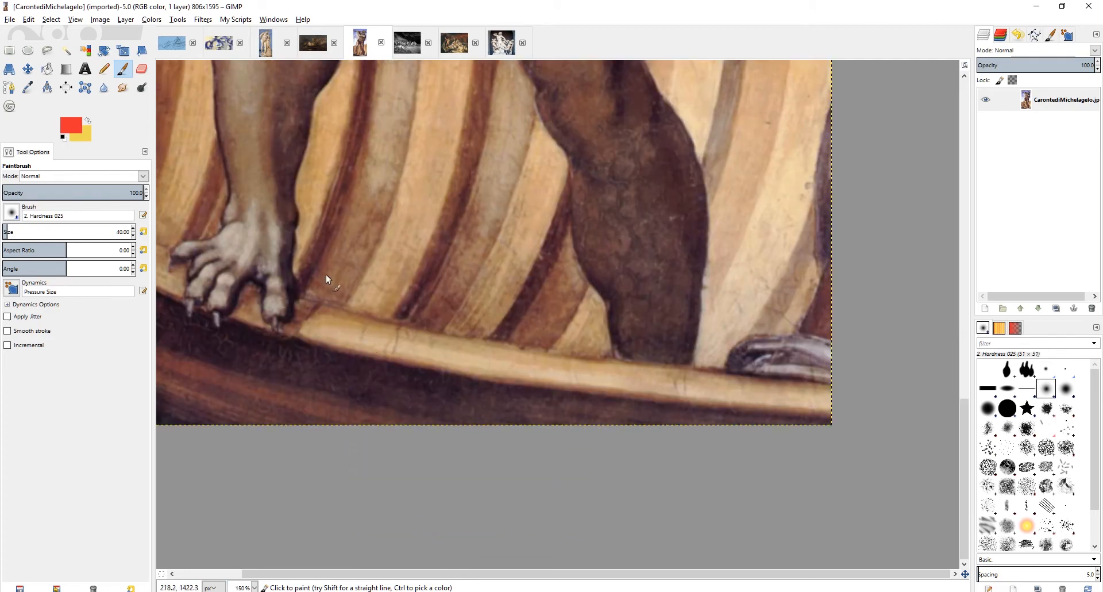
{"action": "left_click_drag", "start_coordinate": [325, 274], "coordinate": [446, 349]}
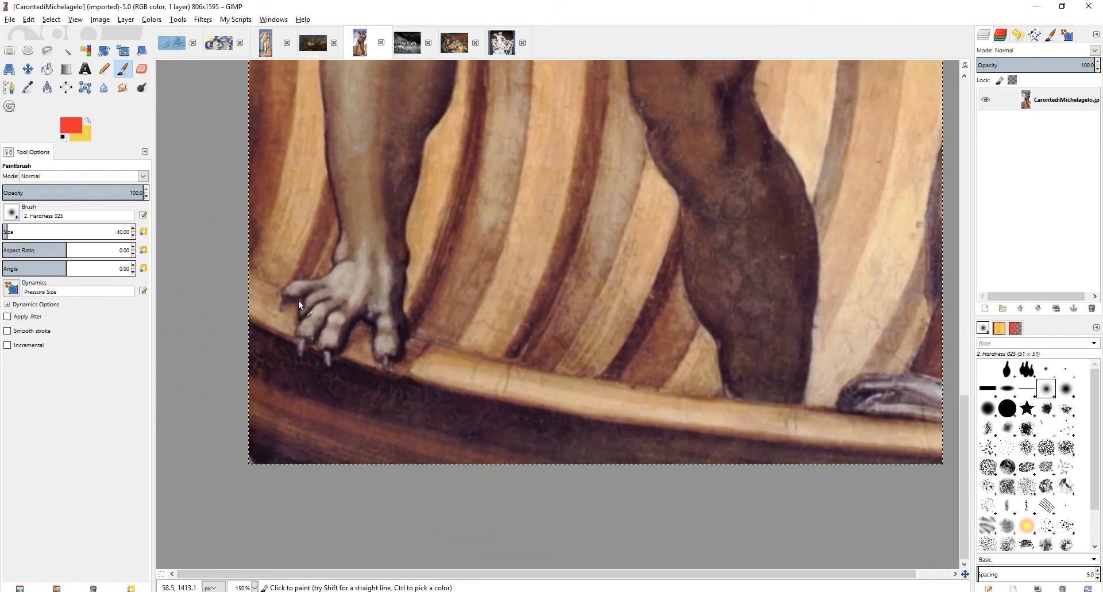
{"action": "scroll", "coordinate": [298, 300], "scroll_direction": "down", "scroll_amount": 3}
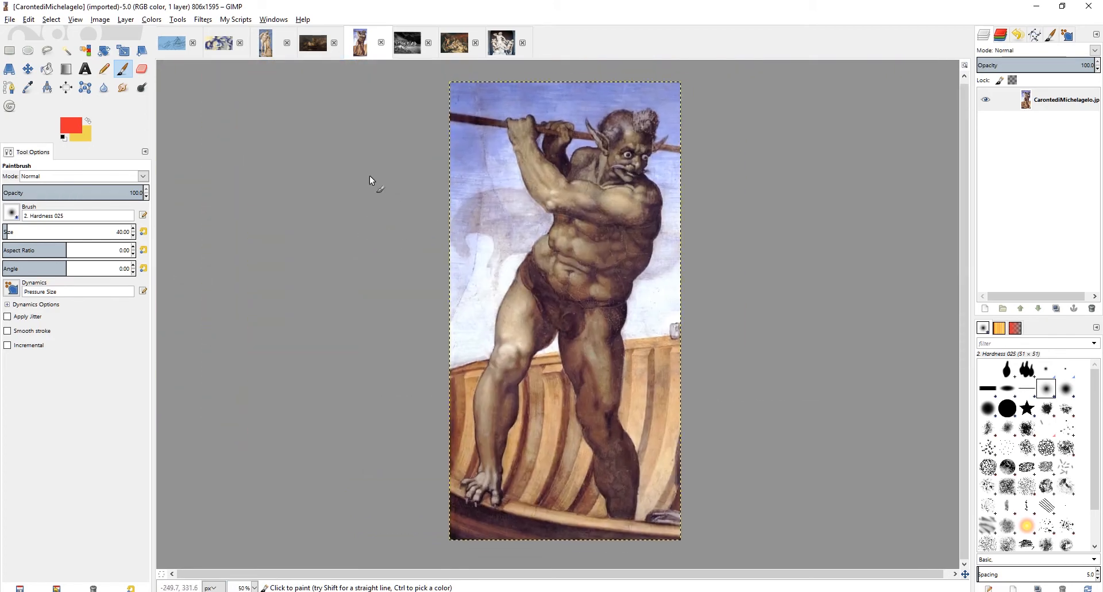
Return to the Charon_01 sketch and review the whole composition with both figures and the boat.
{"action": "left_click", "coordinate": [170, 44]}
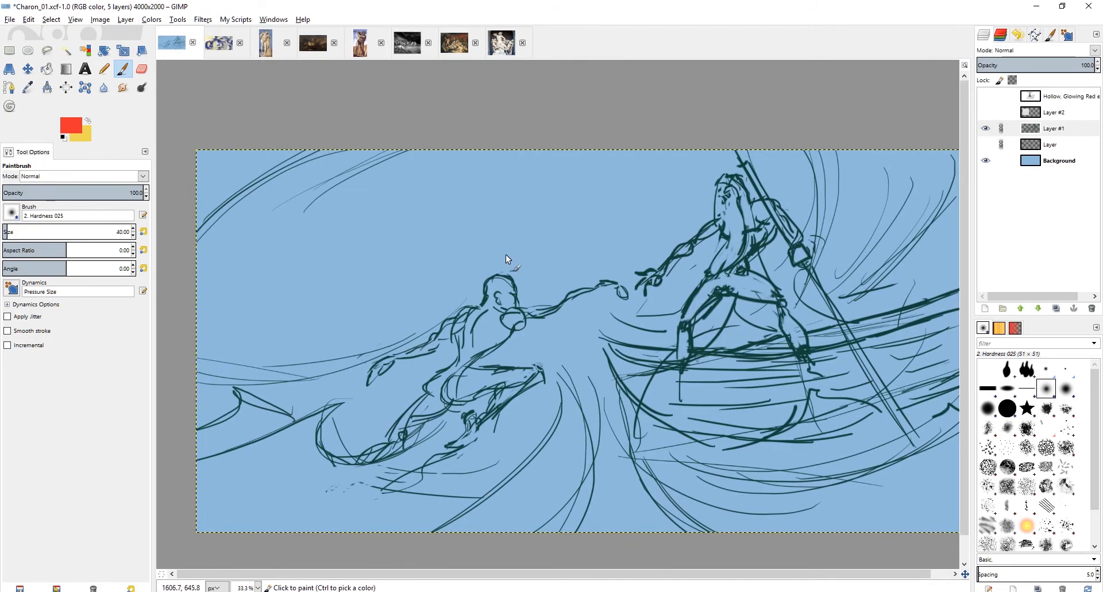
{"action": "left_click_drag", "start_coordinate": [507, 270], "coordinate": [486, 245]}
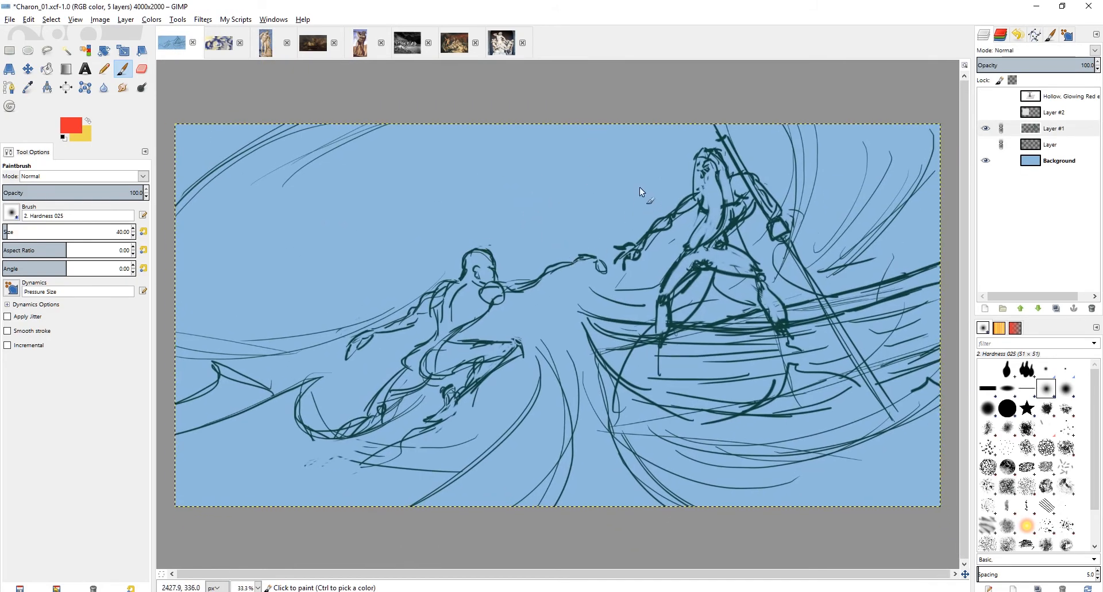
{"action": "left_click_drag", "start_coordinate": [506, 219], "coordinate": [521, 232]}
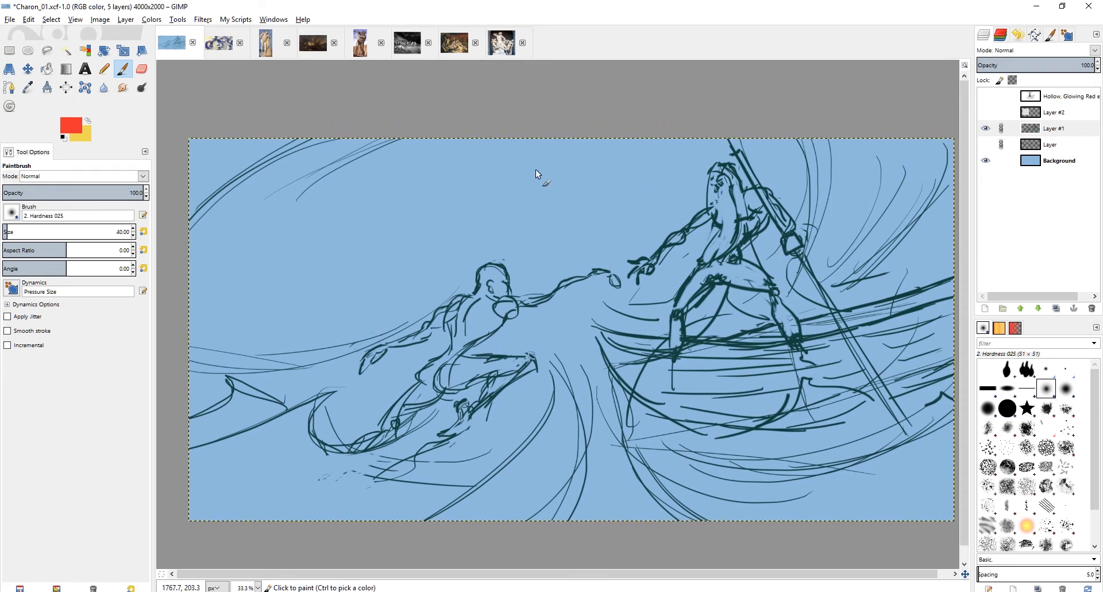
{"action": "mouse_move", "coordinate": [536, 188]}
{"action": "left_mouse_down"}
{"action": "mouse_move", "coordinate": [519, 205]}
{"action": "mouse_move", "coordinate": [553, 216]}
{"action": "left_mouse_up"}
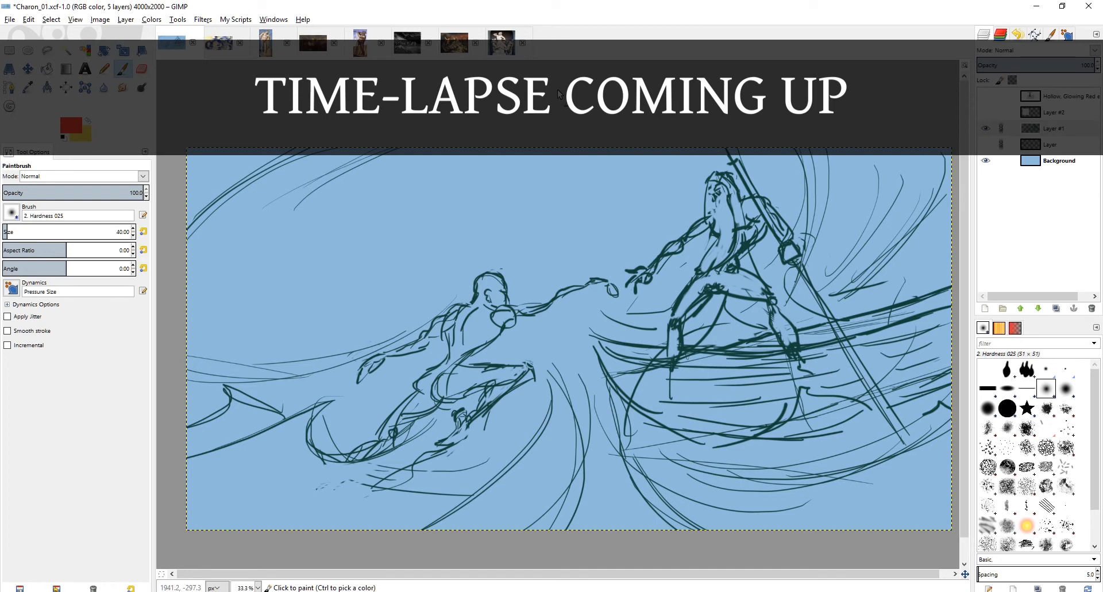
{"action": "key", "text": "minus"}
{"action": "key", "text": "plus"}
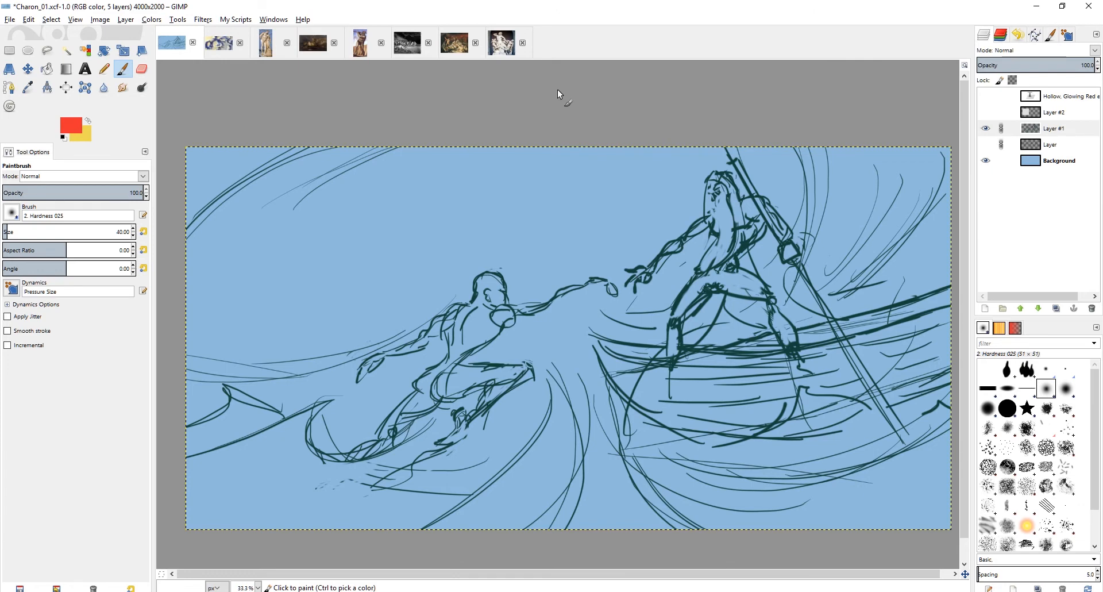
{"action": "left_click_drag", "start_coordinate": [595, 260], "coordinate": [579, 208]}
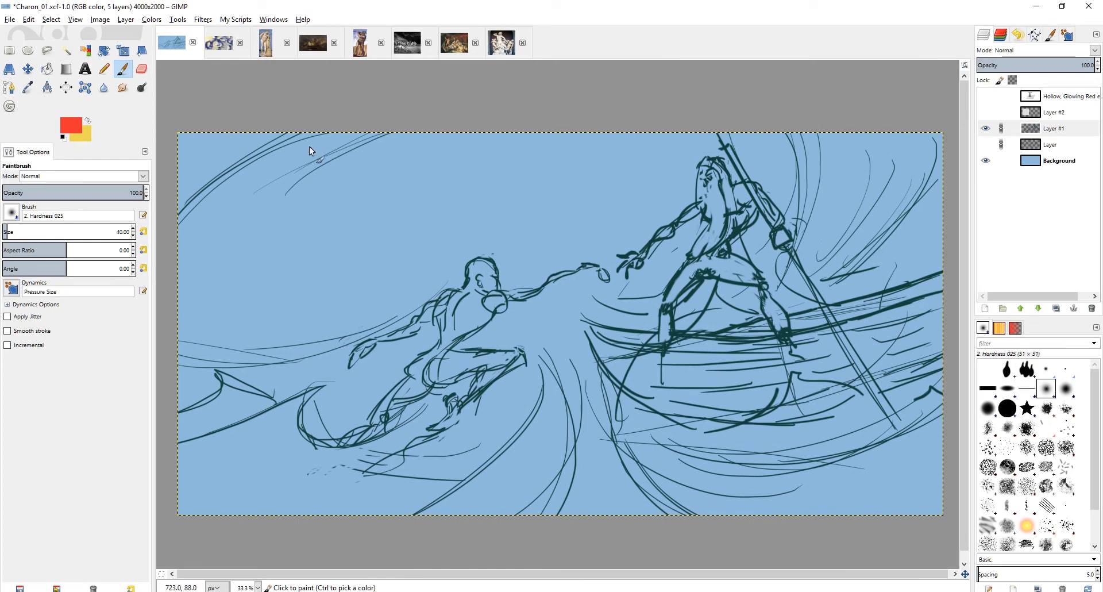
Review the Twister_05_2000 painting and compare it with the figures in the Charon_01 sketch.
{"action": "left_click", "coordinate": [219, 46]}
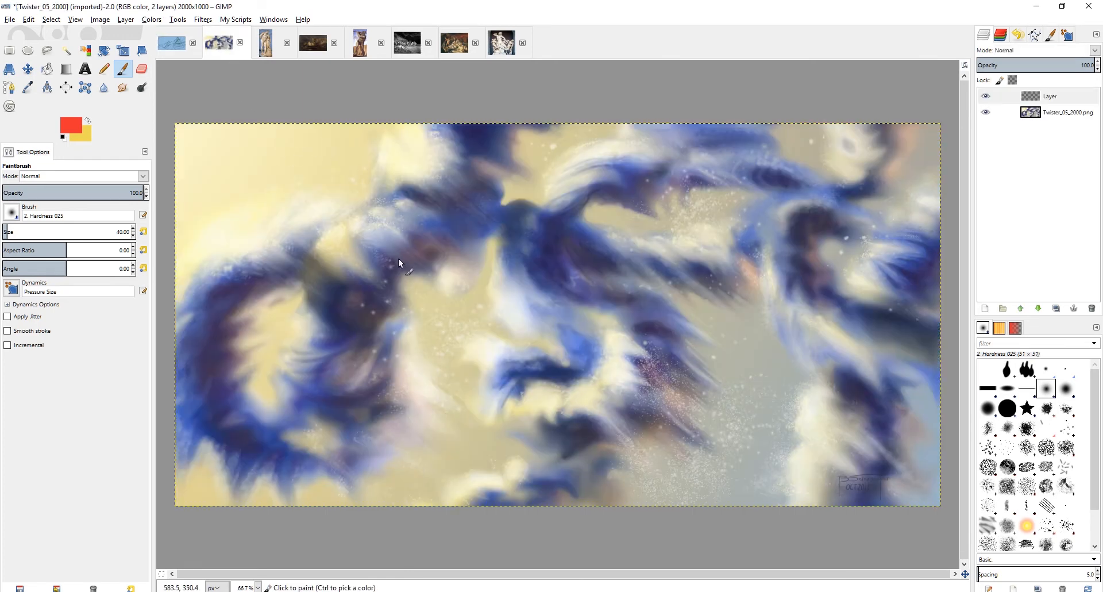
{"action": "left_click", "coordinate": [171, 44]}
{"action": "left_click_drag", "start_coordinate": [491, 329], "coordinate": [486, 340]}
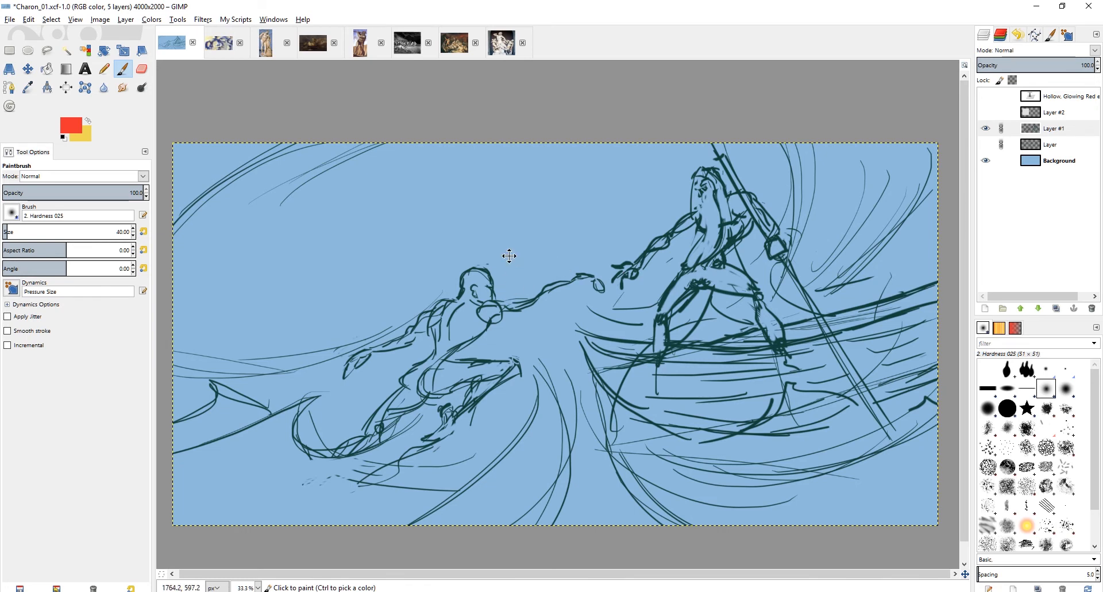
{"action": "scroll", "coordinate": [509, 256], "scroll_direction": "up", "scroll_amount": 1}
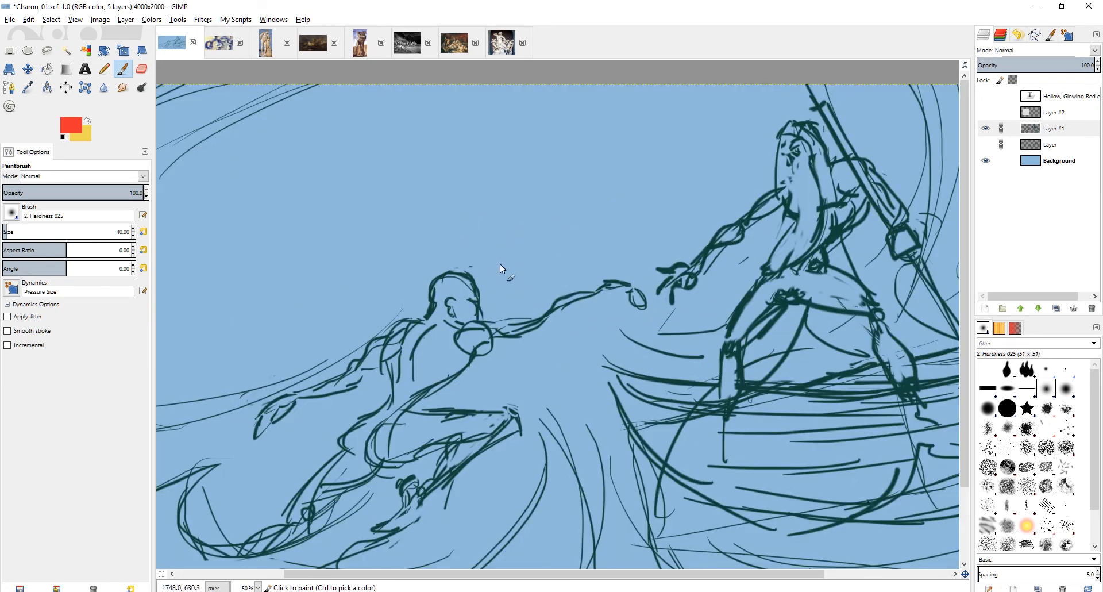
{"action": "scroll", "coordinate": [499, 264], "scroll_direction": "down", "scroll_amount": 1}
{"action": "mouse_move", "coordinate": [548, 311]}
{"action": "left_mouse_down"}
{"action": "mouse_move", "coordinate": [544, 332]}
{"action": "mouse_move", "coordinate": [561, 304]}
{"action": "left_mouse_up"}
{"action": "scroll", "coordinate": [560, 183], "scroll_direction": "up", "scroll_amount": 1}
{"action": "scroll", "coordinate": [547, 267], "scroll_direction": "down", "scroll_amount": 1}
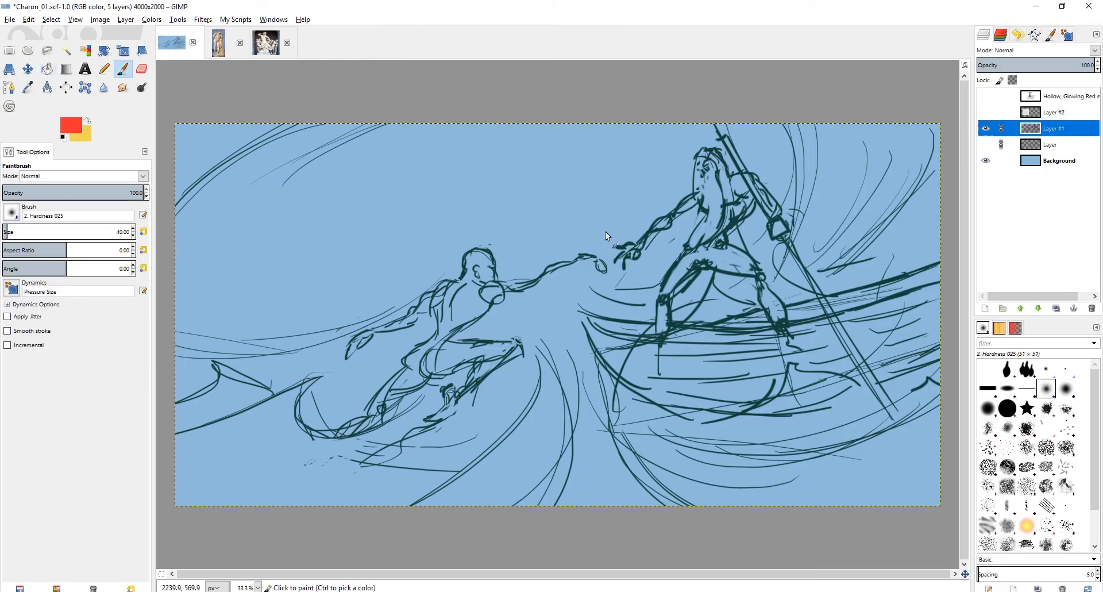
Pick the sketch's dark green line color as the foreground color, and briefly hide and show Layer #1.
{"action": "scroll", "coordinate": [605, 231], "scroll_direction": "up", "scroll_amount": 1}
{"action": "key", "text": "shift+e"}
{"action": "key", "text": "p"}
{"action": "key", "text": "o"}
{"action": "left_click", "coordinate": [642, 253]}
{"action": "left_click", "coordinate": [985, 128]}
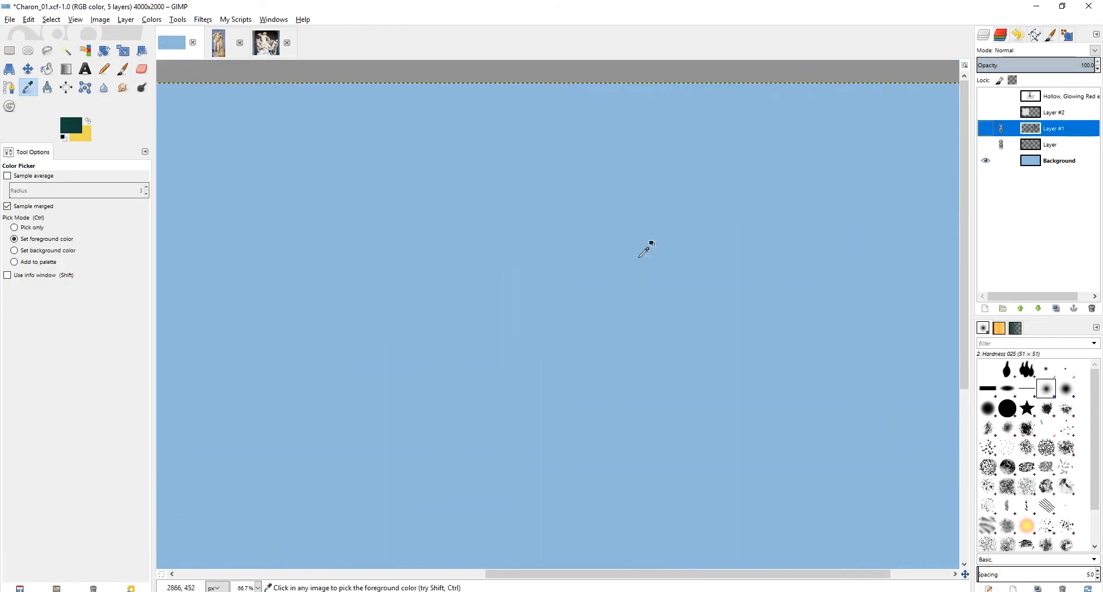
{"action": "left_click", "coordinate": [986, 129]}
Refine the contours of Charon's outstretched arm and shoulder on Layer #1 by alternately erasing and repainting the lines.
{"action": "scroll", "coordinate": [528, 257], "scroll_direction": "up", "scroll_amount": 1}
{"action": "key", "text": "p"}
{"action": "key", "text": "shift+e"}
{"action": "left_click_drag", "start_coordinate": [546, 289], "coordinate": [478, 335]}
{"action": "key", "text": "p"}
{"action": "left_click_drag", "start_coordinate": [545, 262], "coordinate": [583, 227]}
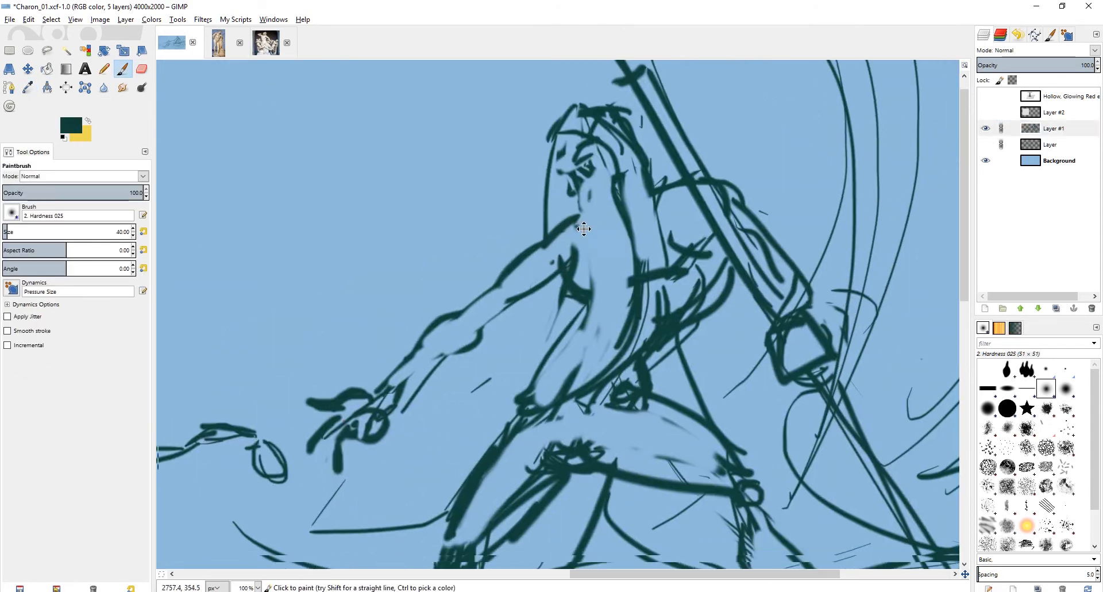
{"action": "key", "text": "shift+e"}
{"action": "key", "text": "p"}
{"action": "key", "text": "shift+e"}
{"action": "key", "text": "p"}
{"action": "left_click_drag", "start_coordinate": [451, 373], "coordinate": [540, 305]}
{"action": "key", "text": "shift+e"}
{"action": "key", "text": "p"}
Reduce the brush size to 30 and reshape the fingers of Charon's reaching hand with paint and eraser strokes.
{"action": "key", "text": "bracketleft"}
{"action": "scroll", "coordinate": [531, 295], "scroll_direction": "down", "scroll_amount": 2}
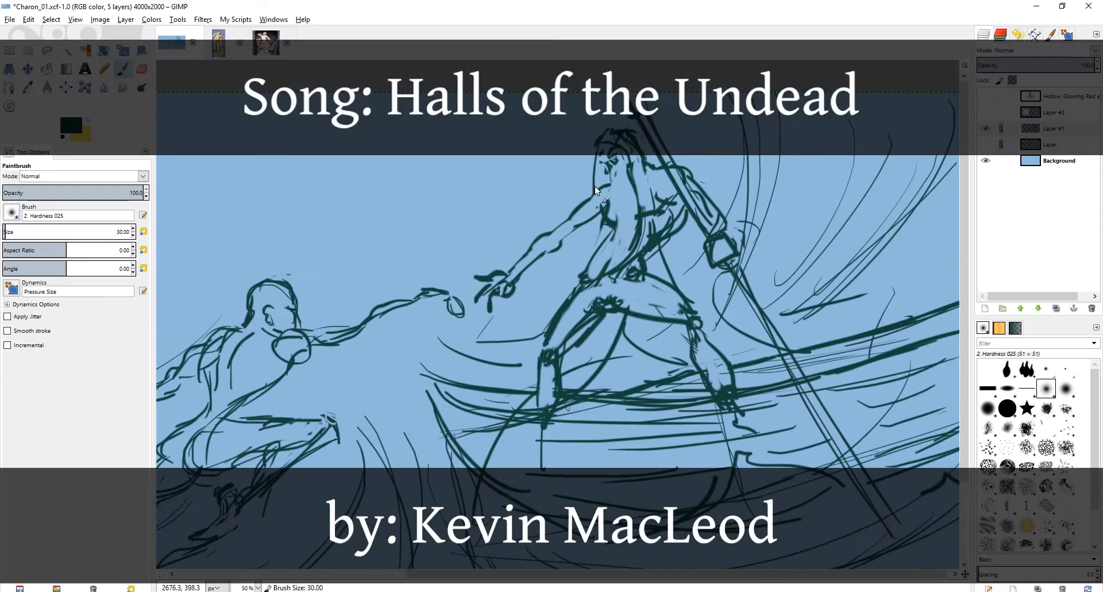
{"action": "scroll", "coordinate": [556, 259], "scroll_direction": "up", "scroll_amount": 1}
{"action": "scroll", "coordinate": [502, 291], "scroll_direction": "down", "scroll_amount": 2}
{"action": "scroll", "coordinate": [544, 255], "scroll_direction": "up", "scroll_amount": 1}
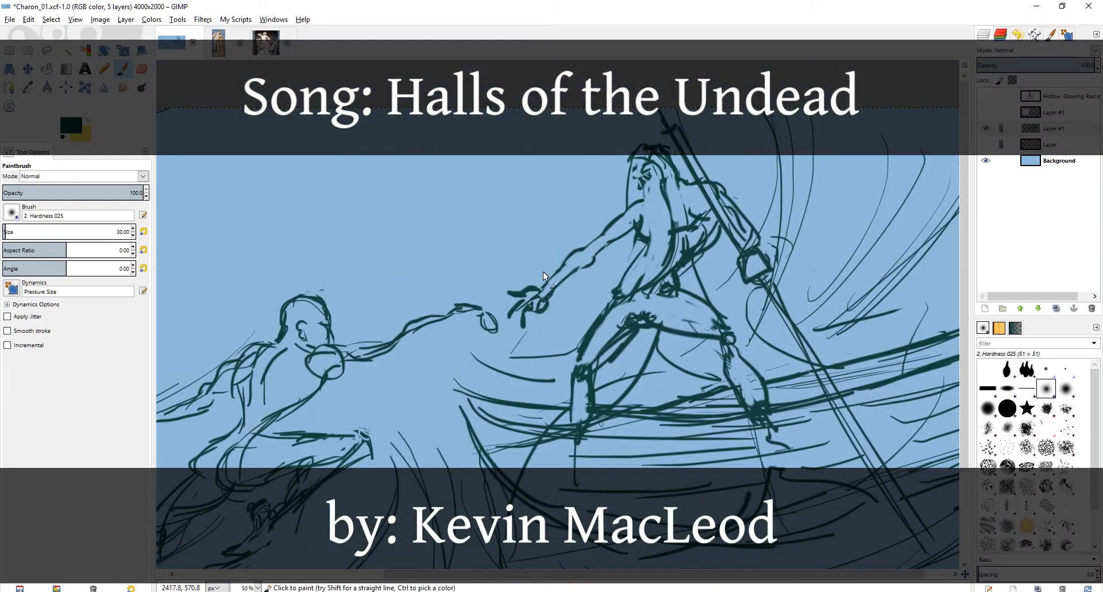
{"action": "scroll", "coordinate": [505, 258], "scroll_direction": "up", "scroll_amount": 3}
{"action": "key", "text": "shift+e"}
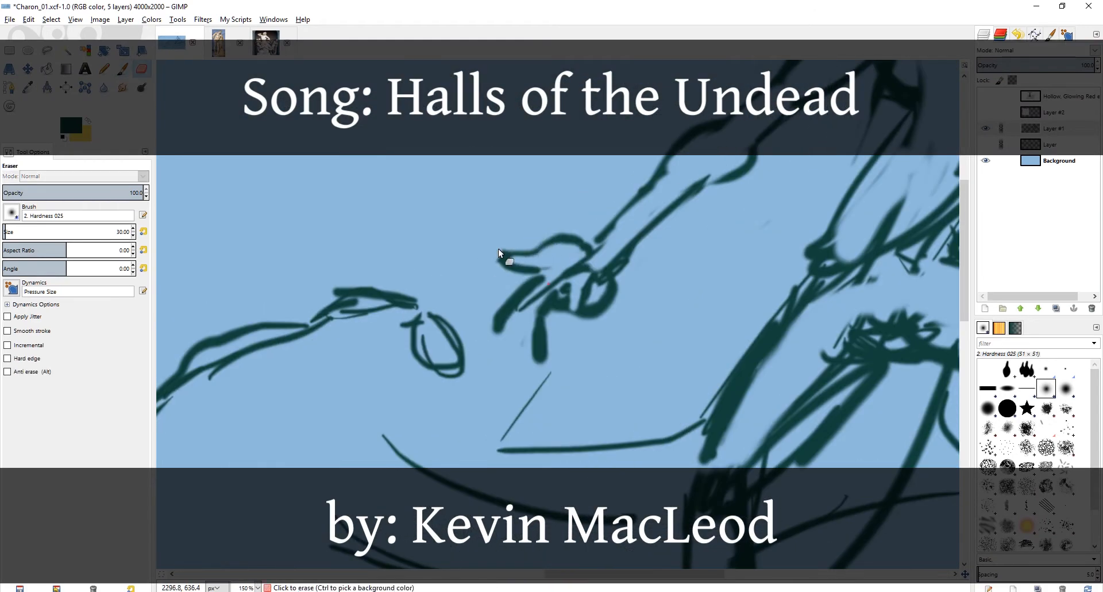
{"action": "key", "text": "p"}
{"action": "left_click_drag", "start_coordinate": [538, 268], "coordinate": [550, 267]}
{"action": "key", "text": "shift+e"}
{"action": "mouse_move", "coordinate": [537, 283]}
{"action": "left_mouse_down"}
{"action": "mouse_move", "coordinate": [500, 325]}
{"action": "mouse_move", "coordinate": [539, 355]}
{"action": "left_mouse_up"}
{"action": "key", "text": "p"}
{"action": "key", "text": "shift+e"}
{"action": "key", "text": "p"}
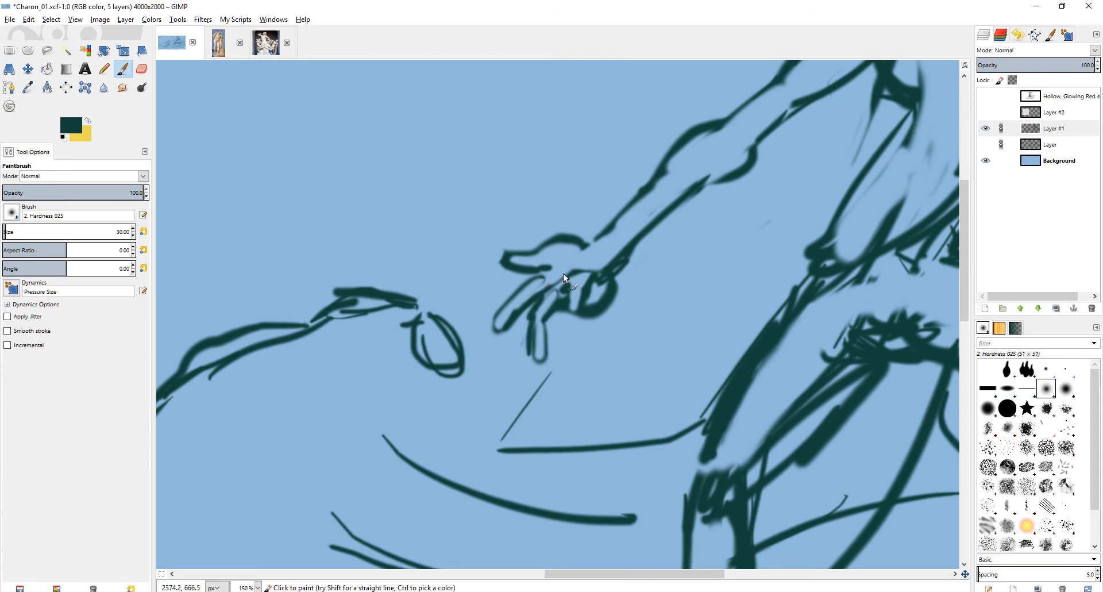
Erase the heavy lines in the palm of Charon's reaching hand and redraw the palm and remaining fingers.
{"action": "key", "text": "shift+e"}
{"action": "left_click_drag", "start_coordinate": [575, 284], "coordinate": [577, 319]}
{"action": "key", "text": "p"}
{"action": "key", "text": "shift+e"}
{"action": "key", "text": "p"}
{"action": "scroll", "coordinate": [544, 238], "scroll_direction": "down", "scroll_amount": 3}
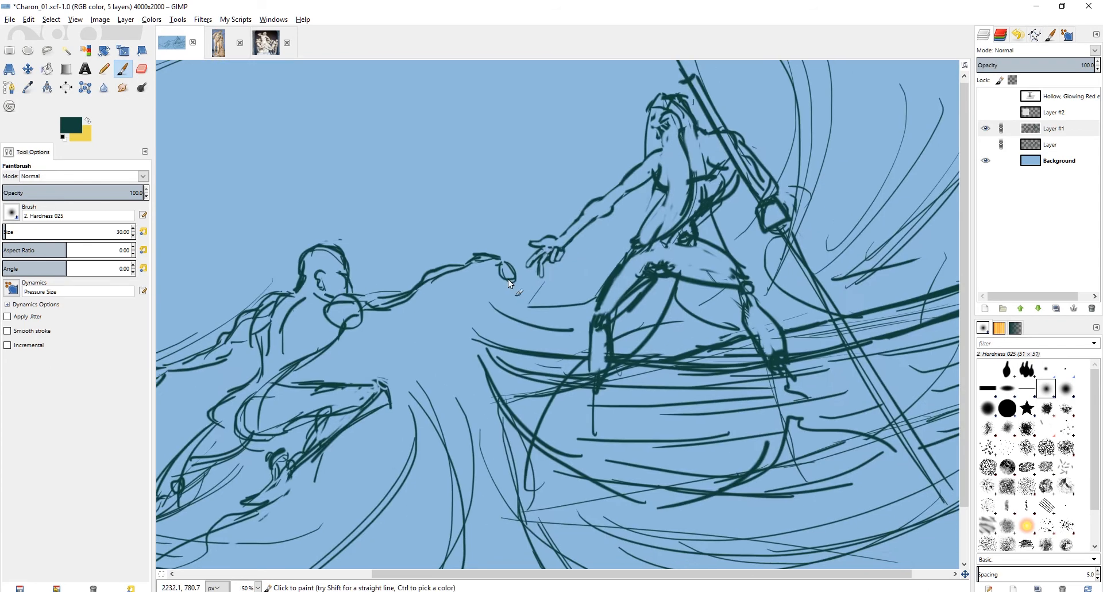
Touch up the details of Charon's reaching hand with further small eraser and paintbrush strokes.
{"action": "scroll", "coordinate": [542, 276], "scroll_direction": "up", "scroll_amount": 3}
{"action": "key", "text": "shift+e"}
{"action": "key", "text": "p"}
{"action": "key", "text": "shift+e"}
{"action": "key", "text": "p"}
{"action": "left_click_drag", "start_coordinate": [574, 201], "coordinate": [575, 220]}
{"action": "scroll", "coordinate": [574, 219], "scroll_direction": "down", "scroll_amount": 3}
{"action": "left_click_drag", "start_coordinate": [625, 152], "coordinate": [556, 237]}
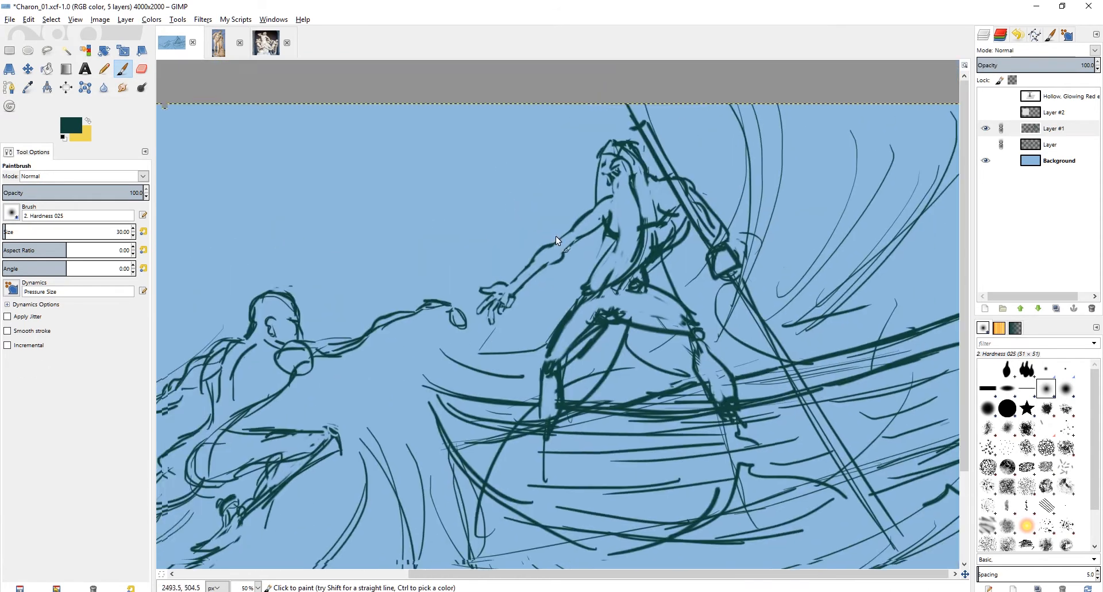
Outline Charon's reaching hand with Free Select, cut it, and paste it as a new layer.
{"action": "scroll", "coordinate": [551, 241], "scroll_direction": "up", "scroll_amount": 1}
{"action": "key", "text": "f"}
{"action": "mouse_move", "coordinate": [492, 315]}
{"action": "left_mouse_down"}
{"action": "mouse_move", "coordinate": [426, 319]}
{"action": "mouse_move", "coordinate": [516, 299]}
{"action": "mouse_move", "coordinate": [487, 310]}
{"action": "left_mouse_up"}
{"action": "key", "text": "ctrl+x"}
{"action": "key", "text": "ctrl+v"}
{"action": "left_click", "coordinate": [984, 309]}
{"action": "key", "text": "m"}
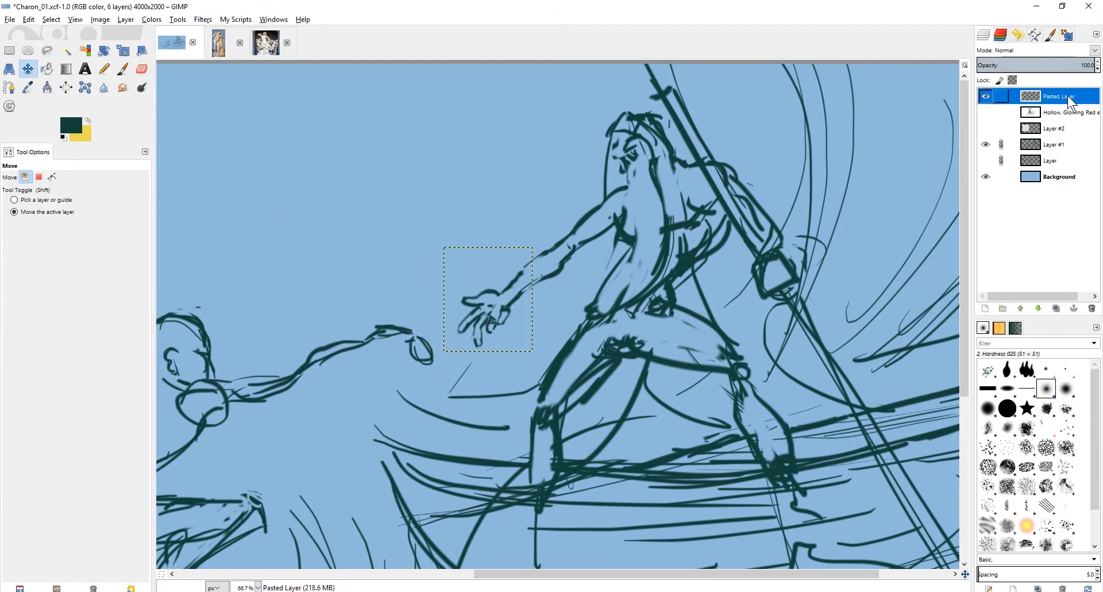
Place the pasted hand layer directly above Layer #1 and merge it down.
{"action": "left_click_drag", "start_coordinate": [1069, 100], "coordinate": [1060, 138]}
{"action": "right_click", "coordinate": [1056, 131]}
{"action": "left_click", "coordinate": [983, 214]}
Erase and repaint the contours of Charon's abdomen, waist and hip with the Eraser and Paintbrush.
{"action": "scroll", "coordinate": [545, 325], "scroll_direction": "down", "scroll_amount": 2}
{"action": "scroll", "coordinate": [914, 147], "scroll_direction": "up", "scroll_amount": 2}
{"action": "key", "text": "shift+e"}
{"action": "key", "text": "p"}
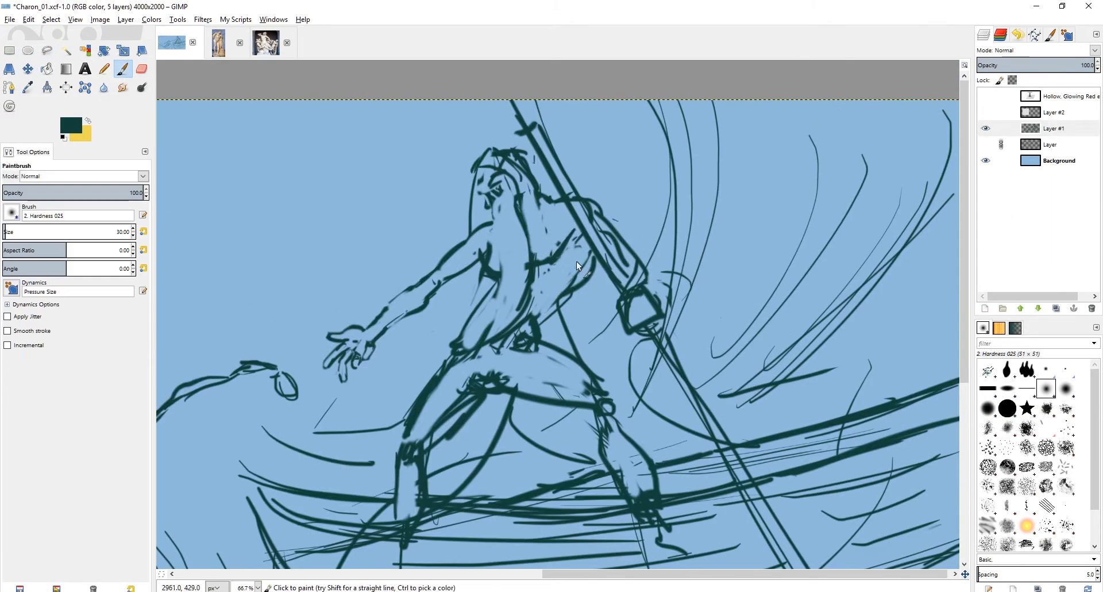
{"action": "key", "text": "shift+e"}
{"action": "left_click_drag", "start_coordinate": [524, 322], "coordinate": [461, 348]}
{"action": "key", "text": "p"}
{"action": "left_click_drag", "start_coordinate": [454, 360], "coordinate": [499, 352]}
{"action": "key", "text": "shift+e"}
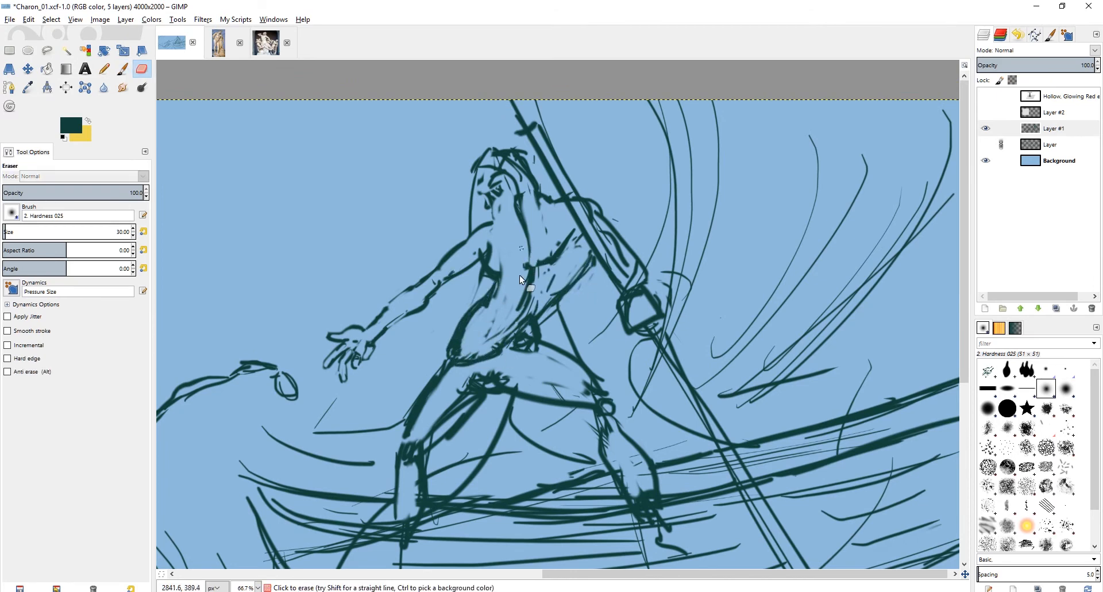
{"action": "key", "text": "p"}
{"action": "left_click_drag", "start_coordinate": [488, 305], "coordinate": [446, 311]}
{"action": "key", "text": "shift+e"}
Redraw Charon's brow, nose and mouth area, cleaning up the old facial lines.
{"action": "scroll", "coordinate": [529, 288], "scroll_direction": "up", "scroll_amount": 3}
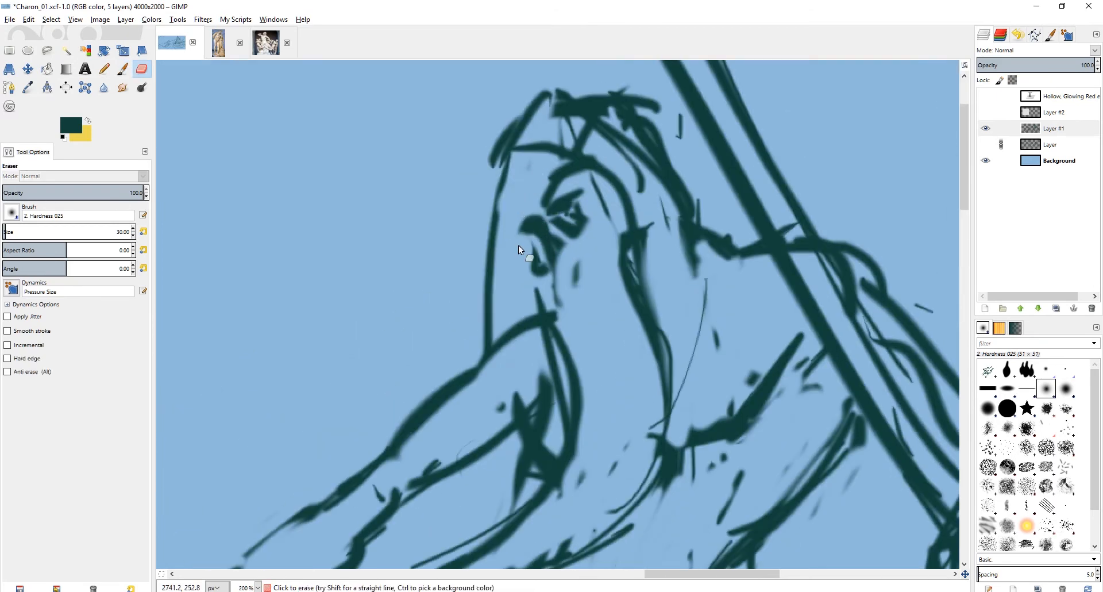
{"action": "scroll", "coordinate": [518, 244], "scroll_direction": "down", "scroll_amount": 2}
{"action": "scroll", "coordinate": [508, 227], "scroll_direction": "up", "scroll_amount": 2}
{"action": "key", "text": "p"}
{"action": "left_click_drag", "start_coordinate": [544, 181], "coordinate": [521, 232]}
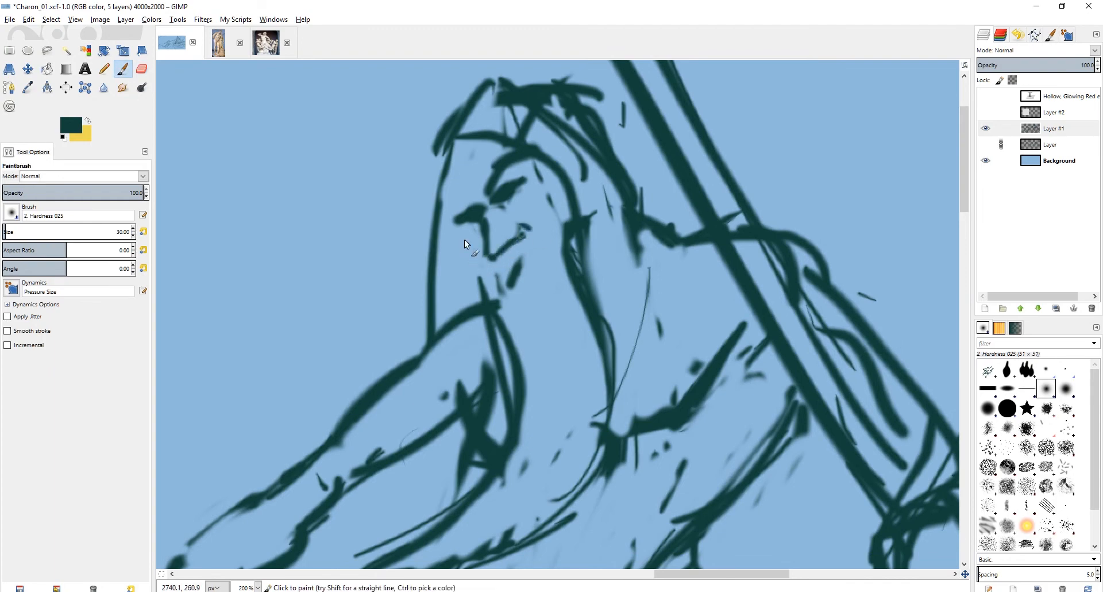
{"action": "scroll", "coordinate": [517, 230], "scroll_direction": "down", "scroll_amount": 5}
{"action": "scroll", "coordinate": [546, 281], "scroll_direction": "up", "scroll_amount": 1}
{"action": "key", "text": "shift+e"}
{"action": "key", "text": "p"}
{"action": "scroll", "coordinate": [500, 303], "scroll_direction": "down", "scroll_amount": 2}
{"action": "scroll", "coordinate": [565, 221], "scroll_direction": "up", "scroll_amount": 3}
{"action": "key", "text": "shift+e"}
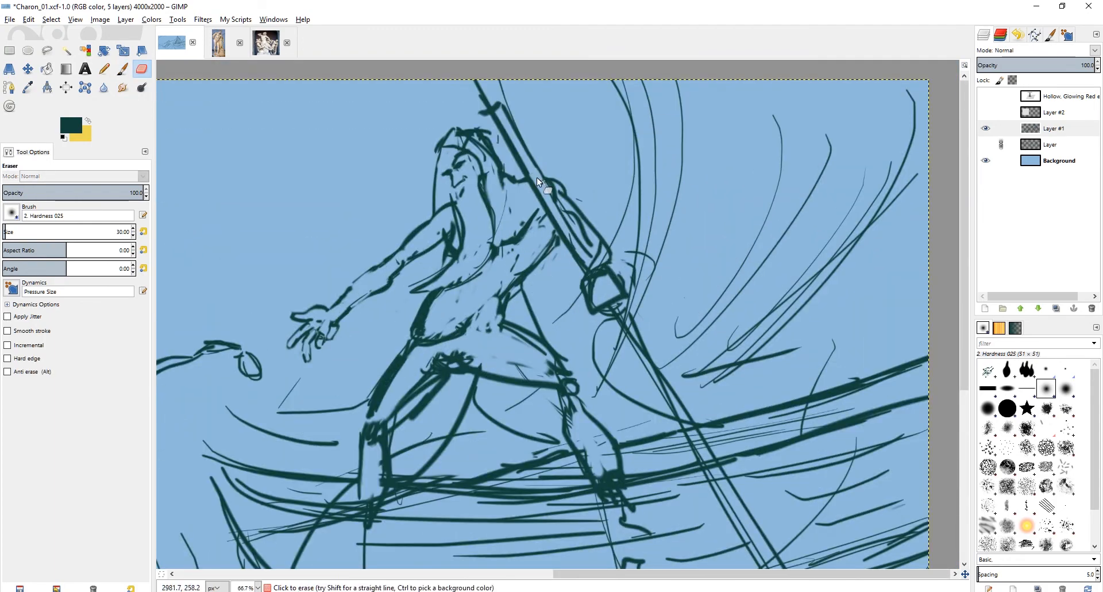
Redraw Charon's shoulder and pole-holding arm, and turn the blocky fist into a hand gripping the pole.
{"action": "key", "text": "p"}
{"action": "left_click_drag", "start_coordinate": [574, 205], "coordinate": [589, 219]}
{"action": "key", "text": "shift+e"}
{"action": "key", "text": "p"}
{"action": "mouse_move", "coordinate": [574, 257]}
{"action": "left_mouse_down"}
{"action": "mouse_move", "coordinate": [585, 299]}
{"action": "mouse_move", "coordinate": [611, 288]}
{"action": "left_mouse_up"}
{"action": "key", "text": "shift+e"}
{"action": "scroll", "coordinate": [548, 245], "scroll_direction": "down", "scroll_amount": 1}
{"action": "scroll", "coordinate": [534, 233], "scroll_direction": "up", "scroll_amount": 2}
{"action": "key", "text": "p"}
{"action": "key", "text": "shift+e"}
{"action": "scroll", "coordinate": [429, 164], "scroll_direction": "up", "scroll_amount": 1}
{"action": "key", "text": "p"}
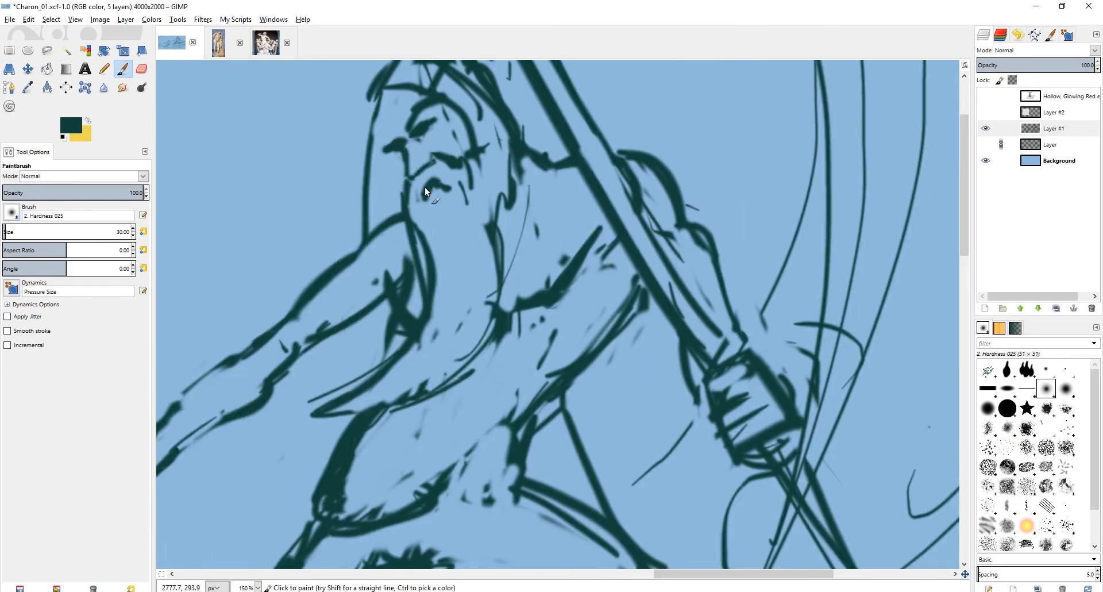
Paint Charon's moustache and short strokes along the cheek and beard.
{"action": "left_click_drag", "start_coordinate": [425, 187], "coordinate": [447, 236]}
{"action": "left_click_drag", "start_coordinate": [467, 172], "coordinate": [478, 194]}
{"action": "key", "text": "shift+e"}
{"action": "key", "text": "p"}
Erase and redraw the outline of Charon's hair and beard, adding strokes down to the abdomen.
{"action": "left_click_drag", "start_coordinate": [396, 169], "coordinate": [390, 218]}
{"action": "key", "text": "shift+e"}
{"action": "key", "text": "p"}
{"action": "left_click_drag", "start_coordinate": [388, 230], "coordinate": [382, 327]}
{"action": "key", "text": "shift+e"}
{"action": "left_click_drag", "start_coordinate": [380, 221], "coordinate": [376, 280]}
{"action": "left_click_drag", "start_coordinate": [461, 205], "coordinate": [485, 250]}
{"action": "key", "text": "p"}
{"action": "left_click_drag", "start_coordinate": [496, 352], "coordinate": [535, 394]}
Clean up the heavy lines around Charon's pelvis and redraw the hips and upper thighs.
{"action": "scroll", "coordinate": [481, 364], "scroll_direction": "down", "scroll_amount": 3}
{"action": "left_click_drag", "start_coordinate": [475, 472], "coordinate": [550, 240]}
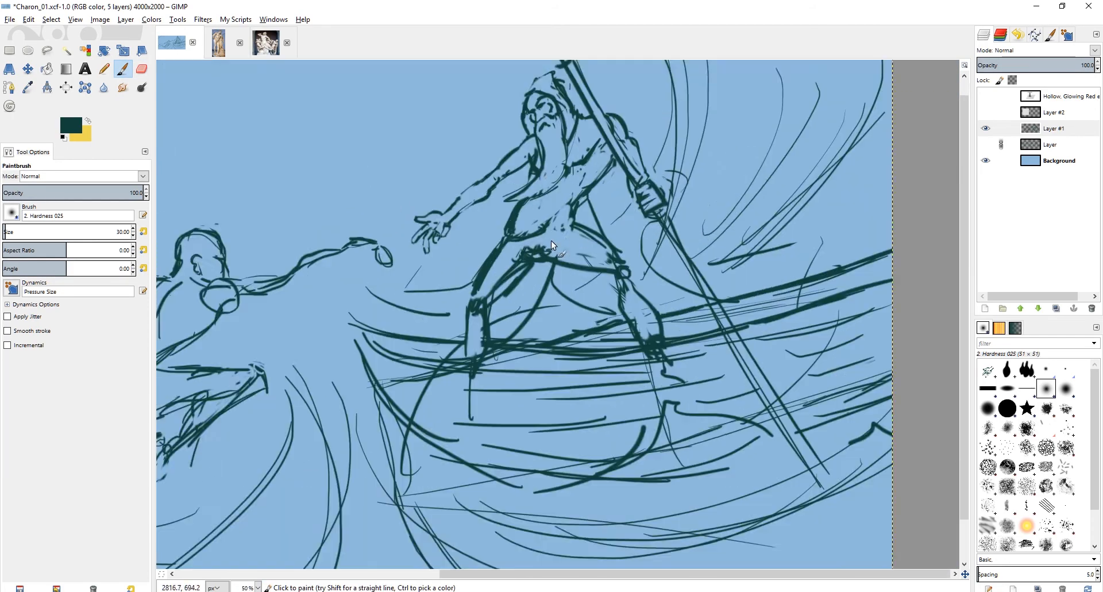
{"action": "scroll", "coordinate": [550, 240], "scroll_direction": "up", "scroll_amount": 1}
{"action": "key", "text": "shift+e"}
{"action": "key", "text": "p"}
{"action": "left_click_drag", "start_coordinate": [515, 271], "coordinate": [563, 338]}
{"action": "scroll", "coordinate": [448, 408], "scroll_direction": "down", "scroll_amount": 2}
{"action": "scroll", "coordinate": [471, 399], "scroll_direction": "up", "scroll_amount": 2}
{"action": "key", "text": "shift+e"}
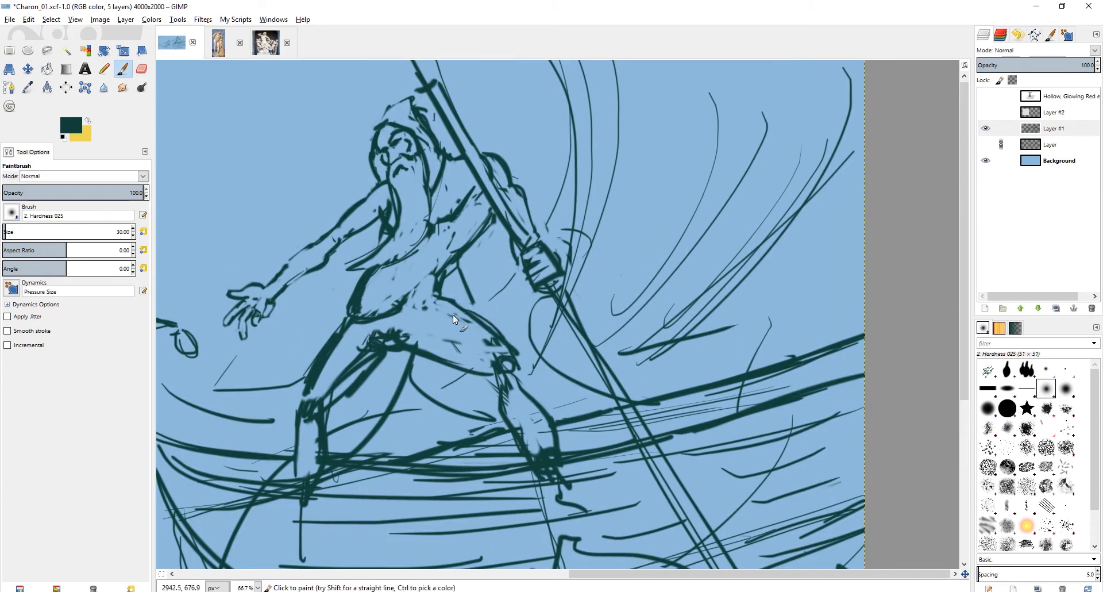
Refine Charon's thighs, knees and lower legs with alternating paint and eraser strokes.
{"action": "left_click_drag", "start_coordinate": [453, 315], "coordinate": [421, 270]}
{"action": "key", "text": "shift+e"}
{"action": "key", "text": "p"}
{"action": "mouse_move", "coordinate": [435, 357]}
{"action": "left_mouse_down"}
{"action": "mouse_move", "coordinate": [487, 312]}
{"action": "mouse_move", "coordinate": [453, 350]}
{"action": "left_mouse_up"}
{"action": "key", "text": "shift+e"}
{"action": "key", "text": "p"}
{"action": "key", "text": "shift+e"}
{"action": "scroll", "coordinate": [429, 337], "scroll_direction": "down", "scroll_amount": 2}
{"action": "scroll", "coordinate": [488, 293], "scroll_direction": "up", "scroll_amount": 2}
{"action": "key", "text": "p"}
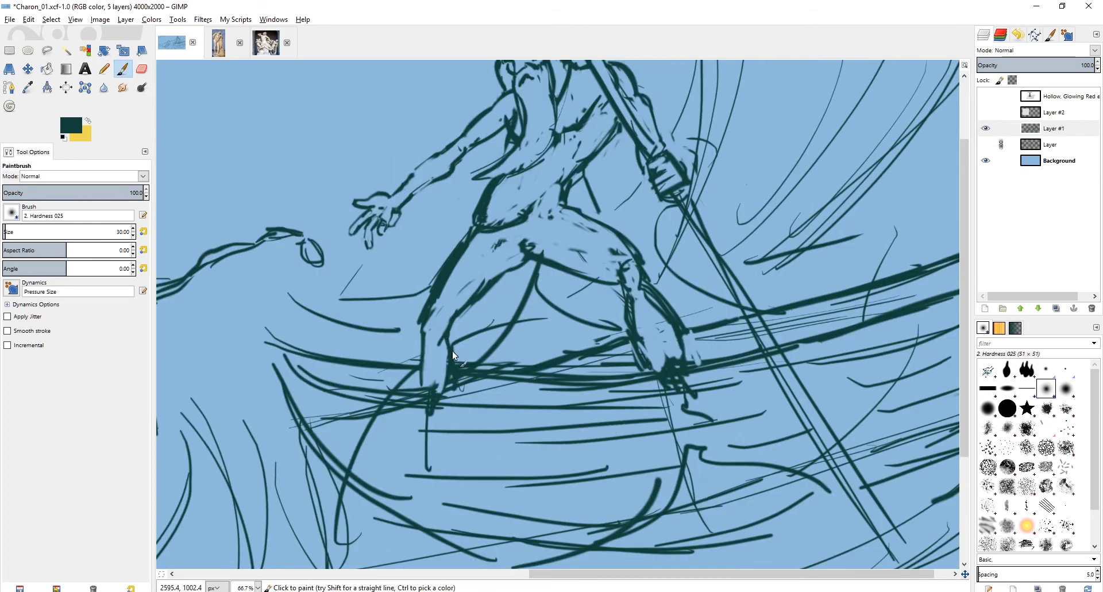
Sketch a loincloth around Charon's hips and touch up the leg lines below it.
{"action": "scroll", "coordinate": [399, 388], "scroll_direction": "down", "scroll_amount": 1}
{"action": "scroll", "coordinate": [400, 388], "scroll_direction": "up", "scroll_amount": 2}
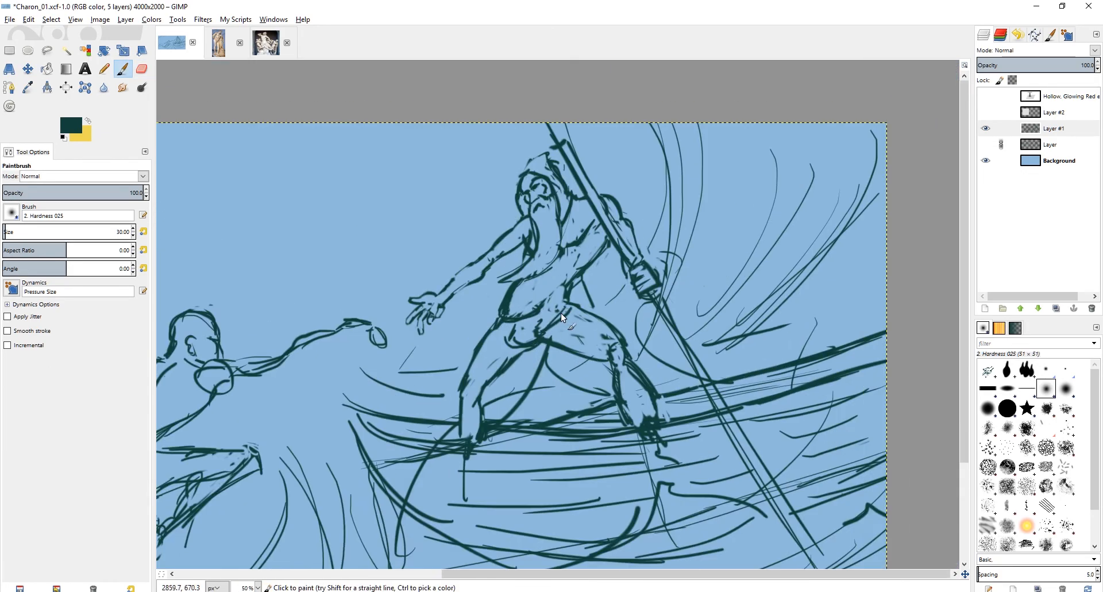
{"action": "scroll", "coordinate": [513, 320], "scroll_direction": "down", "scroll_amount": 2}
{"action": "scroll", "coordinate": [494, 344], "scroll_direction": "up", "scroll_amount": 2}
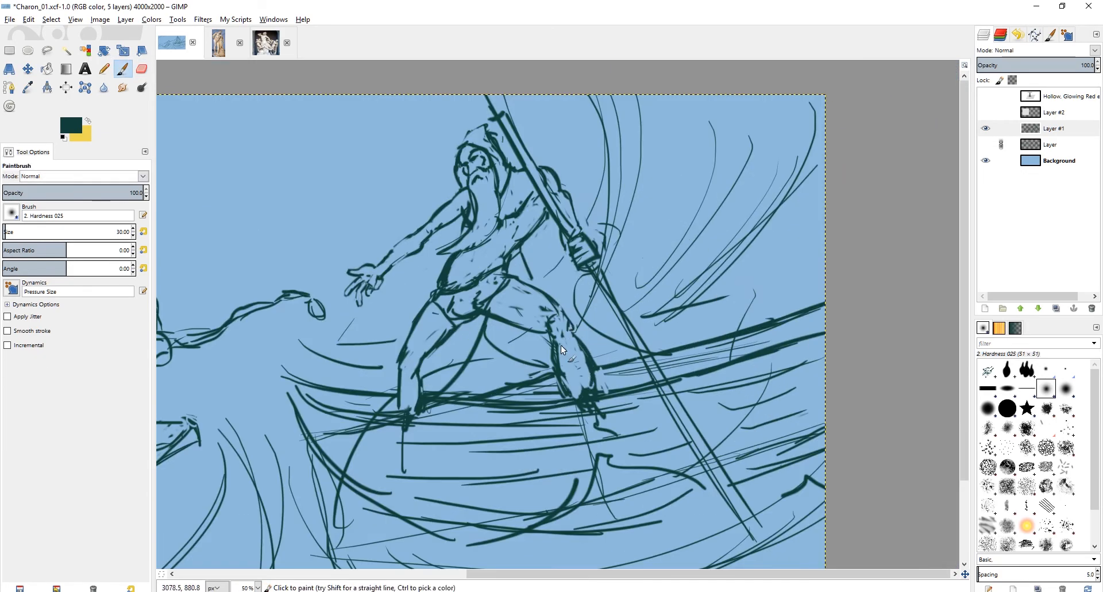
{"action": "key", "text": "shift+e"}
{"action": "scroll", "coordinate": [416, 431], "scroll_direction": "down", "scroll_amount": 2}
{"action": "key", "text": "p"}
{"action": "scroll", "coordinate": [480, 284], "scroll_direction": "up", "scroll_amount": 2}
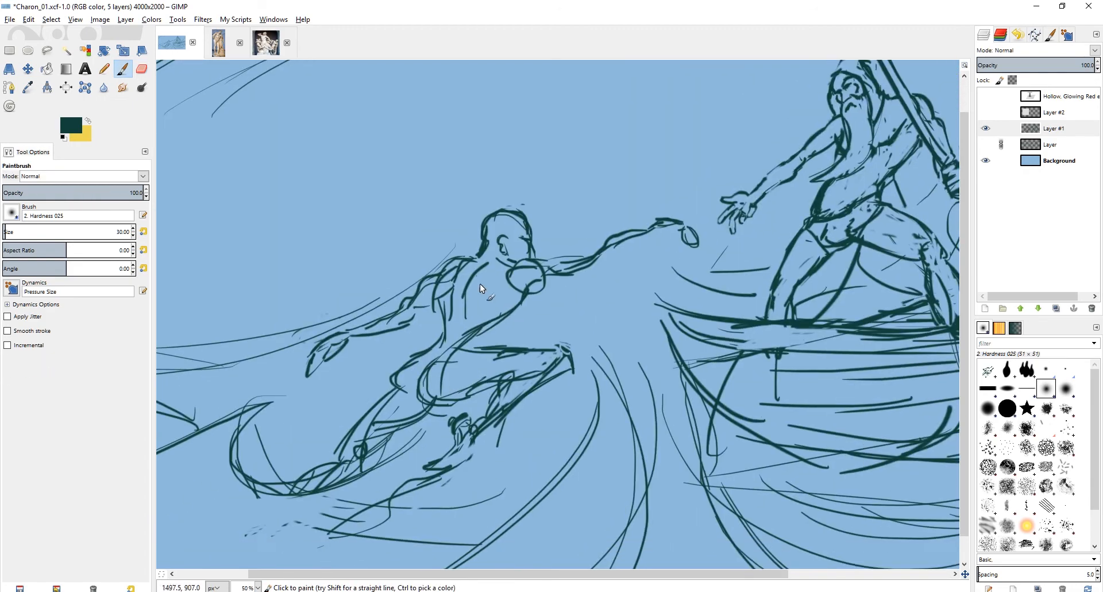
Replace the round shoulder guide on the leaping figure with a drawn shoulder, chest and outstretched forearm.
{"action": "key", "text": "shift+e"}
{"action": "key", "text": "p"}
{"action": "mouse_move", "coordinate": [509, 280]}
{"action": "left_mouse_down"}
{"action": "mouse_move", "coordinate": [611, 234]}
{"action": "mouse_move", "coordinate": [585, 262]}
{"action": "left_mouse_up"}
{"action": "key", "text": "shift+e"}
{"action": "key", "text": "p"}
{"action": "key", "text": "shift+e"}
{"action": "key", "text": "p"}
{"action": "key", "text": "shift+e"}
{"action": "key", "text": "p"}
Replace the oval at the end of the leaping figure's outstretched arm with a reaching hand.
{"action": "left_click_drag", "start_coordinate": [641, 232], "coordinate": [686, 223]}
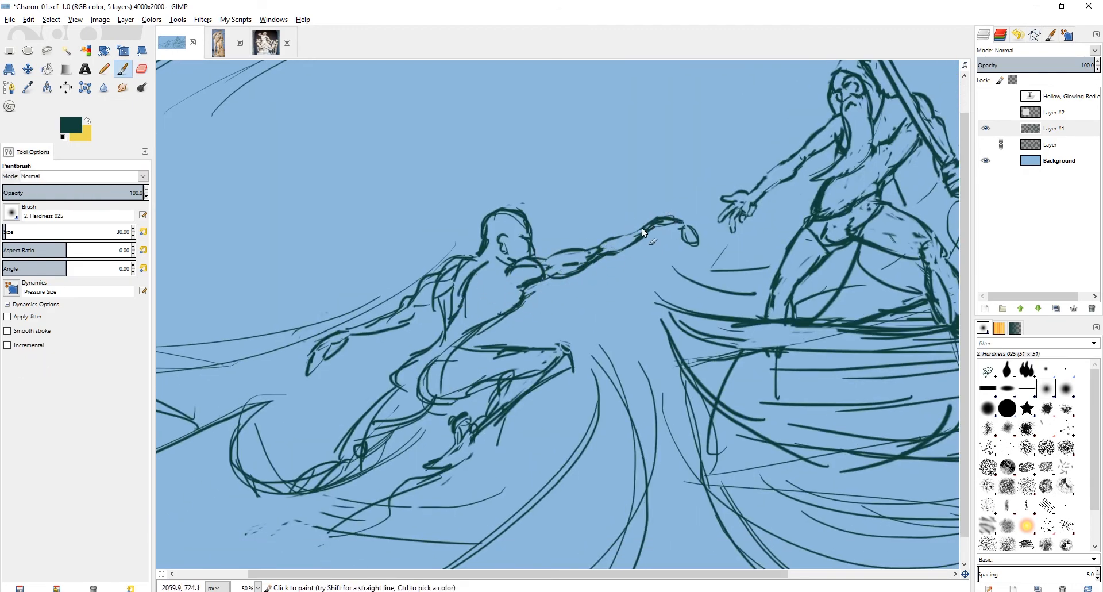
{"action": "key", "text": "shift+e"}
{"action": "key", "text": "p"}
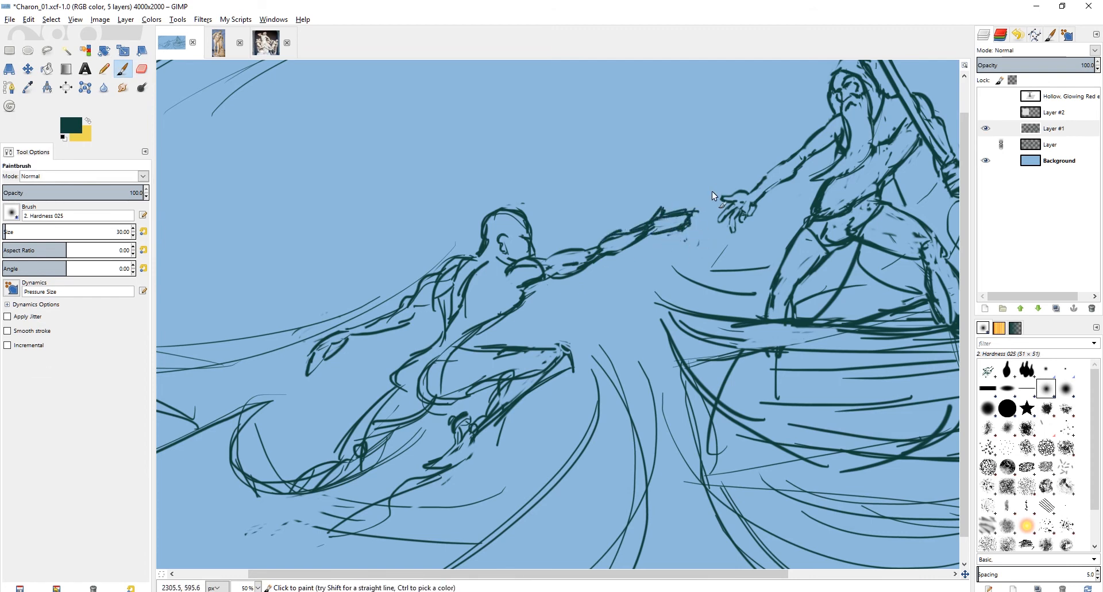
{"action": "key", "text": "shift+e"}
{"action": "left_click_drag", "start_coordinate": [618, 247], "coordinate": [634, 205]}
{"action": "key", "text": "p"}
{"action": "key", "text": "shift+e"}
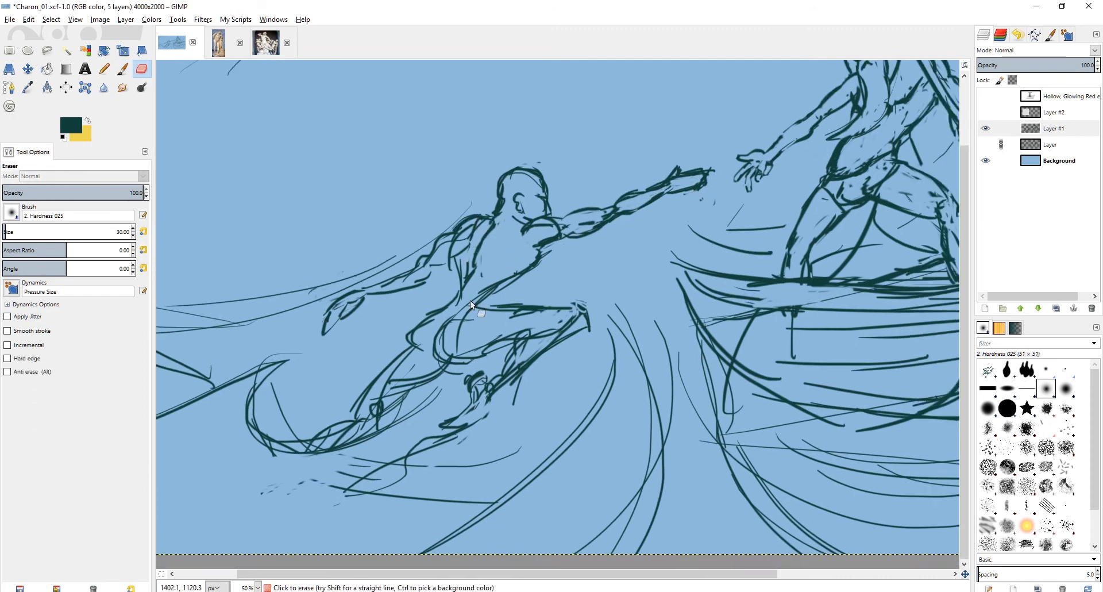
Redraw the leaping figure's chest, rear shoulder, waist and buttock contours, checking the drawing in flipped view.
{"action": "key", "text": "p"}
{"action": "left_click_drag", "start_coordinate": [454, 234], "coordinate": [422, 266]}
{"action": "key", "text": "shift+e"}
{"action": "key", "text": "p"}
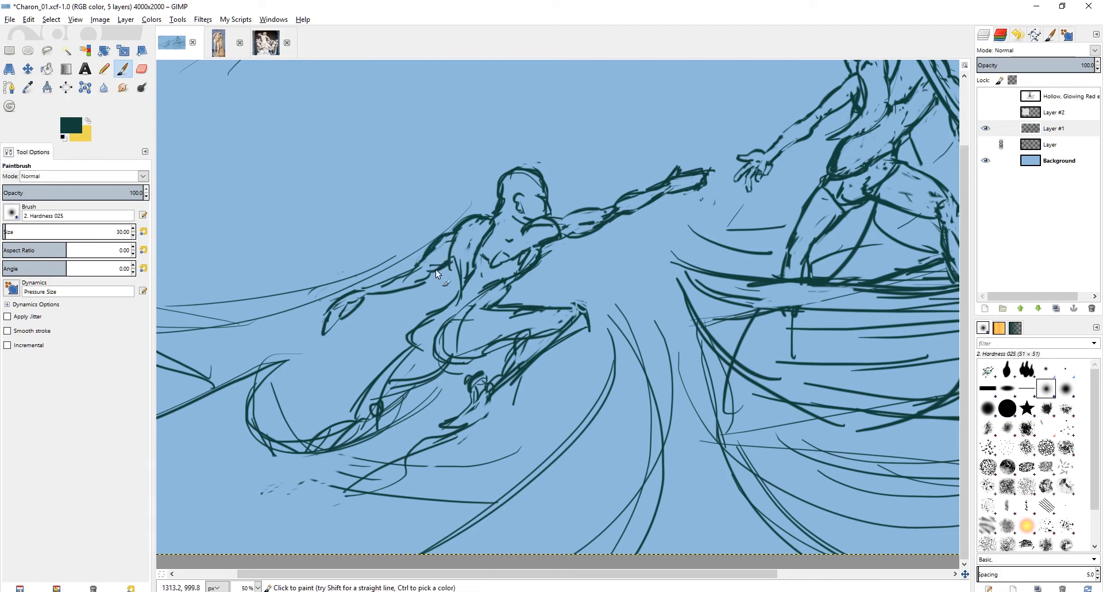
{"action": "key", "text": "shift+e"}
{"action": "left_click_drag", "start_coordinate": [459, 319], "coordinate": [458, 343]}
{"action": "scroll", "coordinate": [457, 339], "scroll_direction": "down", "scroll_amount": 2}
{"action": "key", "text": "h"}
{"action": "key", "text": "h"}
{"action": "scroll", "coordinate": [477, 310], "scroll_direction": "up", "scroll_amount": 3}
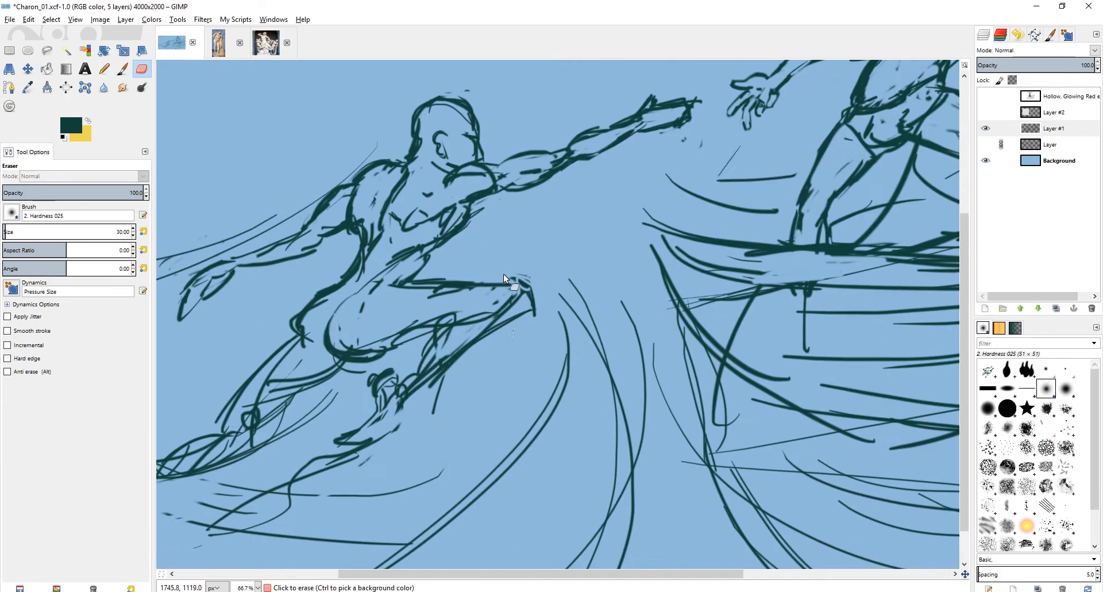
Erase the pointed knee of the leaping figure and redraw a rounded knee and upper thigh line.
{"action": "left_click_drag", "start_coordinate": [504, 274], "coordinate": [529, 279]}
{"action": "key", "text": "p"}
{"action": "key", "text": "shift+e"}
{"action": "left_click_drag", "start_coordinate": [496, 314], "coordinate": [527, 287]}
{"action": "key", "text": "p"}
{"action": "mouse_move", "coordinate": [510, 284]}
{"action": "left_mouse_down"}
{"action": "mouse_move", "coordinate": [433, 282]}
{"action": "mouse_move", "coordinate": [376, 301]}
{"action": "left_mouse_up"}
{"action": "key", "text": "shift+e"}
{"action": "left_click_drag", "start_coordinate": [489, 288], "coordinate": [416, 291]}
{"action": "key", "text": "p"}
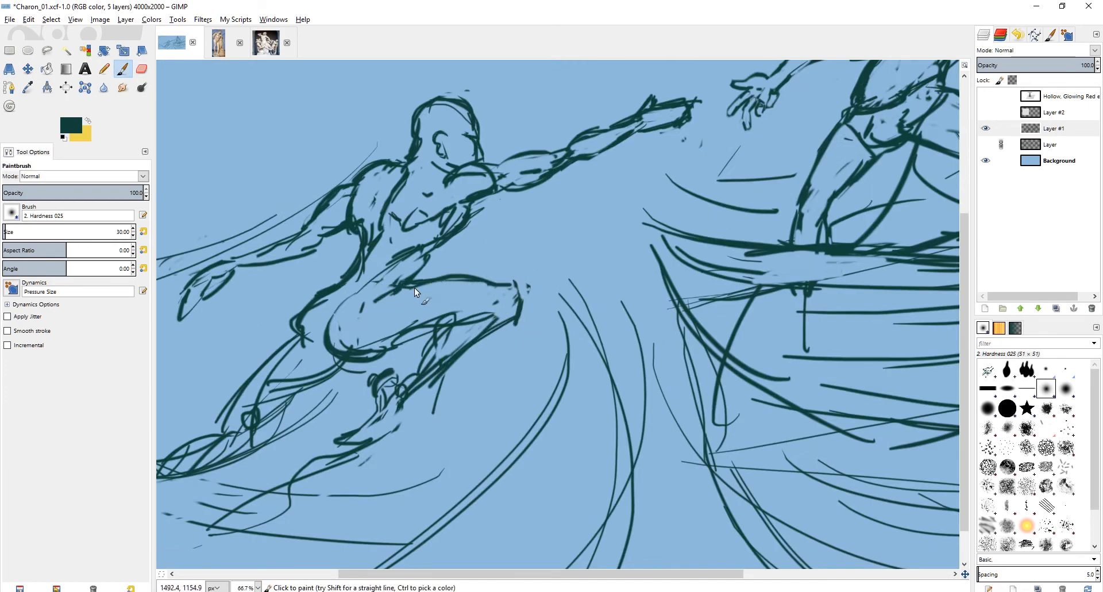
Redraw the underside of the leaping figure's bent thigh and erase the overlapping construction lines.
{"action": "left_click_drag", "start_coordinate": [480, 312], "coordinate": [390, 350]}
{"action": "key", "text": "shift+e"}
{"action": "left_click_drag", "start_coordinate": [451, 329], "coordinate": [432, 348]}
{"action": "key", "text": "p"}
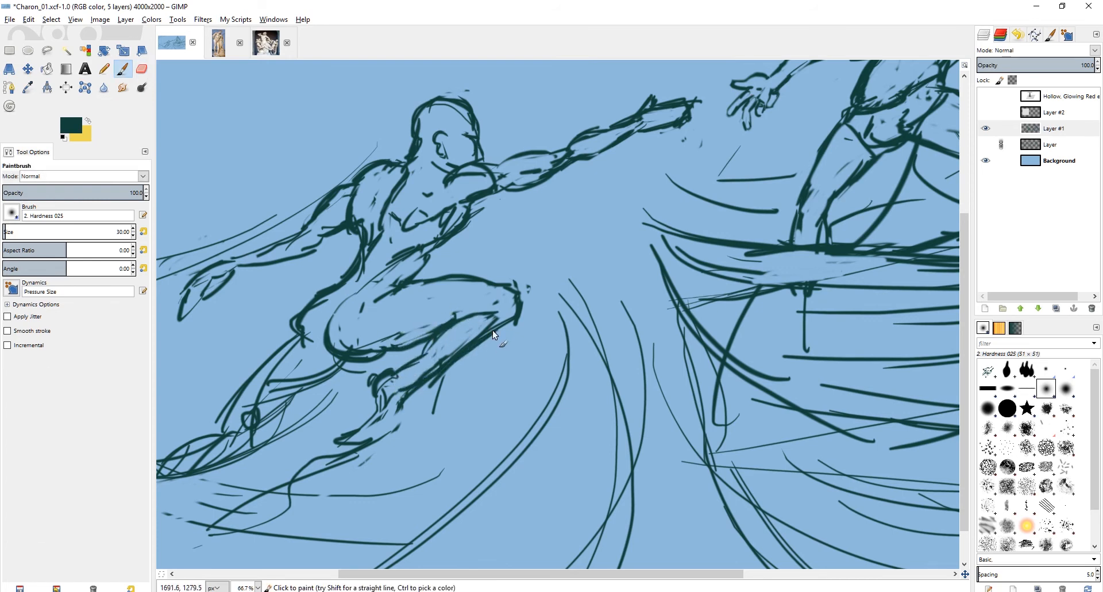
Refine the calf and shin of the leaping figure's bent leg and draw its foot and toes.
{"action": "key", "text": "shift+e"}
{"action": "left_click_drag", "start_coordinate": [501, 319], "coordinate": [437, 378]}
{"action": "key", "text": "p"}
{"action": "left_click_drag", "start_coordinate": [377, 405], "coordinate": [387, 425]}
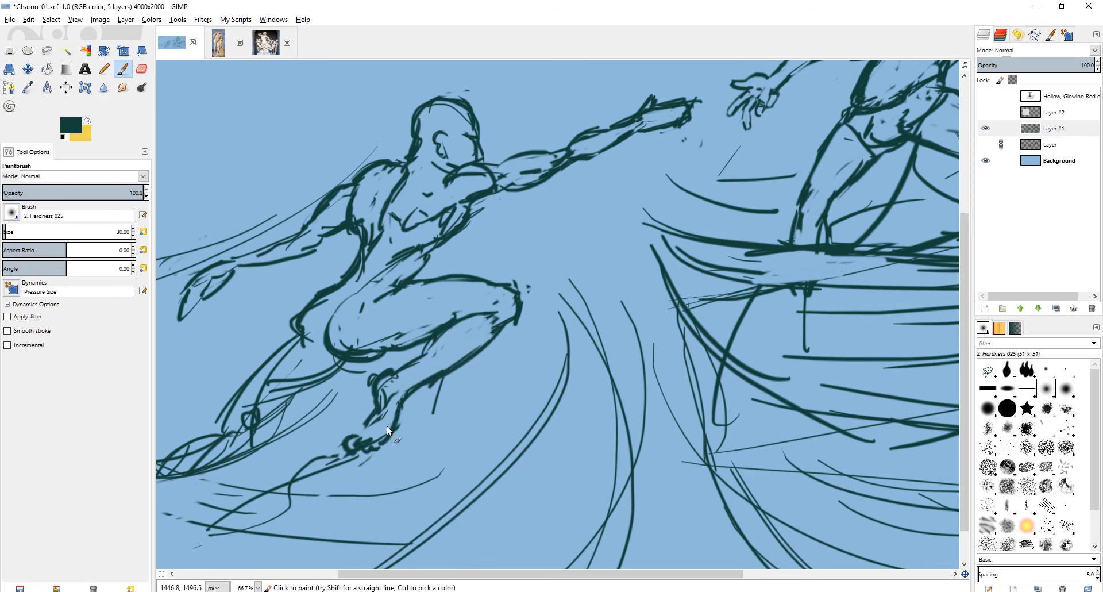
Redraw the leaping figure's trailing arm and define the fingers of its hand.
{"action": "key", "text": "shift+e"}
{"action": "left_click_drag", "start_coordinate": [368, 193], "coordinate": [484, 168]}
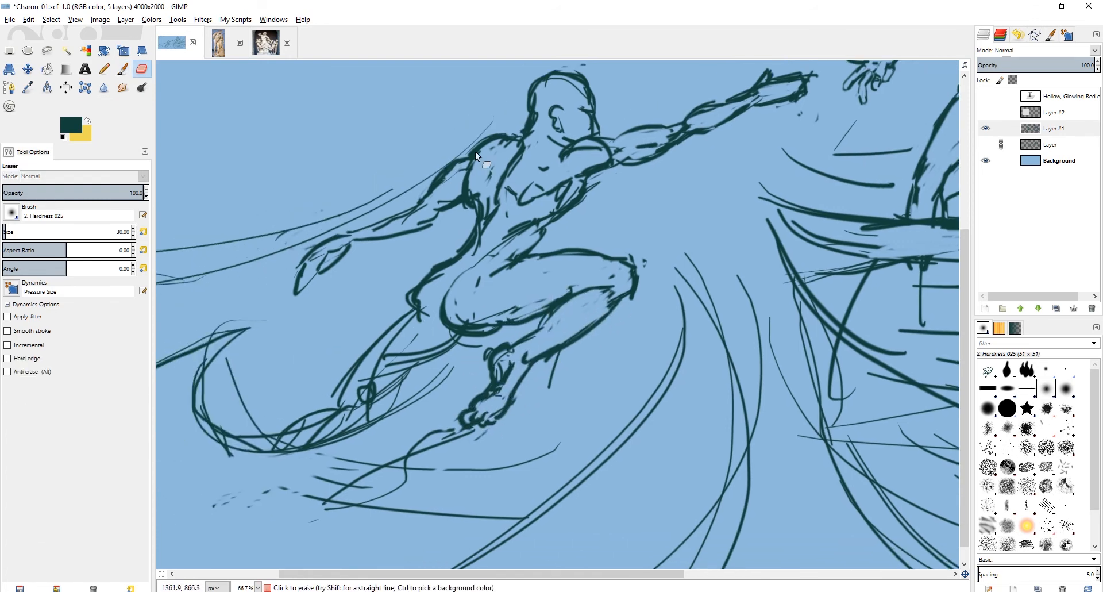
{"action": "key", "text": "p"}
{"action": "left_click_drag", "start_coordinate": [428, 204], "coordinate": [355, 232]}
{"action": "left_click_drag", "start_coordinate": [426, 227], "coordinate": [319, 261]}
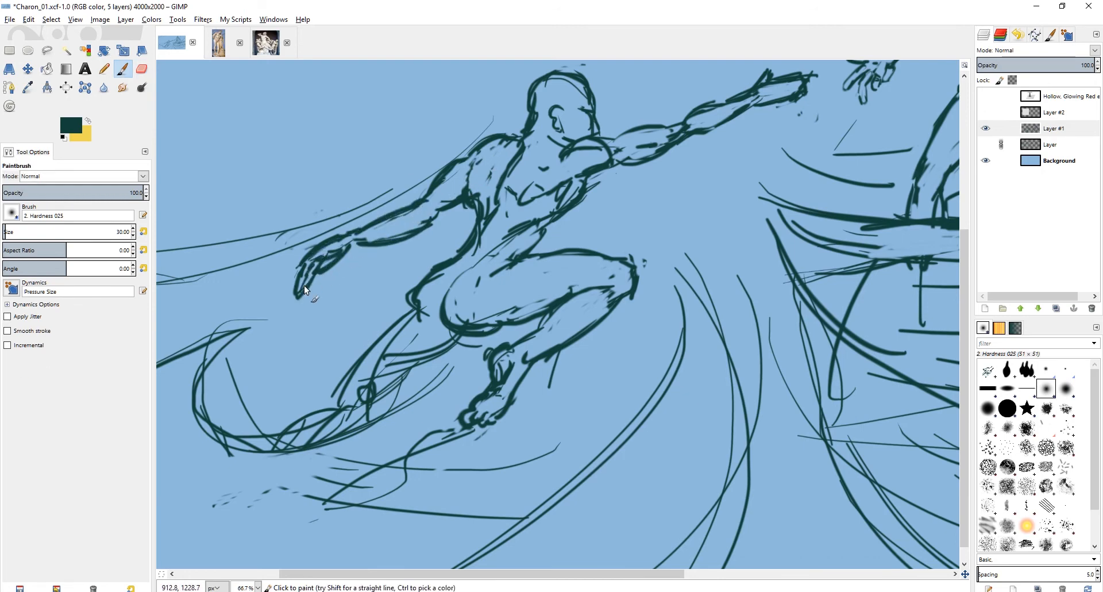
{"action": "left_click_drag", "start_coordinate": [291, 300], "coordinate": [262, 298]}
{"action": "scroll", "coordinate": [407, 209], "scroll_direction": "down", "scroll_amount": 1}
{"action": "scroll", "coordinate": [415, 212], "scroll_direction": "up", "scroll_amount": 1}
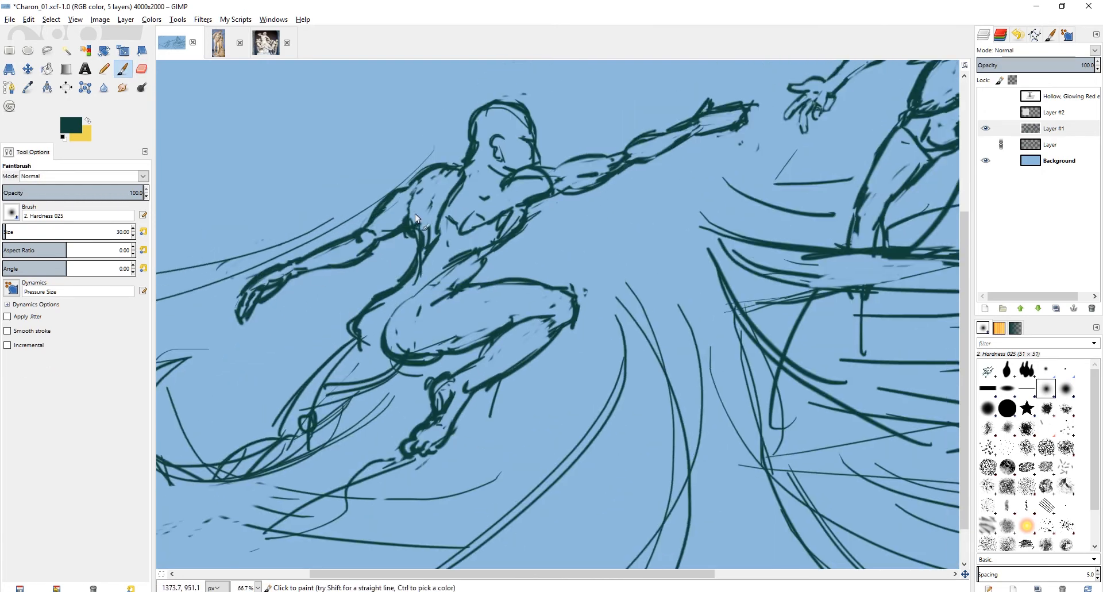
{"action": "scroll", "coordinate": [357, 350], "scroll_direction": "down", "scroll_amount": 2}
{"action": "scroll", "coordinate": [344, 391], "scroll_direction": "up", "scroll_amount": 1}
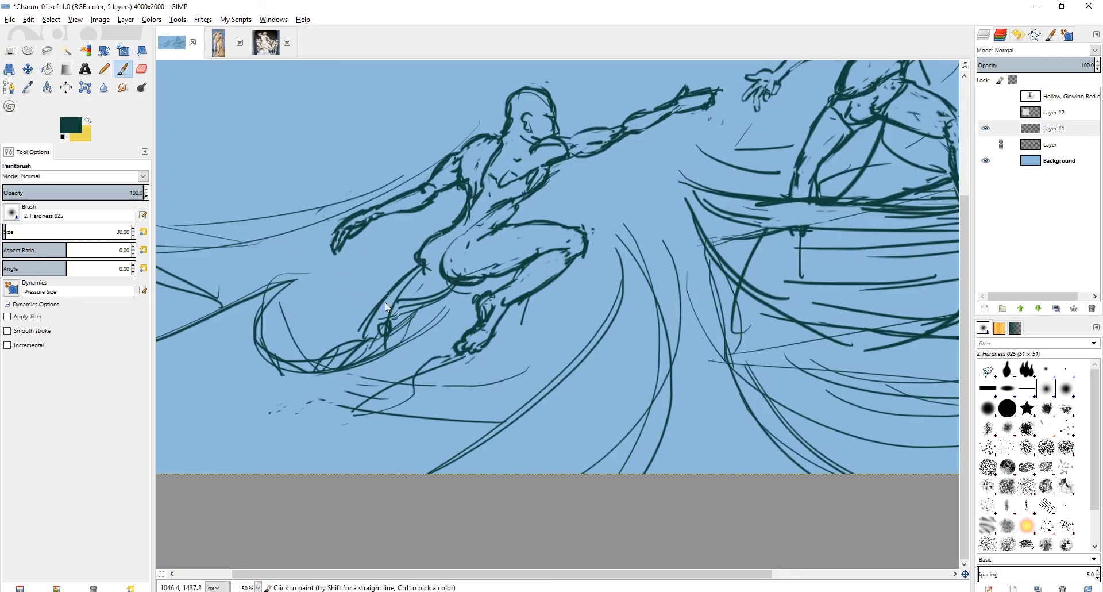
Clean up the boat's upper rim near the bow and repaint it with a firmer line.
{"action": "left_click_drag", "start_coordinate": [430, 313], "coordinate": [334, 411]}
{"action": "scroll", "coordinate": [334, 411], "scroll_direction": "down", "scroll_amount": 1}
{"action": "scroll", "coordinate": [660, 319], "scroll_direction": "up", "scroll_amount": 1}
{"action": "left_click_drag", "start_coordinate": [524, 340], "coordinate": [598, 349]}
{"action": "key", "text": "p"}
{"action": "left_click_drag", "start_coordinate": [477, 335], "coordinate": [629, 353]}
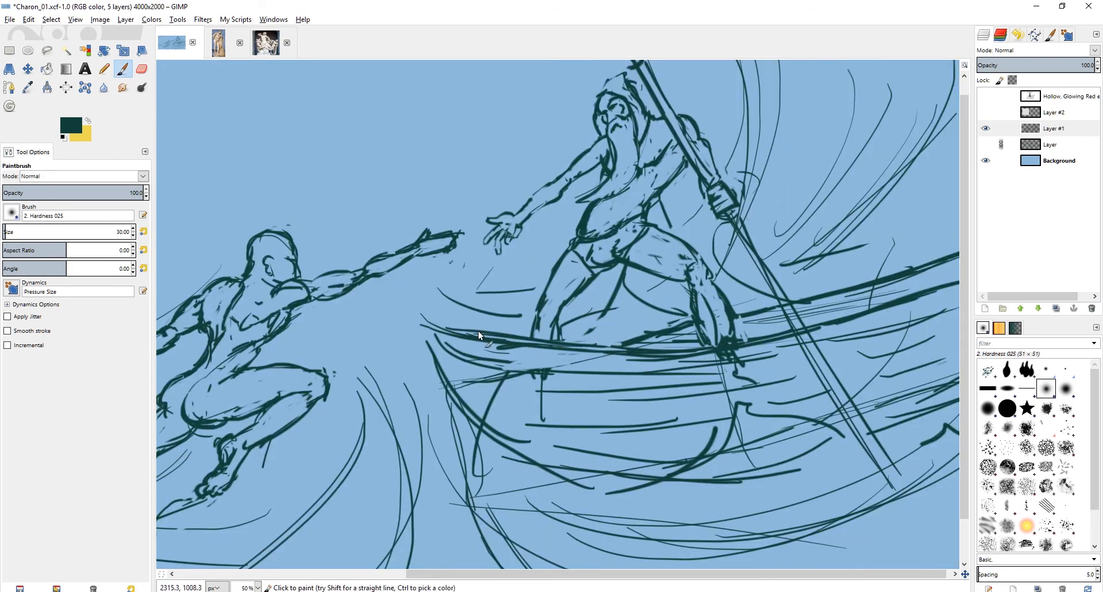
{"action": "key", "text": "shift+e"}
{"action": "mouse_move", "coordinate": [514, 337]}
{"action": "left_mouse_down"}
{"action": "mouse_move", "coordinate": [632, 349]}
{"action": "mouse_move", "coordinate": [546, 323]}
{"action": "left_mouse_up"}
Refine the boat's rim behind Charon's legs and past the pole toward the stern.
{"action": "key", "text": "shift+e"}
{"action": "key", "text": "p"}
{"action": "left_click_drag", "start_coordinate": [677, 278], "coordinate": [533, 327]}
{"action": "key", "text": "shift+e"}
{"action": "key", "text": "p"}
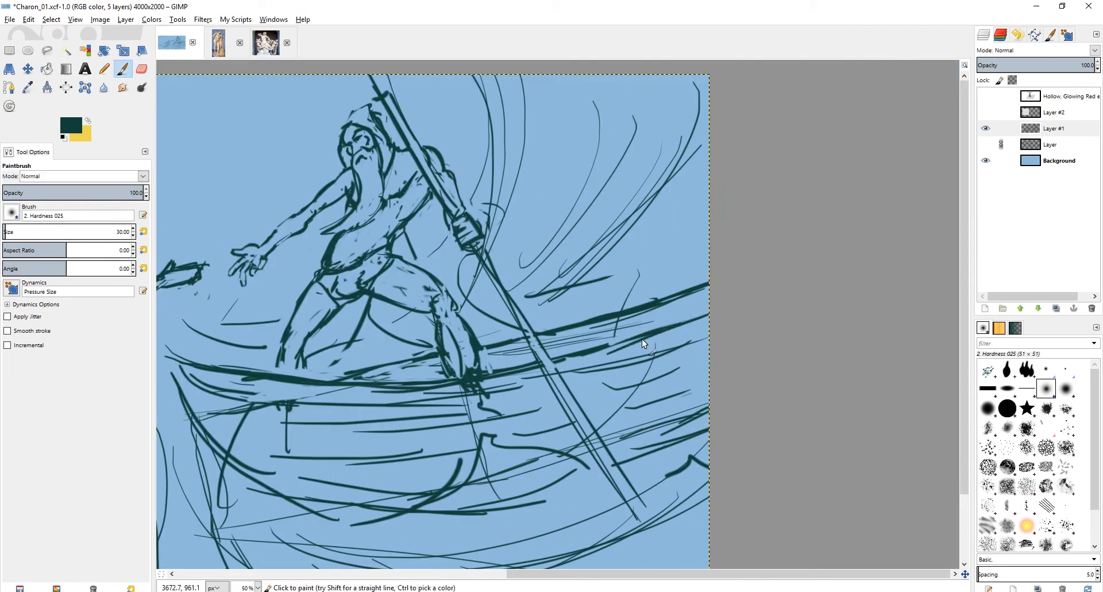
{"action": "left_click_drag", "start_coordinate": [533, 394], "coordinate": [642, 339]}
{"action": "key", "text": "shift+e"}
{"action": "key", "text": "p"}
Redraw the boat's bow and erase the stray construction lines across the hull.
{"action": "left_click_drag", "start_coordinate": [386, 366], "coordinate": [352, 361]}
{"action": "left_click_drag", "start_coordinate": [243, 305], "coordinate": [277, 380]}
{"action": "key", "text": "shift+e"}
{"action": "mouse_move", "coordinate": [293, 343]}
{"action": "left_mouse_down"}
{"action": "mouse_move", "coordinate": [352, 352]}
{"action": "mouse_move", "coordinate": [349, 397]}
{"action": "left_mouse_up"}
{"action": "mouse_move", "coordinate": [605, 441]}
{"action": "left_mouse_down"}
{"action": "mouse_move", "coordinate": [535, 471]}
{"action": "mouse_move", "coordinate": [398, 457]}
{"action": "mouse_move", "coordinate": [540, 505]}
{"action": "mouse_move", "coordinate": [556, 462]}
{"action": "mouse_move", "coordinate": [613, 428]}
{"action": "left_mouse_up"}
Paint the curved shapes around the lower end of the pole and erase loose lines beside the hull.
{"action": "key", "text": "p"}
{"action": "left_click_drag", "start_coordinate": [618, 388], "coordinate": [656, 376]}
{"action": "left_click_drag", "start_coordinate": [763, 421], "coordinate": [839, 384]}
{"action": "left_click_drag", "start_coordinate": [763, 402], "coordinate": [788, 410]}
{"action": "key", "text": "shift+e"}
{"action": "mouse_move", "coordinate": [730, 434]}
{"action": "left_mouse_down"}
{"action": "mouse_move", "coordinate": [661, 464]}
{"action": "mouse_move", "coordinate": [661, 488]}
{"action": "left_mouse_up"}
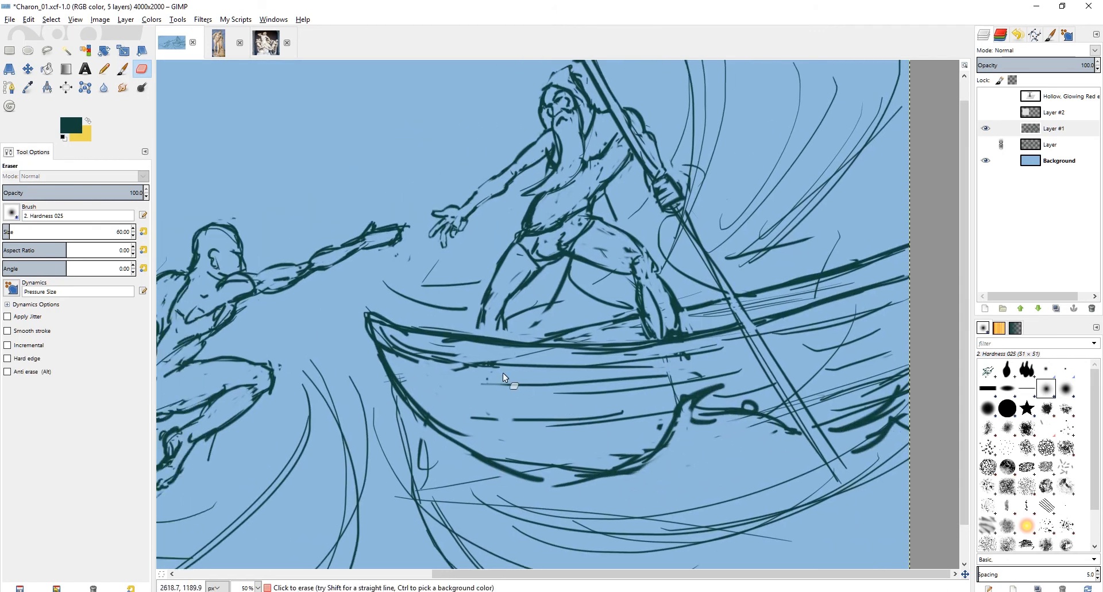
Clean the hull just below the boat's rim and paint firmer plank lines there with a size 50 brush.
{"action": "left_click_drag", "start_coordinate": [540, 364], "coordinate": [707, 350]}
{"action": "key", "text": "p"}
{"action": "left_click_drag", "start_coordinate": [431, 357], "coordinate": [547, 373]}
{"action": "left_click_drag", "start_coordinate": [548, 373], "coordinate": [427, 380]}
{"action": "key", "text": "shift+["}
{"action": "left_click_drag", "start_coordinate": [498, 379], "coordinate": [618, 360]}
{"action": "mouse_move", "coordinate": [478, 378]}
{"action": "left_mouse_down"}
{"action": "mouse_move", "coordinate": [381, 388]}
{"action": "mouse_move", "coordinate": [610, 349]}
{"action": "left_mouse_up"}
{"action": "key", "text": "shift+e"}
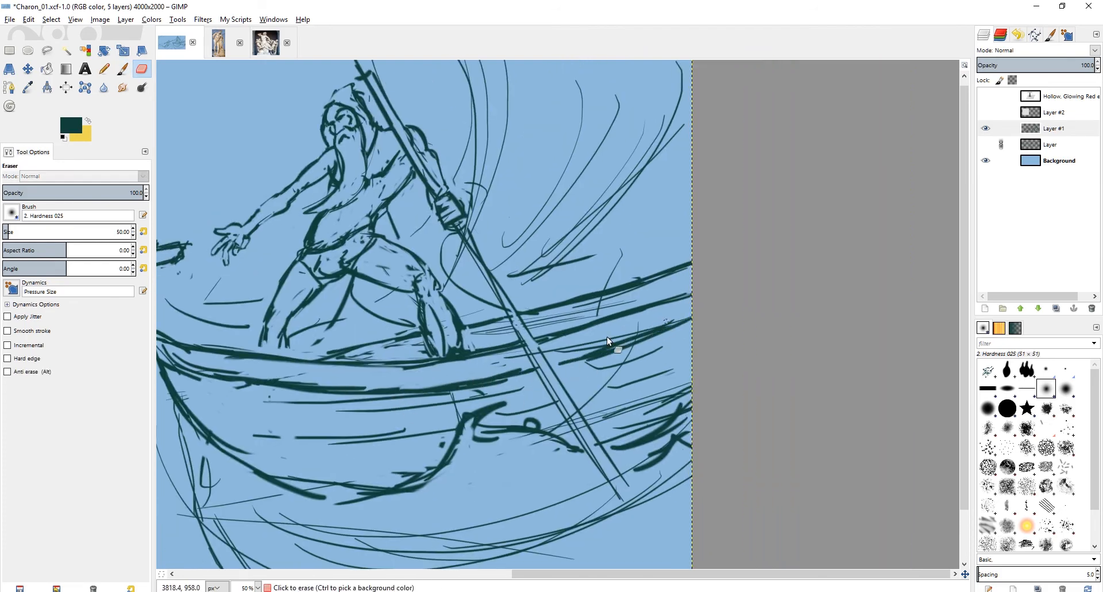
Erase stray lines around the pole and repaint the hull planks toward the stern.
{"action": "key", "text": "p"}
{"action": "key", "text": "shift+e"}
{"action": "left_click_drag", "start_coordinate": [681, 316], "coordinate": [629, 339]}
{"action": "key", "text": "p"}
{"action": "key", "text": "shift+e"}
{"action": "mouse_move", "coordinate": [254, 278]}
{"action": "left_mouse_down"}
{"action": "mouse_move", "coordinate": [370, 379]}
{"action": "mouse_move", "coordinate": [463, 422]}
{"action": "mouse_move", "coordinate": [401, 406]}
{"action": "left_mouse_up"}
{"action": "key", "text": "p"}
{"action": "key", "text": "shift+e"}
{"action": "key", "text": "p"}
{"action": "left_click_drag", "start_coordinate": [505, 409], "coordinate": [574, 401]}
{"action": "key", "text": "shift+e"}
{"action": "key", "text": "p"}
{"action": "key", "text": "shift+e"}
Paint the lower hull planks from bow to stern and erase the lines crossing inside the pole.
{"action": "left_click_drag", "start_coordinate": [270, 434], "coordinate": [468, 451]}
{"action": "key", "text": "p"}
{"action": "mouse_move", "coordinate": [672, 401]}
{"action": "left_mouse_down"}
{"action": "mouse_move", "coordinate": [563, 419]}
{"action": "mouse_move", "coordinate": [700, 381]}
{"action": "left_mouse_up"}
{"action": "key", "text": "shift+e"}
{"action": "key", "text": "p"}
{"action": "left_click_drag", "start_coordinate": [345, 457], "coordinate": [473, 458]}
{"action": "key", "text": "shift+e"}
{"action": "left_click_drag", "start_coordinate": [594, 379], "coordinate": [608, 457]}
{"action": "key", "text": "p"}
Set the brush dynamics to Dynamics Off and paint a straight edge along Charon's pole.
{"action": "left_click", "coordinate": [12, 288]}
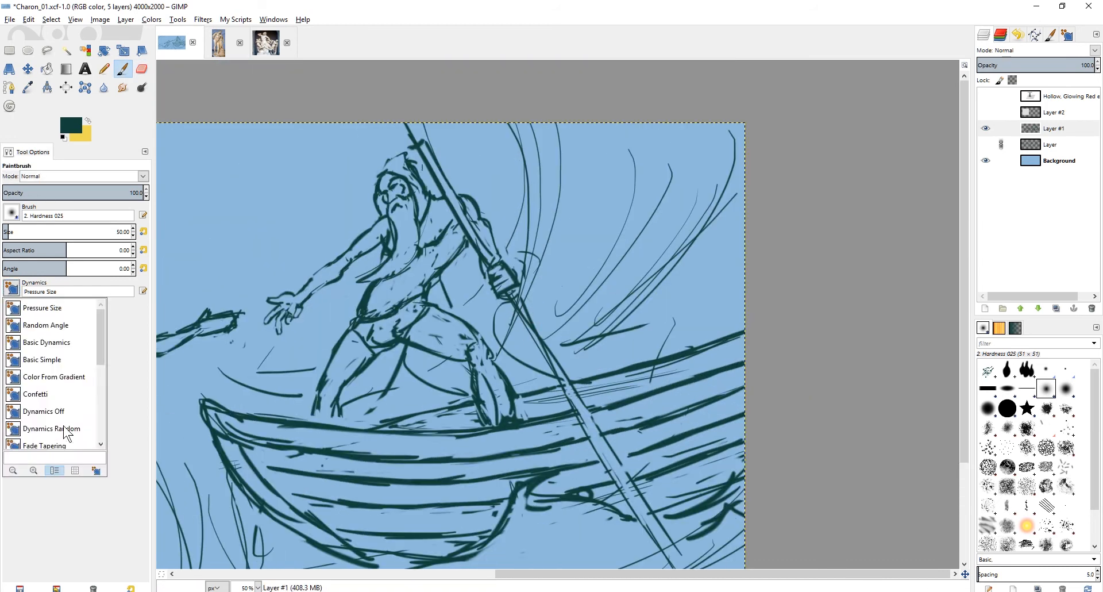
{"action": "left_click", "coordinate": [57, 411]}
{"action": "mouse_move", "coordinate": [499, 316]}
{"action": "left_mouse_down"}
{"action": "mouse_move", "coordinate": [410, 316]}
{"action": "mouse_move", "coordinate": [339, 198]}
{"action": "mouse_move", "coordinate": [405, 296]}
{"action": "left_mouse_up"}
{"action": "left_click", "coordinate": [493, 460], "text": "shift"}
Trim the pole's rough edges and upper end with the eraser, repainting its outline where needed.
{"action": "key", "text": "shift+e"}
{"action": "left_click", "coordinate": [324, 172], "text": "shift"}
{"action": "key", "text": "p"}
{"action": "key", "text": "shift+e"}
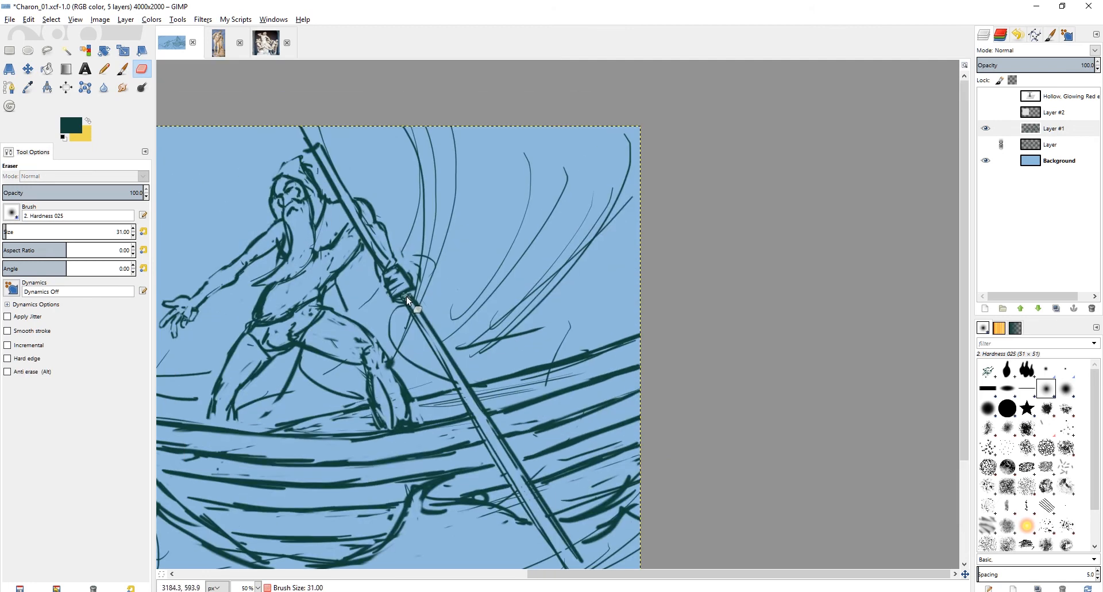
{"action": "key", "text": "p"}
{"action": "key", "text": "shift+e"}
{"action": "left_click_drag", "start_coordinate": [291, 133], "coordinate": [290, 125]}
{"action": "key", "text": "p"}
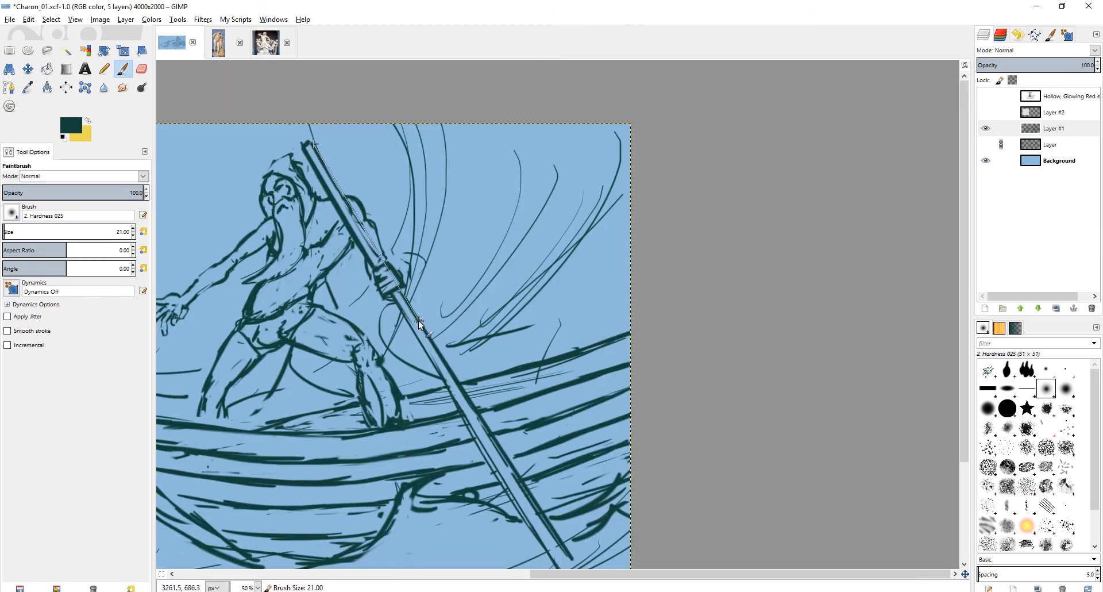
{"action": "key", "text": "shift+e"}
{"action": "scroll", "coordinate": [384, 271], "scroll_direction": "down", "scroll_amount": 2}
{"action": "scroll", "coordinate": [451, 382], "scroll_direction": "up", "scroll_amount": 1}
Paint bold curling wave lines below the boat from bow to pole and erase the overlap near the pole's tip.
{"action": "key", "text": "p"}
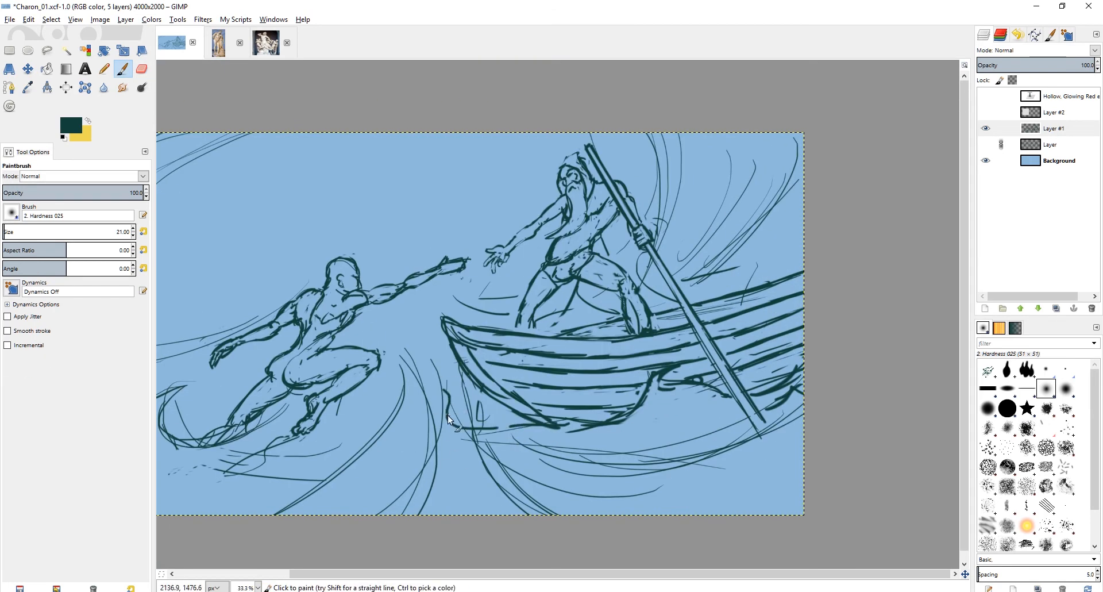
{"action": "left_click_drag", "start_coordinate": [447, 415], "coordinate": [517, 429]}
{"action": "left_click_drag", "start_coordinate": [454, 456], "coordinate": [543, 462]}
{"action": "left_click_drag", "start_coordinate": [604, 479], "coordinate": [662, 488]}
{"action": "left_click_drag", "start_coordinate": [727, 459], "coordinate": [791, 447]}
{"action": "key", "text": "shift+e"}
{"action": "left_click_drag", "start_coordinate": [710, 438], "coordinate": [692, 451]}
Paint thicker sweeping curves in the sky behind Charon and above the leaping figure.
{"action": "key", "text": "p"}
{"action": "mouse_move", "coordinate": [718, 112]}
{"action": "left_mouse_down"}
{"action": "mouse_move", "coordinate": [694, 160]}
{"action": "mouse_move", "coordinate": [664, 313]}
{"action": "left_mouse_up"}
{"action": "left_click_drag", "start_coordinate": [764, 181], "coordinate": [702, 317]}
{"action": "left_click_drag", "start_coordinate": [402, 276], "coordinate": [570, 202]}
{"action": "left_click_drag", "start_coordinate": [229, 148], "coordinate": [186, 192]}
{"action": "left_click_drag", "start_coordinate": [258, 161], "coordinate": [371, 109]}
{"action": "left_click_drag", "start_coordinate": [683, 222], "coordinate": [652, 233]}
Enlarge the eraser and remove leftover construction lines around Charon's legs, the pole and the sky behind him.
{"action": "key", "text": "shift+e"}
{"action": "key", "text": "shift+bracketright"}
{"action": "key", "text": "shift+bracketright"}
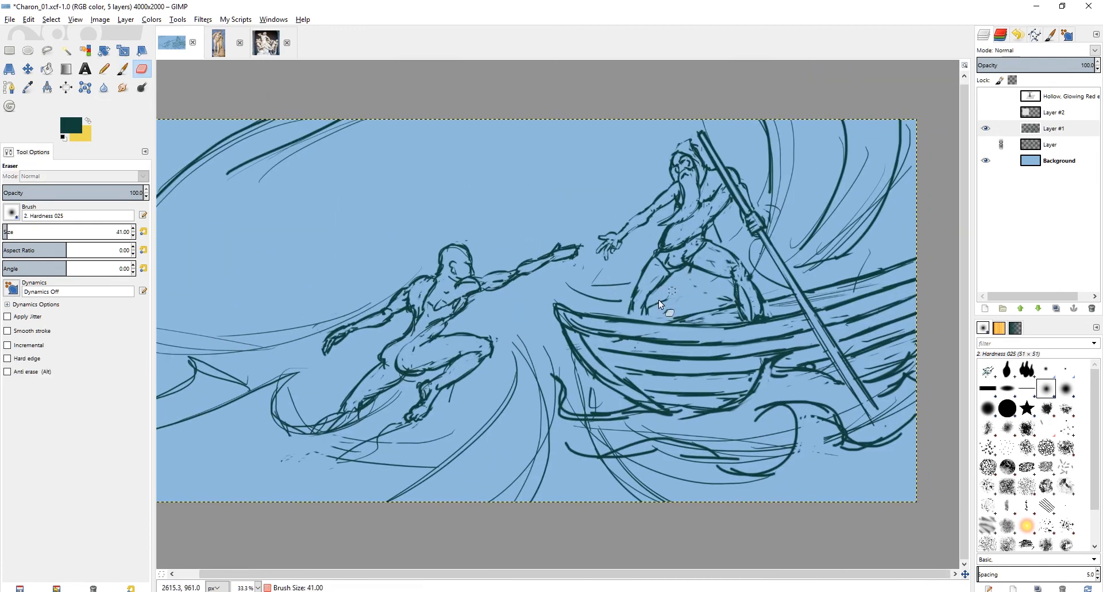
{"action": "left_click_drag", "start_coordinate": [619, 295], "coordinate": [582, 294]}
{"action": "left_click_drag", "start_coordinate": [754, 244], "coordinate": [783, 284]}
{"action": "left_click_drag", "start_coordinate": [866, 150], "coordinate": [848, 202]}
{"action": "left_click_drag", "start_coordinate": [909, 128], "coordinate": [902, 180]}
{"action": "scroll", "coordinate": [415, 313], "scroll_direction": "down", "scroll_amount": 1}
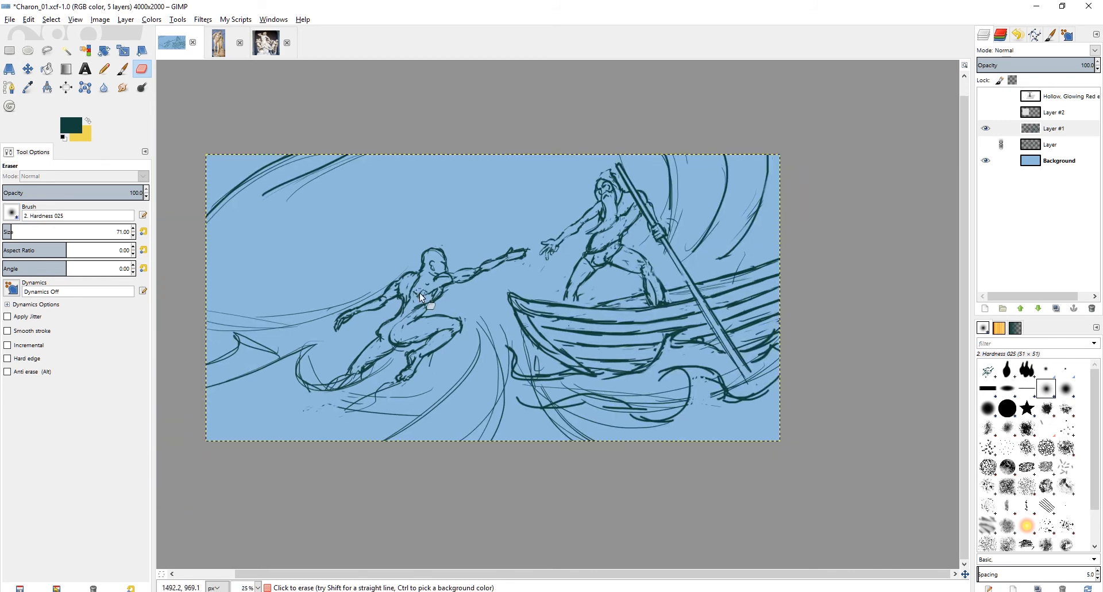
Paint hair on the leaping figure's head with a size 21 brush using Pressure Size dynamics.
{"action": "scroll", "coordinate": [417, 236], "scroll_direction": "up", "scroll_amount": 1}
{"action": "key", "text": "p"}
{"action": "key", "text": "shift+bracketleft"}
{"action": "scroll", "coordinate": [411, 336], "scroll_direction": "up", "scroll_amount": 2}
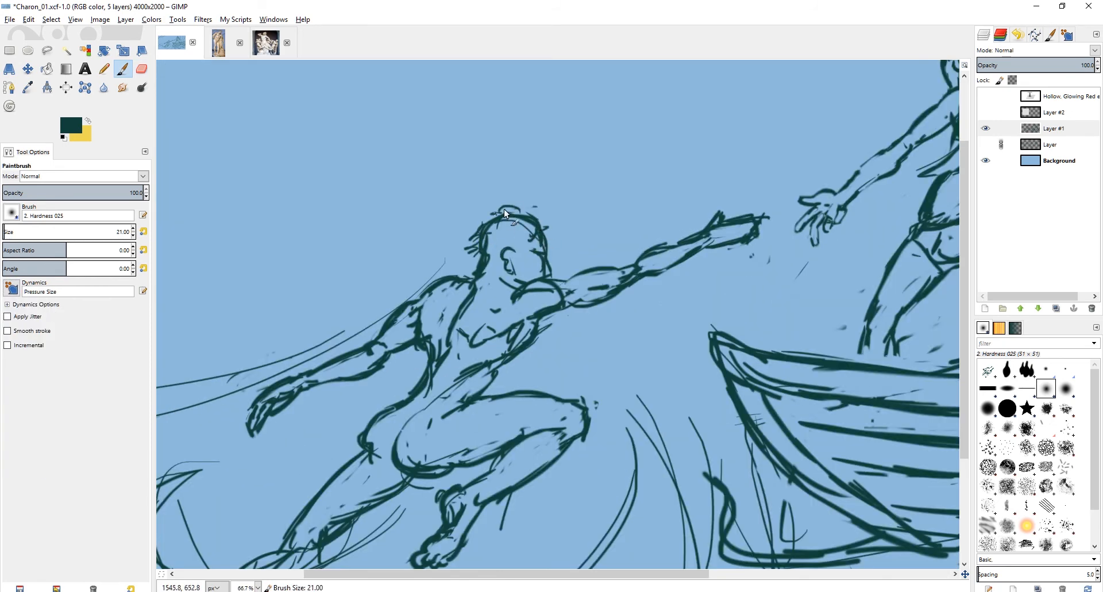
{"action": "left_click_drag", "start_coordinate": [504, 210], "coordinate": [539, 223]}
{"action": "mouse_move", "coordinate": [529, 249]}
{"action": "left_mouse_down"}
{"action": "mouse_move", "coordinate": [488, 256]}
{"action": "mouse_move", "coordinate": [517, 230]}
{"action": "mouse_move", "coordinate": [475, 248]}
{"action": "left_mouse_up"}
{"action": "key", "text": "shift+e"}
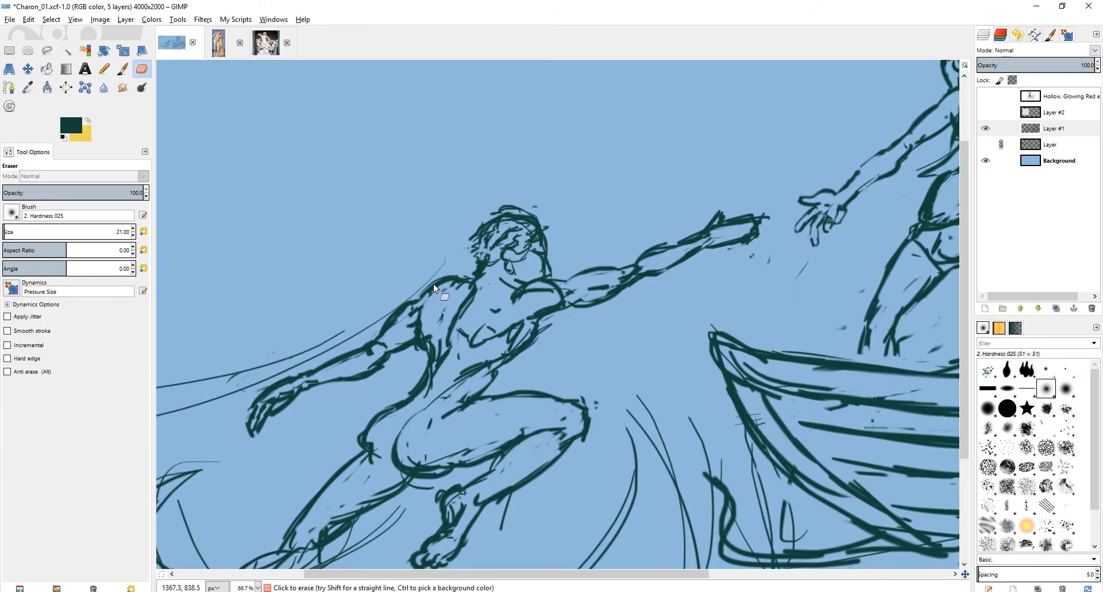
Refine the leaping figure's front hair and face, and touch up the torso and thigh contours.
{"action": "key", "text": "p"}
{"action": "scroll", "coordinate": [546, 233], "scroll_direction": "down", "scroll_amount": 2}
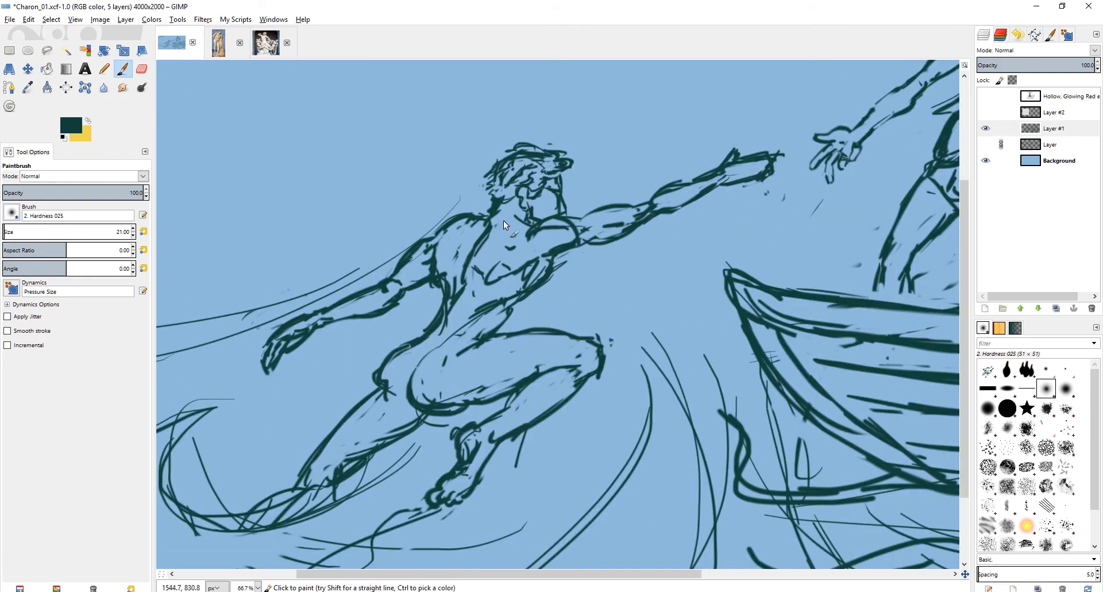
{"action": "scroll", "coordinate": [503, 219], "scroll_direction": "down", "scroll_amount": 2}
{"action": "scroll", "coordinate": [419, 329], "scroll_direction": "up", "scroll_amount": 2}
{"action": "key", "text": "shift+e"}
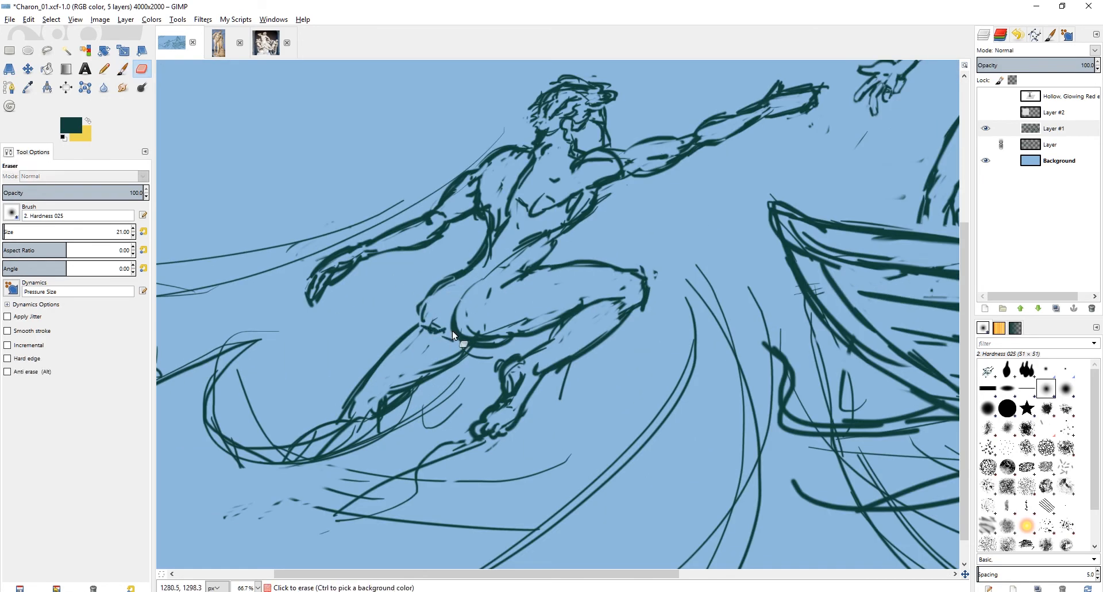
{"action": "scroll", "coordinate": [454, 328], "scroll_direction": "down", "scroll_amount": 2}
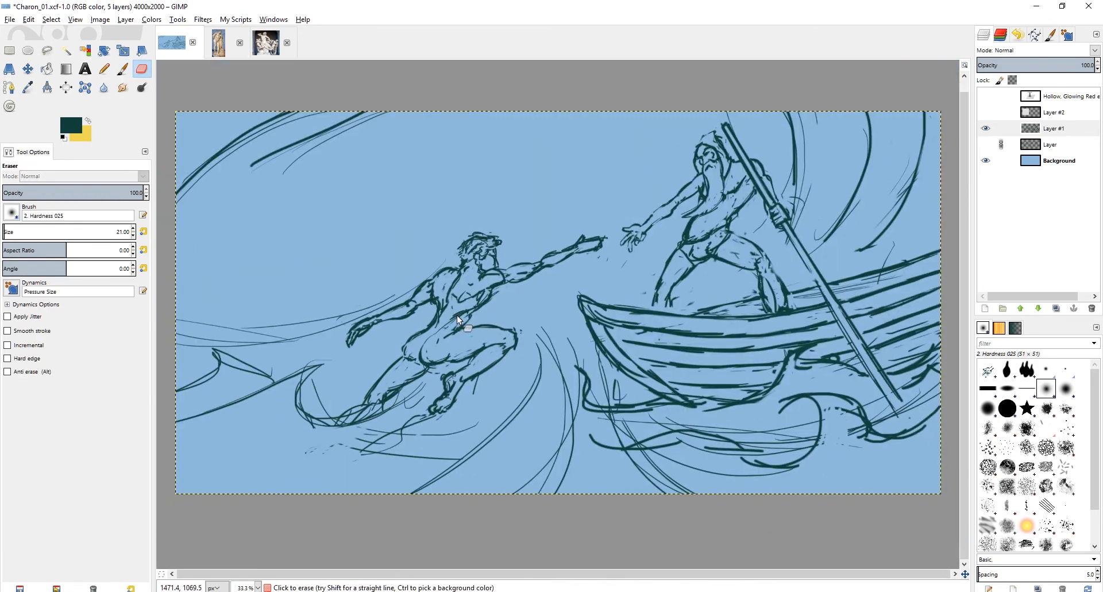
Link Layer #1 and make the rough sketch layer named Layer visible.
{"action": "left_click", "coordinate": [1001, 129]}
{"action": "key", "text": "h"}
{"action": "key", "text": "h"}
{"action": "left_click", "coordinate": [986, 144]}
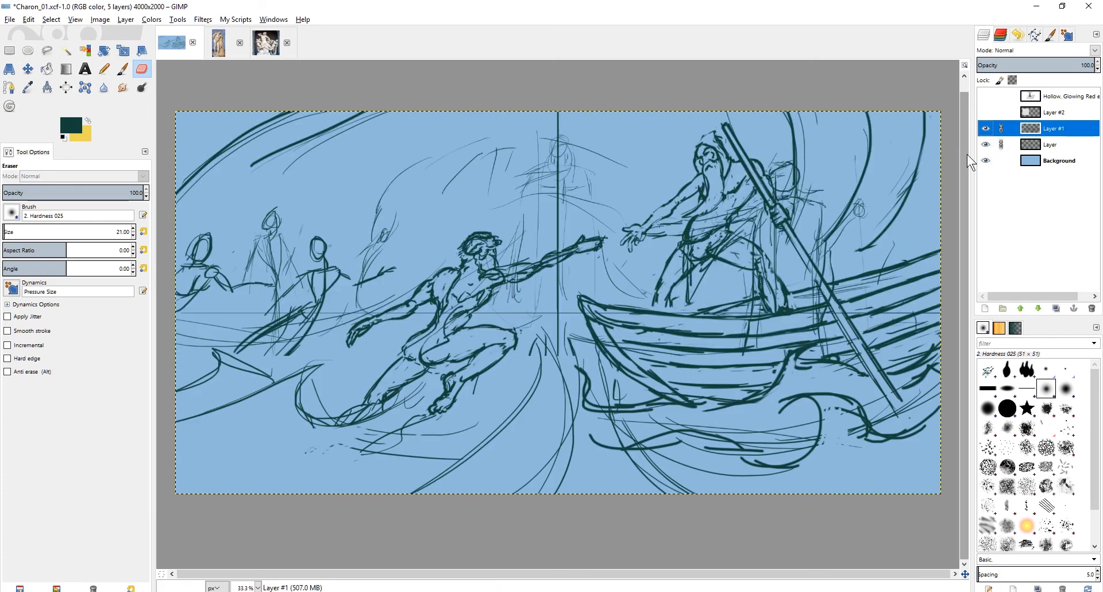
Paint the face and flowing hair of the floating woman behind the leaping figure, following the rough sketch.
{"action": "scroll", "coordinate": [470, 255], "scroll_direction": "up", "scroll_amount": 3}
{"action": "key", "text": "p"}
{"action": "scroll", "coordinate": [456, 184], "scroll_direction": "up", "scroll_amount": 1}
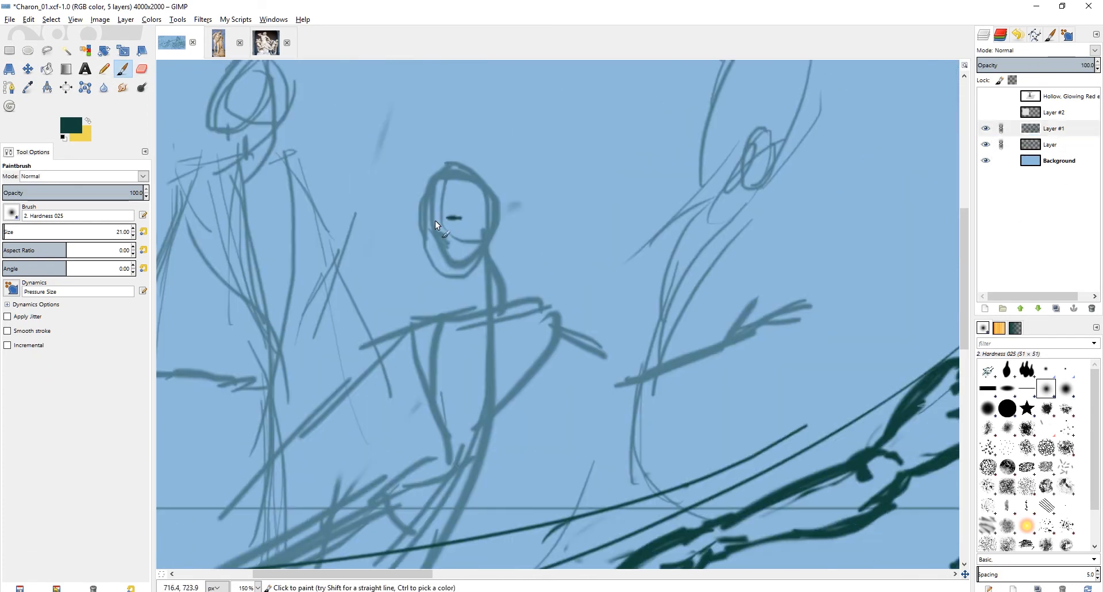
{"action": "left_click_drag", "start_coordinate": [364, 311], "coordinate": [397, 322]}
{"action": "left_click_drag", "start_coordinate": [494, 249], "coordinate": [506, 301]}
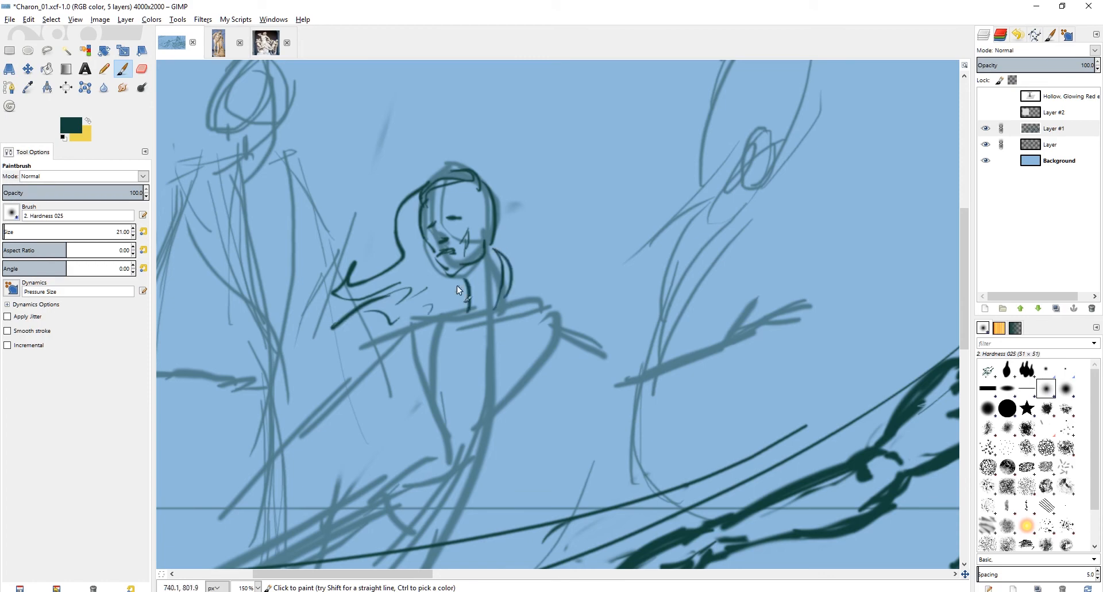
Paint the floating woman's neck, shoulders and outstretched arm with its hand.
{"action": "left_click_drag", "start_coordinate": [466, 272], "coordinate": [469, 311]}
{"action": "left_click_drag", "start_coordinate": [468, 299], "coordinate": [393, 343]}
{"action": "left_click_drag", "start_coordinate": [497, 288], "coordinate": [534, 298]}
{"action": "left_click_drag", "start_coordinate": [493, 257], "coordinate": [549, 311]}
{"action": "mouse_move", "coordinate": [482, 279]}
{"action": "left_mouse_down"}
{"action": "mouse_move", "coordinate": [540, 330]}
{"action": "mouse_move", "coordinate": [649, 298]}
{"action": "left_mouse_up"}
{"action": "left_click_drag", "start_coordinate": [560, 316], "coordinate": [642, 290]}
{"action": "left_click_drag", "start_coordinate": [599, 320], "coordinate": [652, 277]}
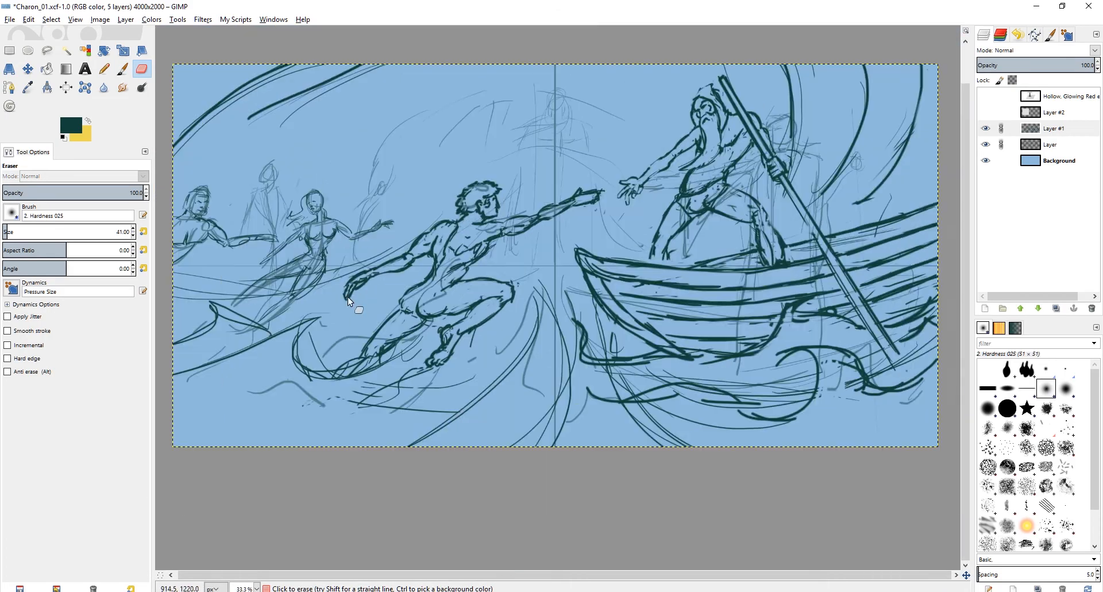
Define the floating woman's chest and waist contours, erasing and repainting the outline.
{"action": "scroll", "coordinate": [320, 241], "scroll_direction": "up", "scroll_amount": 3}
{"action": "key", "text": "p"}
{"action": "key", "text": "bracketleft"}
{"action": "mouse_move", "coordinate": [537, 203]}
{"action": "left_mouse_down"}
{"action": "mouse_move", "coordinate": [473, 242]}
{"action": "mouse_move", "coordinate": [491, 225]}
{"action": "mouse_move", "coordinate": [528, 236]}
{"action": "mouse_move", "coordinate": [466, 226]}
{"action": "mouse_move", "coordinate": [479, 245]}
{"action": "mouse_move", "coordinate": [455, 237]}
{"action": "mouse_move", "coordinate": [543, 218]}
{"action": "left_mouse_up"}
{"action": "key", "text": "shift+e"}
{"action": "key", "text": "p"}
{"action": "left_click_drag", "start_coordinate": [501, 247], "coordinate": [510, 258]}
{"action": "key", "text": "shift+e"}
{"action": "left_click_drag", "start_coordinate": [509, 262], "coordinate": [501, 344]}
{"action": "key", "text": "p"}
{"action": "mouse_move", "coordinate": [502, 294]}
{"action": "left_mouse_down"}
{"action": "mouse_move", "coordinate": [516, 271]}
{"action": "mouse_move", "coordinate": [464, 264]}
{"action": "mouse_move", "coordinate": [419, 294]}
{"action": "mouse_move", "coordinate": [414, 285]}
{"action": "mouse_move", "coordinate": [461, 266]}
{"action": "left_mouse_up"}
Paint the floating woman's hip and upper thigh lines and clean the edge of her waist.
{"action": "key", "text": "shift+e"}
{"action": "key", "text": "p"}
{"action": "key", "text": "shift+e"}
{"action": "key", "text": "p"}
{"action": "mouse_move", "coordinate": [467, 279]}
{"action": "left_mouse_down"}
{"action": "mouse_move", "coordinate": [458, 325]}
{"action": "mouse_move", "coordinate": [421, 367]}
{"action": "left_mouse_up"}
{"action": "key", "text": "shift+e"}
{"action": "left_click_drag", "start_coordinate": [502, 287], "coordinate": [501, 325]}
{"action": "key", "text": "p"}
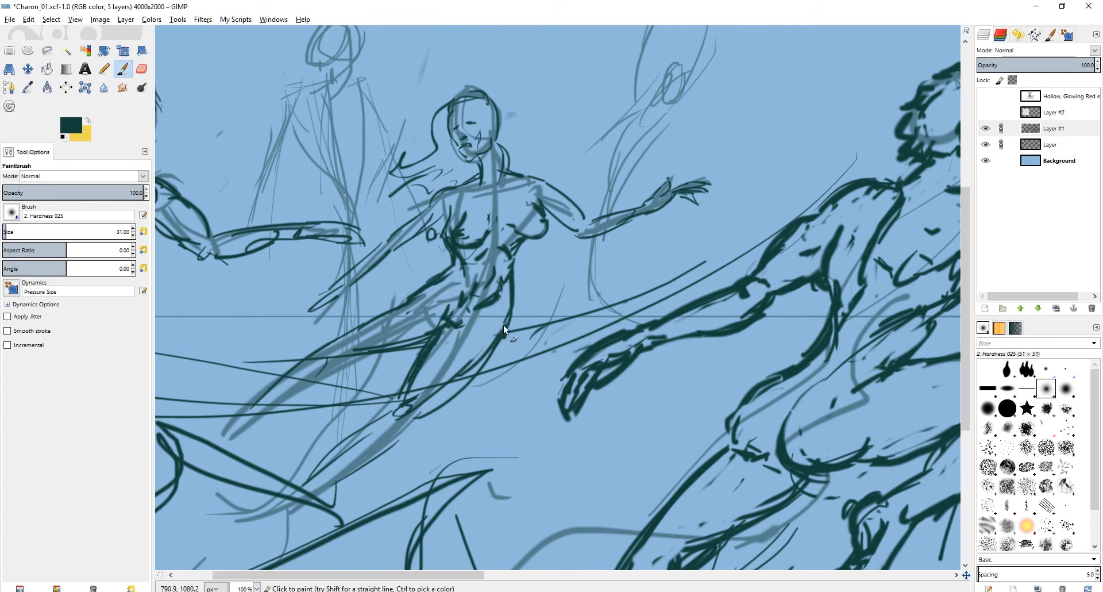
Clean up and repaint the floating woman's near leg from the hip past the knee.
{"action": "key", "text": "shift+e"}
{"action": "left_click_drag", "start_coordinate": [487, 371], "coordinate": [428, 387]}
{"action": "key", "text": "p"}
{"action": "left_click_drag", "start_coordinate": [389, 435], "coordinate": [473, 349]}
{"action": "left_click_drag", "start_coordinate": [444, 378], "coordinate": [386, 409]}
{"action": "left_click_drag", "start_coordinate": [403, 371], "coordinate": [385, 396]}
{"action": "mouse_move", "coordinate": [465, 263]}
{"action": "left_mouse_down"}
{"action": "mouse_move", "coordinate": [485, 291]}
{"action": "mouse_move", "coordinate": [458, 315]}
{"action": "left_mouse_up"}
Erase loose lines over the floating woman's hips and repaint her trailing leg down to the foot.
{"action": "key", "text": "shift+e"}
{"action": "left_click_drag", "start_coordinate": [503, 309], "coordinate": [432, 319]}
{"action": "key", "text": "p"}
{"action": "key", "text": "shift+e"}
{"action": "left_click_drag", "start_coordinate": [473, 260], "coordinate": [319, 377]}
{"action": "key", "text": "p"}
{"action": "left_click_drag", "start_coordinate": [360, 347], "coordinate": [301, 403]}
{"action": "left_click_drag", "start_coordinate": [370, 370], "coordinate": [308, 405]}
Paint the floating woman's trailing arm from the shoulder down to the hand.
{"action": "left_click_drag", "start_coordinate": [520, 165], "coordinate": [517, 202]}
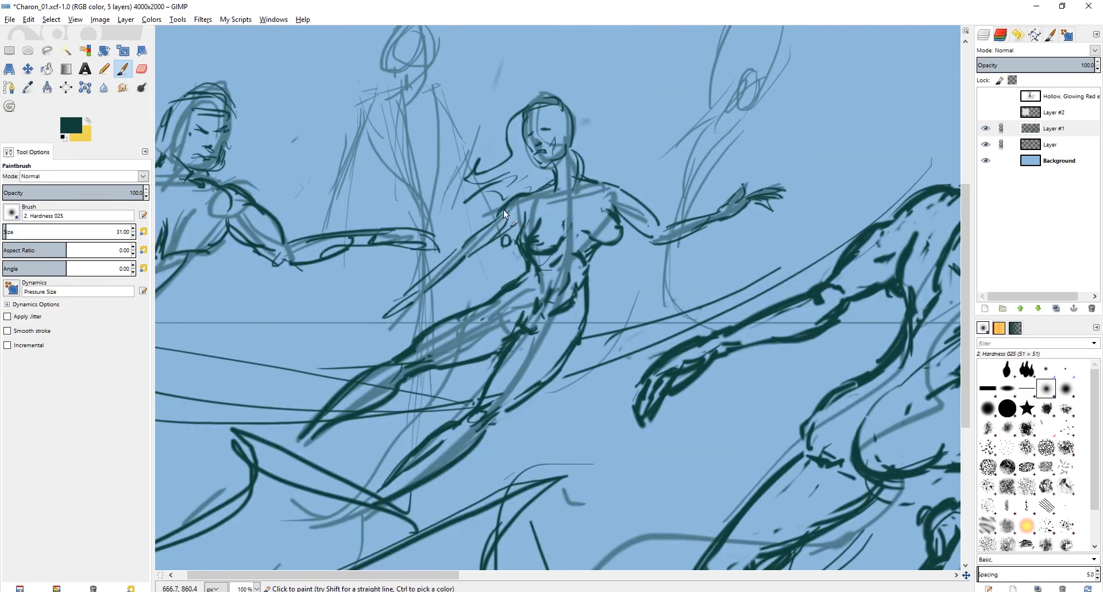
{"action": "mouse_move", "coordinate": [450, 256]}
{"action": "left_mouse_down"}
{"action": "mouse_move", "coordinate": [384, 309]}
{"action": "mouse_move", "coordinate": [373, 304]}
{"action": "left_mouse_up"}
{"action": "key", "text": "shift+e"}
{"action": "key", "text": "p"}
{"action": "left_click_drag", "start_coordinate": [553, 214], "coordinate": [458, 264]}
{"action": "key", "text": "shift+e"}
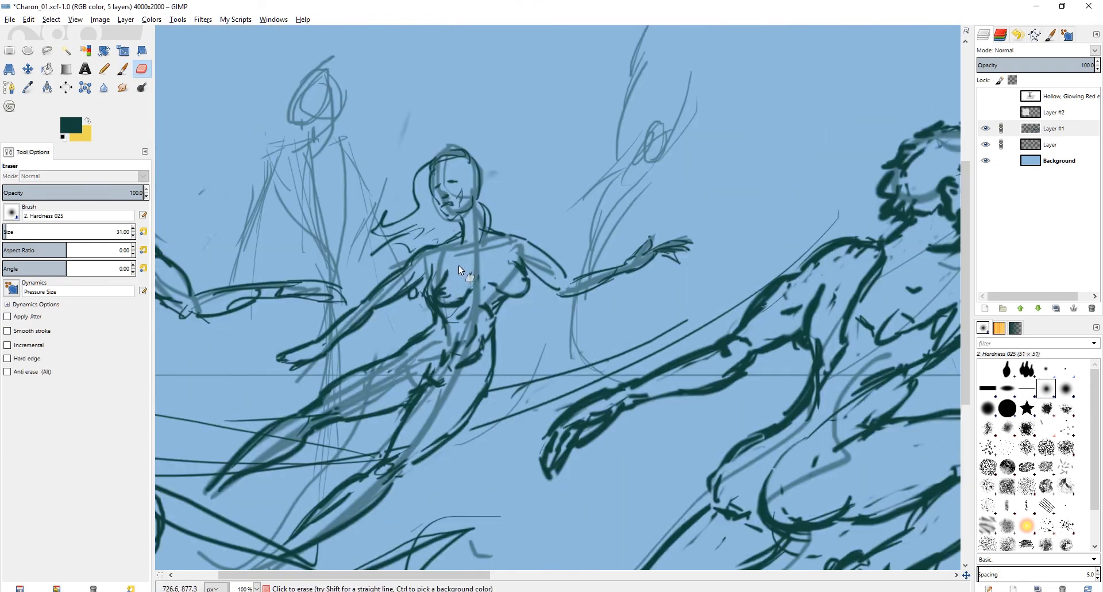
Strengthen the outline of the floating woman's shoulders and outstretched forearm.
{"action": "key", "text": "p"}
{"action": "mouse_move", "coordinate": [543, 262]}
{"action": "left_mouse_down"}
{"action": "mouse_move", "coordinate": [479, 240]}
{"action": "mouse_move", "coordinate": [431, 202]}
{"action": "left_mouse_up"}
{"action": "mouse_move", "coordinate": [519, 236]}
{"action": "left_mouse_down"}
{"action": "mouse_move", "coordinate": [636, 237]}
{"action": "mouse_move", "coordinate": [594, 244]}
{"action": "left_mouse_up"}
{"action": "left_click_drag", "start_coordinate": [589, 255], "coordinate": [640, 245]}
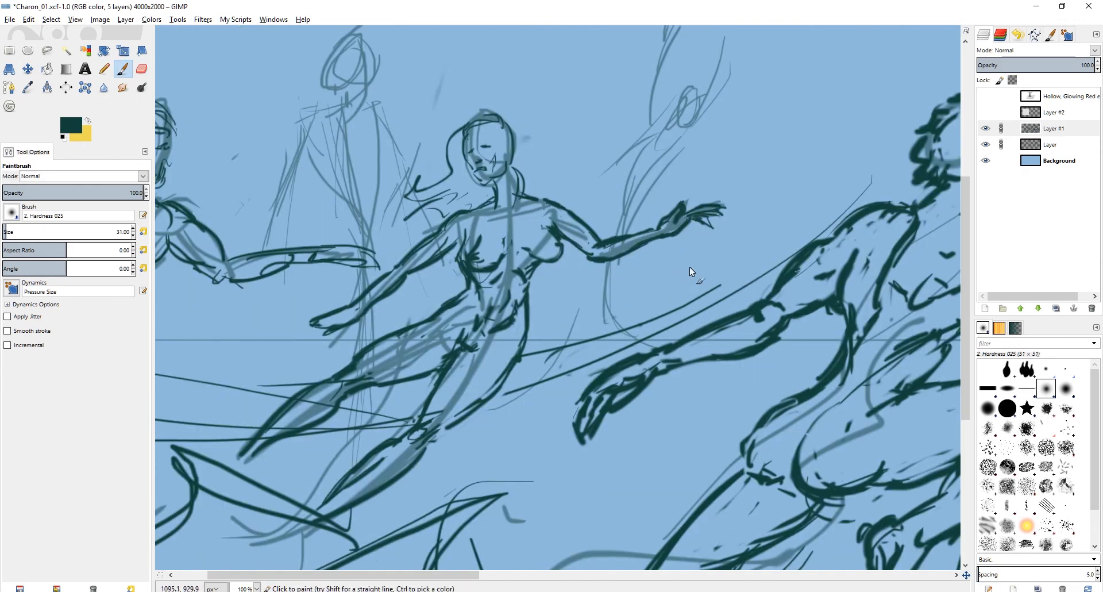
Add collarbone and neck lines to the floating woman and start defining her eyes.
{"action": "scroll", "coordinate": [689, 266], "scroll_direction": "up", "scroll_amount": 1}
{"action": "scroll", "coordinate": [640, 230], "scroll_direction": "left", "scroll_amount": 1}
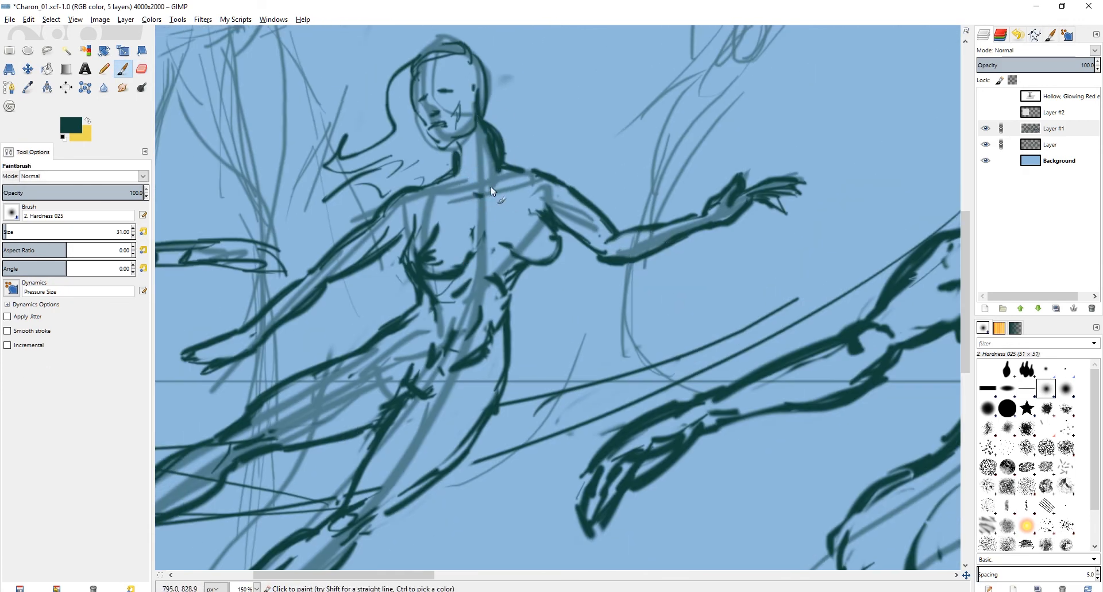
{"action": "left_click_drag", "start_coordinate": [444, 191], "coordinate": [458, 196]}
{"action": "left_click_drag", "start_coordinate": [493, 189], "coordinate": [511, 188]}
{"action": "left_click_drag", "start_coordinate": [488, 171], "coordinate": [483, 182]}
{"action": "mouse_move", "coordinate": [431, 111]}
{"action": "left_mouse_down"}
{"action": "mouse_move", "coordinate": [459, 138]}
{"action": "mouse_move", "coordinate": [485, 117]}
{"action": "left_mouse_up"}
{"action": "key", "text": "shift+e"}
{"action": "key", "text": "p"}
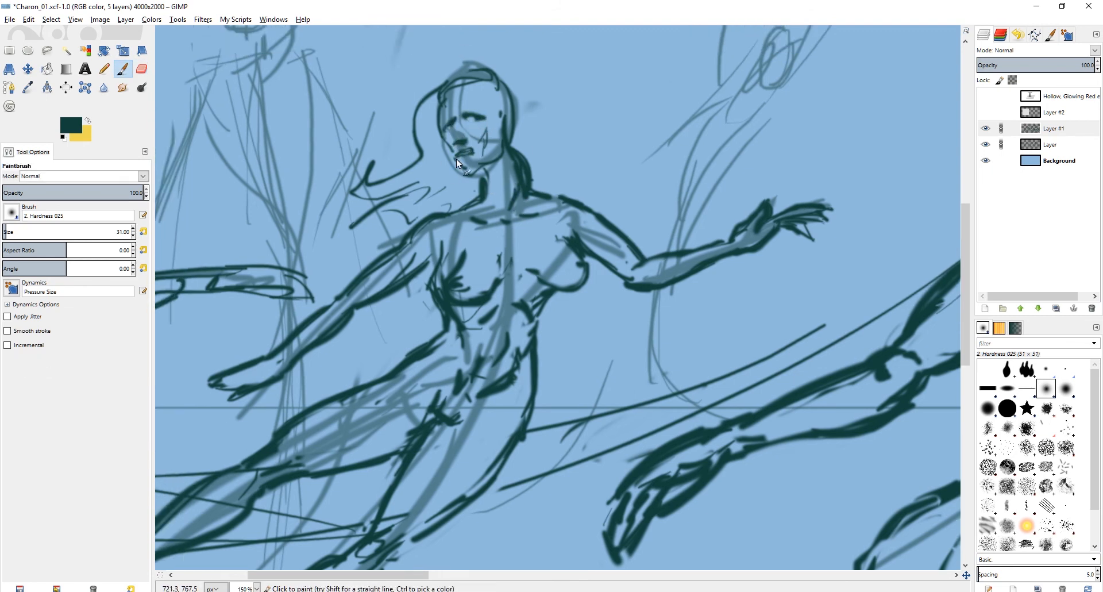
Paint windblown hair strands beside the floating woman's face and darken the hair beneath her jaw.
{"action": "scroll", "coordinate": [505, 143], "scroll_direction": "up", "scroll_amount": 2}
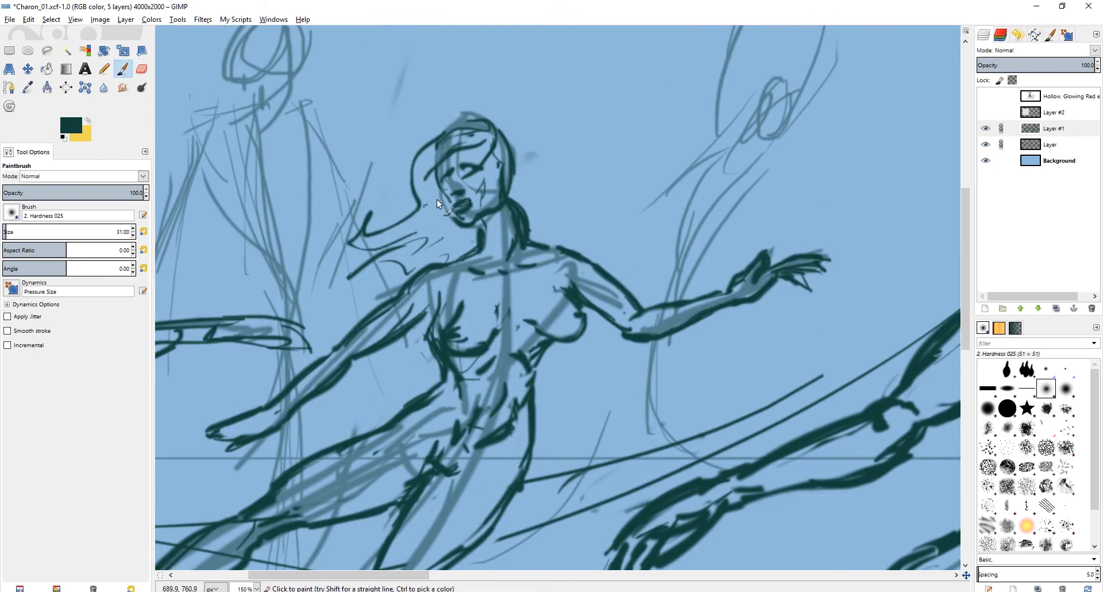
{"action": "left_click_drag", "start_coordinate": [418, 174], "coordinate": [381, 215]}
{"action": "left_click_drag", "start_coordinate": [419, 202], "coordinate": [387, 216]}
{"action": "left_click_drag", "start_coordinate": [370, 220], "coordinate": [346, 236]}
{"action": "left_click_drag", "start_coordinate": [414, 252], "coordinate": [371, 274]}
{"action": "left_click_drag", "start_coordinate": [445, 214], "coordinate": [427, 226]}
{"action": "left_click_drag", "start_coordinate": [435, 241], "coordinate": [463, 232]}
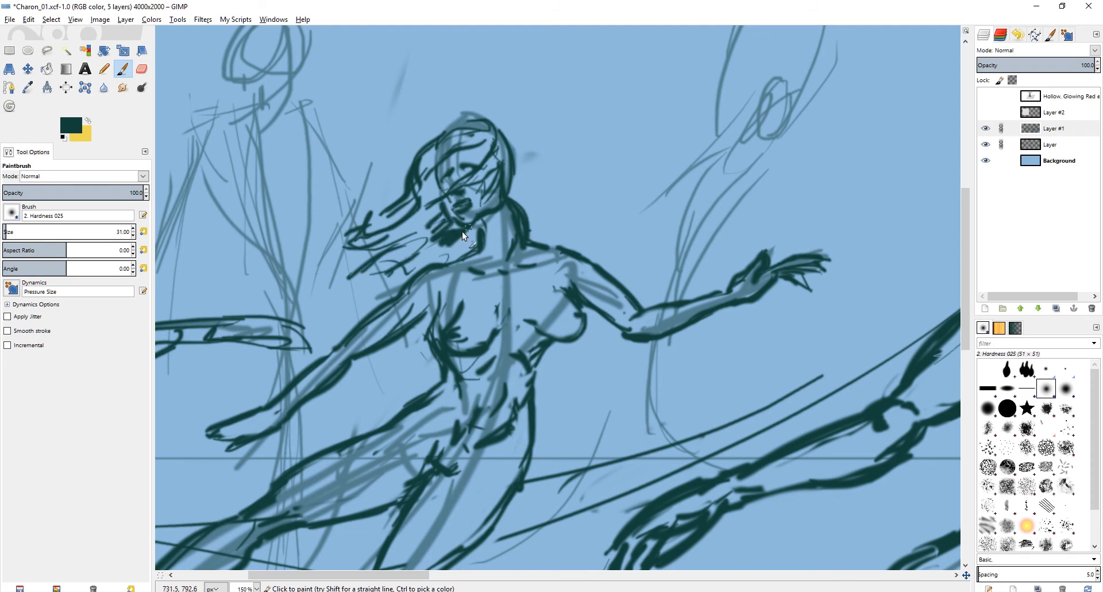
Thicken the hair behind the floating woman's head and add loose strands trailing from her crown.
{"action": "left_click_drag", "start_coordinate": [514, 149], "coordinate": [521, 200]}
{"action": "left_click_drag", "start_coordinate": [438, 128], "coordinate": [373, 165]}
{"action": "scroll", "coordinate": [478, 107], "scroll_direction": "down", "scroll_amount": 2}
{"action": "scroll", "coordinate": [474, 128], "scroll_direction": "up", "scroll_amount": 2}
{"action": "left_click_drag", "start_coordinate": [441, 164], "coordinate": [435, 146]}
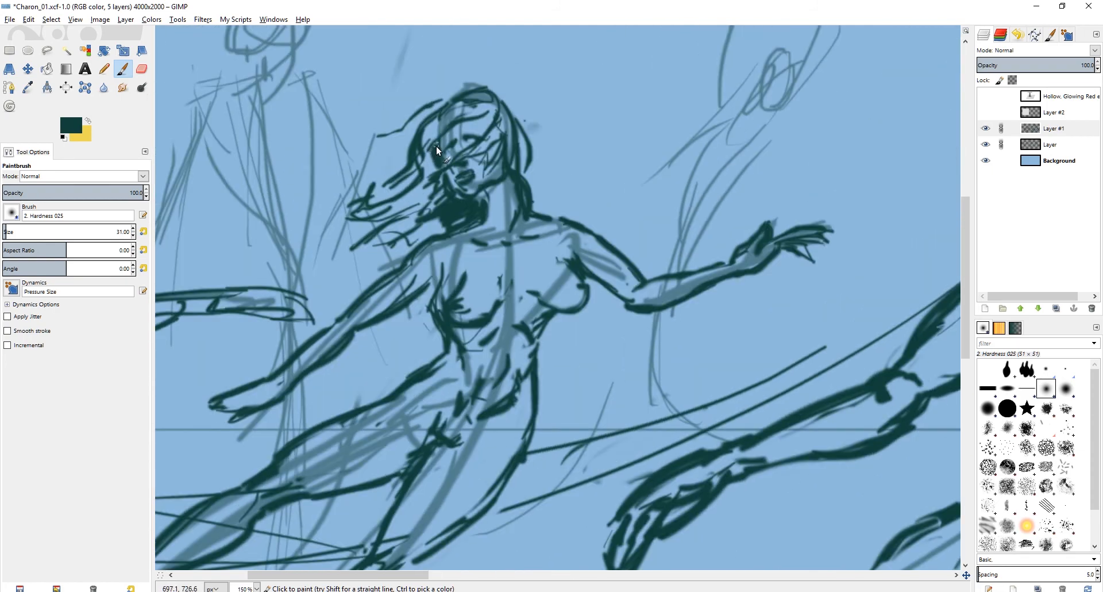
Outline the forearm of the background man reaching toward the floating woman.
{"action": "scroll", "coordinate": [540, 147], "scroll_direction": "down", "scroll_amount": 3}
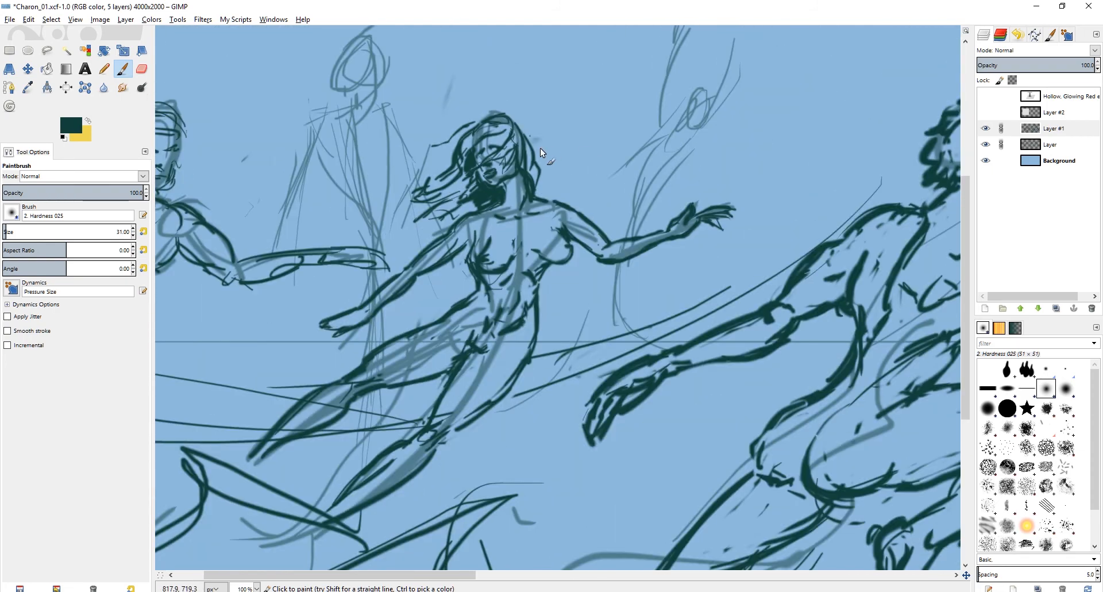
{"action": "scroll", "coordinate": [460, 327], "scroll_direction": "up", "scroll_amount": 2}
{"action": "scroll", "coordinate": [453, 249], "scroll_direction": "down", "scroll_amount": 2}
{"action": "key", "text": "shift+e"}
{"action": "scroll", "coordinate": [453, 246], "scroll_direction": "up", "scroll_amount": 2}
{"action": "key", "text": "p"}
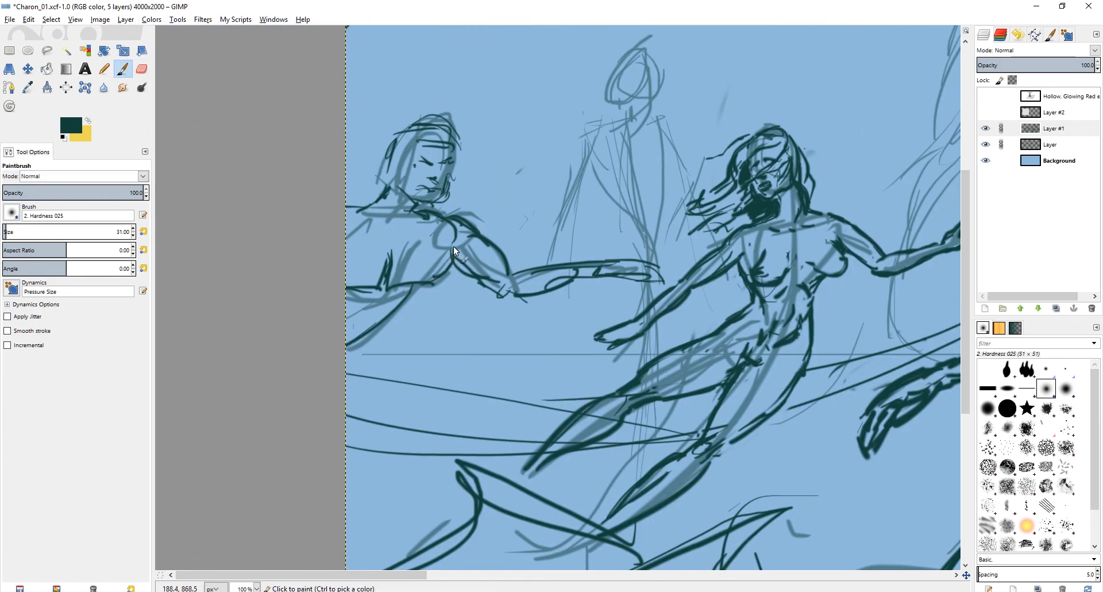
{"action": "key", "text": "shift+e"}
{"action": "key", "text": "p"}
{"action": "left_click_drag", "start_coordinate": [529, 272], "coordinate": [599, 271]}
Draw the background man's hand gripping the floating woman's wrist and clean up the overlapping lines.
{"action": "key", "text": "shift+e"}
{"action": "key", "text": "p"}
{"action": "mouse_move", "coordinate": [648, 262]}
{"action": "left_mouse_down"}
{"action": "mouse_move", "coordinate": [557, 270]}
{"action": "mouse_move", "coordinate": [587, 292]}
{"action": "mouse_move", "coordinate": [571, 287]}
{"action": "mouse_move", "coordinate": [569, 306]}
{"action": "mouse_move", "coordinate": [561, 300]}
{"action": "left_mouse_up"}
{"action": "key", "text": "shift+e"}
{"action": "key", "text": "p"}
{"action": "key", "text": "shift+e"}
{"action": "key", "text": "p"}
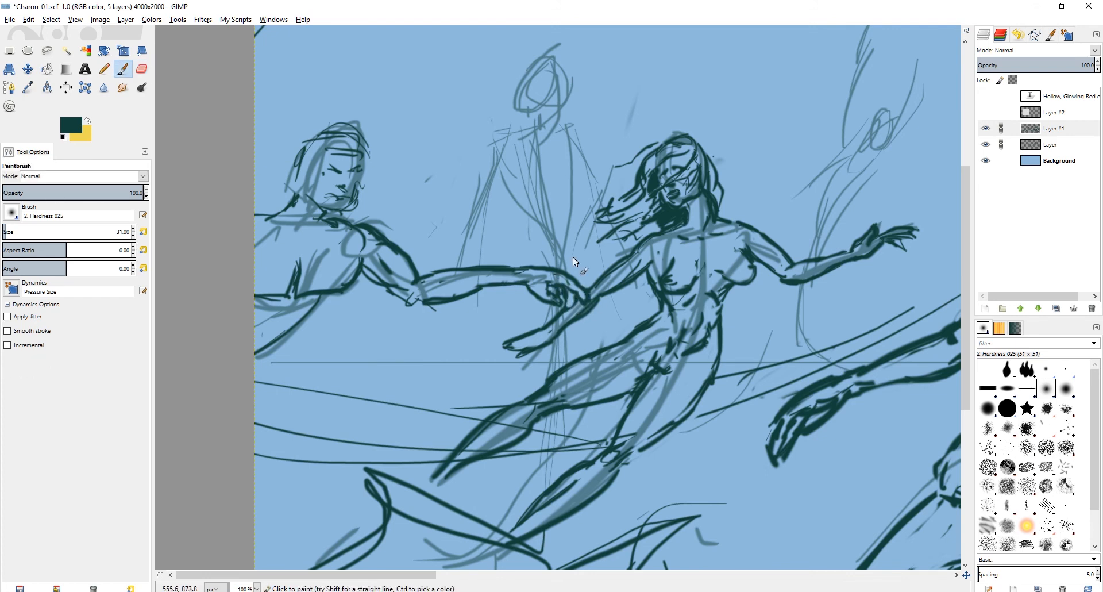
{"action": "left_click_drag", "start_coordinate": [573, 257], "coordinate": [560, 227]}
Strengthen the background man's upper arm and shoulder contours and add collarbone and armpit lines.
{"action": "mouse_move", "coordinate": [351, 244]}
{"action": "left_mouse_down"}
{"action": "mouse_move", "coordinate": [405, 277]}
{"action": "mouse_move", "coordinate": [399, 266]}
{"action": "left_mouse_up"}
{"action": "key", "text": "shift+e"}
{"action": "key", "text": "p"}
{"action": "left_click_drag", "start_coordinate": [351, 212], "coordinate": [471, 229]}
{"action": "key", "text": "shift+e"}
{"action": "mouse_move", "coordinate": [470, 227]}
{"action": "left_mouse_down"}
{"action": "mouse_move", "coordinate": [456, 223]}
{"action": "mouse_move", "coordinate": [446, 247]}
{"action": "left_mouse_up"}
{"action": "key", "text": "p"}
{"action": "key", "text": "shift+e"}
{"action": "mouse_move", "coordinate": [457, 244]}
{"action": "left_mouse_down"}
{"action": "mouse_move", "coordinate": [423, 241]}
{"action": "mouse_move", "coordinate": [424, 252]}
{"action": "left_mouse_up"}
{"action": "key", "text": "p"}
{"action": "left_click_drag", "start_coordinate": [400, 230], "coordinate": [401, 255]}
{"action": "left_click_drag", "start_coordinate": [405, 259], "coordinate": [414, 260]}
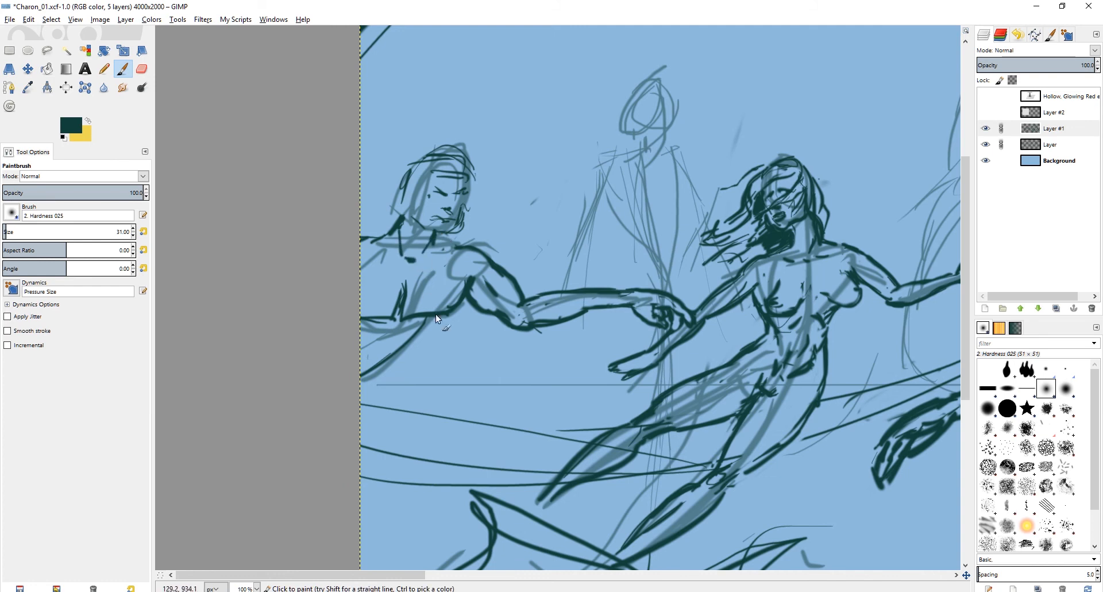
Define the underside of the background man's chest and the contour of his flank.
{"action": "left_click_drag", "start_coordinate": [373, 318], "coordinate": [390, 309]}
{"action": "left_click_drag", "start_coordinate": [438, 305], "coordinate": [446, 305]}
{"action": "key", "text": "shift+e"}
{"action": "left_click_drag", "start_coordinate": [402, 340], "coordinate": [395, 315]}
{"action": "key", "text": "p"}
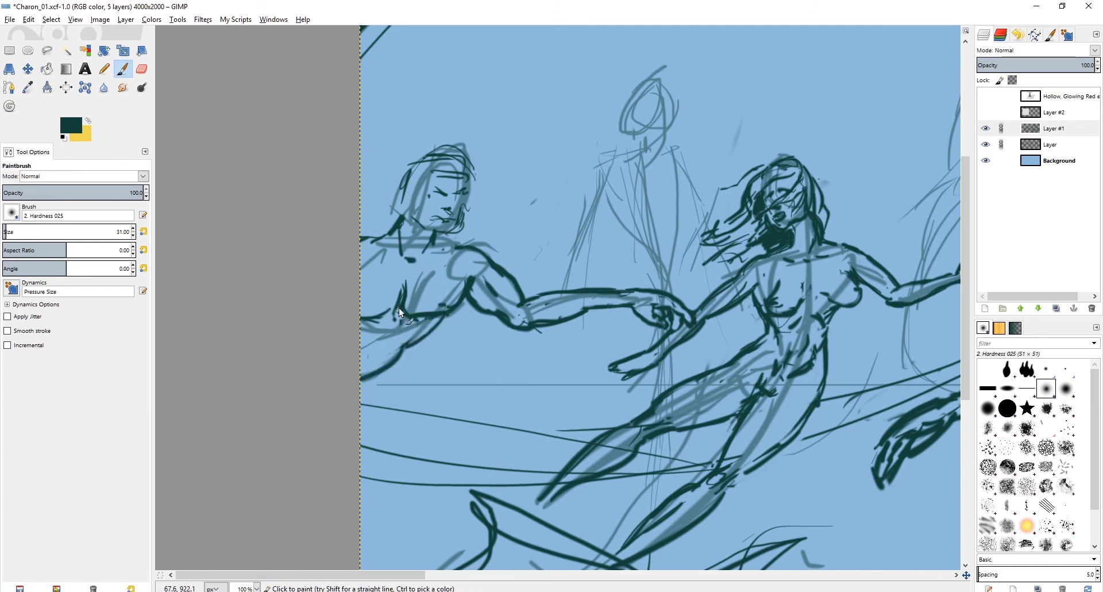
Rework the neck lines of the background man between his jaw and collarbone.
{"action": "key", "text": "shift+e"}
{"action": "left_click_drag", "start_coordinate": [434, 232], "coordinate": [426, 248]}
{"action": "key", "text": "p"}
{"action": "left_click_drag", "start_coordinate": [419, 231], "coordinate": [420, 247]}
{"action": "left_click_drag", "start_coordinate": [440, 239], "coordinate": [422, 251]}
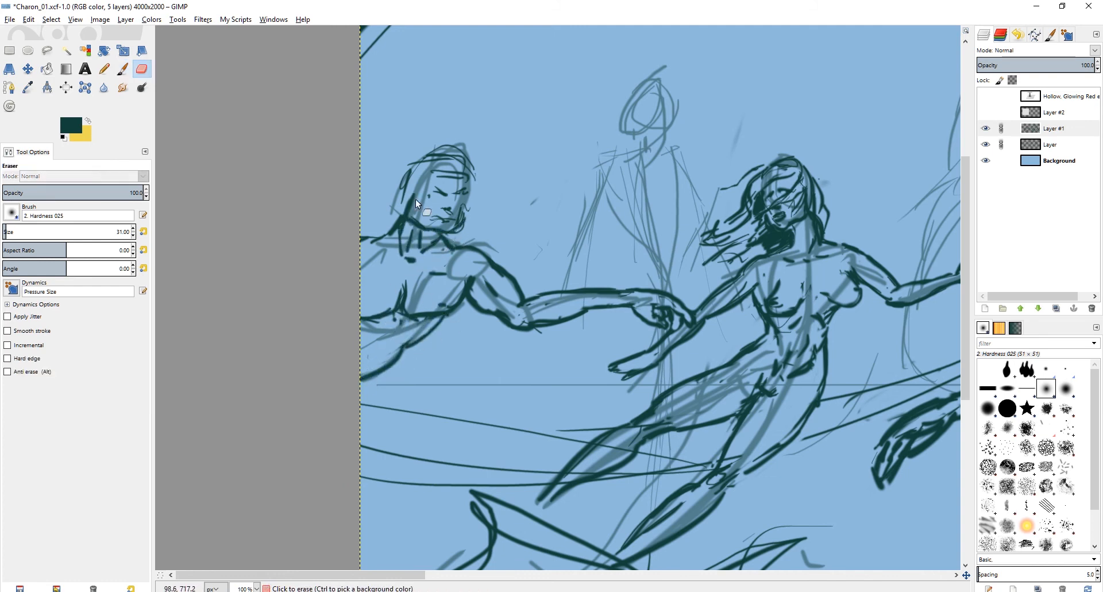
Refine the background man's mouth and moustache and strengthen the outline of his face.
{"action": "scroll", "coordinate": [467, 263], "scroll_direction": "up", "scroll_amount": 3}
{"action": "key", "text": "shift+e"}
{"action": "mouse_move", "coordinate": [466, 285]}
{"action": "left_mouse_down"}
{"action": "mouse_move", "coordinate": [512, 304]}
{"action": "mouse_move", "coordinate": [505, 291]}
{"action": "left_mouse_up"}
{"action": "key", "text": "p"}
{"action": "mouse_move", "coordinate": [495, 223]}
{"action": "left_mouse_down"}
{"action": "mouse_move", "coordinate": [546, 225]}
{"action": "mouse_move", "coordinate": [549, 243]}
{"action": "left_mouse_up"}
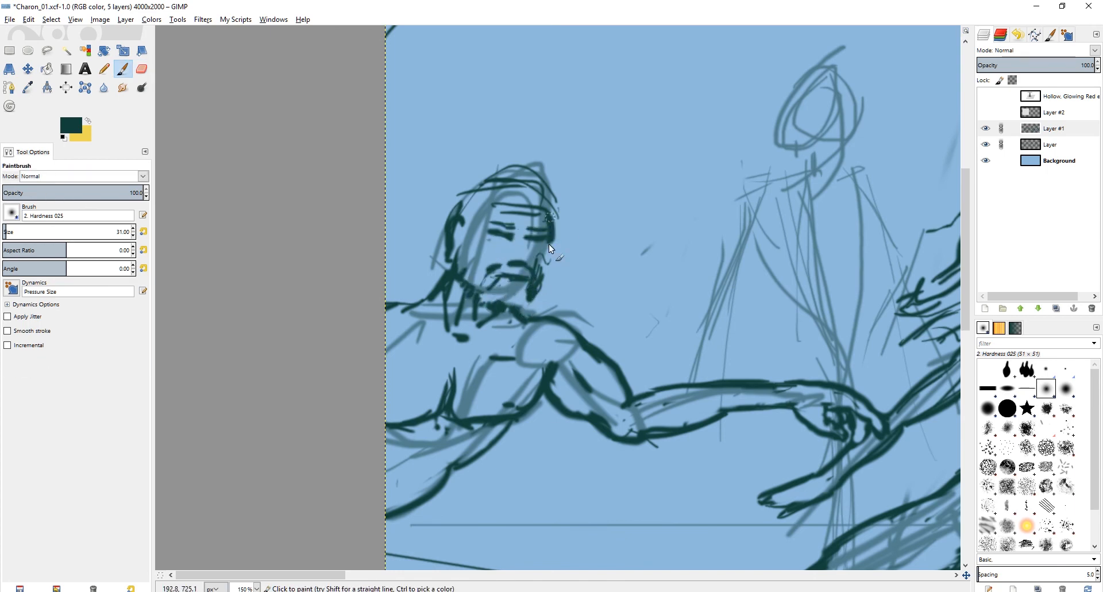
Paint short curly locks over the background man's crown, forehead and the side of his head.
{"action": "key", "text": "shift+e"}
{"action": "left_click_drag", "start_coordinate": [489, 192], "coordinate": [462, 200]}
{"action": "key", "text": "p"}
{"action": "mouse_move", "coordinate": [460, 193]}
{"action": "left_mouse_down"}
{"action": "mouse_move", "coordinate": [434, 240]}
{"action": "mouse_move", "coordinate": [498, 166]}
{"action": "left_mouse_up"}
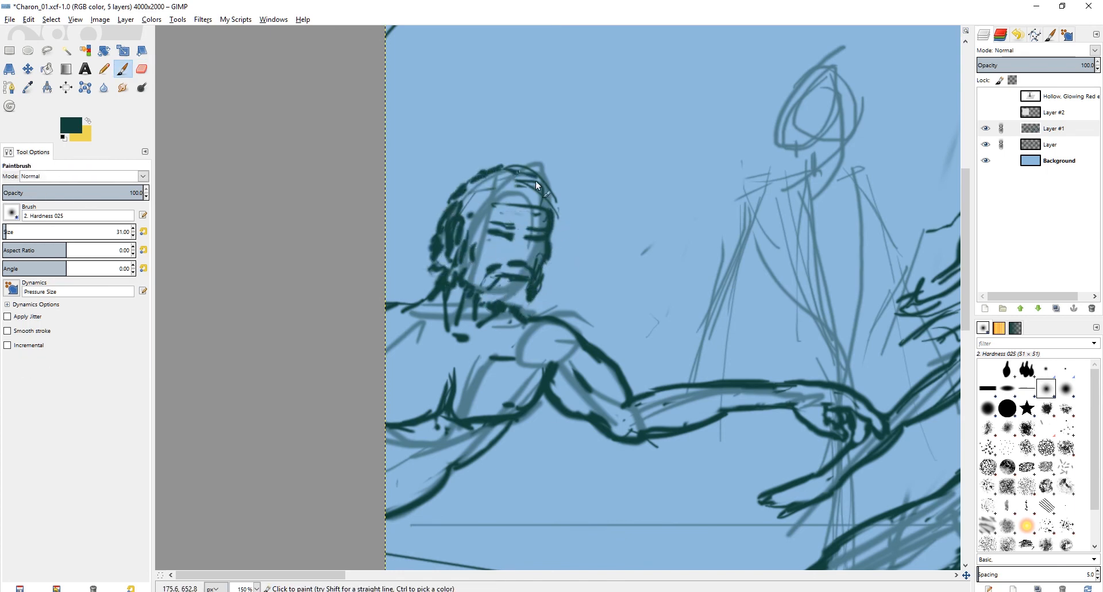
{"action": "key", "text": "shift+e"}
{"action": "mouse_move", "coordinate": [487, 217]}
{"action": "left_mouse_down"}
{"action": "mouse_move", "coordinate": [504, 218]}
{"action": "mouse_move", "coordinate": [463, 236]}
{"action": "left_mouse_up"}
{"action": "key", "text": "p"}
{"action": "scroll", "coordinate": [511, 216], "scroll_direction": "down", "scroll_amount": 4}
{"action": "scroll", "coordinate": [509, 229], "scroll_direction": "up", "scroll_amount": 5}
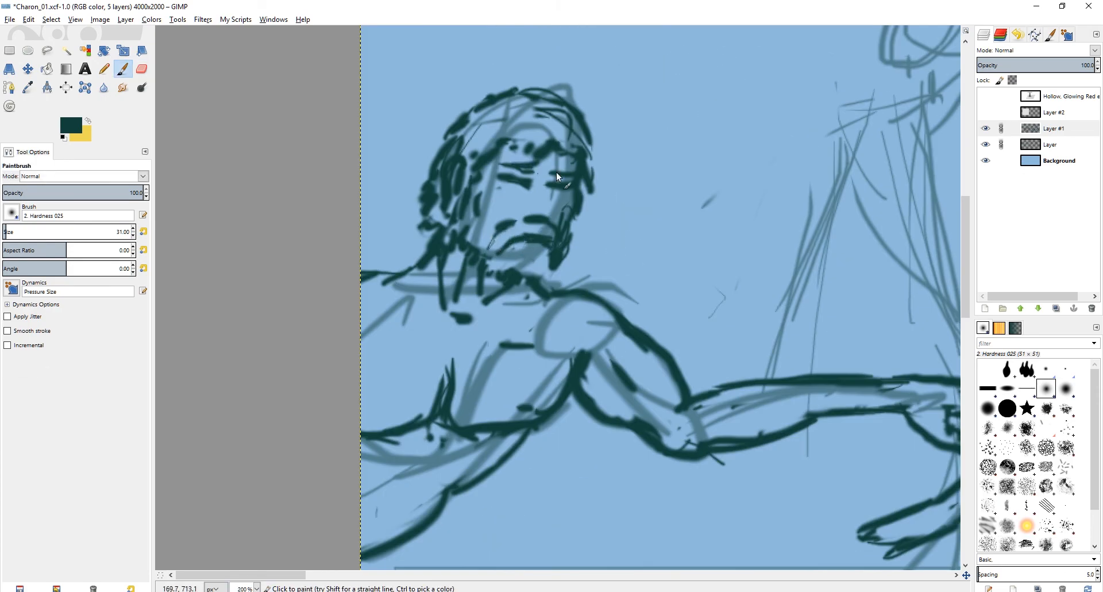
Clean up the background man's moustache and jaw with alternating erasing and short brush strokes.
{"action": "key", "text": "shift+e"}
{"action": "left_click_drag", "start_coordinate": [550, 240], "coordinate": [517, 234]}
{"action": "key", "text": "p"}
{"action": "key", "text": "shift+e"}
{"action": "key", "text": "p"}
{"action": "scroll", "coordinate": [449, 249], "scroll_direction": "down", "scroll_amount": 4}
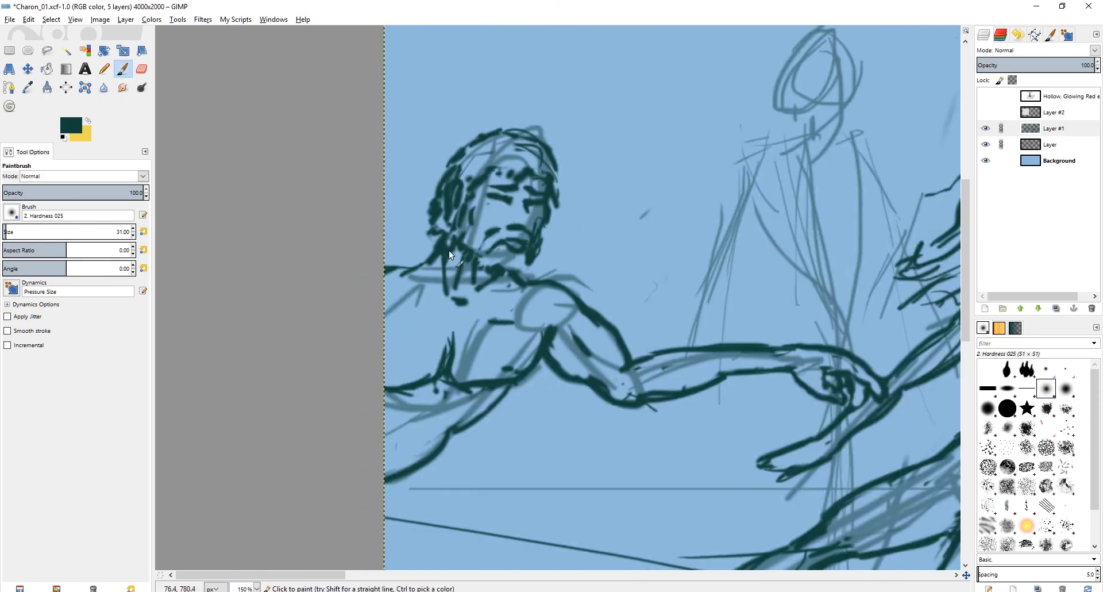
Outline the head and hair of the standing woman behind the background man's outstretched arm.
{"action": "scroll", "coordinate": [486, 193], "scroll_direction": "down", "scroll_amount": 2}
{"action": "scroll", "coordinate": [470, 267], "scroll_direction": "up", "scroll_amount": 5}
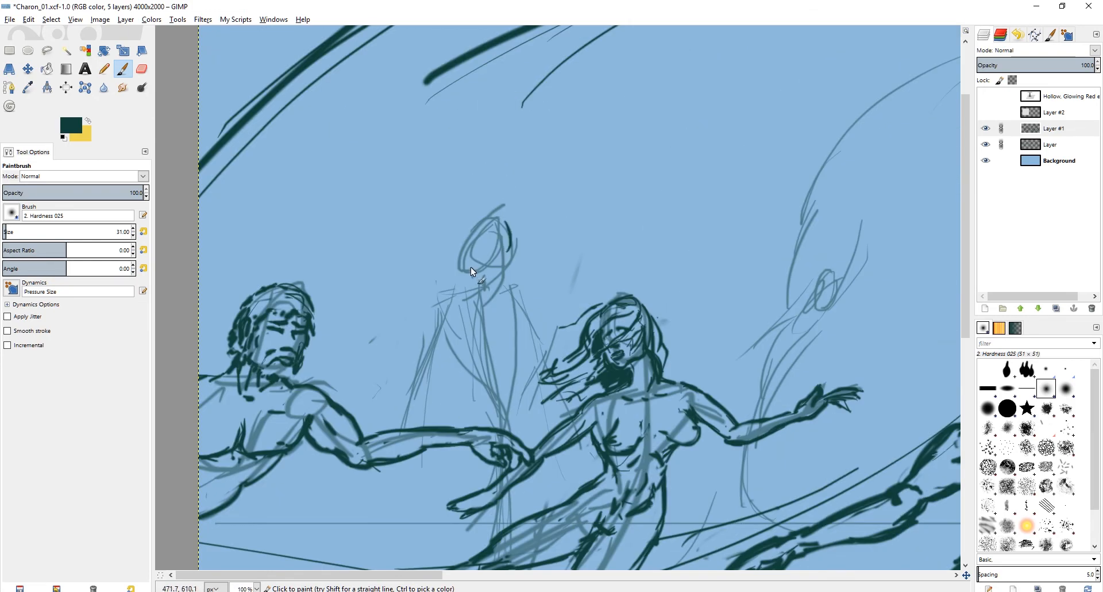
{"action": "key", "text": "shift+e"}
{"action": "key", "text": "p"}
{"action": "mouse_move", "coordinate": [483, 244]}
{"action": "left_mouse_down"}
{"action": "mouse_move", "coordinate": [490, 194]}
{"action": "mouse_move", "coordinate": [398, 238]}
{"action": "left_mouse_up"}
{"action": "mouse_move", "coordinate": [516, 184]}
{"action": "left_mouse_down"}
{"action": "mouse_move", "coordinate": [530, 229]}
{"action": "mouse_move", "coordinate": [516, 197]}
{"action": "mouse_move", "coordinate": [452, 238]}
{"action": "mouse_move", "coordinate": [437, 293]}
{"action": "left_mouse_up"}
{"action": "key", "text": "shift+e"}
{"action": "key", "text": "p"}
{"action": "left_click_drag", "start_coordinate": [490, 208], "coordinate": [495, 220]}
Paint the shoulders, arms and waist contours of the standing background woman.
{"action": "mouse_move", "coordinate": [485, 215]}
{"action": "left_mouse_down"}
{"action": "mouse_move", "coordinate": [514, 262]}
{"action": "mouse_move", "coordinate": [585, 314]}
{"action": "left_mouse_up"}
{"action": "left_click_drag", "start_coordinate": [527, 292], "coordinate": [508, 321]}
{"action": "left_click_drag", "start_coordinate": [494, 345], "coordinate": [460, 396]}
{"action": "left_click_drag", "start_coordinate": [603, 343], "coordinate": [565, 411]}
{"action": "left_click_drag", "start_coordinate": [435, 283], "coordinate": [424, 323]}
{"action": "scroll", "coordinate": [480, 305], "scroll_direction": "down", "scroll_amount": 1}
{"action": "mouse_move", "coordinate": [574, 208]}
{"action": "left_mouse_down"}
{"action": "mouse_move", "coordinate": [594, 260]}
{"action": "mouse_move", "coordinate": [577, 262]}
{"action": "left_mouse_up"}
Add facial features and chest details to the standing woman and extend her windblown hair.
{"action": "scroll", "coordinate": [487, 245], "scroll_direction": "up", "scroll_amount": 2}
{"action": "key", "text": "shift+e"}
{"action": "key", "text": "p"}
{"action": "left_click_drag", "start_coordinate": [577, 246], "coordinate": [583, 243]}
{"action": "left_click_drag", "start_coordinate": [491, 260], "coordinate": [501, 260]}
{"action": "key", "text": "shift+e"}
{"action": "key", "text": "p"}
{"action": "left_click_drag", "start_coordinate": [405, 212], "coordinate": [359, 259]}
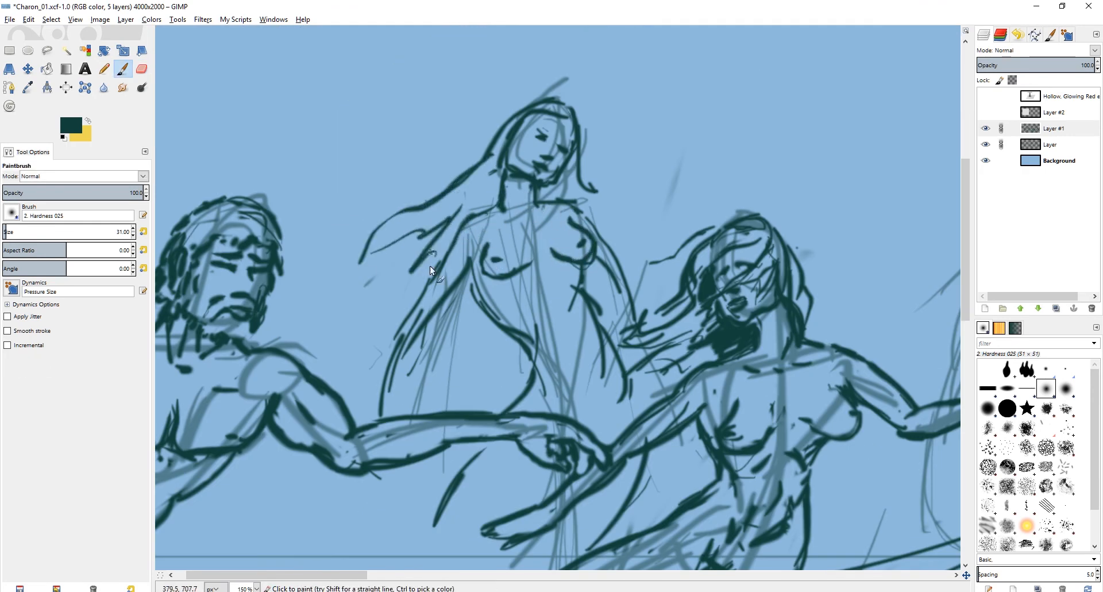
Add loose curling hair strands on the opposite side of the standing woman's head and tidy her shoulder.
{"action": "left_click_drag", "start_coordinate": [580, 178], "coordinate": [639, 182]}
{"action": "left_click_drag", "start_coordinate": [598, 201], "coordinate": [618, 221]}
{"action": "key", "text": "shift+e"}
{"action": "key", "text": "p"}
{"action": "key", "text": "shift+e"}
{"action": "key", "text": "p"}
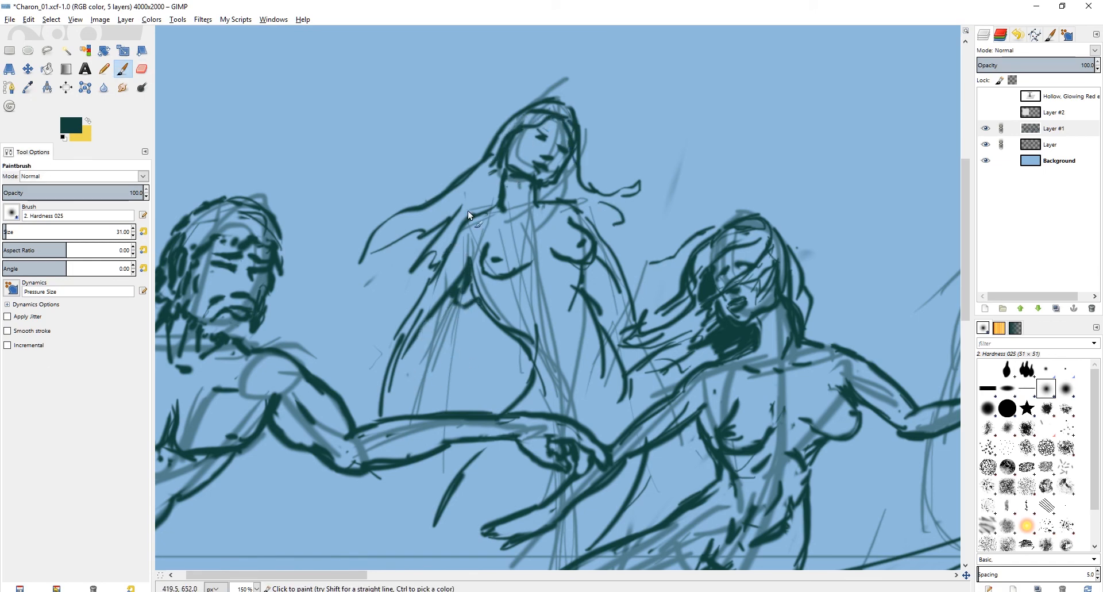
Outline the head of the distant figure with raised arms above the floating woman's hand.
{"action": "scroll", "coordinate": [333, 336], "scroll_direction": "down", "scroll_amount": 4}
{"action": "scroll", "coordinate": [534, 175], "scroll_direction": "up", "scroll_amount": 4}
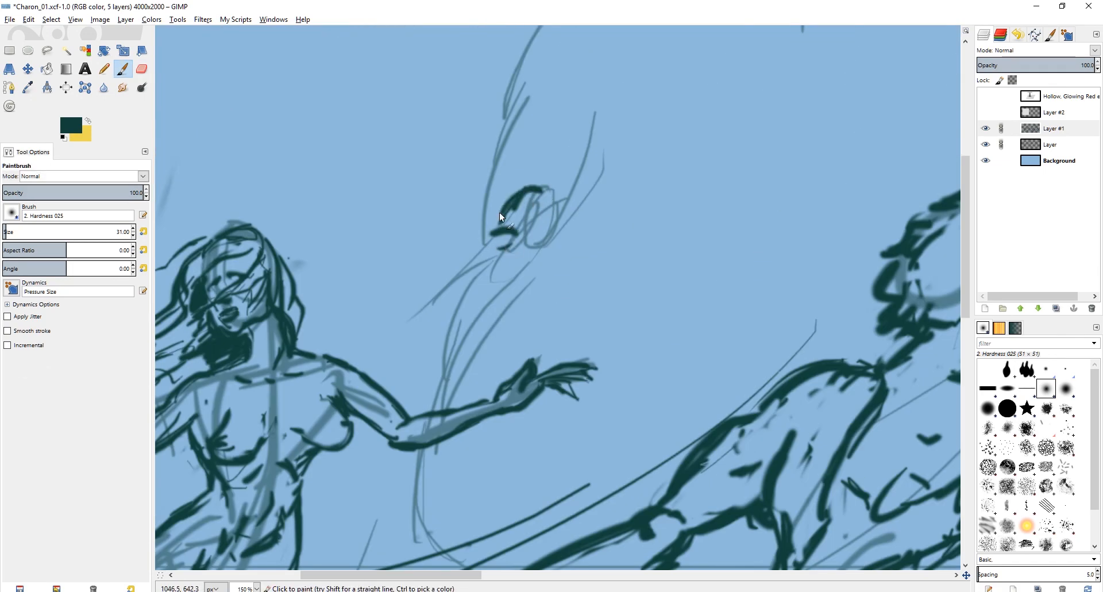
{"action": "left_click_drag", "start_coordinate": [534, 186], "coordinate": [554, 220]}
{"action": "mouse_move", "coordinate": [500, 231]}
{"action": "left_mouse_down"}
{"action": "mouse_move", "coordinate": [541, 235]}
{"action": "mouse_move", "coordinate": [492, 254]}
{"action": "left_mouse_up"}
{"action": "key", "text": "shift+e"}
{"action": "key", "text": "p"}
Paint the shoulders, chest and torso contours of the distant figure with raised arms.
{"action": "left_click_drag", "start_coordinate": [457, 289], "coordinate": [536, 274]}
{"action": "key", "text": "shift+e"}
{"action": "left_click_drag", "start_coordinate": [473, 254], "coordinate": [457, 289]}
{"action": "key", "text": "p"}
{"action": "mouse_move", "coordinate": [576, 189]}
{"action": "left_mouse_down"}
{"action": "mouse_move", "coordinate": [555, 223]}
{"action": "mouse_move", "coordinate": [565, 259]}
{"action": "left_mouse_up"}
{"action": "left_click_drag", "start_coordinate": [566, 236], "coordinate": [549, 255]}
{"action": "left_click_drag", "start_coordinate": [458, 296], "coordinate": [430, 377]}
{"action": "left_click_drag", "start_coordinate": [513, 326], "coordinate": [493, 352]}
{"action": "left_click_drag", "start_coordinate": [562, 264], "coordinate": [505, 320]}
{"action": "left_click_drag", "start_coordinate": [444, 352], "coordinate": [465, 350]}
Draw both raised arms of the distant figure above its head.
{"action": "left_click_drag", "start_coordinate": [473, 254], "coordinate": [477, 195]}
{"action": "left_click_drag", "start_coordinate": [482, 176], "coordinate": [442, 194]}
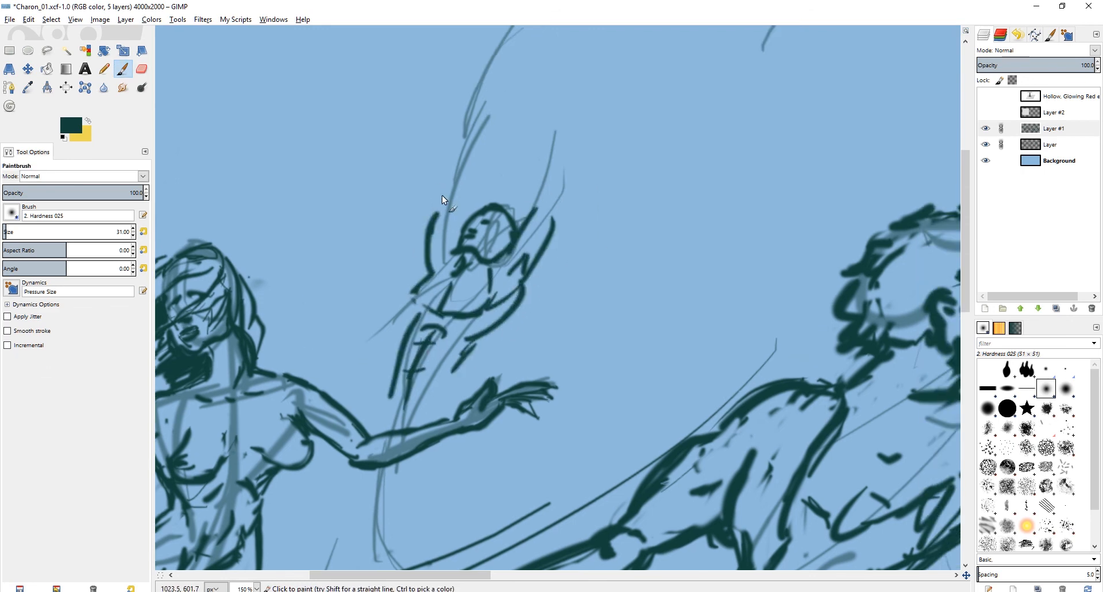
{"action": "left_click_drag", "start_coordinate": [461, 136], "coordinate": [441, 184]}
{"action": "left_click_drag", "start_coordinate": [474, 164], "coordinate": [462, 191]}
{"action": "left_click_drag", "start_coordinate": [488, 127], "coordinate": [467, 160]}
{"action": "left_click_drag", "start_coordinate": [545, 126], "coordinate": [536, 202]}
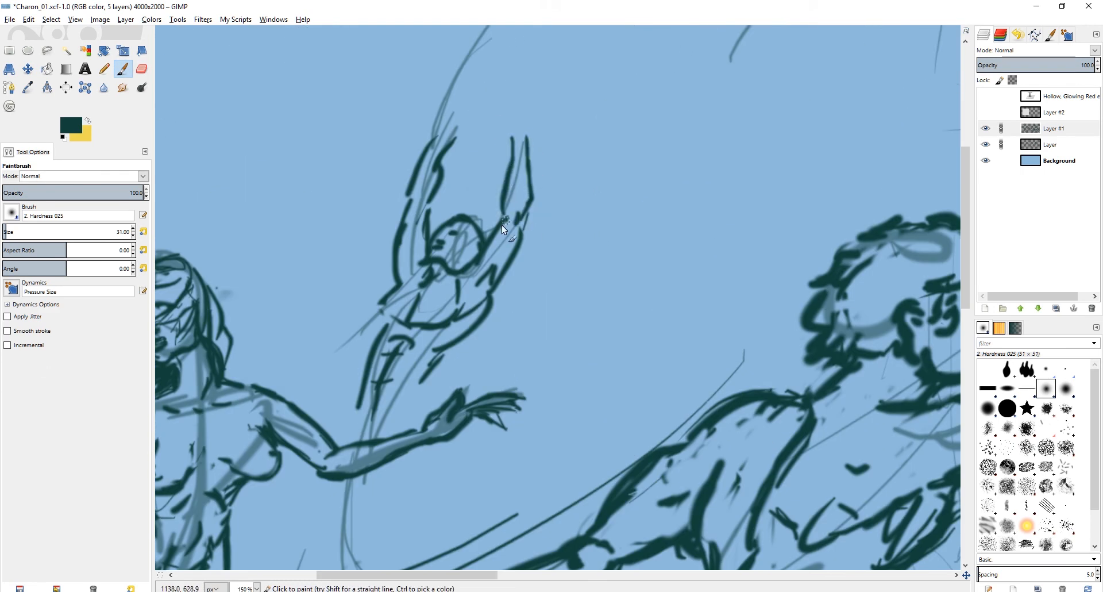
{"action": "scroll", "coordinate": [533, 125], "scroll_direction": "down", "scroll_amount": 4}
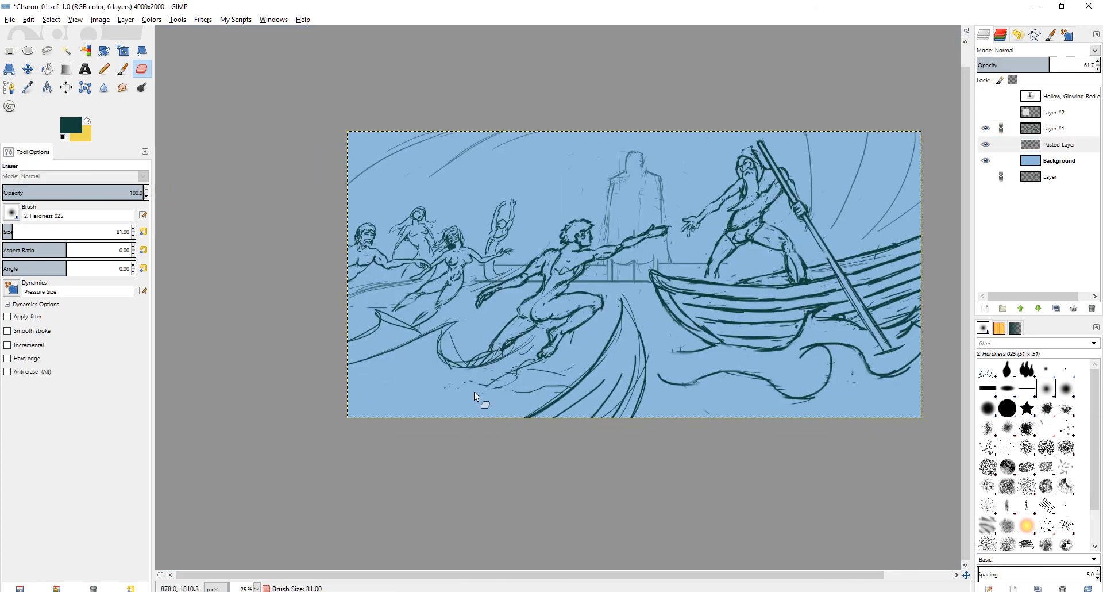
Activate Layer #1 for painting with the Paintbrush and save the file.
{"action": "key", "text": "Page_Up"}
{"action": "scroll", "coordinate": [475, 361], "scroll_direction": "up", "scroll_amount": 1}
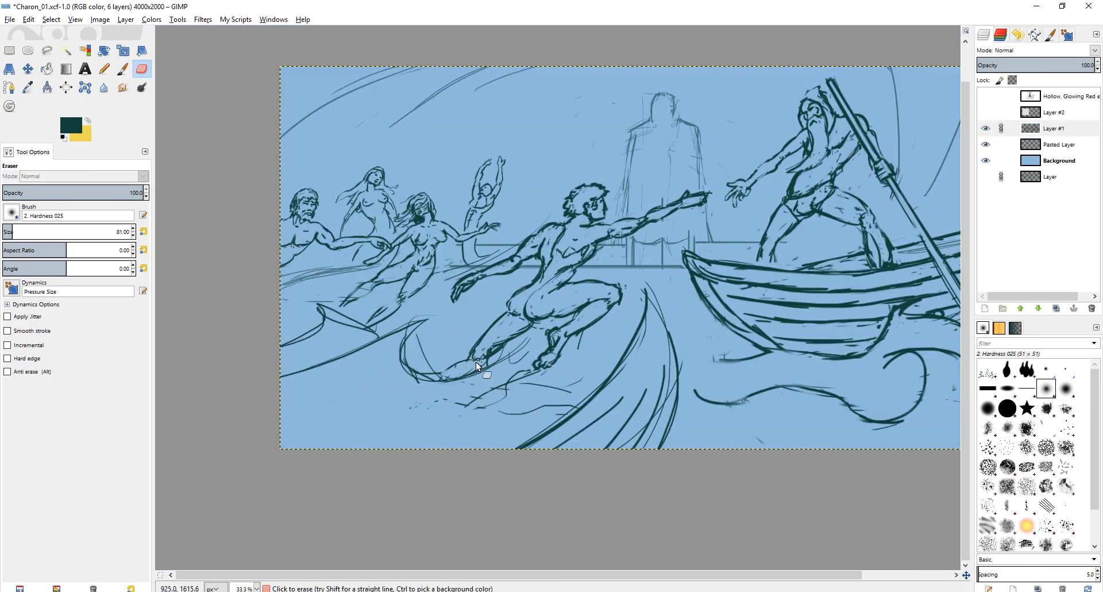
{"action": "key", "text": "p"}
{"action": "scroll", "coordinate": [497, 235], "scroll_direction": "down", "scroll_amount": 2}
{"action": "scroll", "coordinate": [576, 223], "scroll_direction": "up", "scroll_amount": 1}
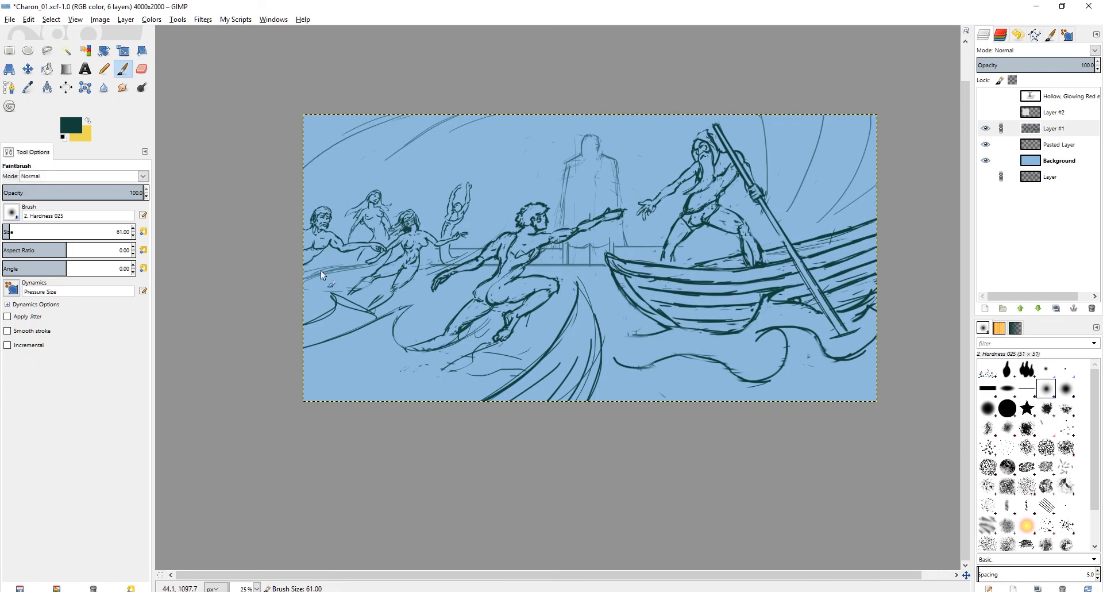
{"action": "left_click_drag", "start_coordinate": [604, 167], "coordinate": [518, 190]}
{"action": "key", "text": "ctrl+s"}
Unlink the hidden Layer, link Pasted Layer instead and make Layer #1 active.
{"action": "left_click", "coordinate": [1001, 177]}
{"action": "left_click", "coordinate": [1001, 144]}
{"action": "left_click", "coordinate": [1053, 128]}
Try flipping the linked sketch layers to check the composition, and undo the change.
{"action": "key", "text": "shift+f"}
{"action": "left_click", "coordinate": [498, 333]}
{"action": "key", "text": "p"}
{"action": "mouse_move", "coordinate": [498, 333]}
{"action": "left_mouse_down"}
{"action": "mouse_move", "coordinate": [487, 338]}
{"action": "mouse_move", "coordinate": [499, 316]}
{"action": "left_mouse_up"}
{"action": "key", "text": "ctrl+z"}
Reduce the brush size to 41 and paint a flowing cloak behind Charon's back and legs.
{"action": "left_click_drag", "start_coordinate": [653, 228], "coordinate": [578, 251]}
{"action": "scroll", "coordinate": [578, 250], "scroll_direction": "up", "scroll_amount": 1}
{"action": "scroll", "coordinate": [582, 224], "scroll_direction": "up", "scroll_amount": 1}
{"action": "key", "text": "shift+bracketleft"}
{"action": "key", "text": "shift+bracketleft"}
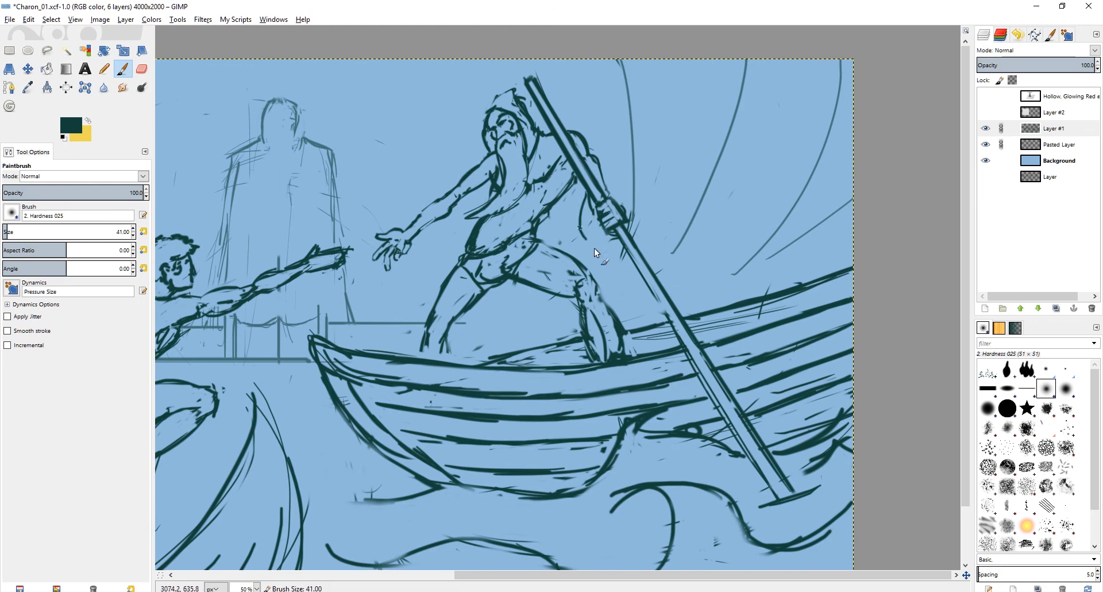
{"action": "left_click_drag", "start_coordinate": [525, 285], "coordinate": [509, 331]}
{"action": "mouse_move", "coordinate": [522, 299]}
{"action": "left_mouse_down"}
{"action": "mouse_move", "coordinate": [475, 343]}
{"action": "mouse_move", "coordinate": [571, 309]}
{"action": "mouse_move", "coordinate": [710, 311]}
{"action": "left_mouse_up"}
Rework Charon's chest, ribs and abdomen with muscle lines, erasing stray strokes around them.
{"action": "left_click_drag", "start_coordinate": [556, 139], "coordinate": [538, 156]}
{"action": "left_click_drag", "start_coordinate": [549, 137], "coordinate": [534, 171]}
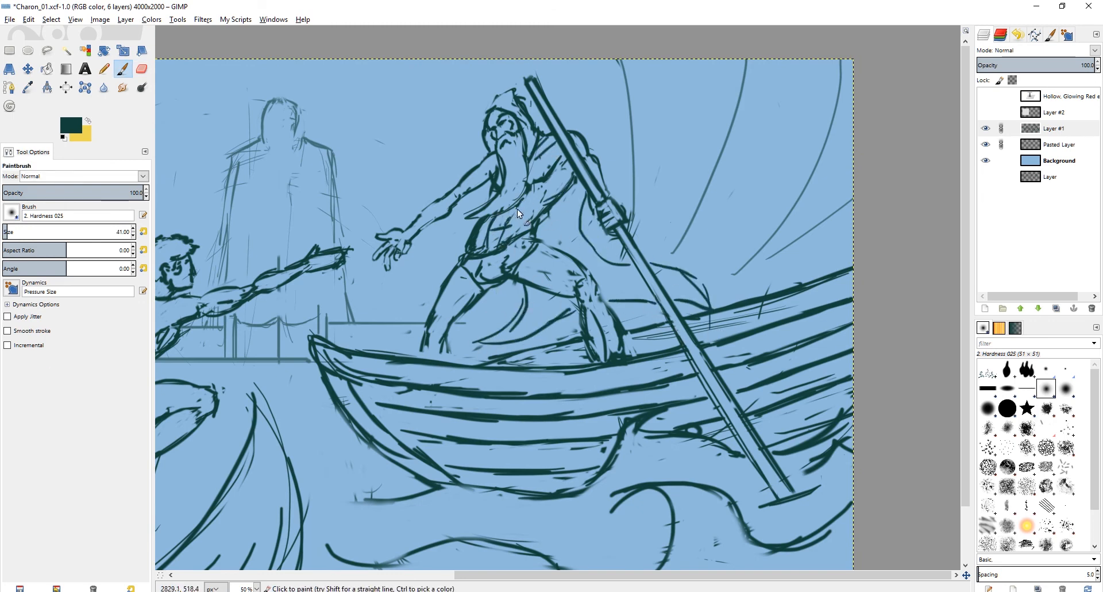
{"action": "key", "text": "shift+e"}
{"action": "mouse_move", "coordinate": [475, 225]}
{"action": "left_mouse_down"}
{"action": "mouse_move", "coordinate": [466, 244]}
{"action": "mouse_move", "coordinate": [506, 228]}
{"action": "left_mouse_up"}
{"action": "key", "text": "p"}
{"action": "key", "text": "shift+e"}
{"action": "left_click_drag", "start_coordinate": [497, 165], "coordinate": [496, 170]}
{"action": "key", "text": "p"}
{"action": "key", "text": "shift+e"}
{"action": "key", "text": "p"}
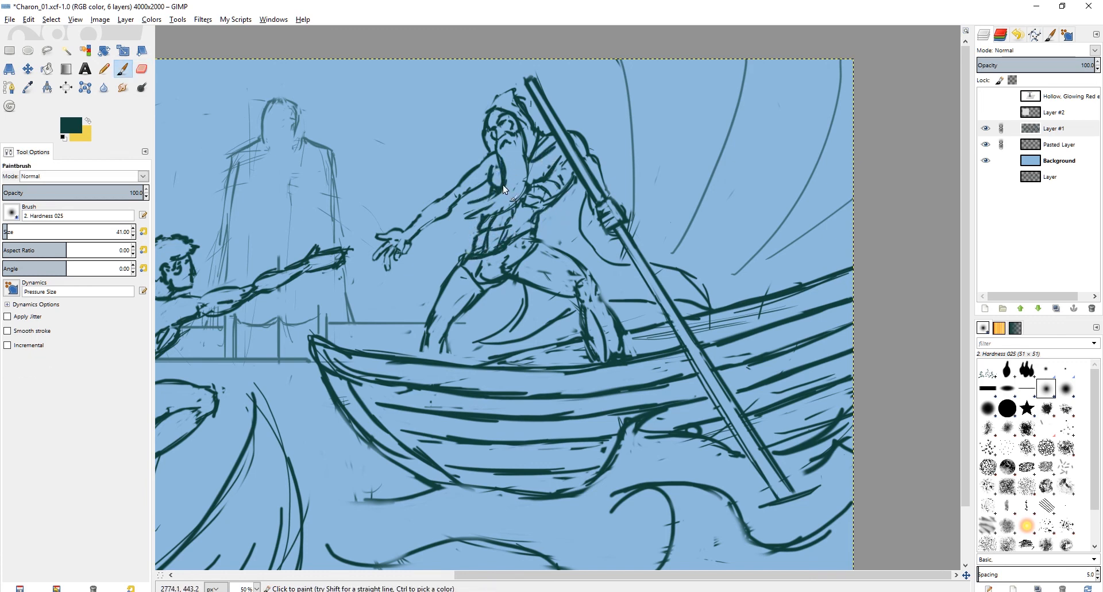
Refine the flowing strands of Charon's beard and darken the side of his hood.
{"action": "key", "text": "shift+e"}
{"action": "key", "text": "p"}
{"action": "key", "text": "shift+e"}
{"action": "key", "text": "p"}
{"action": "key", "text": "shift+e"}
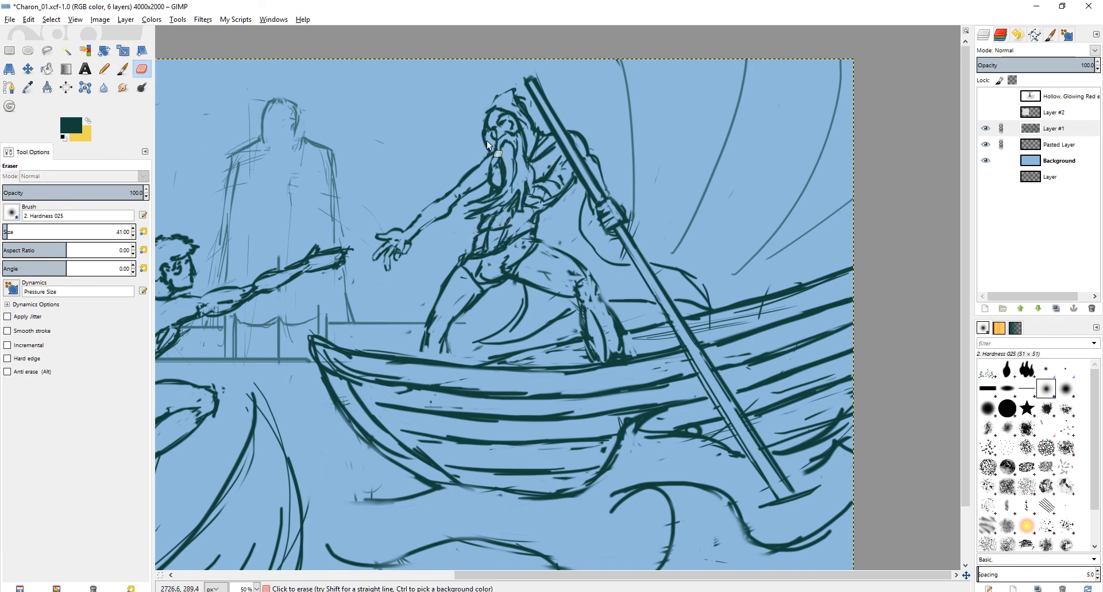
{"action": "key", "text": "p"}
{"action": "left_click_drag", "start_coordinate": [486, 129], "coordinate": [488, 147]}
Add fold lines between Charon's hood and the shoulder beside the oar.
{"action": "scroll", "coordinate": [495, 115], "scroll_direction": "up", "scroll_amount": 1}
{"action": "key", "text": "shift+e"}
{"action": "key", "text": "p"}
{"action": "left_click_drag", "start_coordinate": [516, 210], "coordinate": [523, 170]}
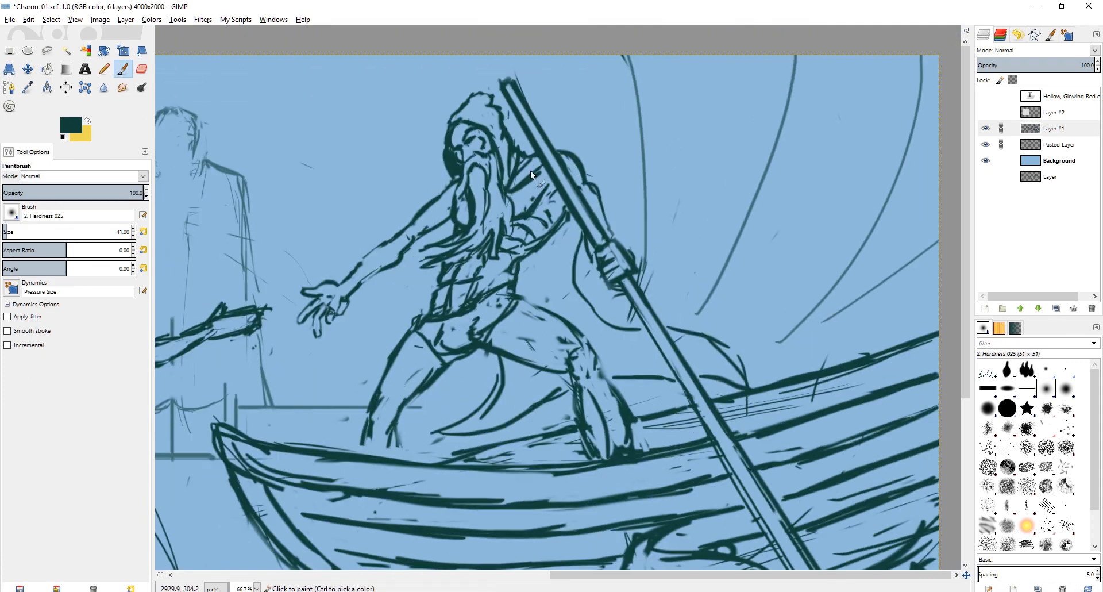
Paint the ragged hanging edge of the loincloth around Charon's hips.
{"action": "left_click_drag", "start_coordinate": [438, 376], "coordinate": [446, 279]}
{"action": "scroll", "coordinate": [446, 279], "scroll_direction": "down", "scroll_amount": 1}
{"action": "key", "text": "shift+e"}
{"action": "key", "text": "p"}
{"action": "left_click_drag", "start_coordinate": [487, 250], "coordinate": [461, 260]}
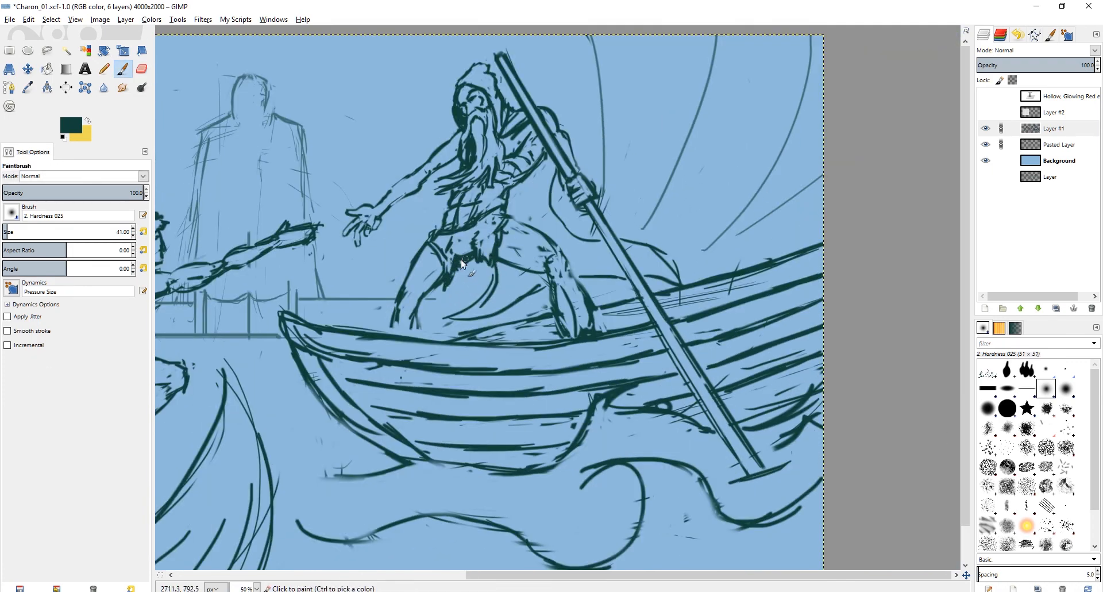
Refine the waist and hip edges of Charon's loincloth with dark strokes, erasing stray marks around the cloth and upper thighs.
{"action": "key", "text": "shift+e"}
{"action": "key", "text": "p"}
{"action": "key", "text": "shift+e"}
{"action": "key", "text": "p"}
{"action": "key", "text": "shift+e"}
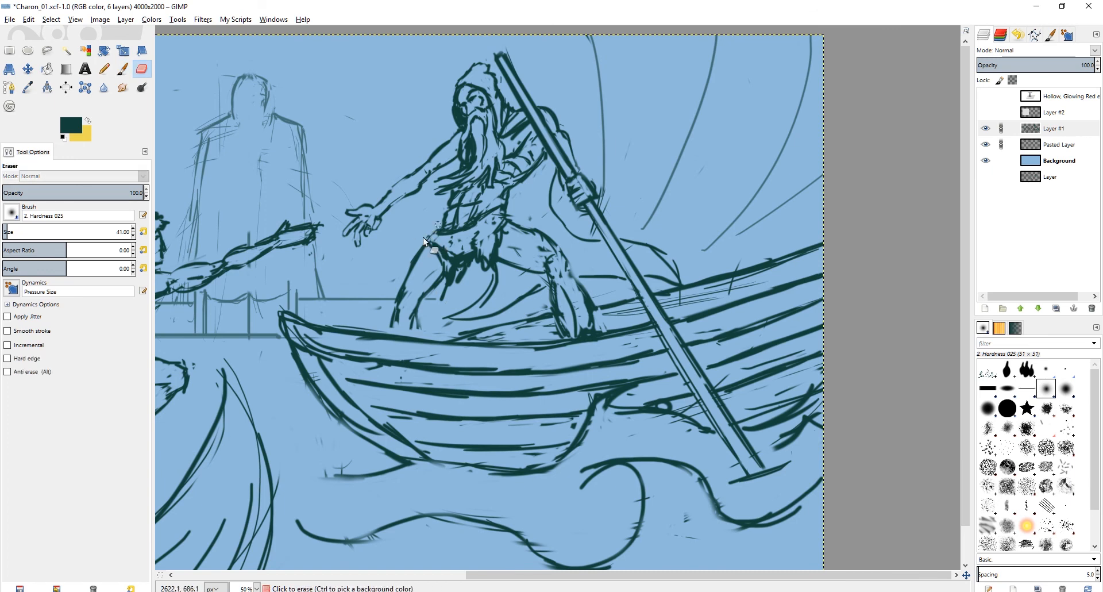
{"action": "key", "text": "p"}
{"action": "key", "text": "shift+e"}
{"action": "scroll", "coordinate": [525, 190], "scroll_direction": "down", "scroll_amount": 1}
{"action": "scroll", "coordinate": [712, 186], "scroll_direction": "up", "scroll_amount": 1}
{"action": "key", "text": "p"}
{"action": "key", "text": "shift+e"}
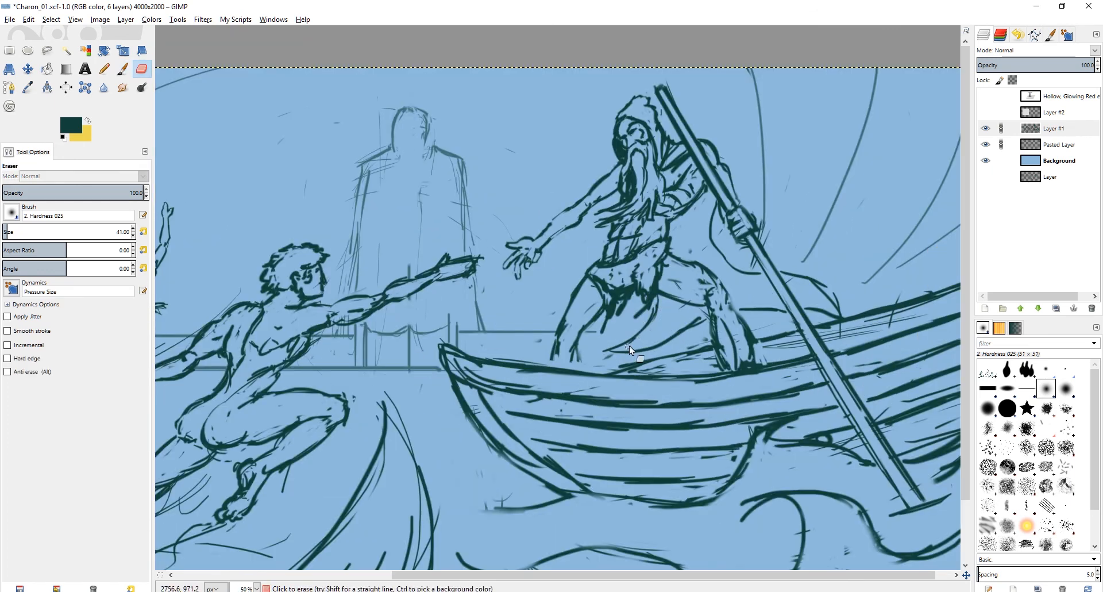
Shade the inside of Charon's cloak solid dark behind his torso and between his legs.
{"action": "key", "text": "p"}
{"action": "left_click_drag", "start_coordinate": [629, 346], "coordinate": [557, 396]}
{"action": "left_click_drag", "start_coordinate": [631, 258], "coordinate": [619, 313]}
{"action": "mouse_move", "coordinate": [600, 352]}
{"action": "left_mouse_down"}
{"action": "mouse_move", "coordinate": [594, 372]}
{"action": "mouse_move", "coordinate": [631, 358]}
{"action": "left_mouse_up"}
{"action": "mouse_move", "coordinate": [639, 313]}
{"action": "left_mouse_down"}
{"action": "mouse_move", "coordinate": [693, 341]}
{"action": "mouse_move", "coordinate": [666, 345]}
{"action": "left_mouse_up"}
{"action": "left_click_drag", "start_coordinate": [658, 336], "coordinate": [600, 342]}
{"action": "scroll", "coordinate": [637, 344], "scroll_direction": "down", "scroll_amount": 1}
{"action": "scroll", "coordinate": [598, 305], "scroll_direction": "up", "scroll_amount": 1}
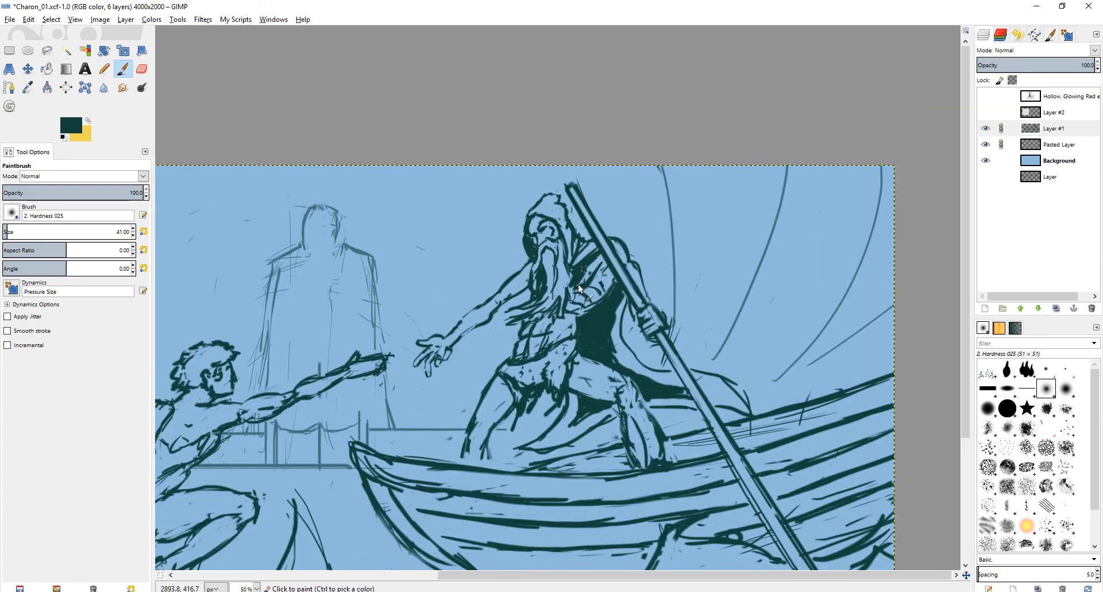
{"action": "left_click_drag", "start_coordinate": [550, 314], "coordinate": [534, 247]}
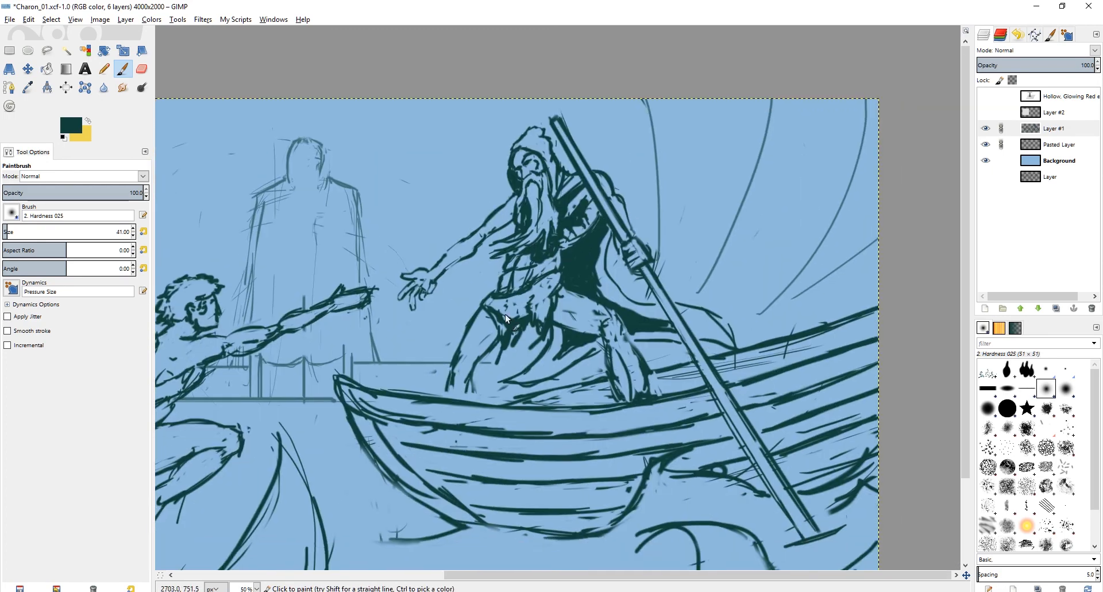
{"action": "scroll", "coordinate": [565, 325], "scroll_direction": "down", "scroll_amount": 1}
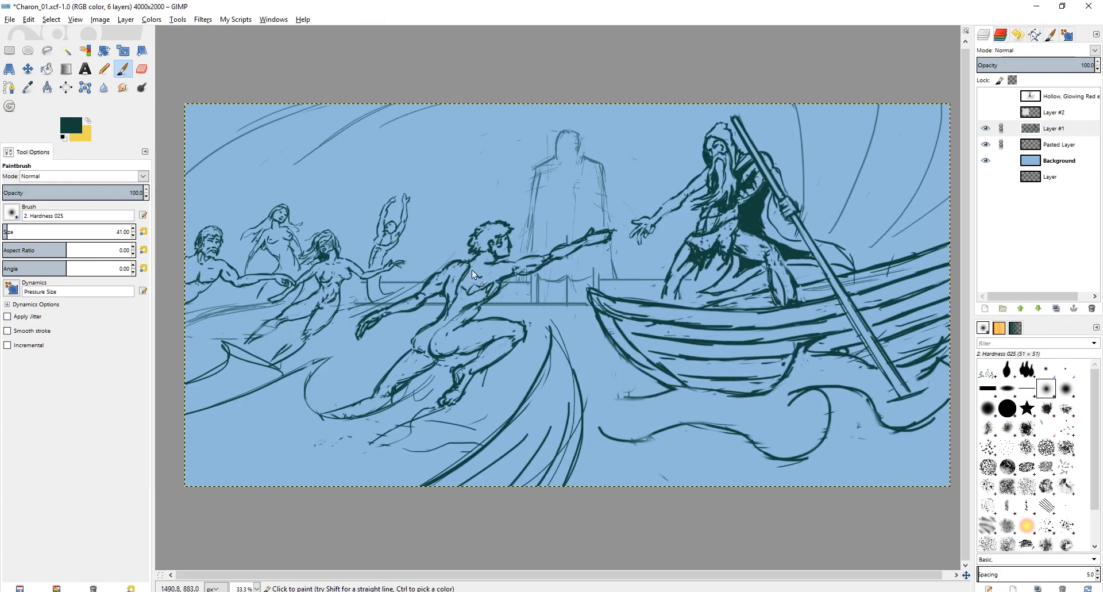